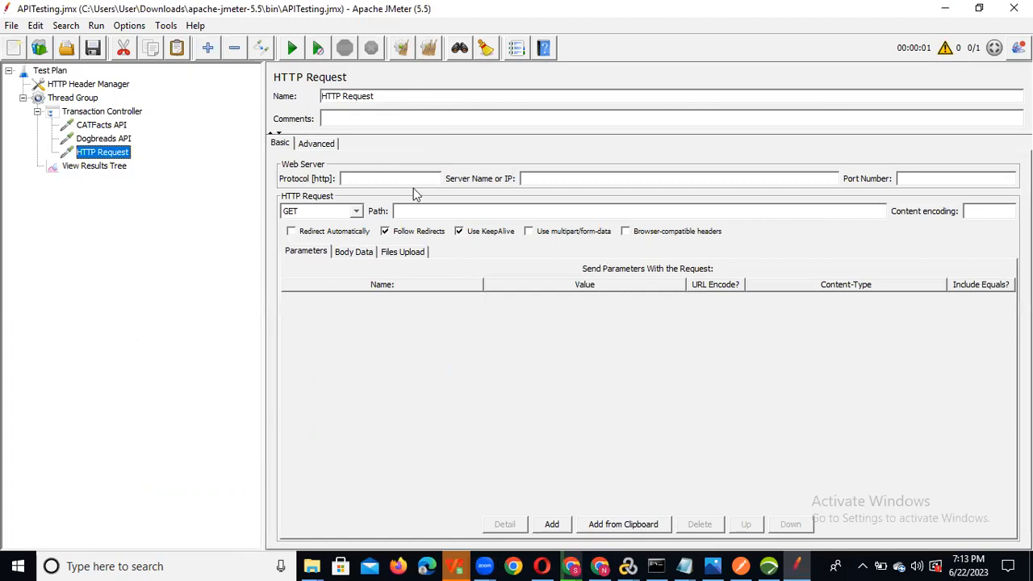
- Set the HTTP Request's method to POST and copy the full URL of the /api/users endpoint from the reqres.in page in Chrome
left_click(356, 213)
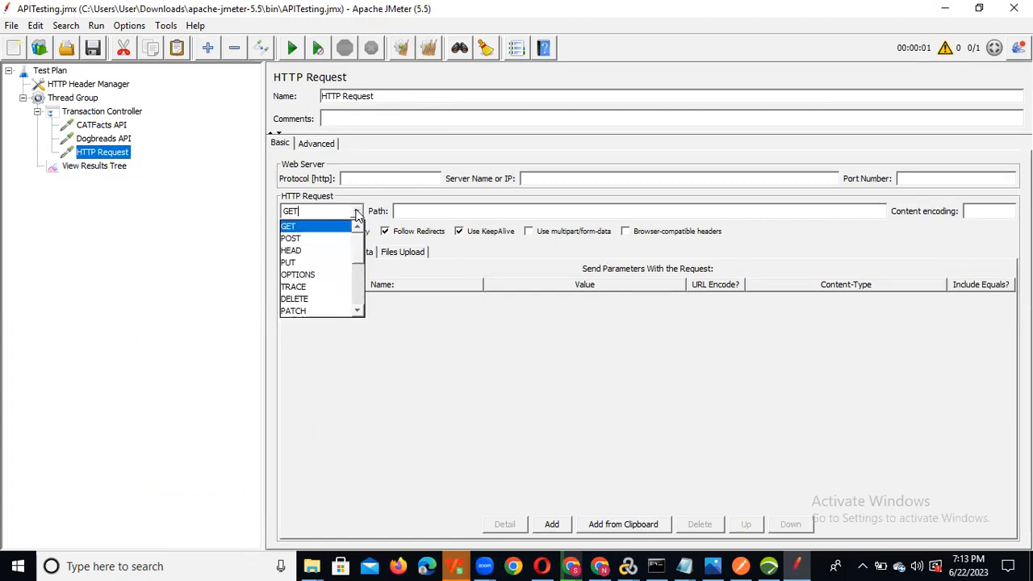
left_click(327, 238)
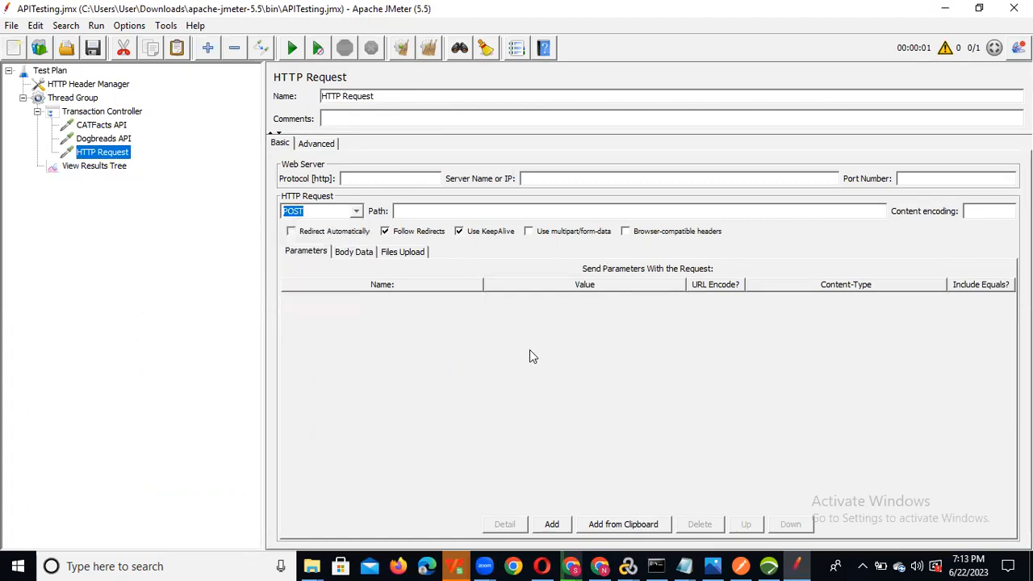
key("alt+Tab")
key("alt+Tab")
key("alt+Tab")
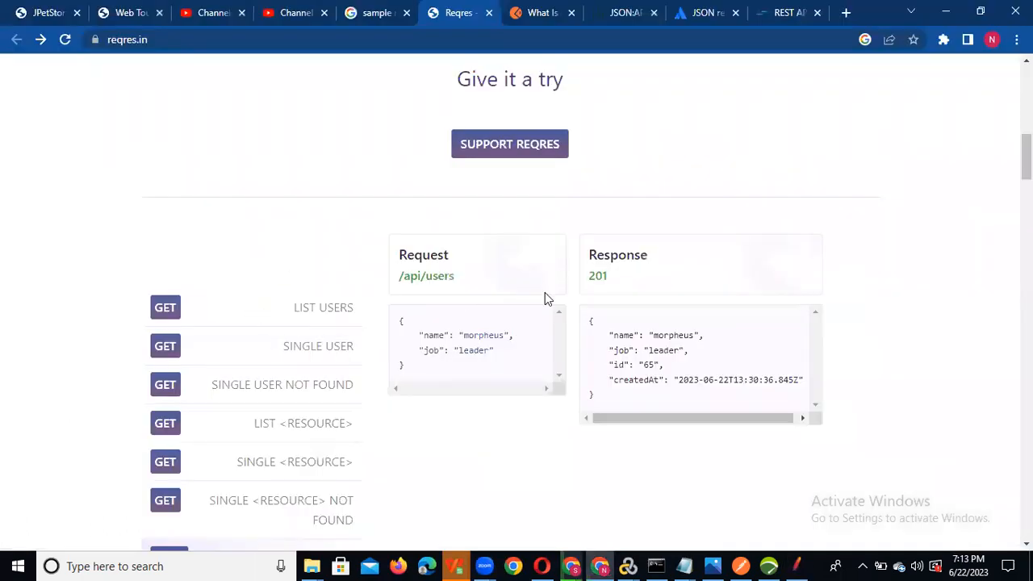
left_click(428, 279)
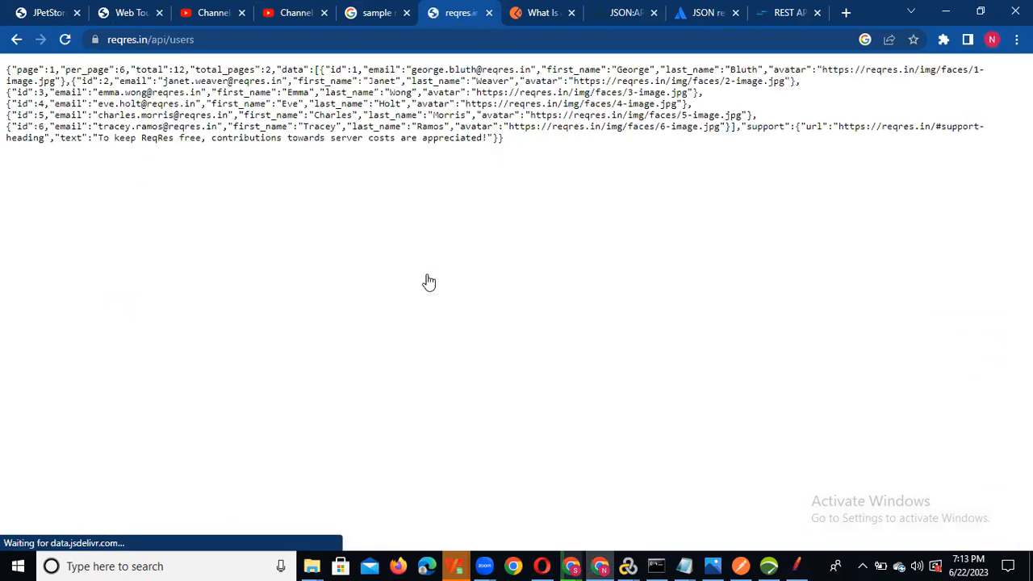
left_click(251, 38)
key("ctrl+c")
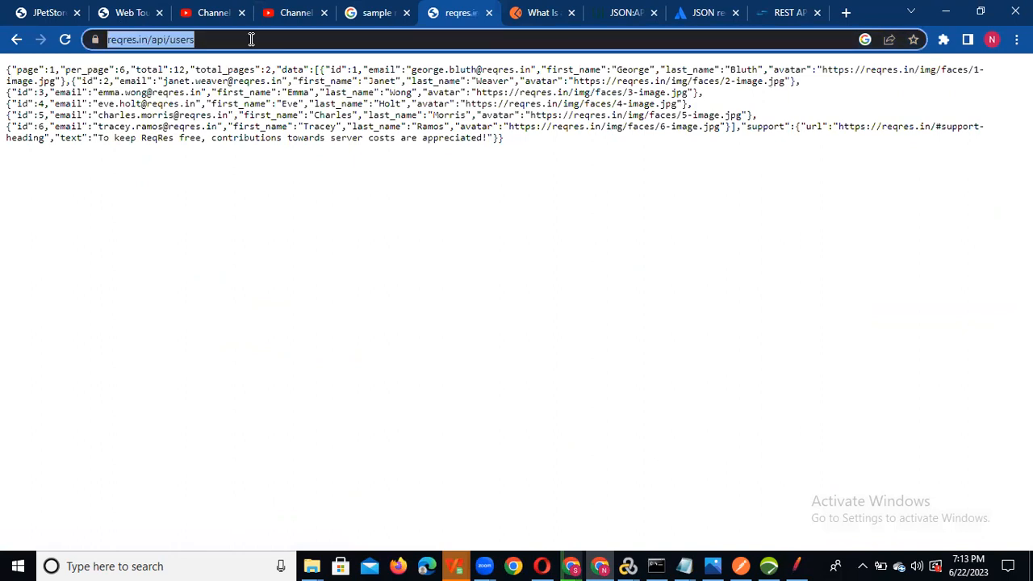
left_click(16, 39)
key("alt+Tab")
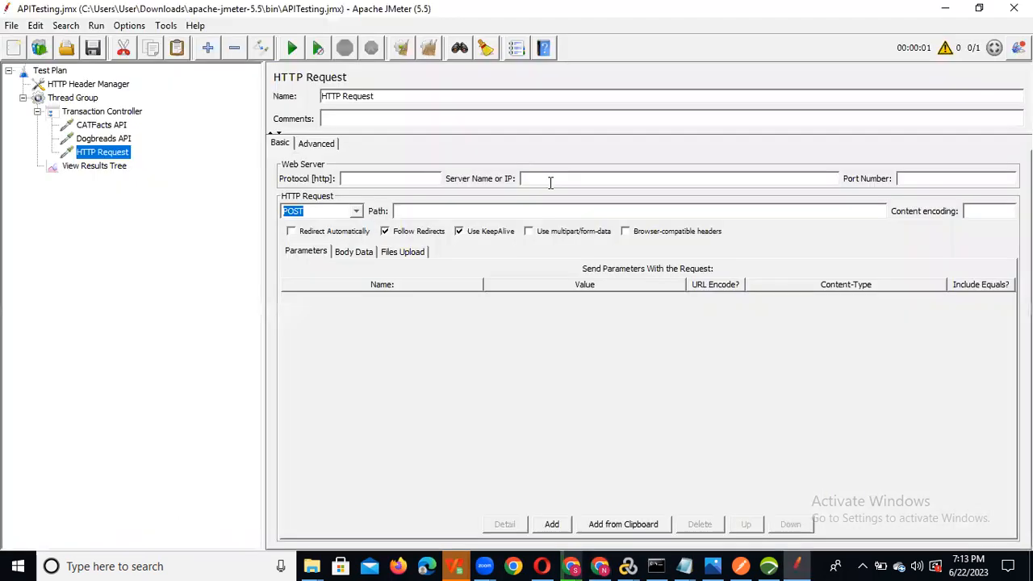
- Paste the copied URL as the server name, move https into the protocol, and strip the leading :// from the server name
left_click(551, 182)
key("ctrl+v")
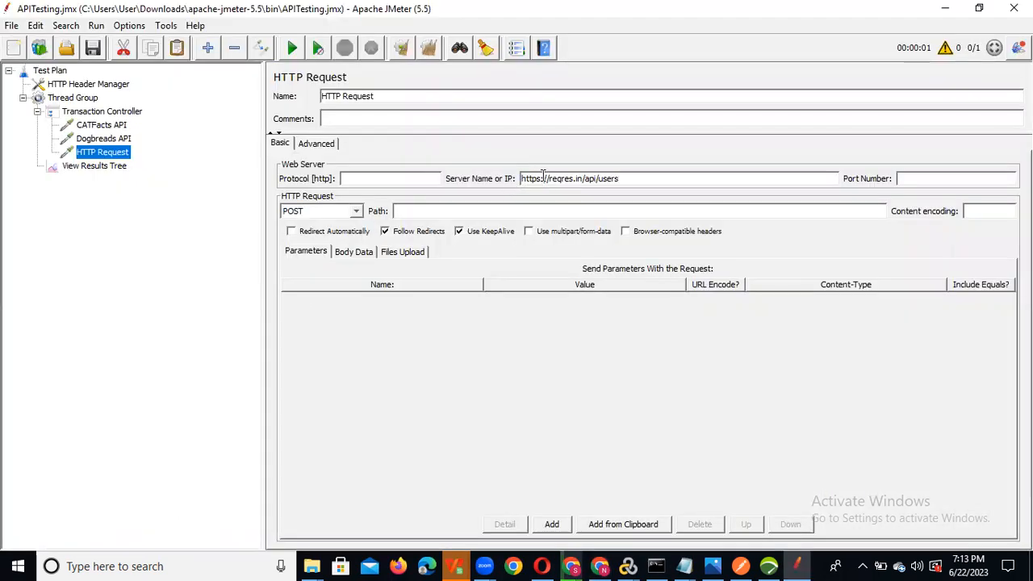
double_click(540, 178)
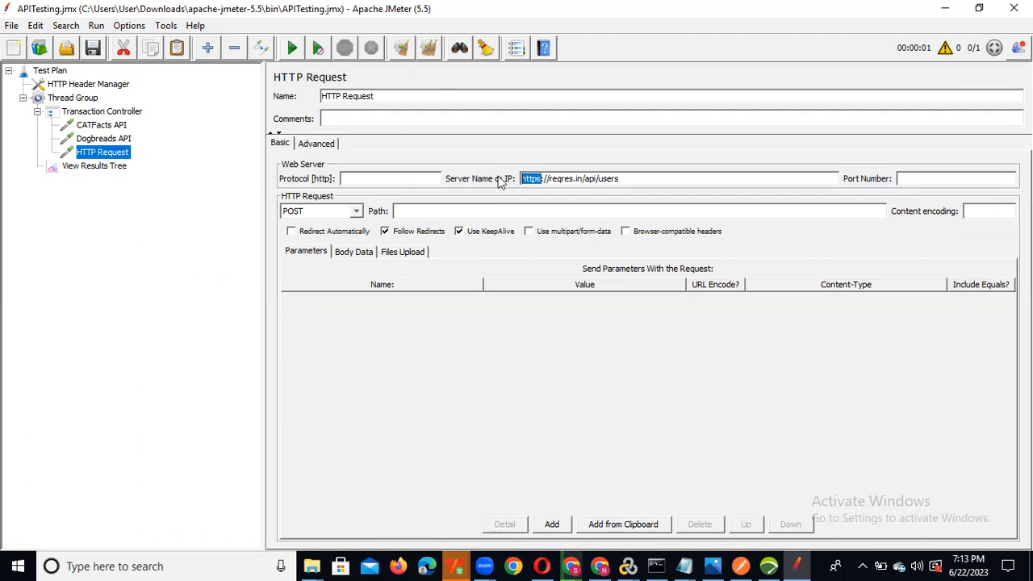
key("ctrl+x")
left_click(385, 179)
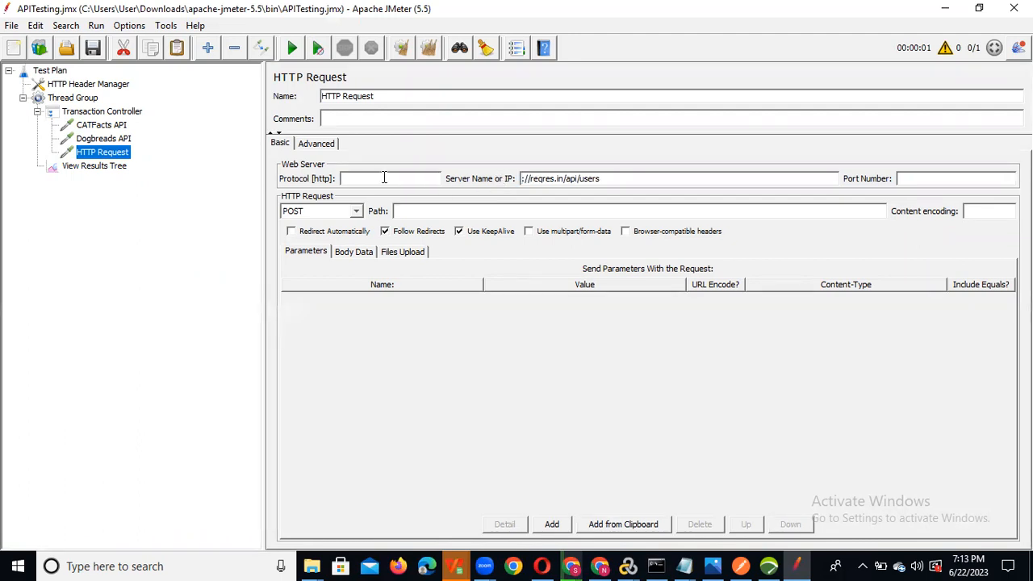
key("ctrl+v")
key("BackSpace")
key("BackSpace")
key("BackSpace")
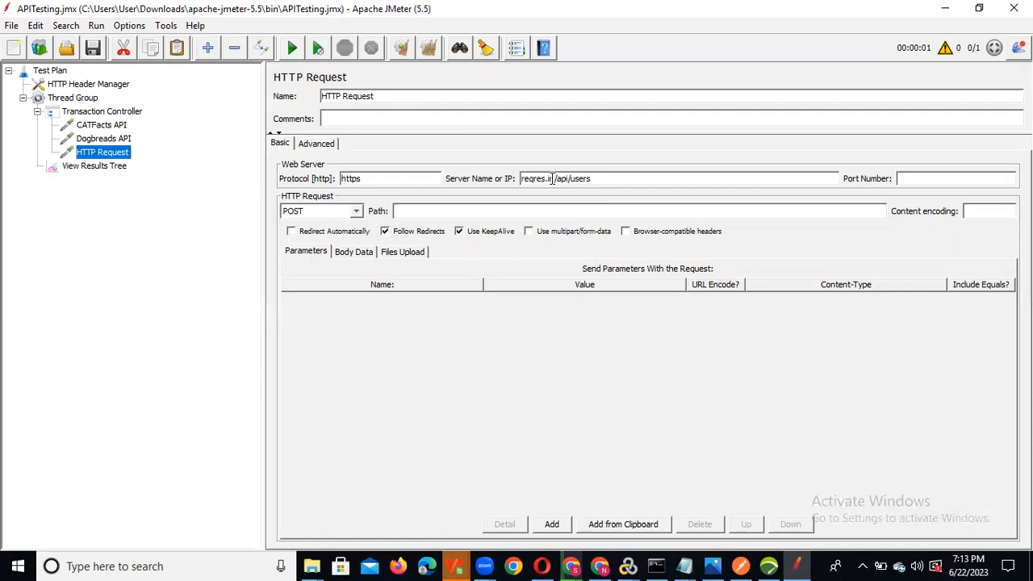
- Move /api/users out of the server name into the request path, leaving reqres.in as the server
left_click_drag(556, 178, 596, 178)
key("ctrl+x")
left_click(438, 212)
key("ctrl+v")
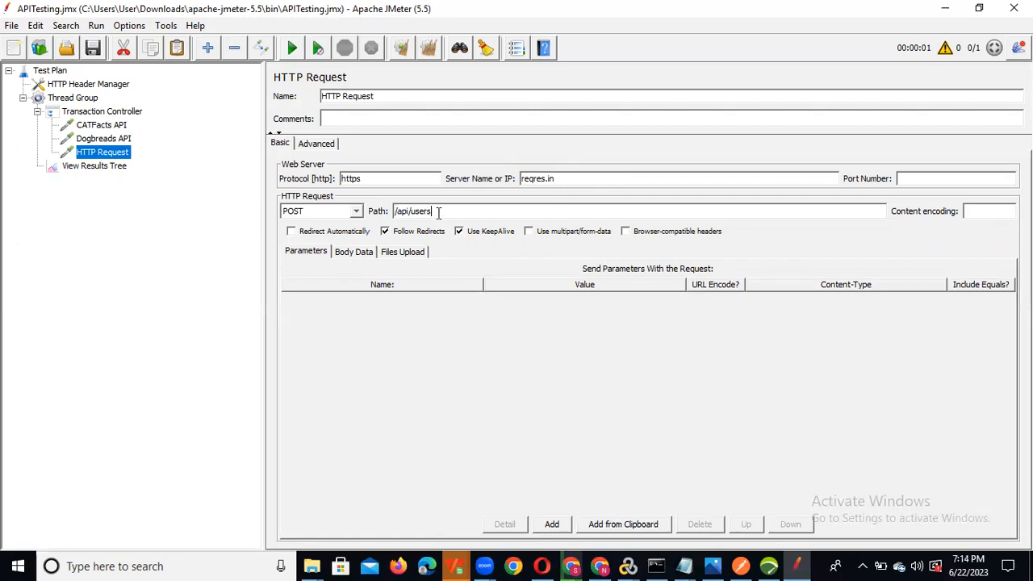
- Open the request's body data editor and display the POST Create example on the reqres.in page in Chrome
left_click(360, 253)
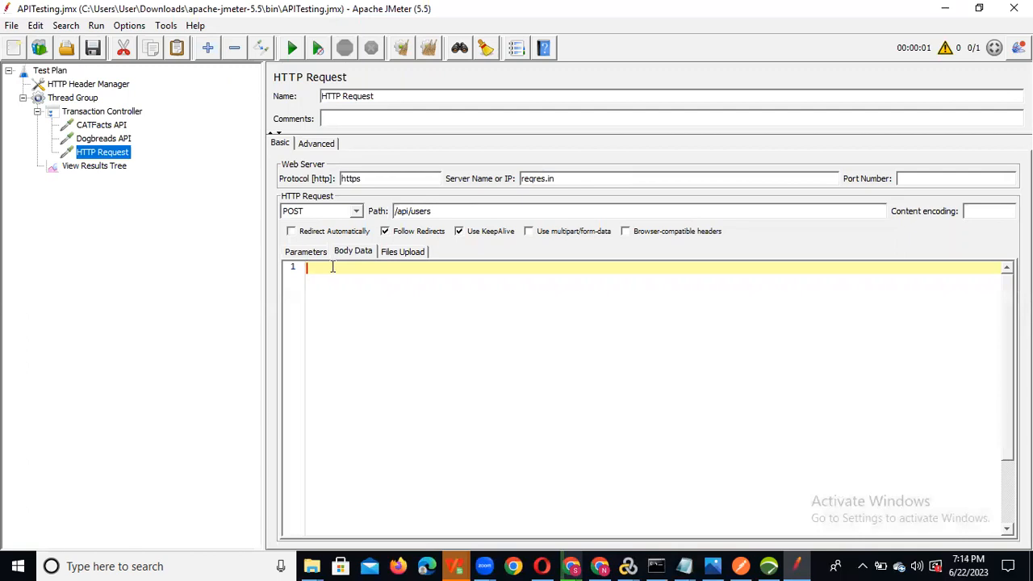
key("alt+Tab")
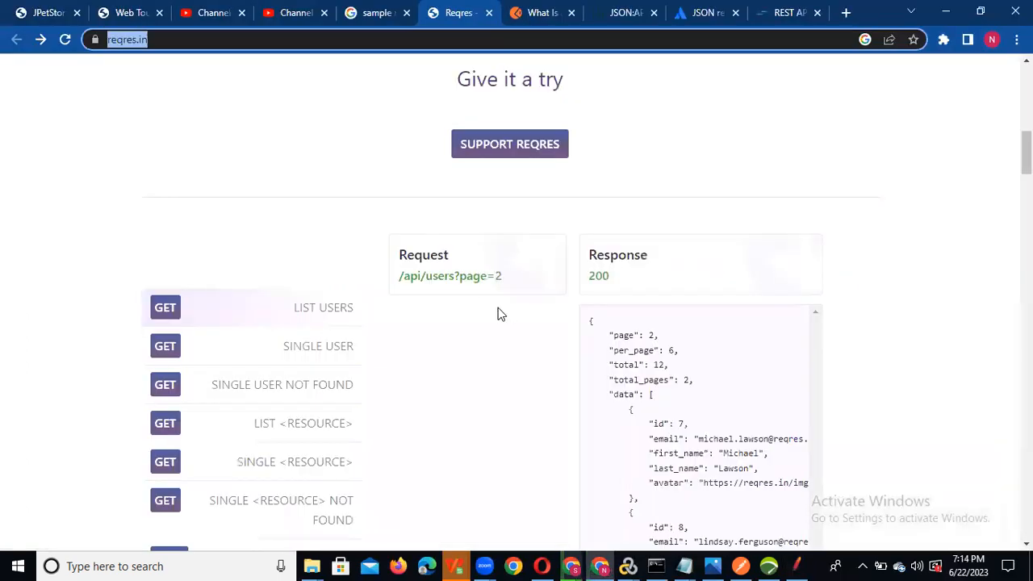
left_click(472, 279)
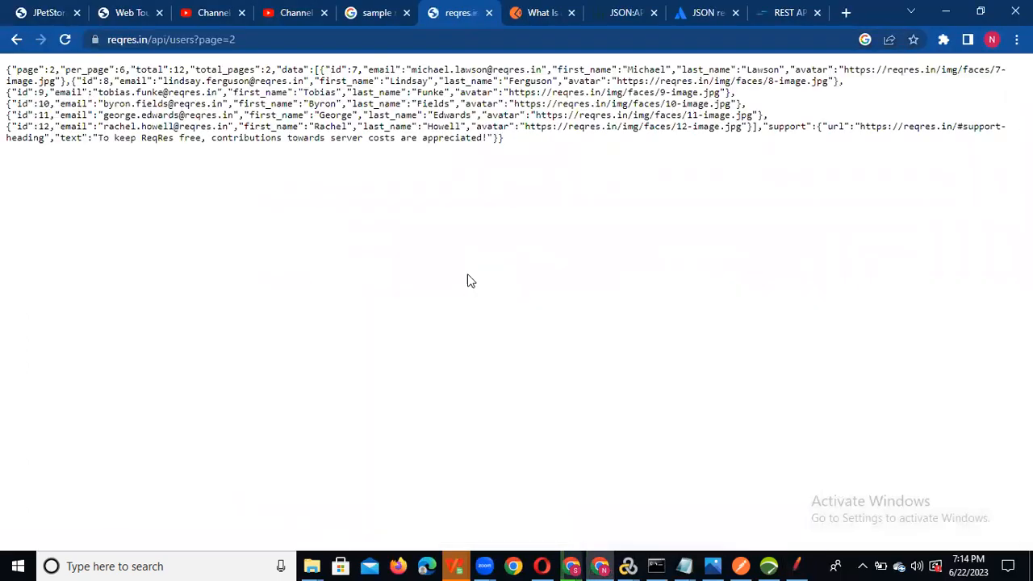
left_click(15, 40)
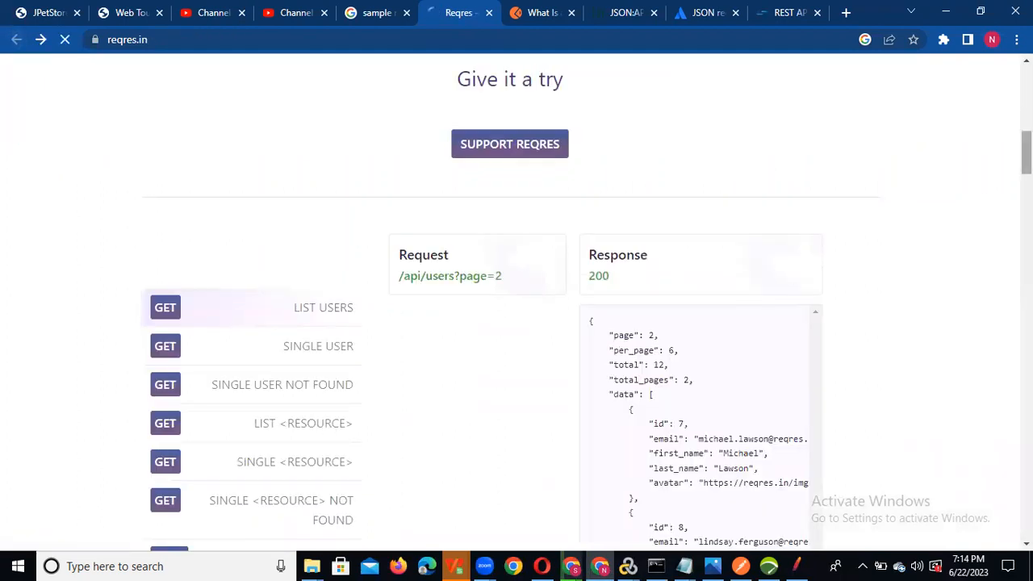
scroll(516, 323, "down", 3)
scroll(516, 323, "down", 1)
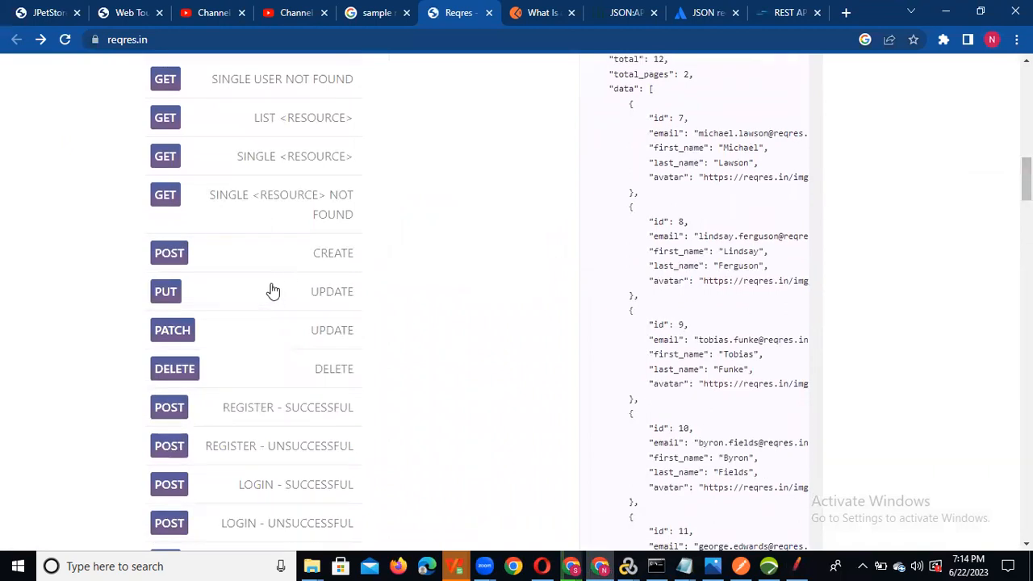
left_click(327, 262)
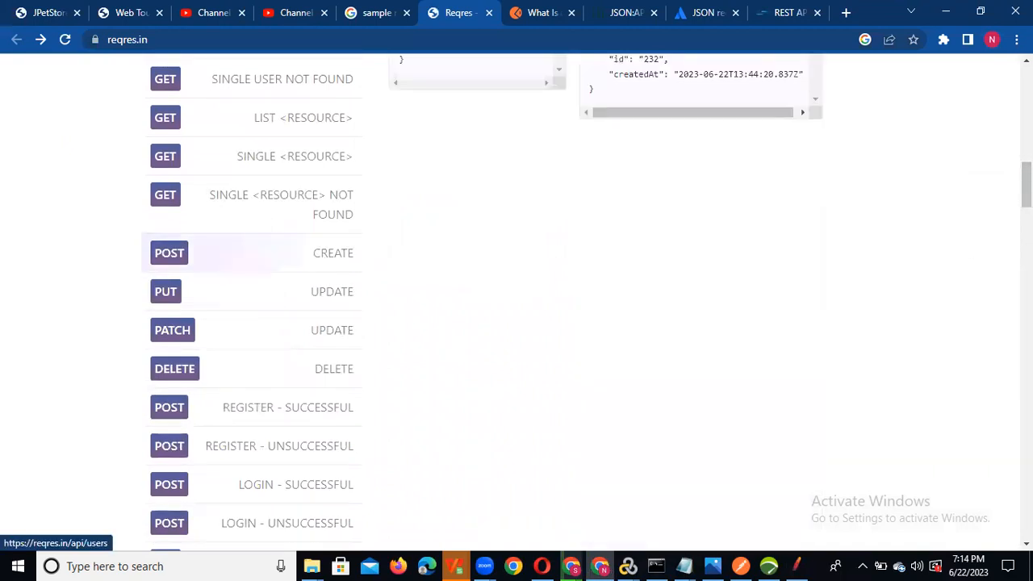
scroll(327, 262, "up", 3)
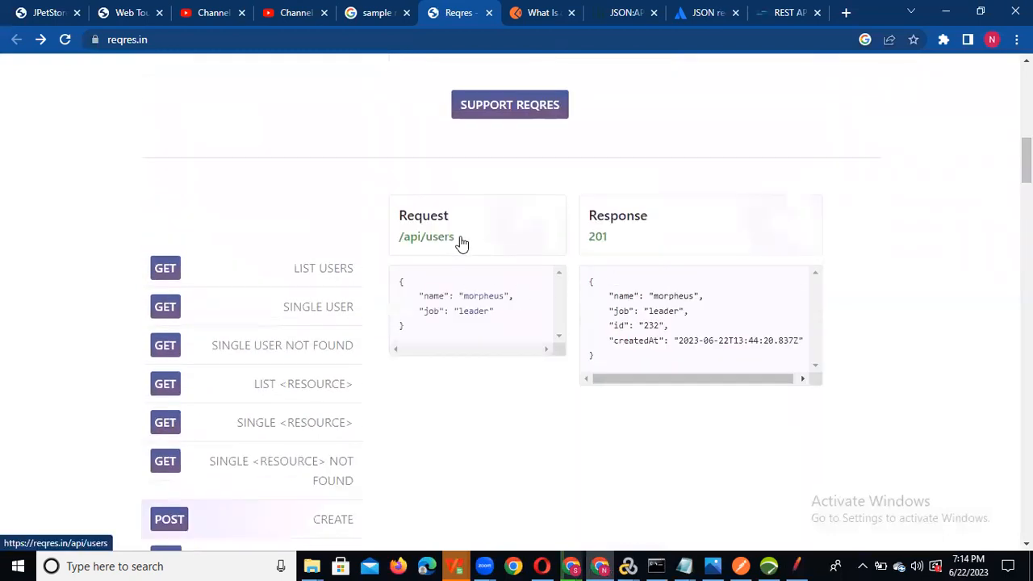
- Copy the example's JSON request body with the name and job fields from reqres.in into the HTTP Request's body data in JMeter
key("alt+Tab")
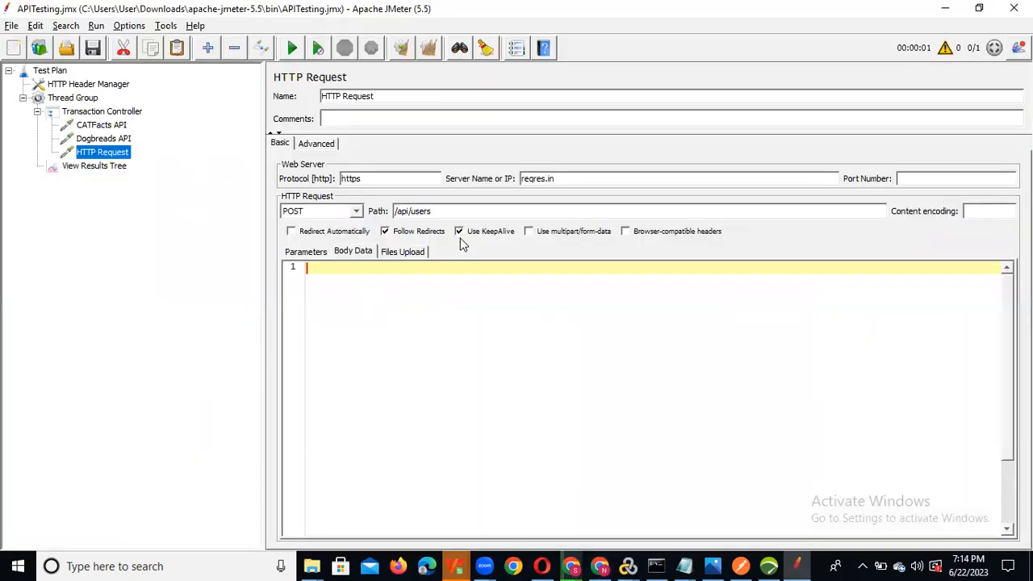
key("alt+Tab")
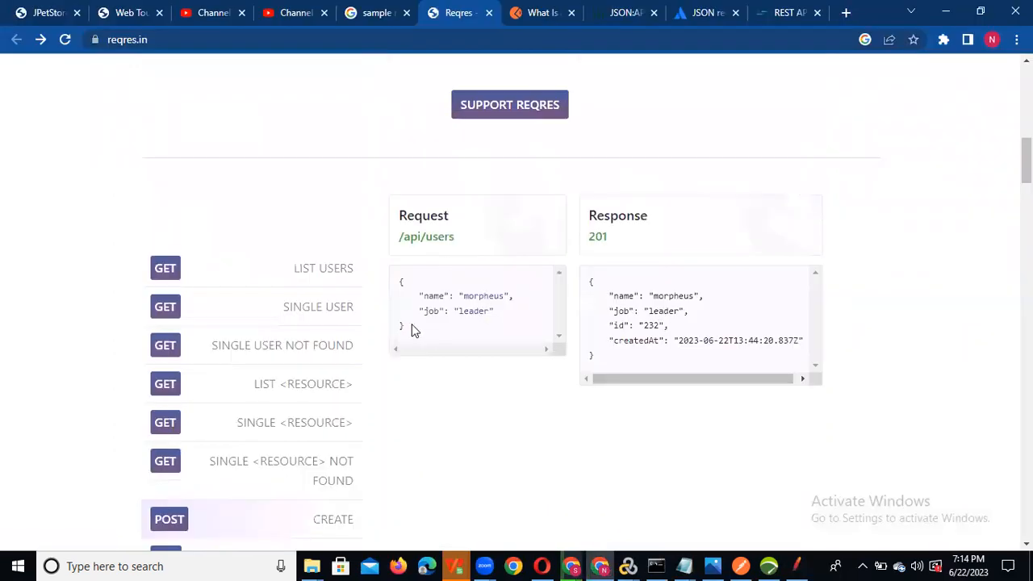
left_click_drag(403, 326, 397, 300)
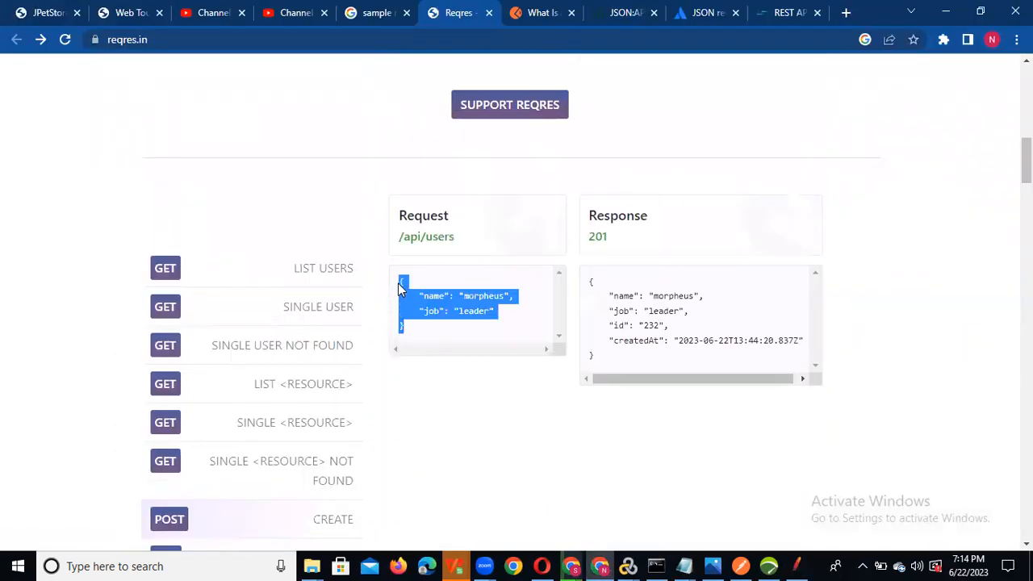
key("alt+Tab")
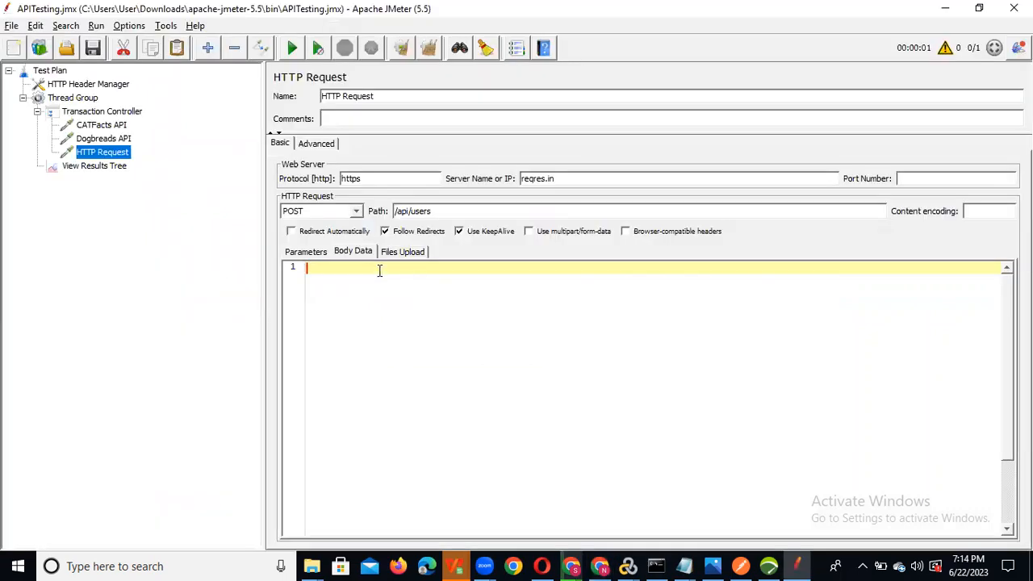
key("ctrl+v")
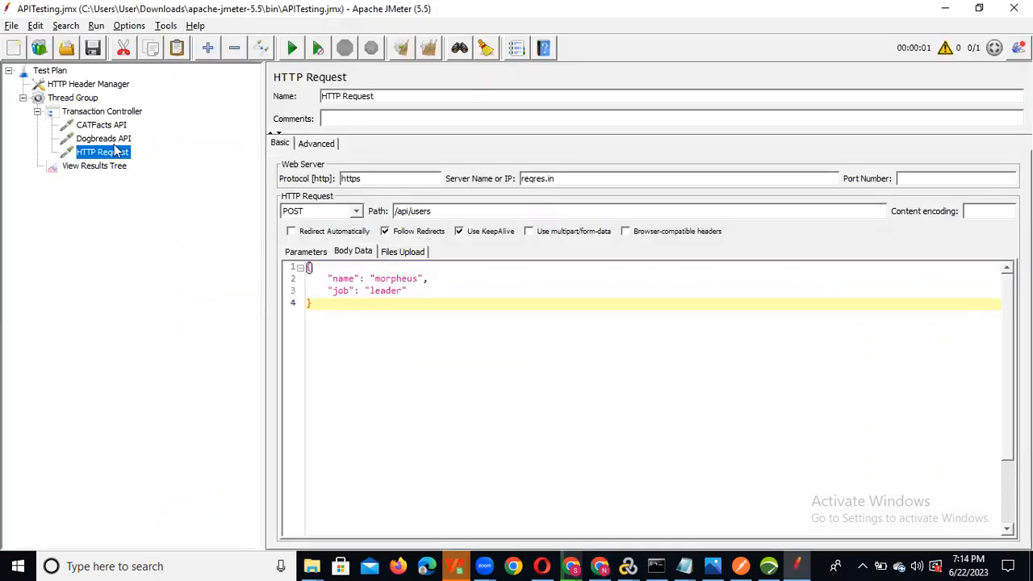
- Add an HTTP Header Manager config element under the HTTP Request
right_click(115, 156)
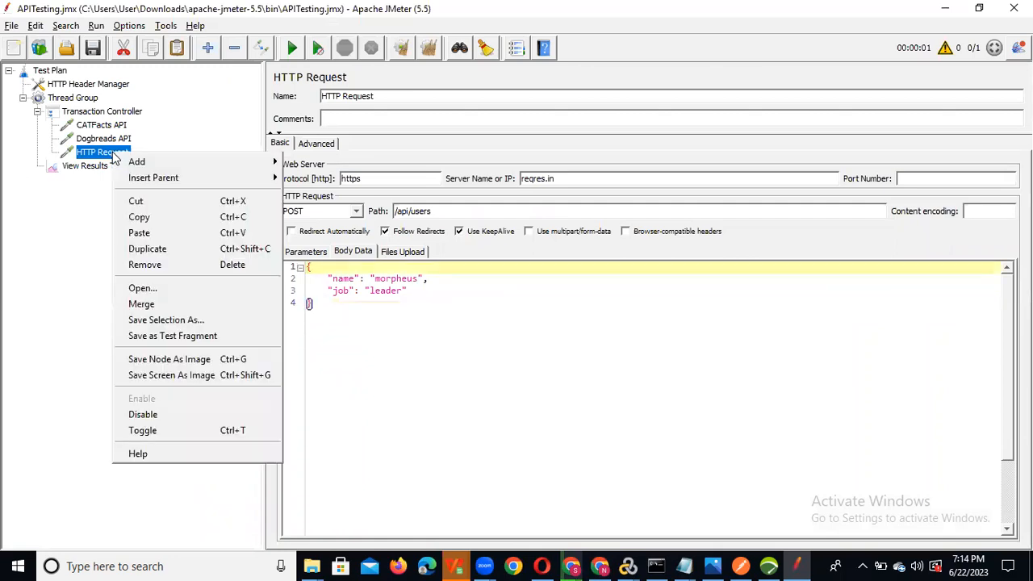
mouse_move(269, 165)
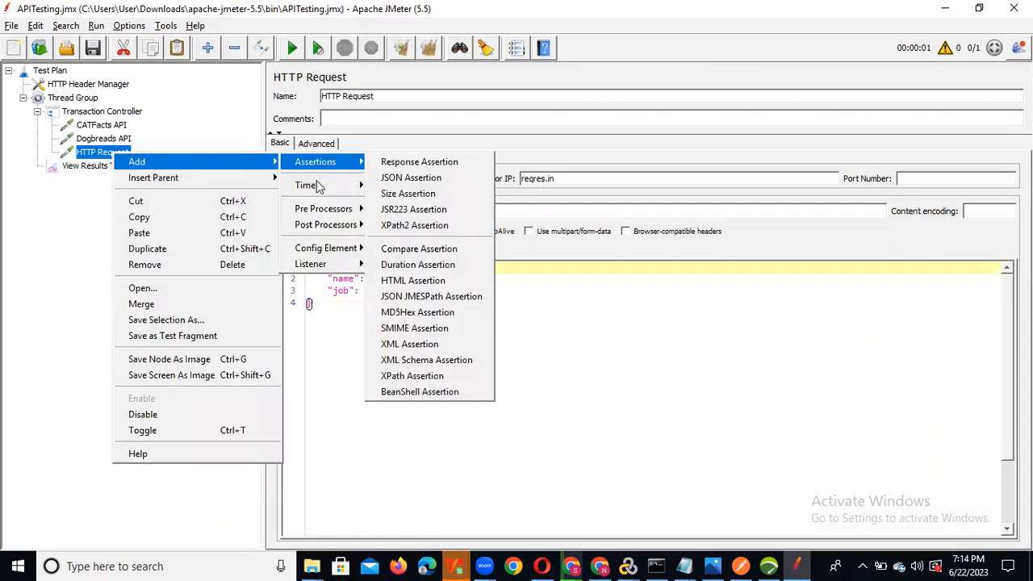
mouse_move(316, 185)
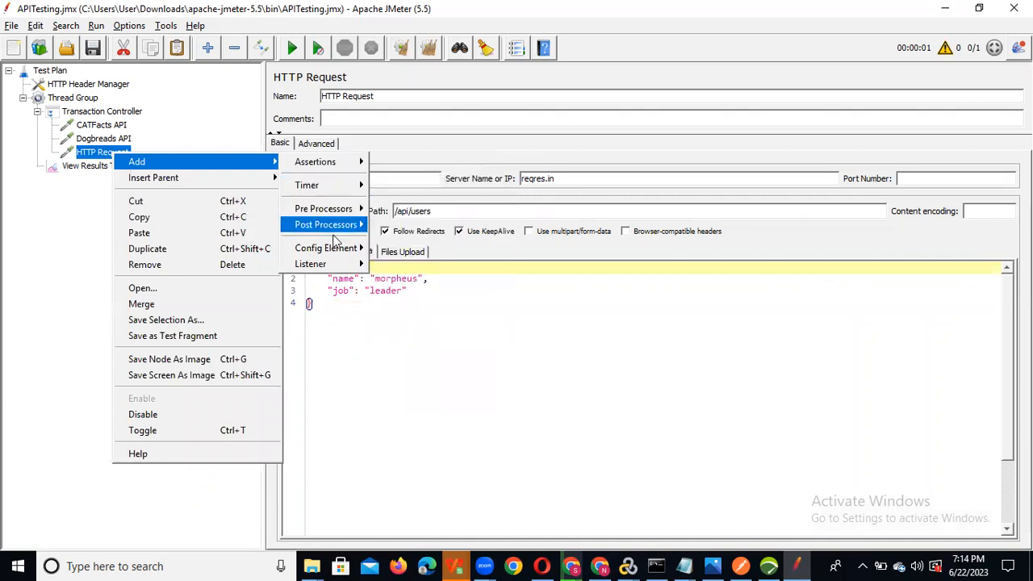
mouse_move(338, 256)
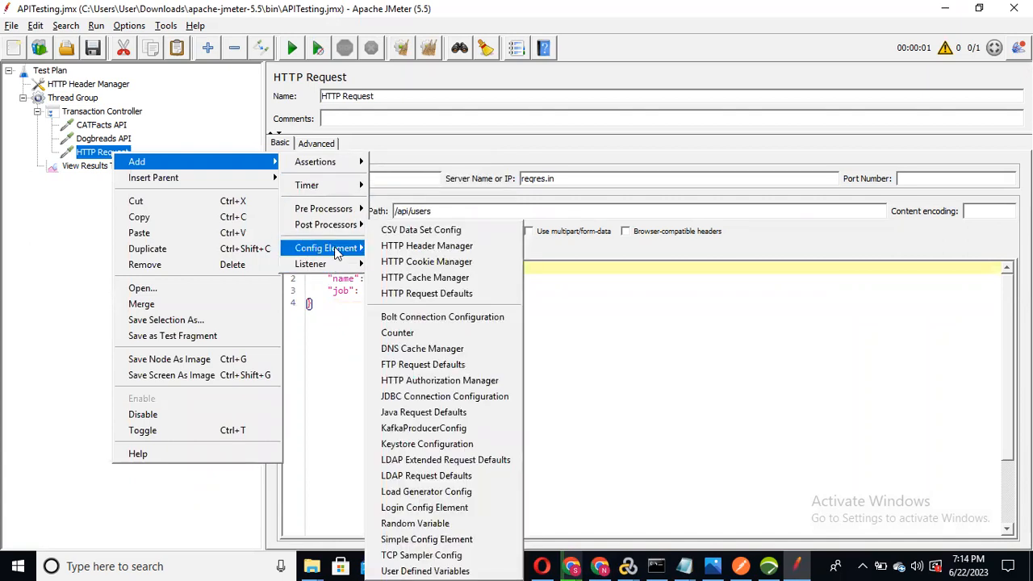
left_click(440, 247)
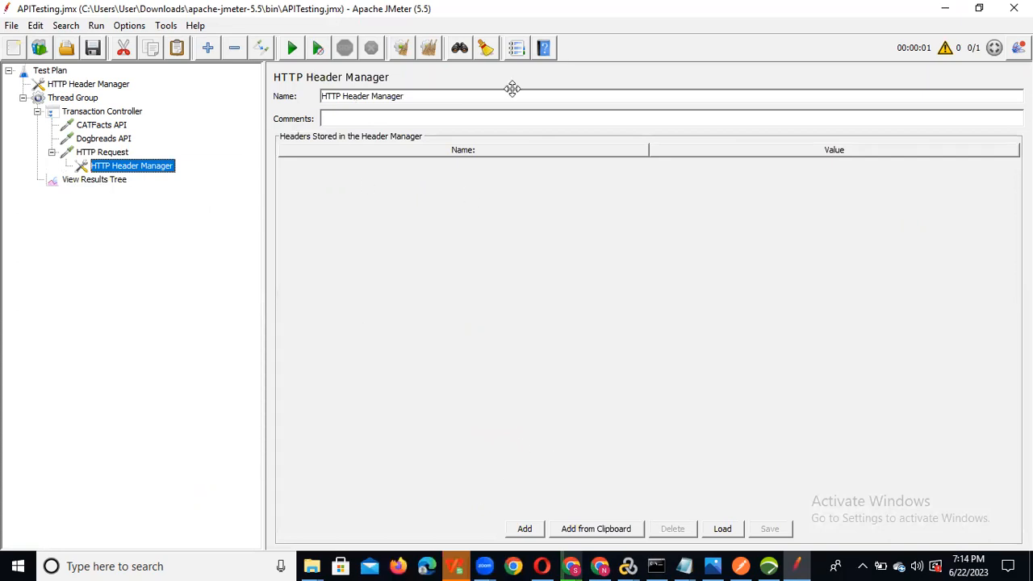
- Add a header named Content-Type with the value application to the new HTTP Header Manager
left_click(524, 529)
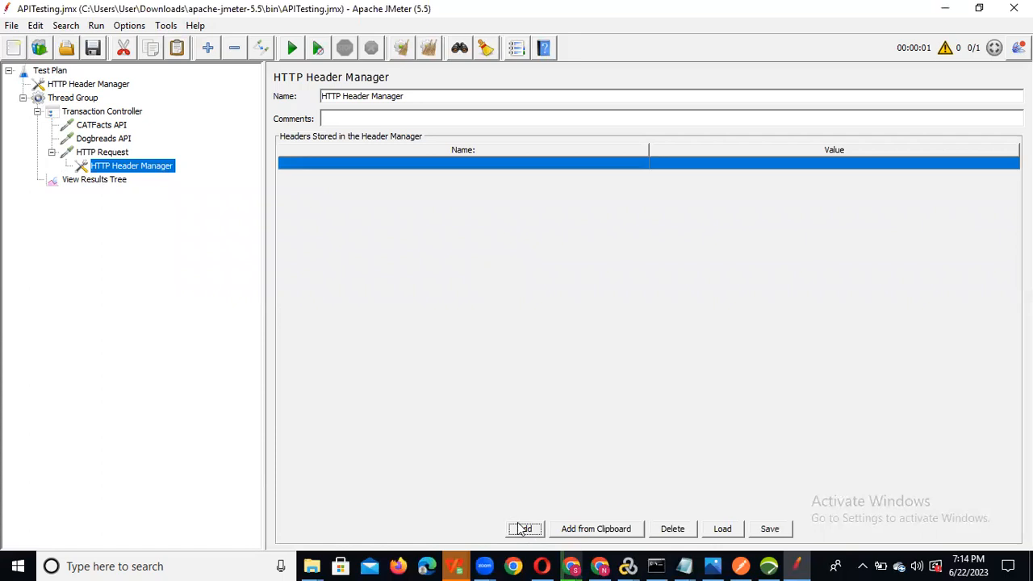
double_click(329, 164)
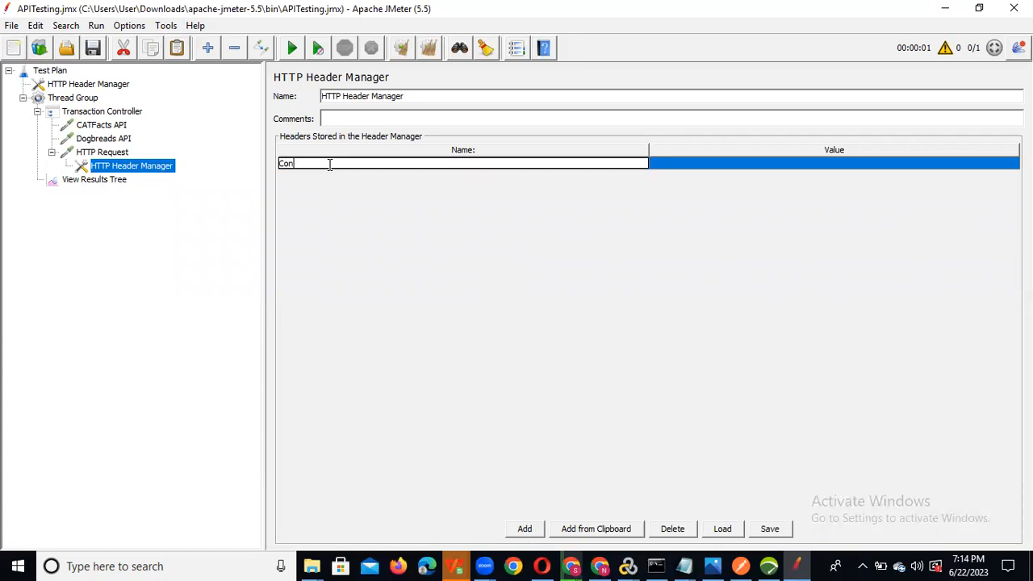
double_click(694, 165)
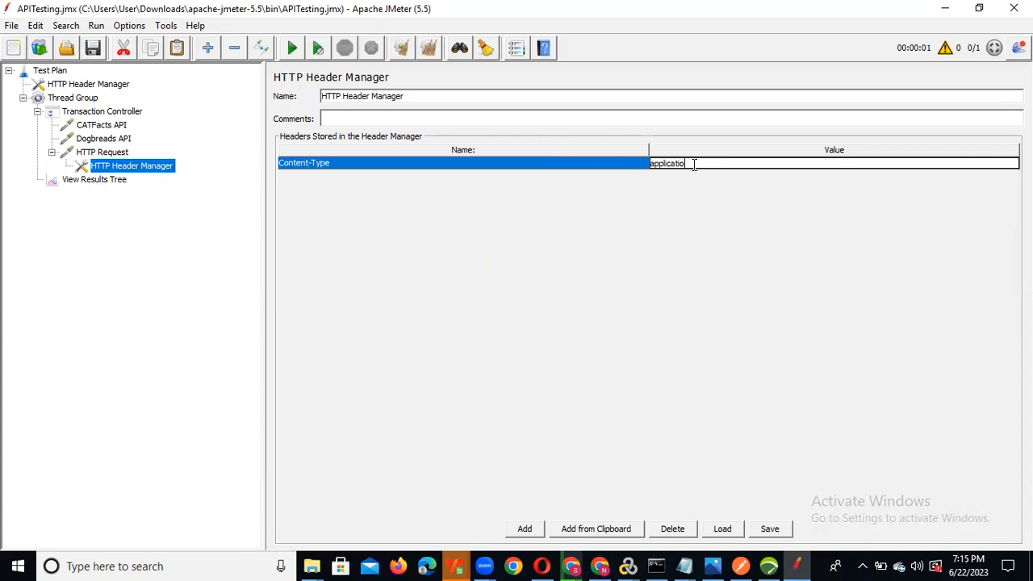
left_click(487, 162)
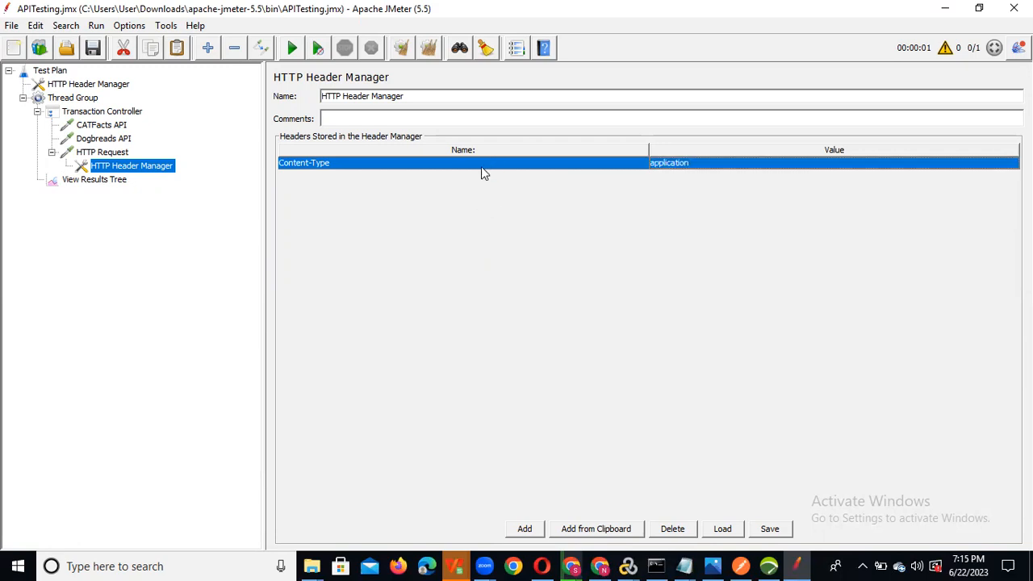
left_click(101, 152)
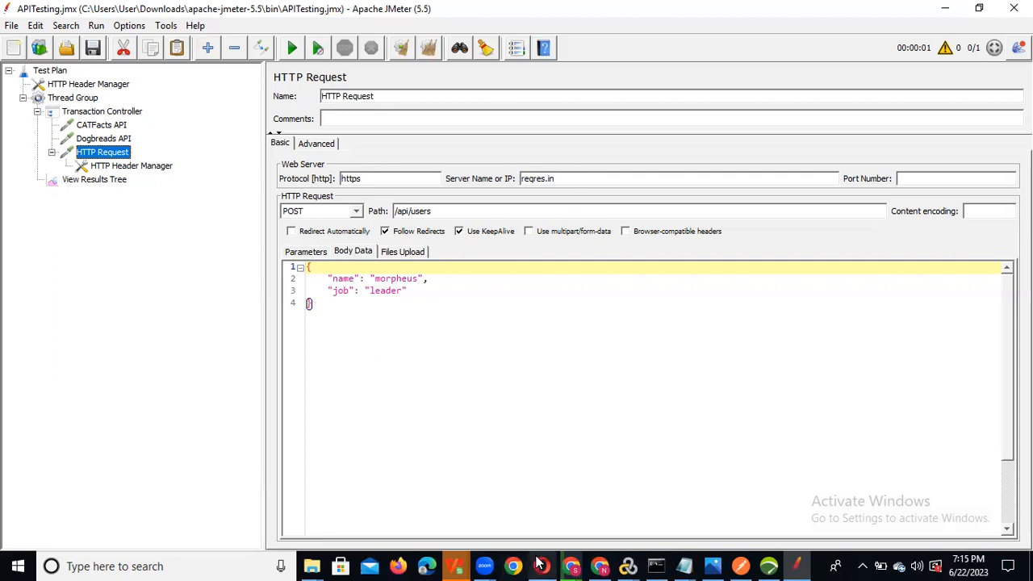
left_click(684, 566)
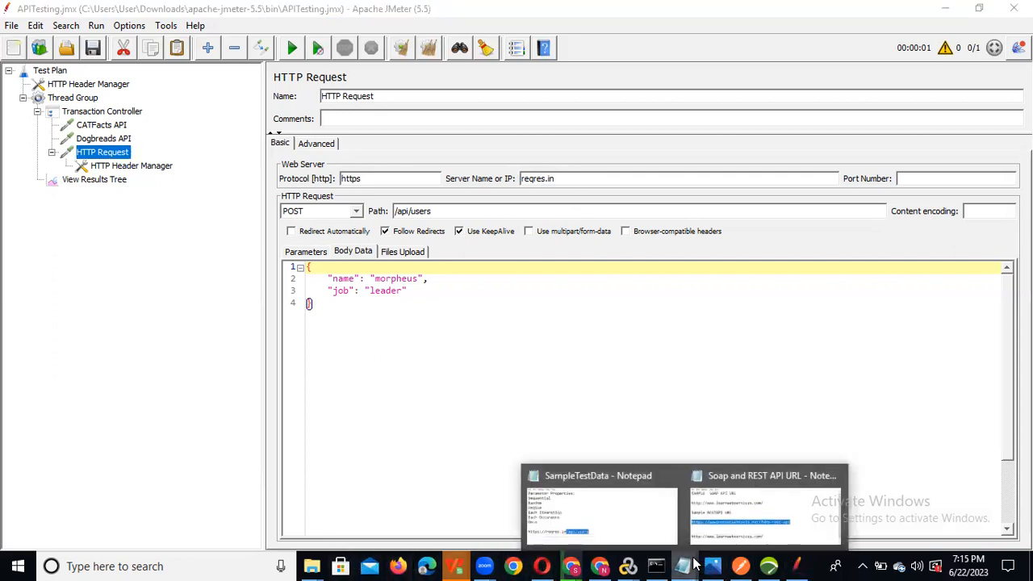
left_click(566, 519)
left_click_drag(524, 326, 403, 323)
left_click(549, 330)
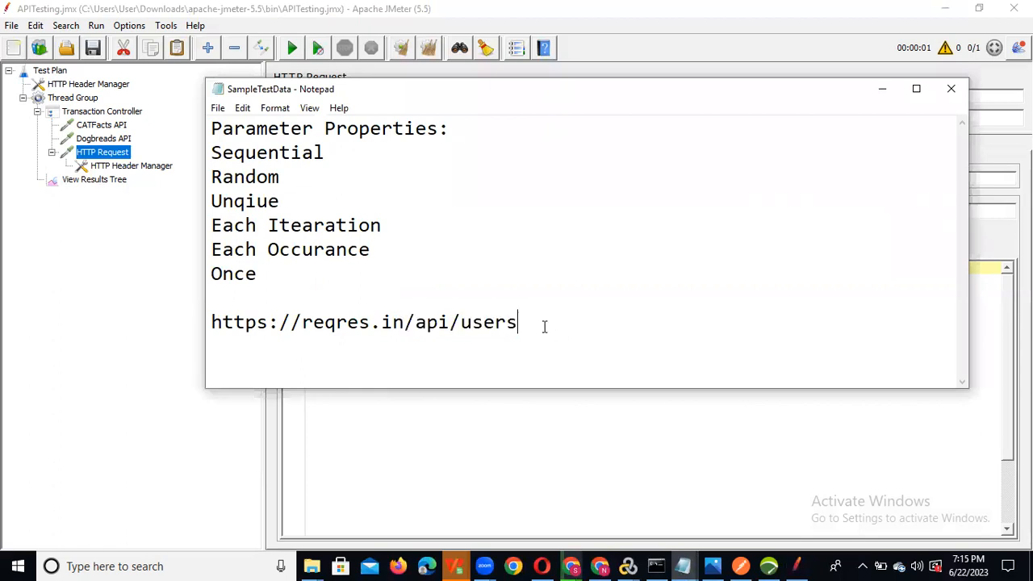
- Paste the JSON body with name morpheus and job leader below the URL in SampleTestData and label it "Request:"
key("Return")
key("Return")
type("{     \"name\": \"morpheus\",     \"job\": \"leader\" }")
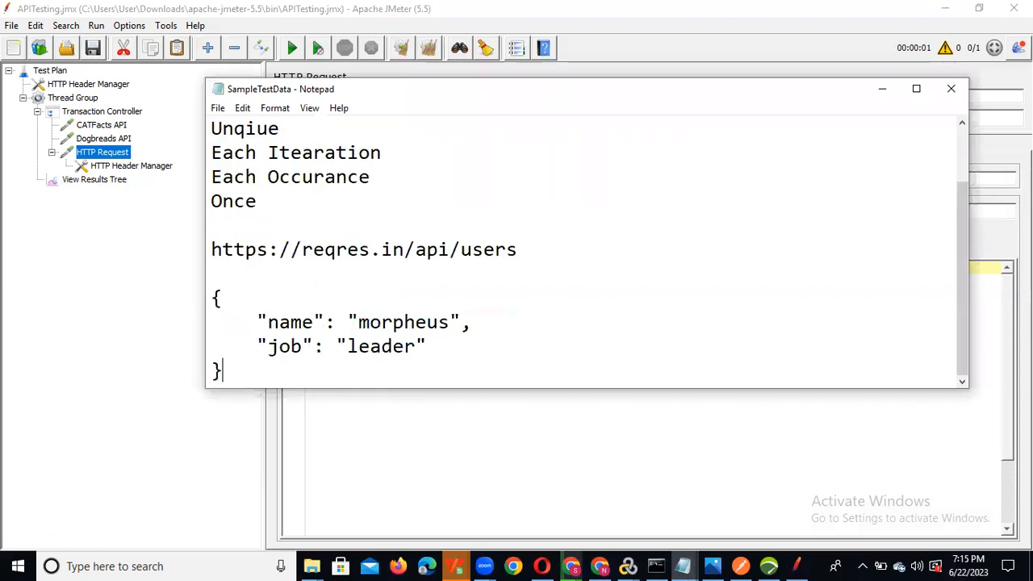
left_click(236, 268)
type("Request:")
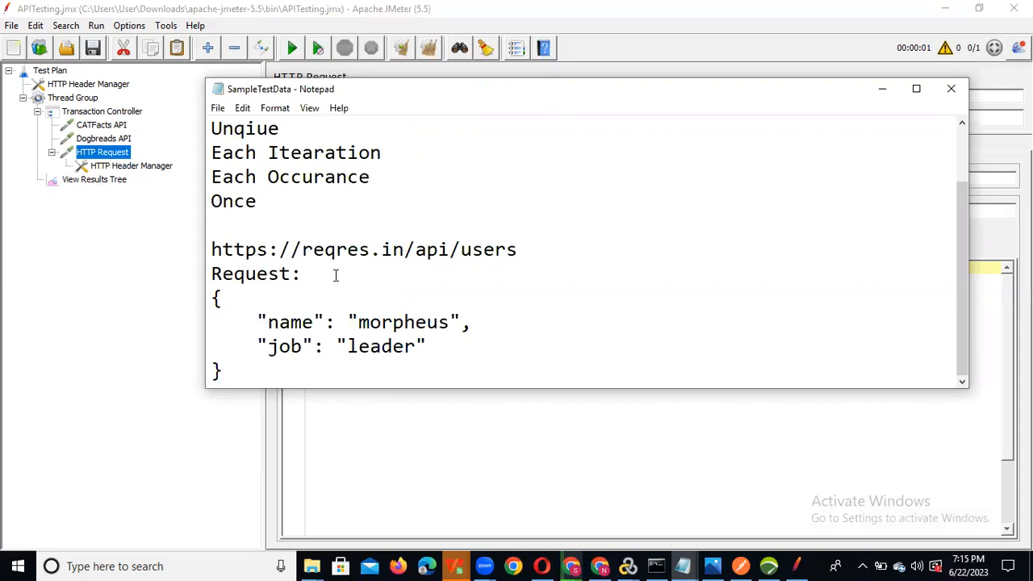
- Add a "Headers:" section containing content-type:application/json between the URL and the request body in the SampleTestData notes
left_click(541, 252)
key("Return")
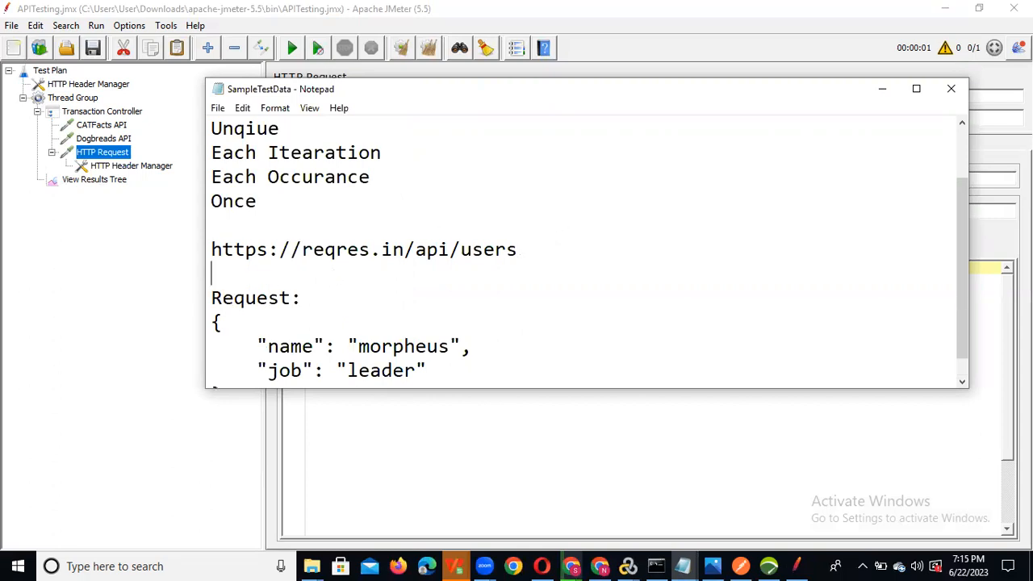
key("Return")
type("Header")
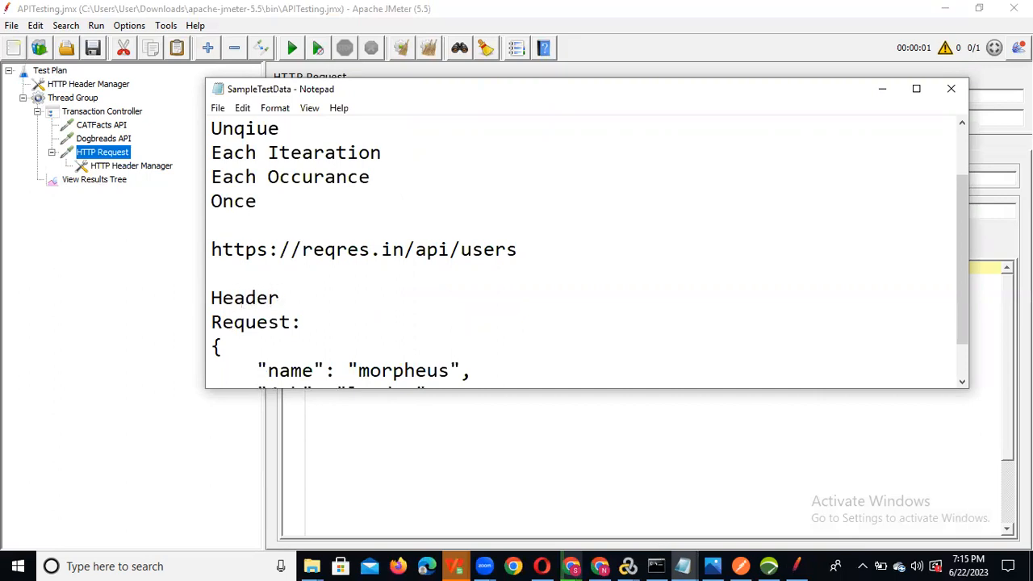
type("s:")
key("Return")
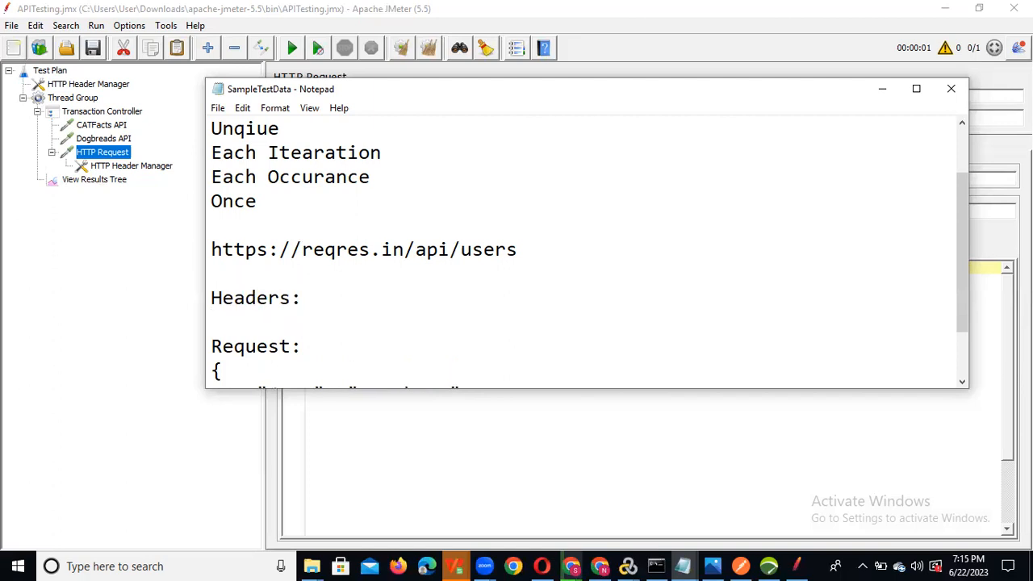
type("content")
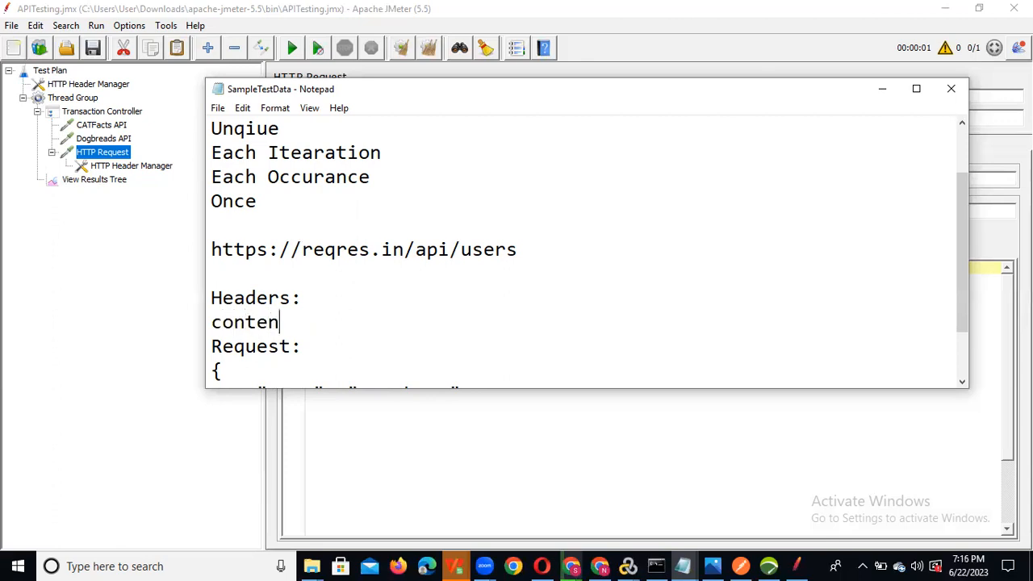
type("-type:application/json")
- Switch to JMeter and set the Content-Type value to application/json in the HTTP Header Manager under the HTTP Request
key("alt+Tab")
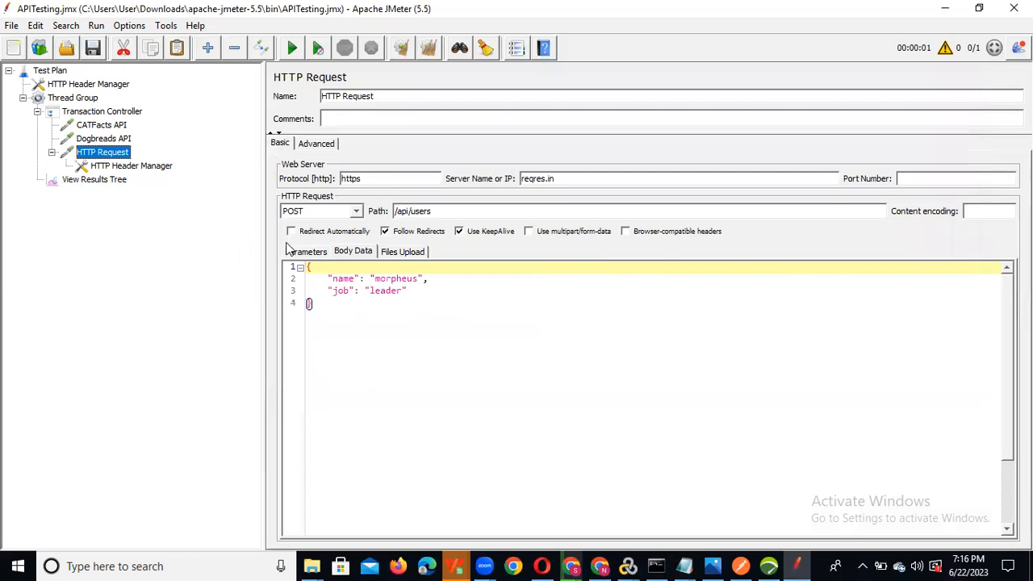
left_click(133, 167)
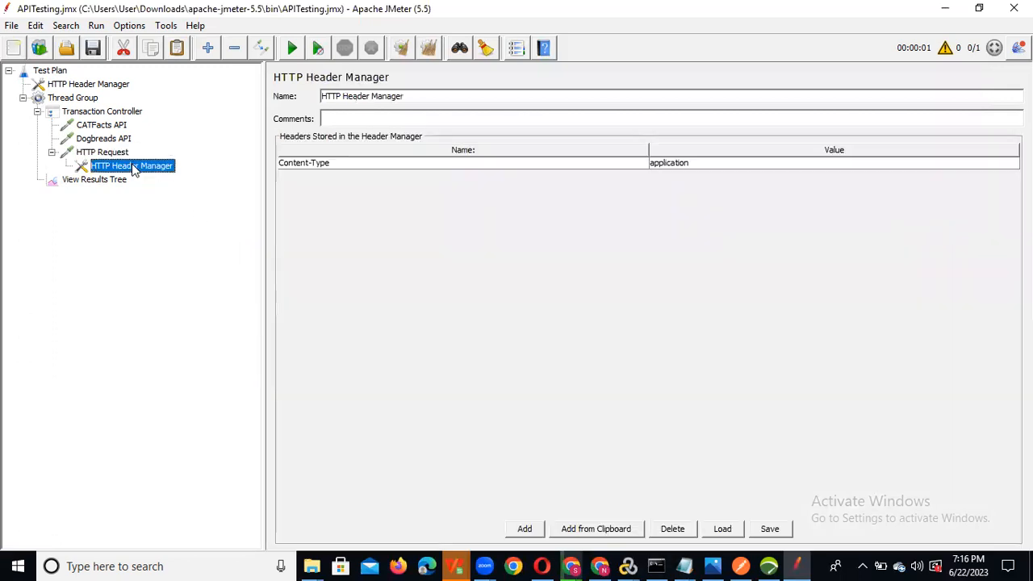
double_click(714, 164)
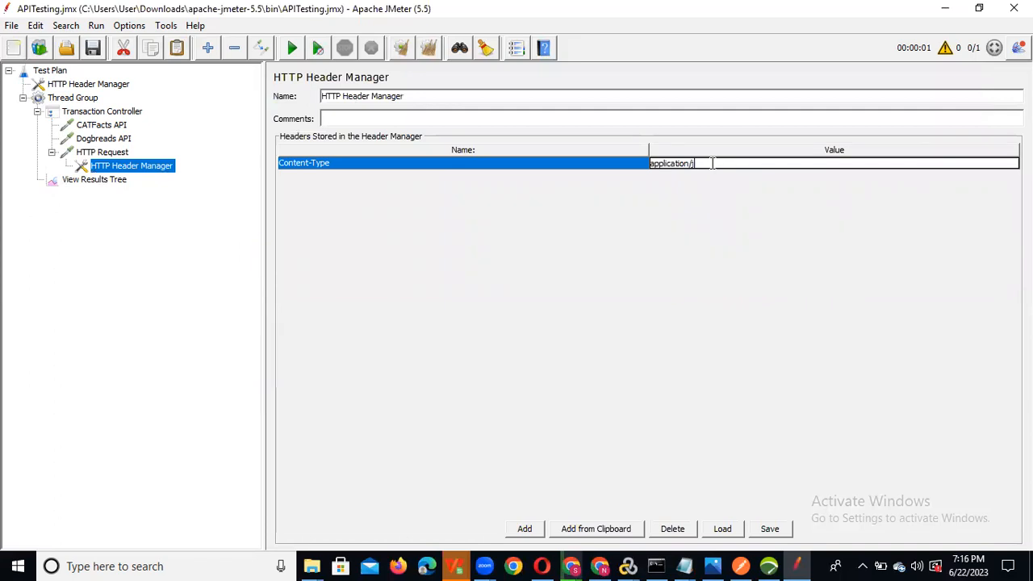
- Review the URL and the content-type header noted in SampleTestData in Notepad, and return to the HTTP Header Manager in JMeter
key("alt+Tab")
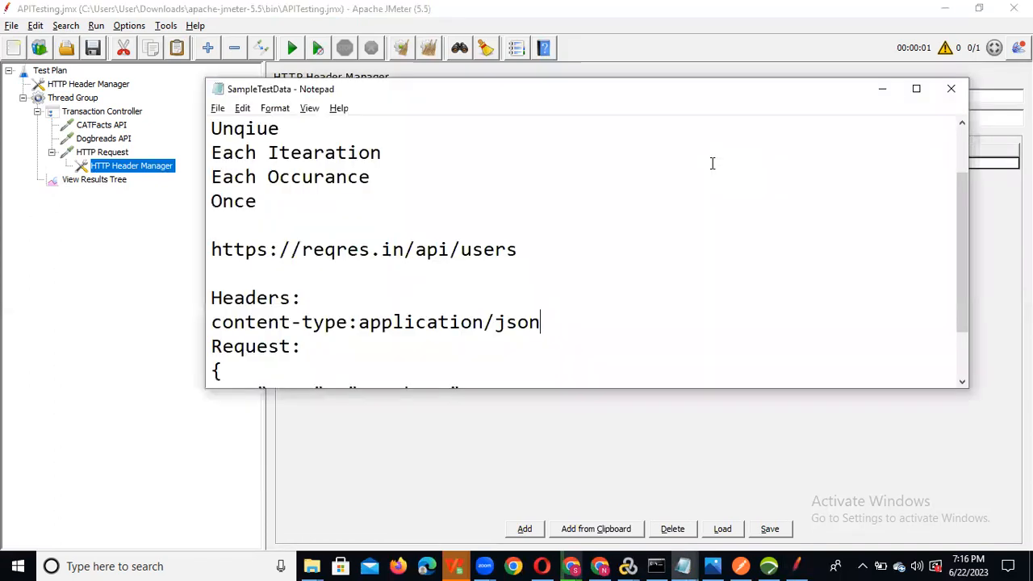
left_click_drag(535, 247, 190, 253)
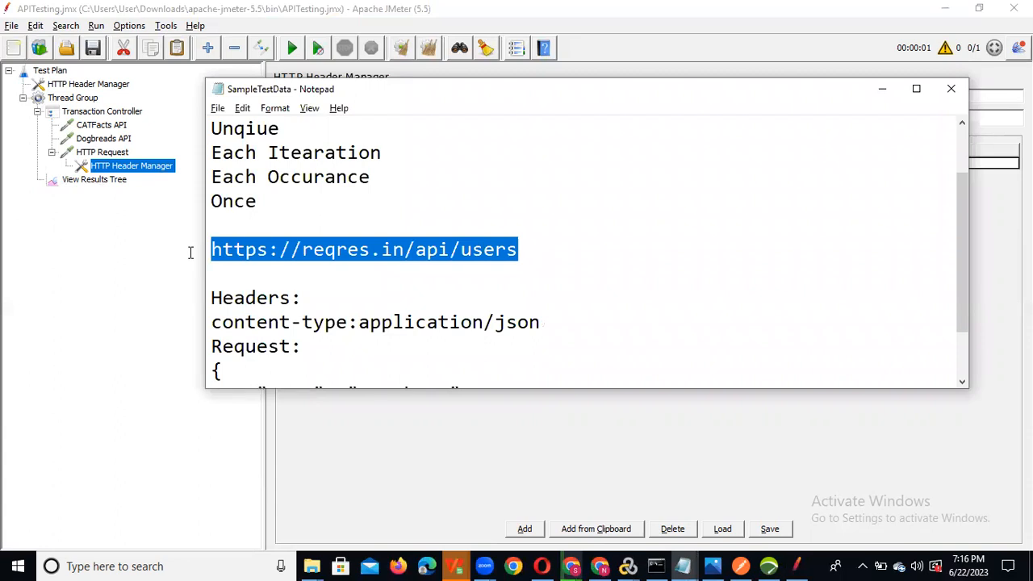
left_click_drag(312, 295, 279, 322)
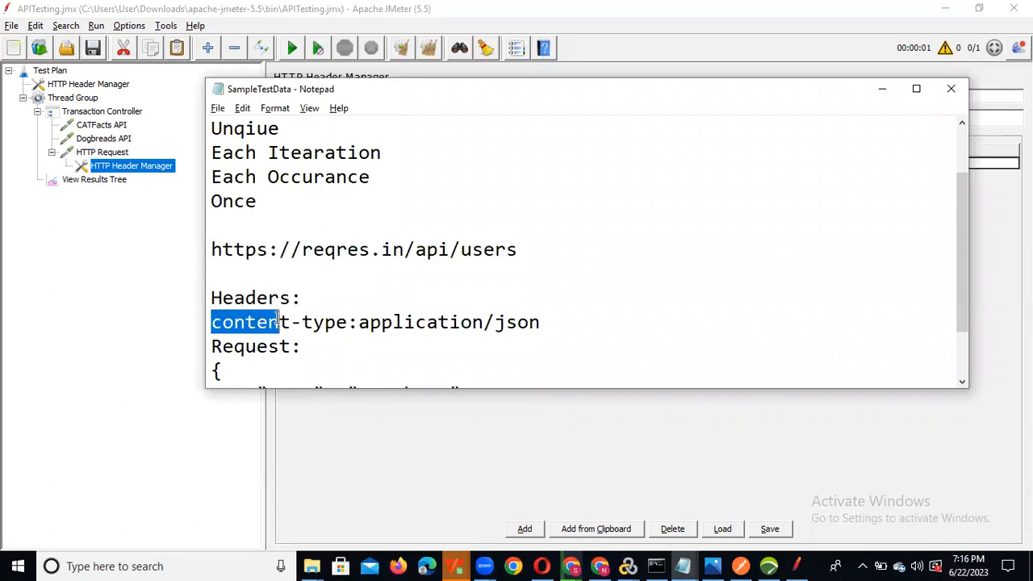
key("alt+Tab")
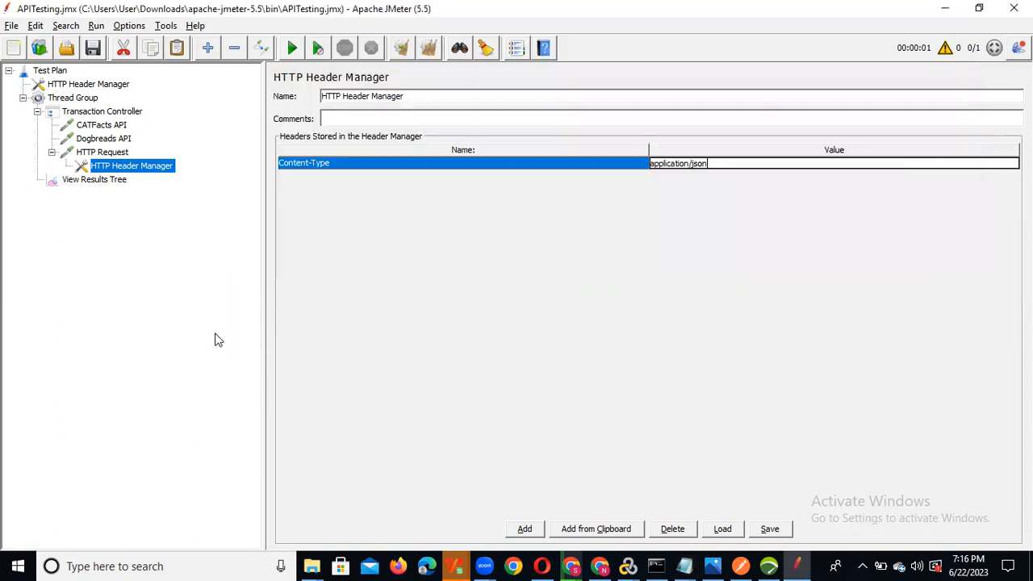
left_click(117, 153)
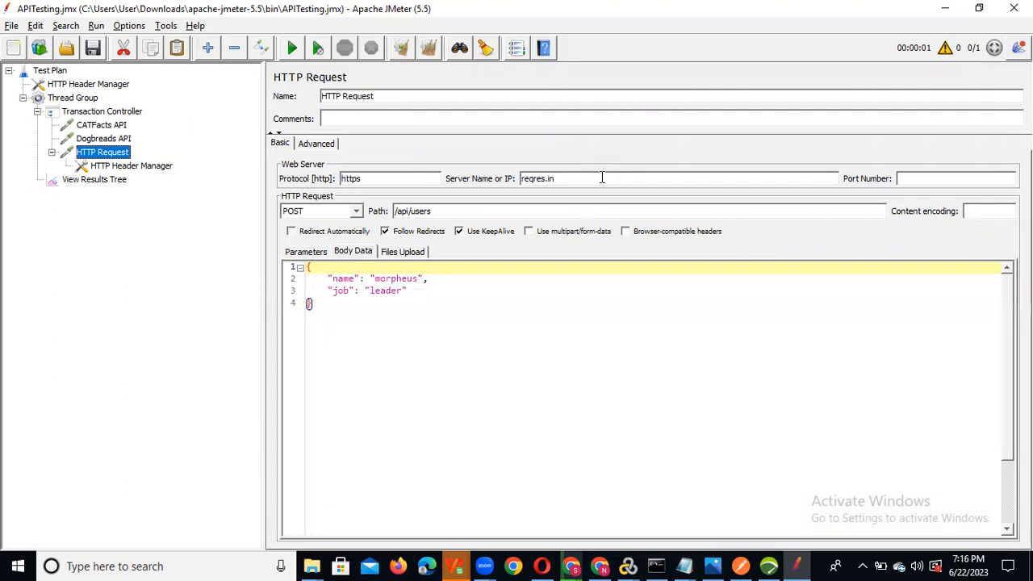
key("alt+Tab")
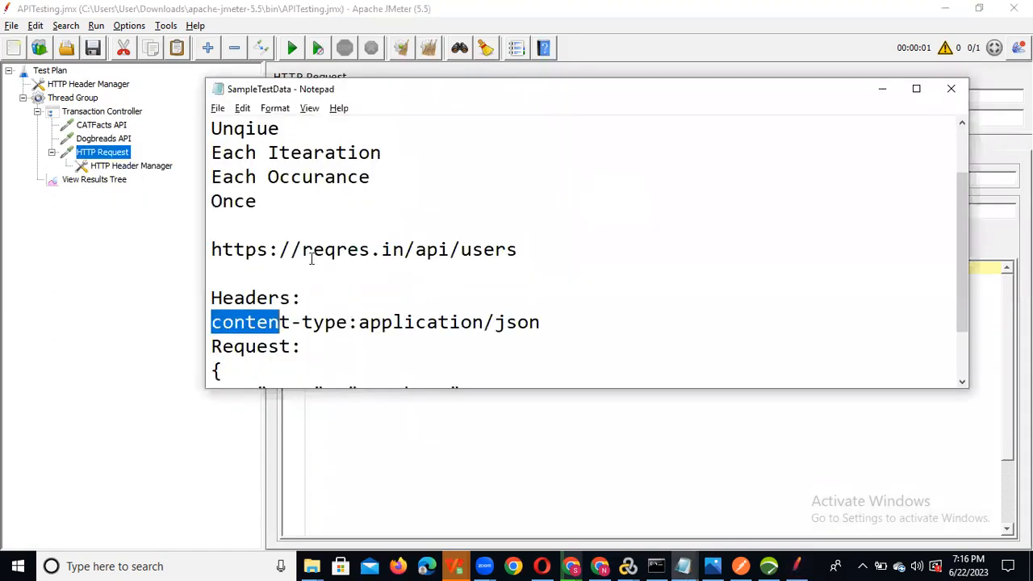
left_click_drag(302, 250, 521, 251)
key("alt+Tab")
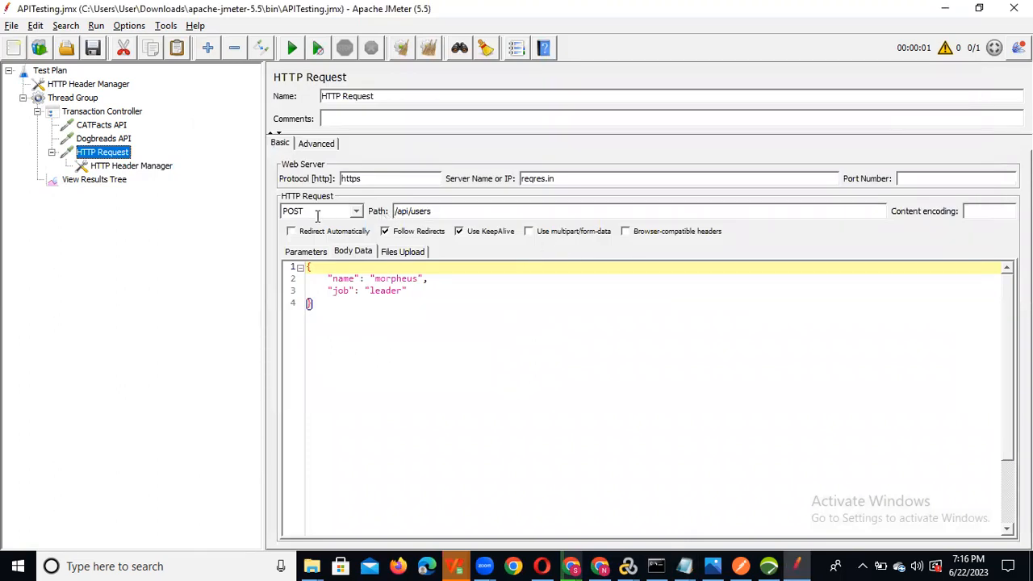
left_click(349, 254)
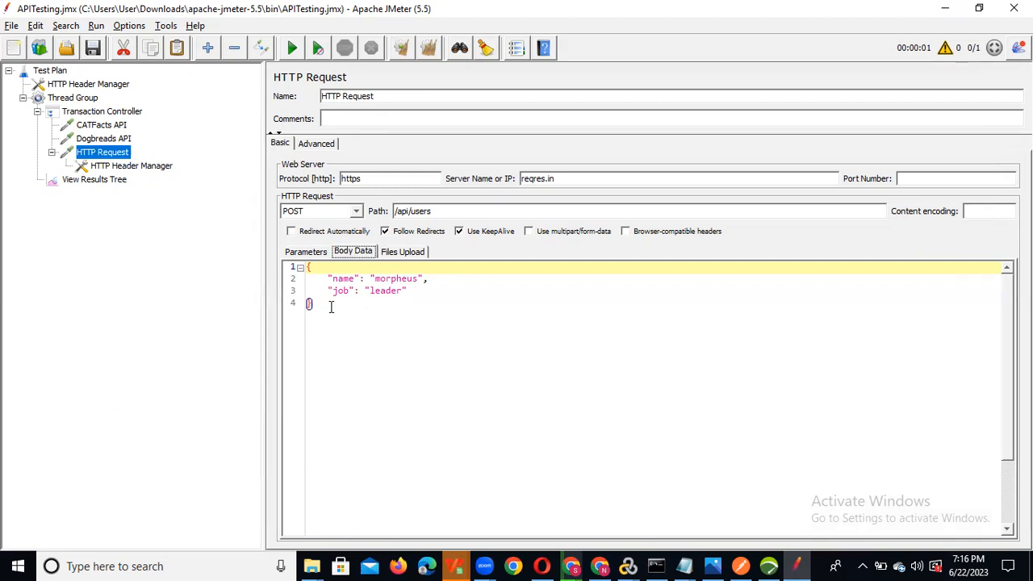
key("alt+Tab")
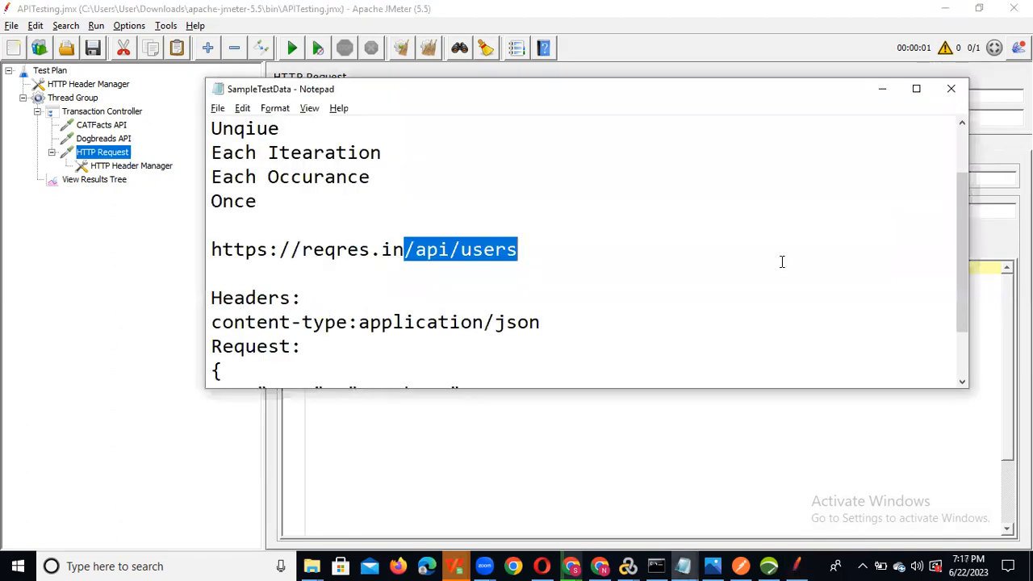
left_click_drag(965, 247, 964, 297)
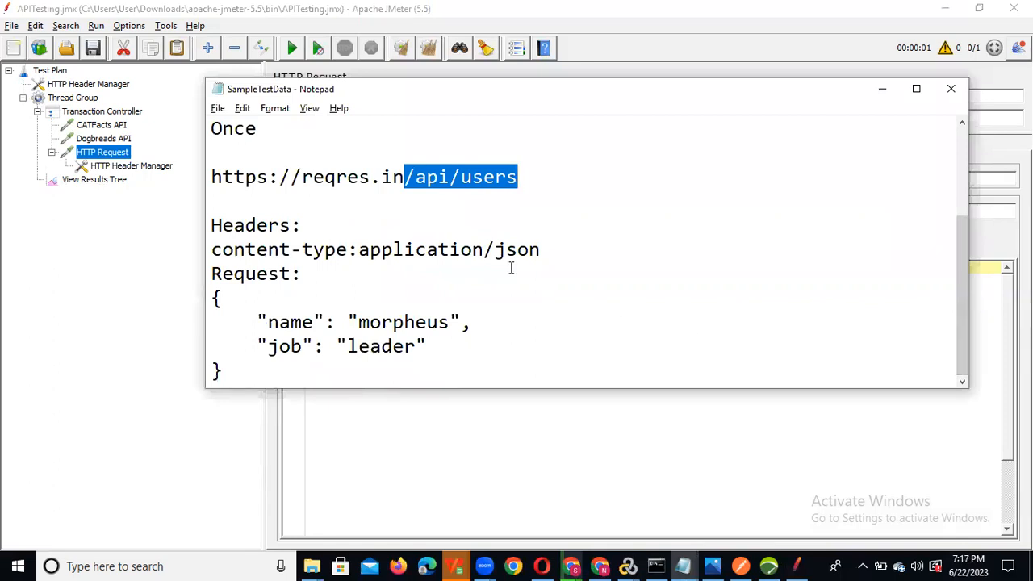
key("alt+Tab")
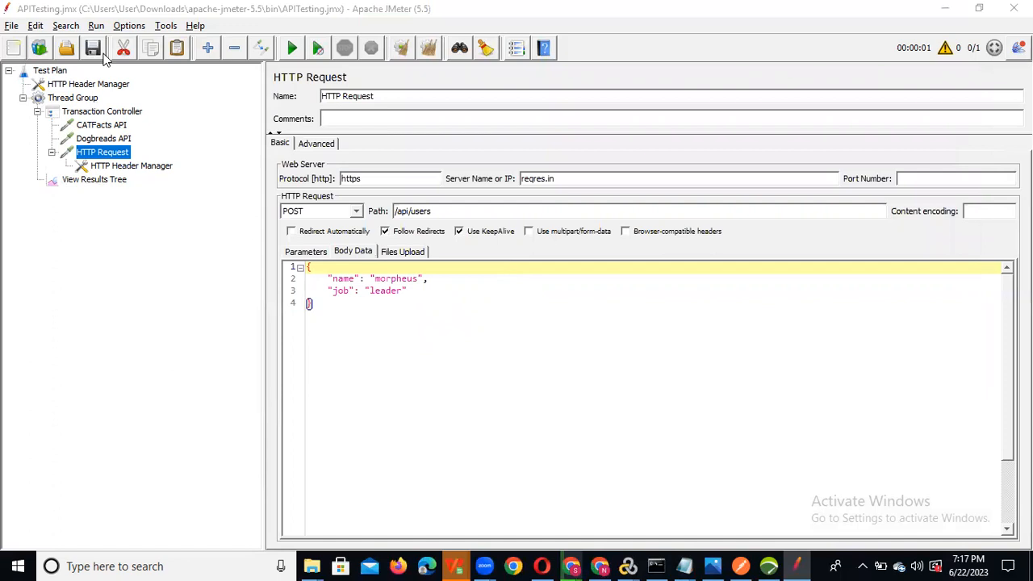
- Clear the old results in the View Results Tree and run the test plan
left_click(106, 179)
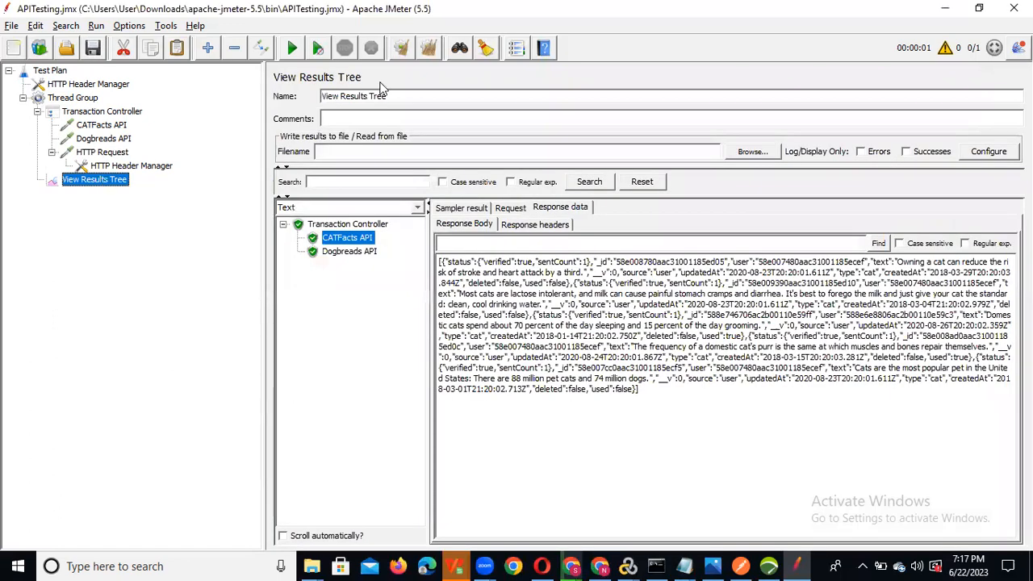
left_click(401, 48)
left_click(292, 48)
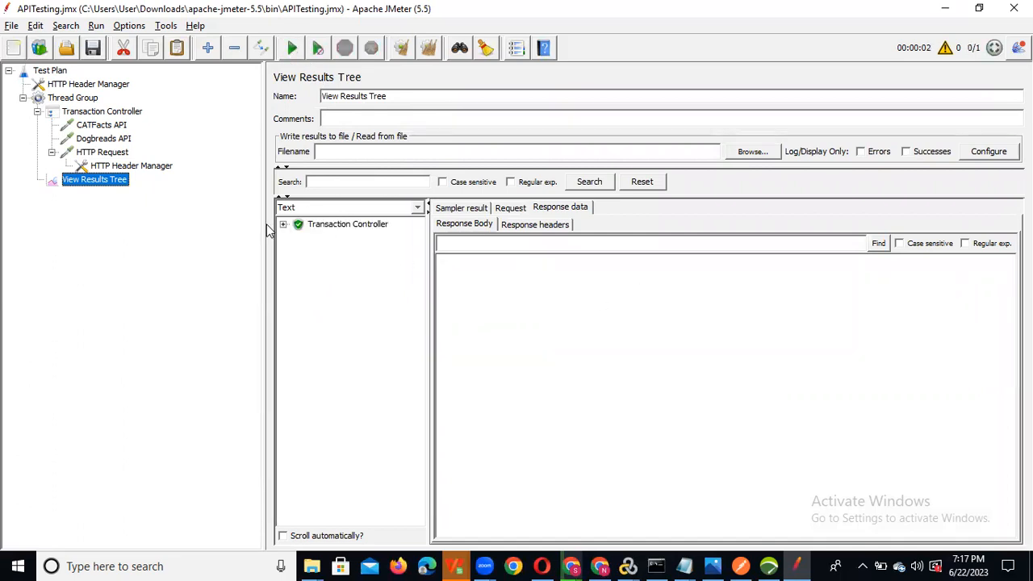
- Examine the response data and sampler results of the CATFacts API, Dogbreads API and HTTP Request samples under the Transaction Controller
left_click(283, 224)
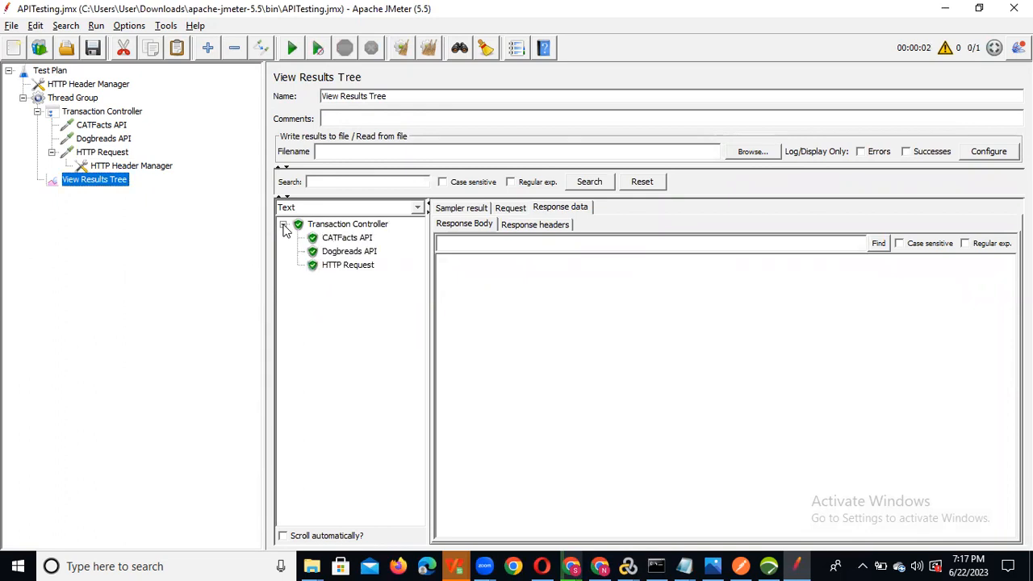
left_click(332, 240)
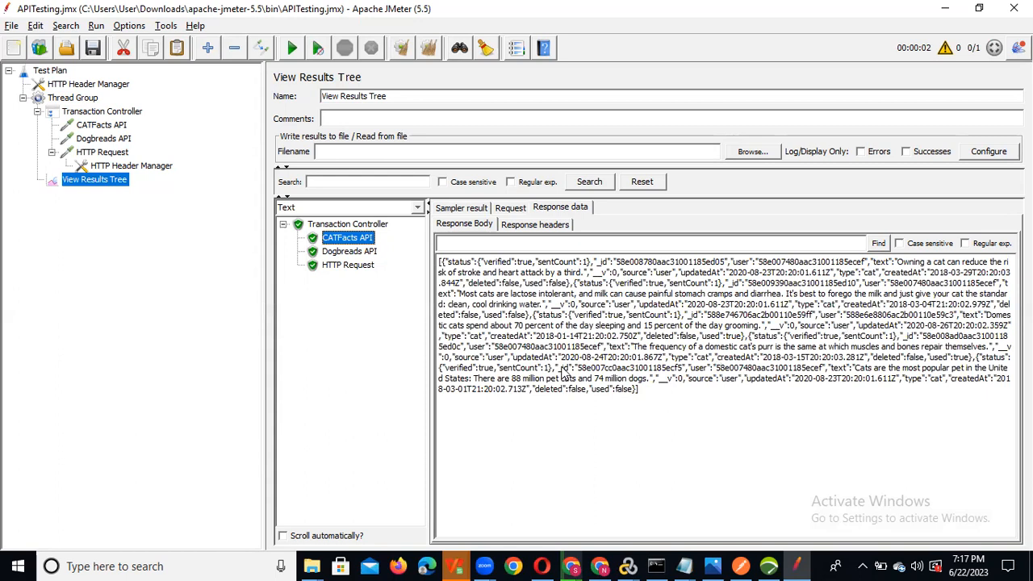
left_click(465, 209)
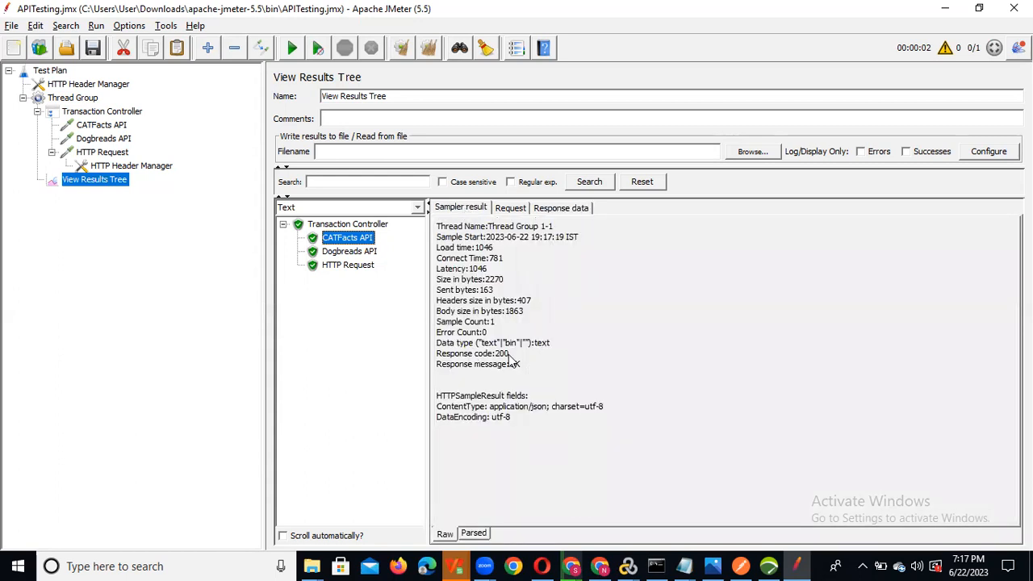
left_click(353, 253)
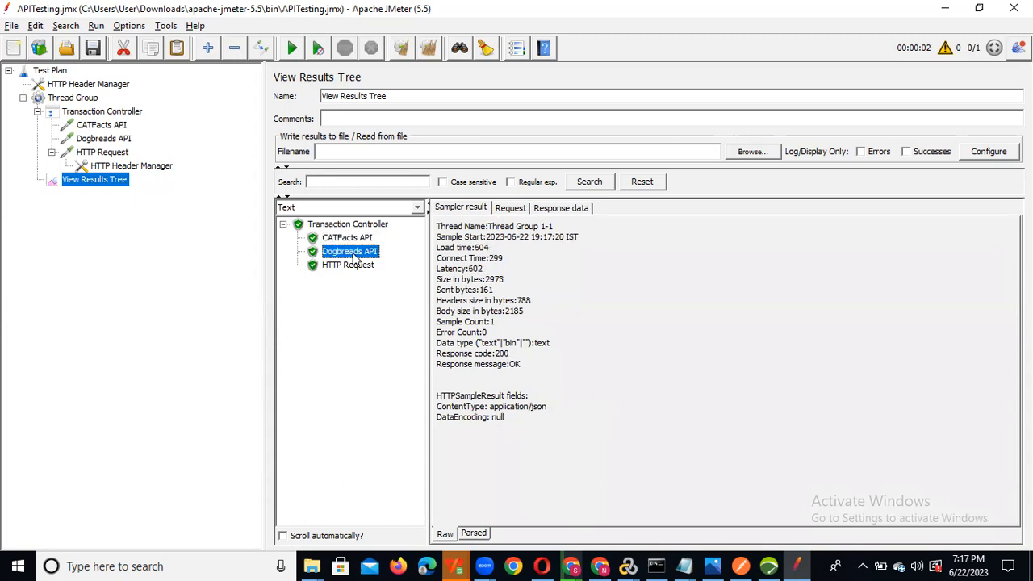
left_click(571, 210)
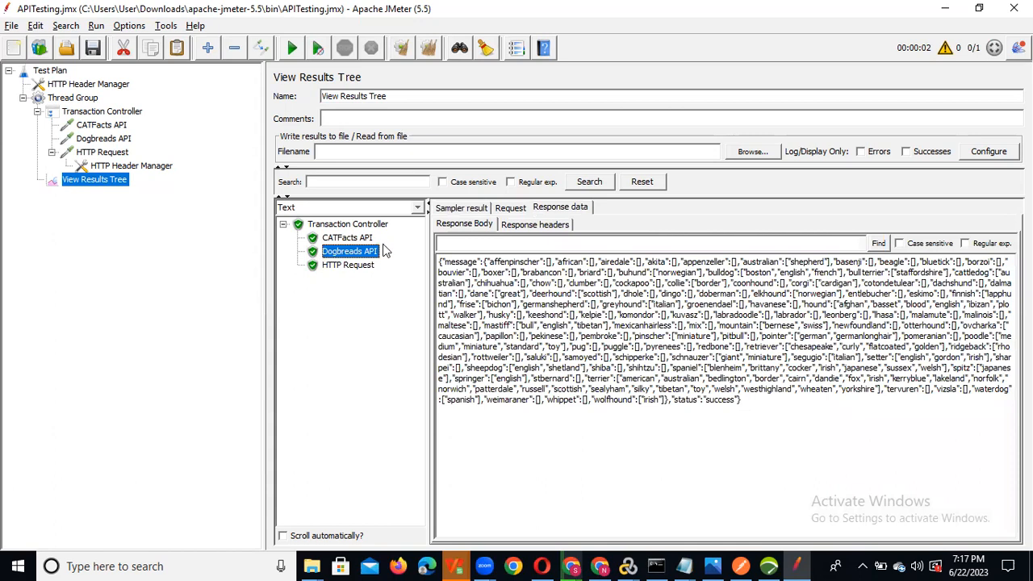
left_click(352, 266)
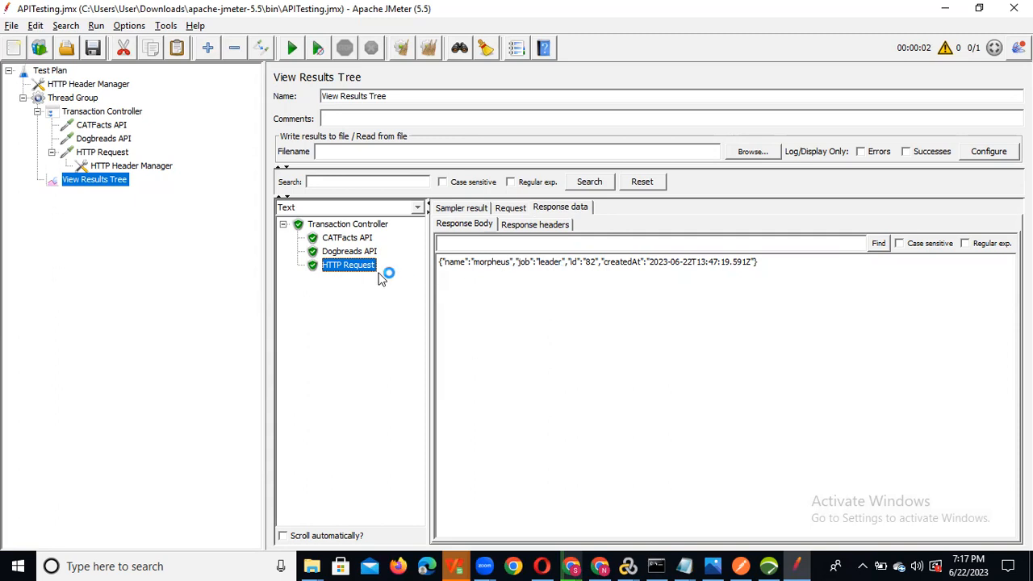
left_click(467, 208)
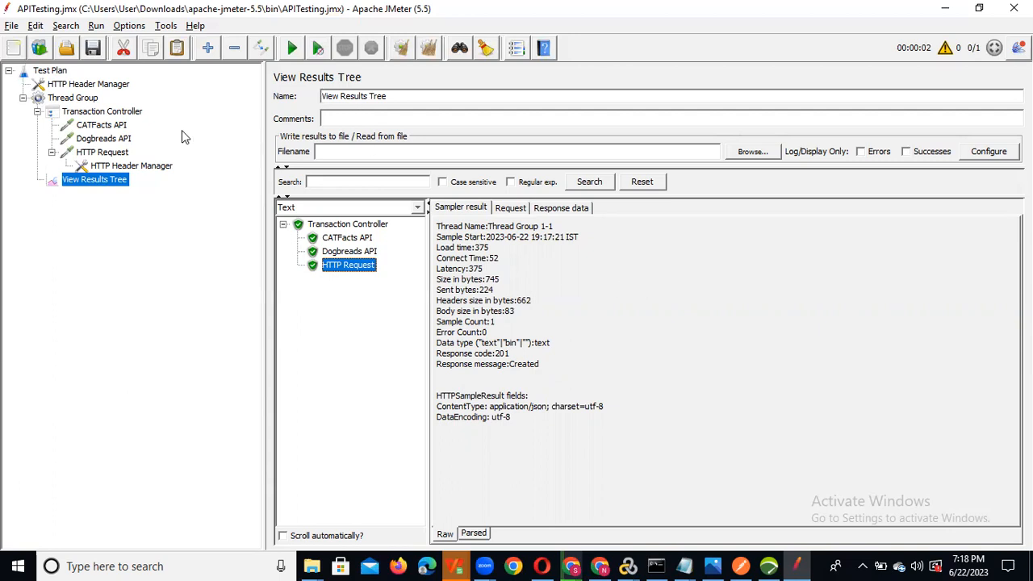
- Add a Response Assertion under the CATFacts API request
left_click(105, 125)
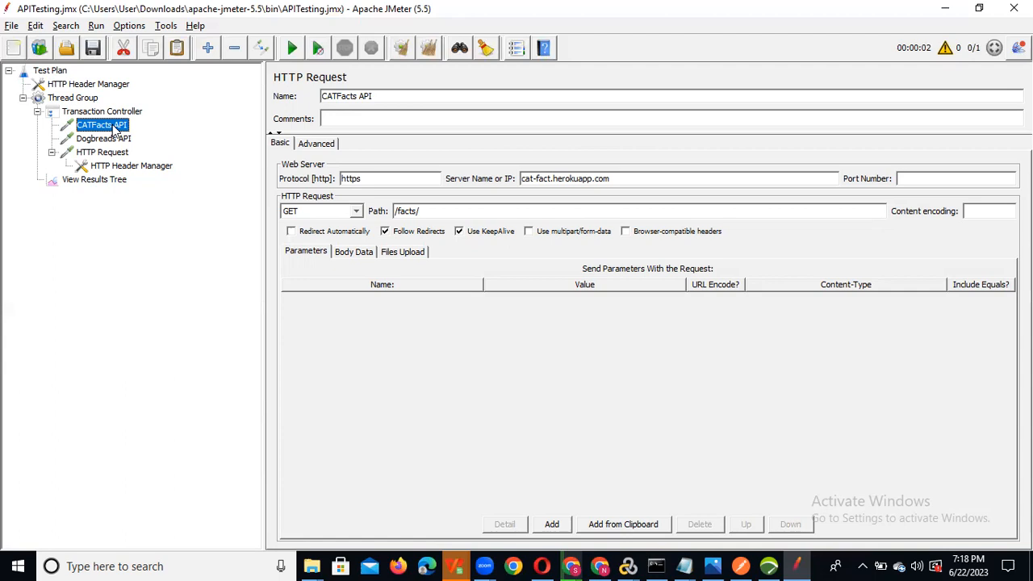
right_click(117, 129)
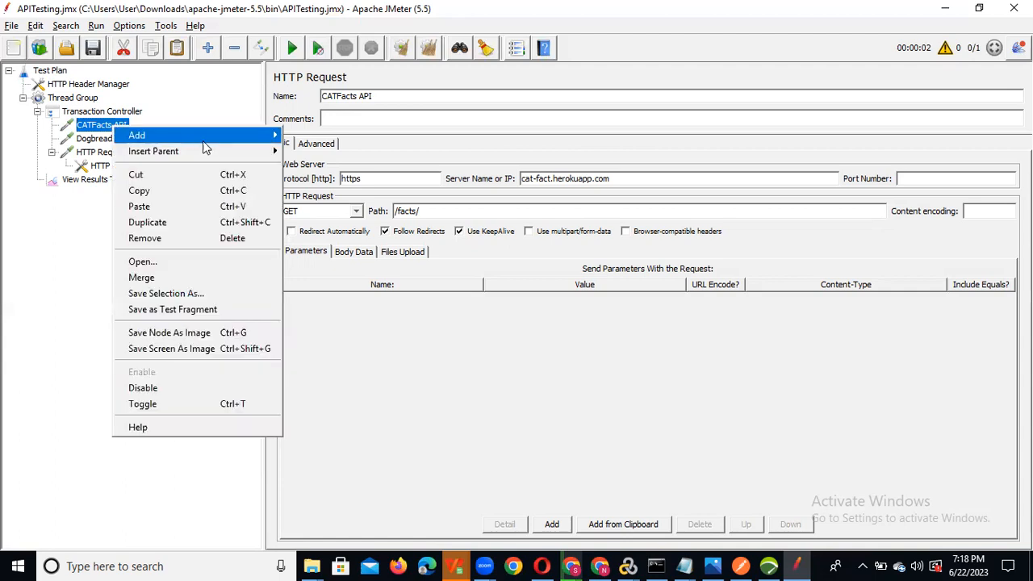
mouse_move(218, 135)
mouse_move(343, 142)
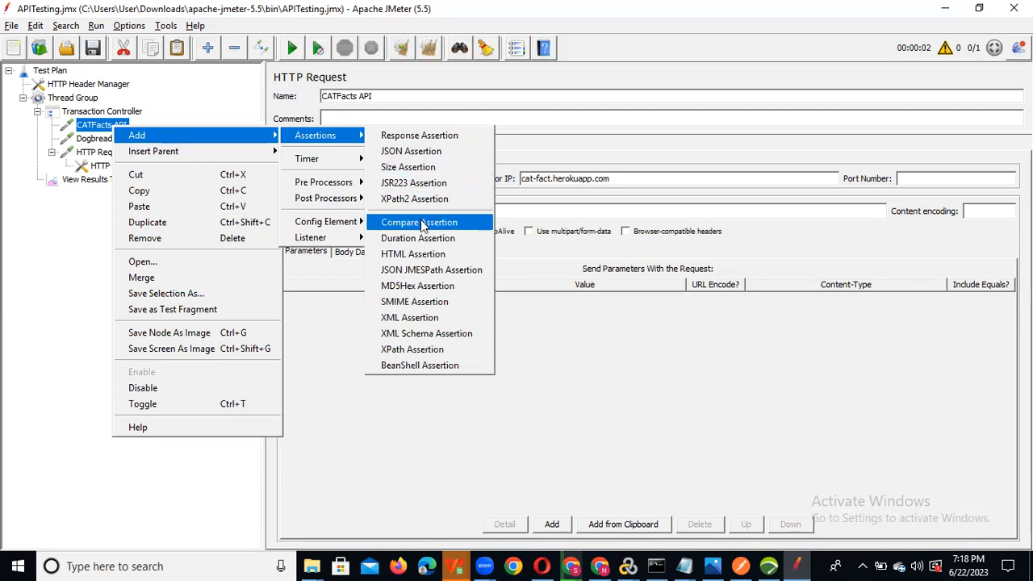
left_click(434, 142)
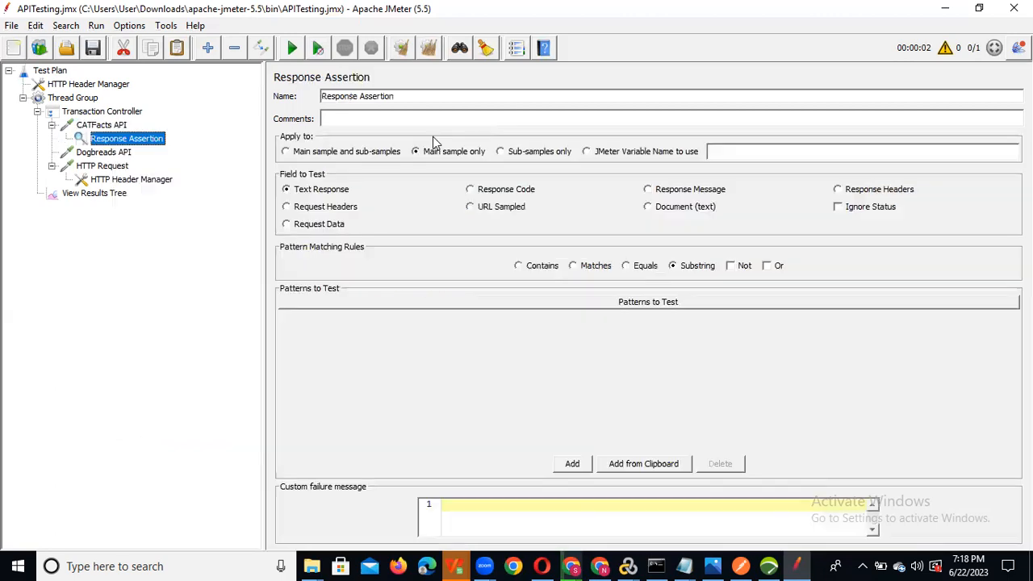
- Add a Response Assertion under the Dogbreads API request
right_click(107, 155)
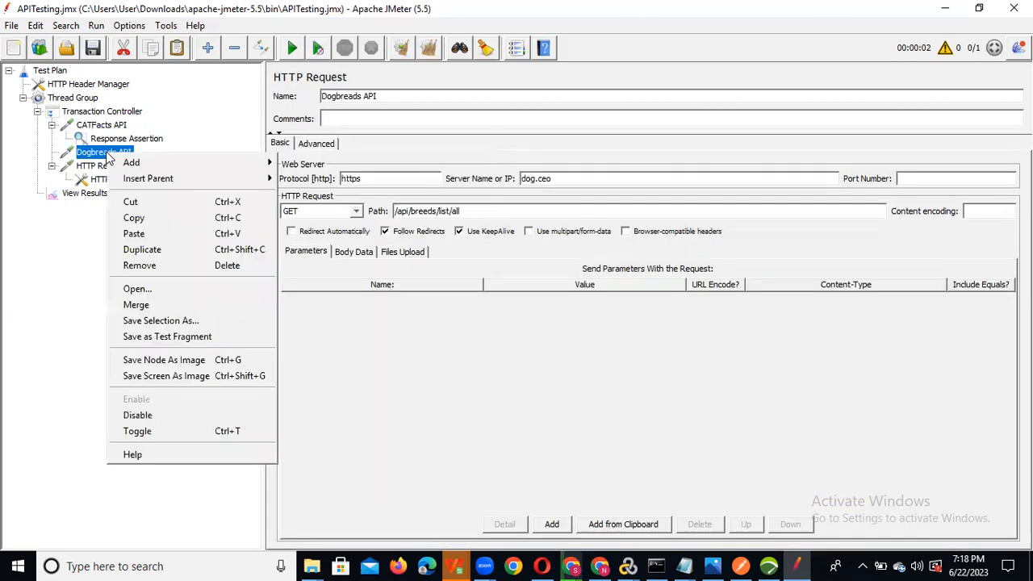
mouse_move(183, 161)
mouse_move(323, 162)
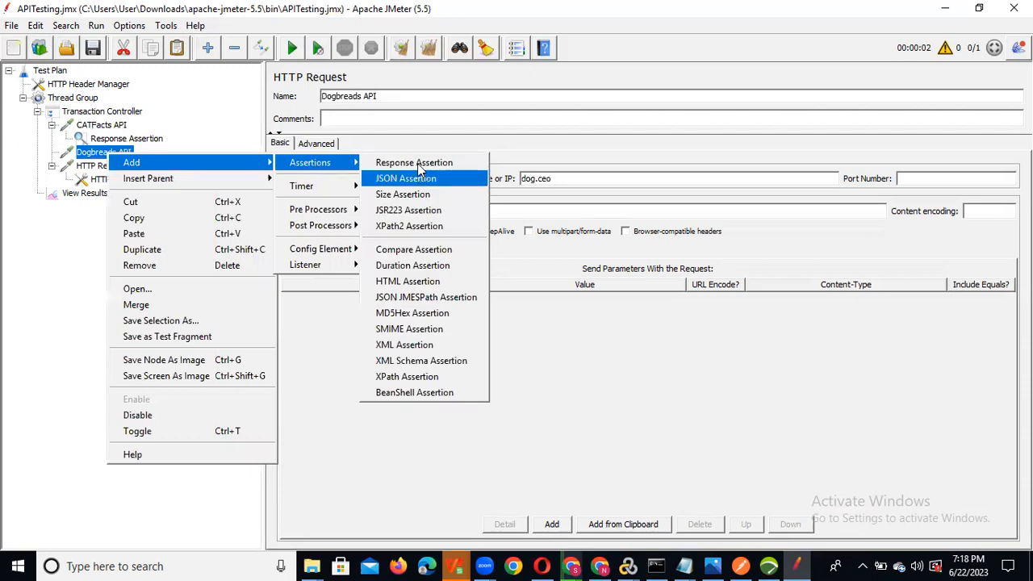
left_click(414, 162)
- Add a Response Assertion under the HTTP Request that posts to reqres.in
left_click(113, 180)
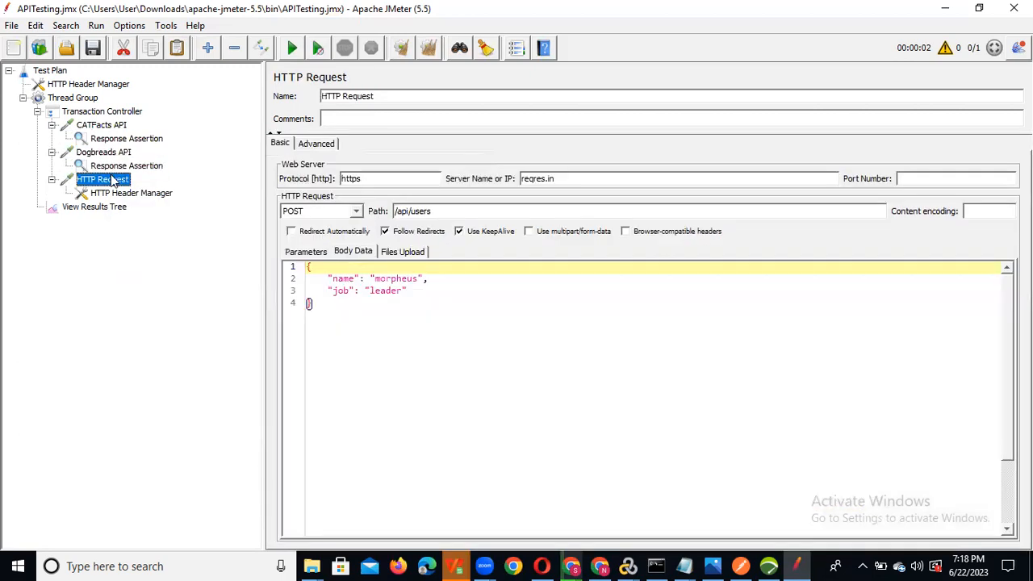
right_click(112, 178)
mouse_move(266, 184)
mouse_move(327, 186)
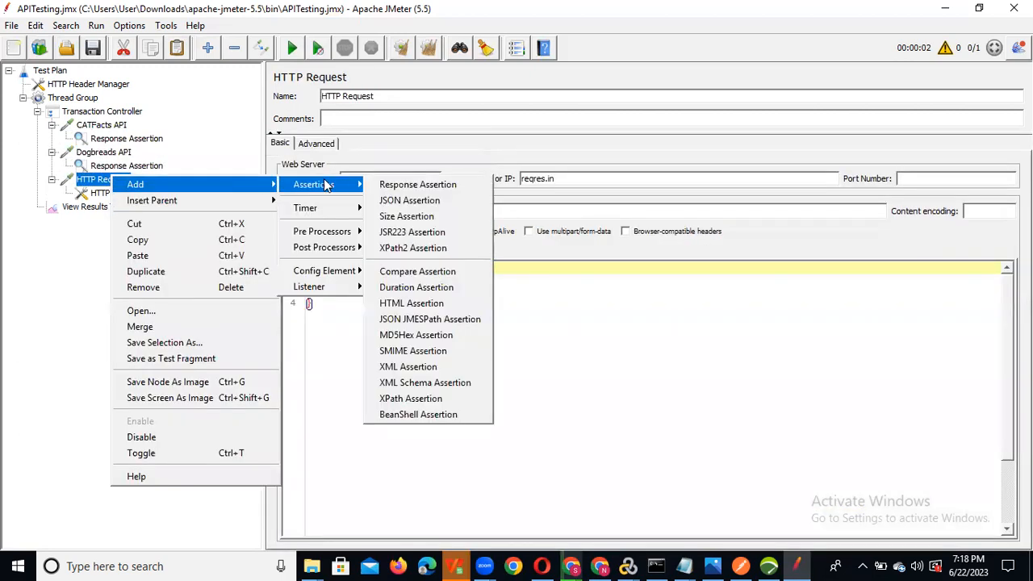
left_click(416, 184)
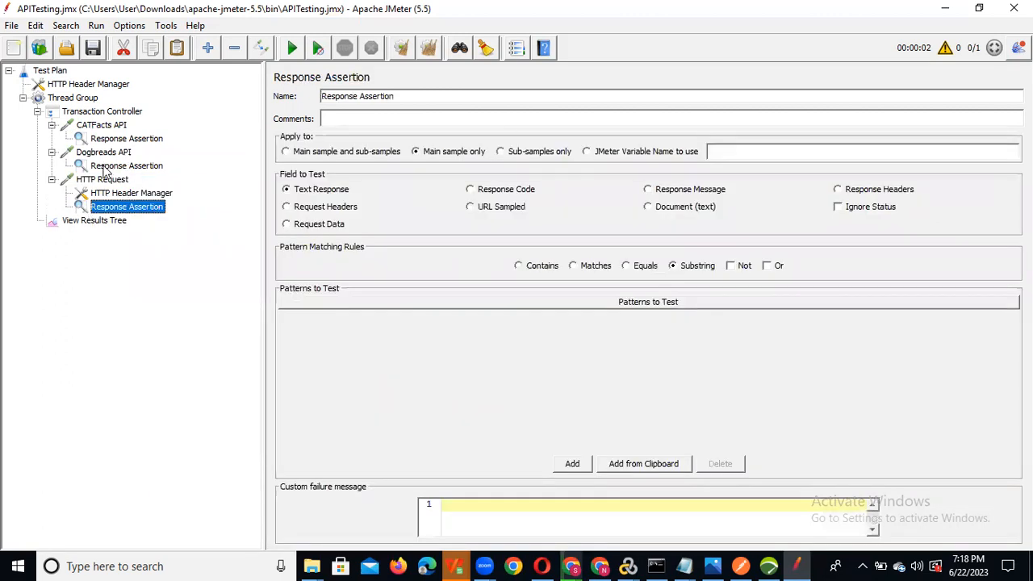
- Check the CREATE endpoint on the reqres.in page in the browser, and rename the HTTP Request in JMeter to "Create_User API"
left_click(105, 181)
key("alt+Tab")
key("alt+Tab")
key("alt+Tab")
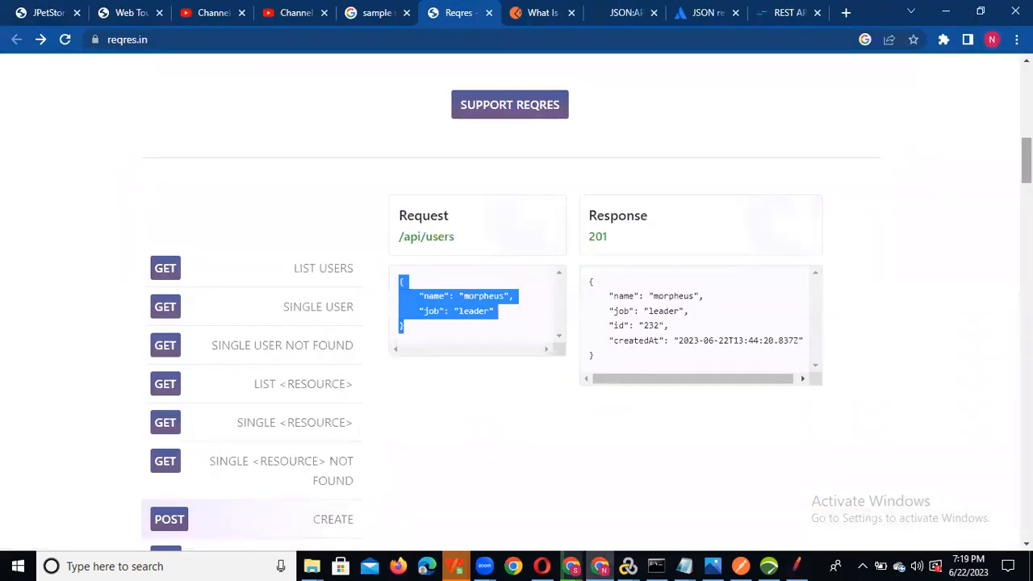
scroll(517, 323, "down", 4)
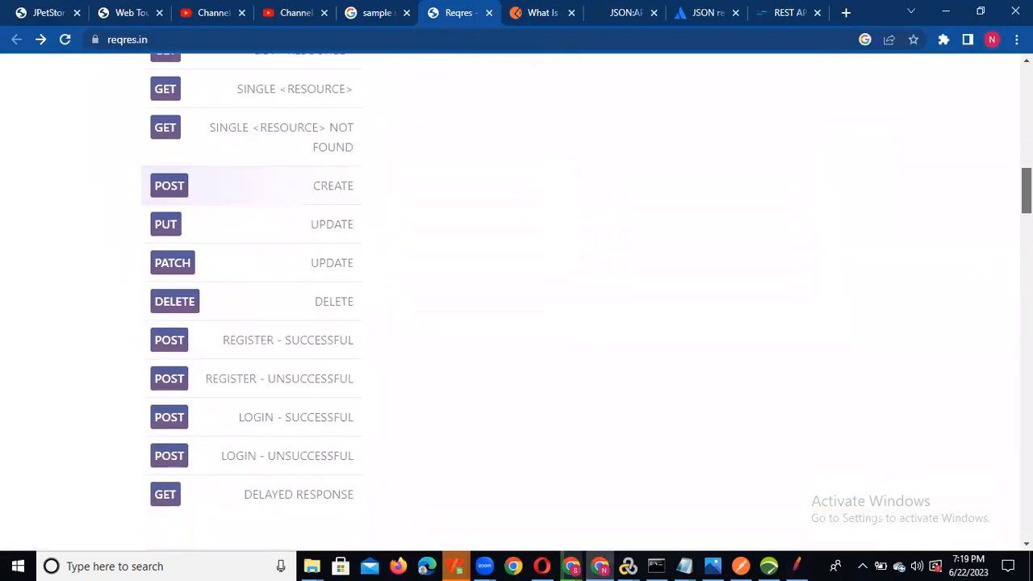
scroll(484, 362, "up", 2)
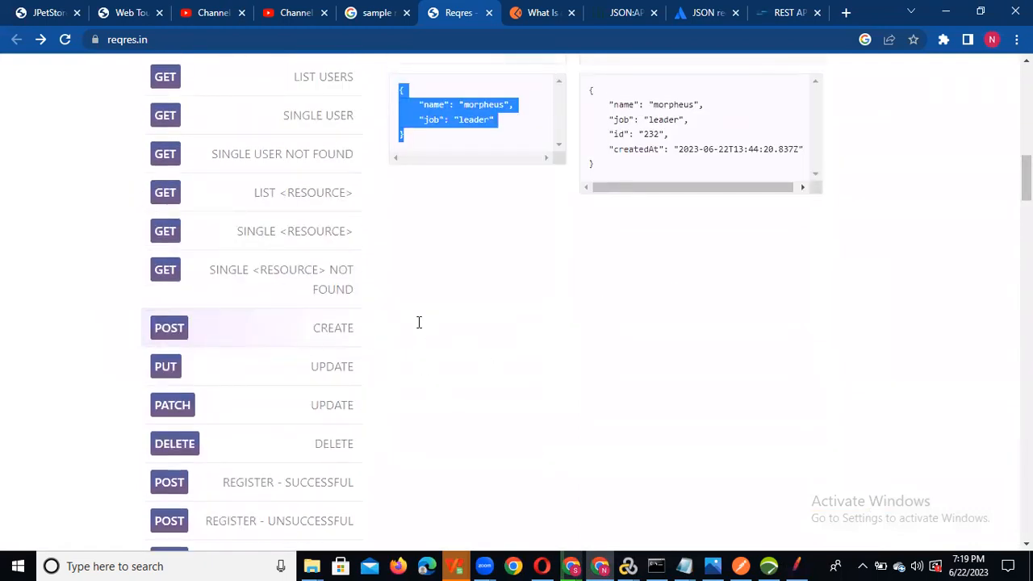
key("alt+Tab")
left_click_drag(393, 95, 264, 78)
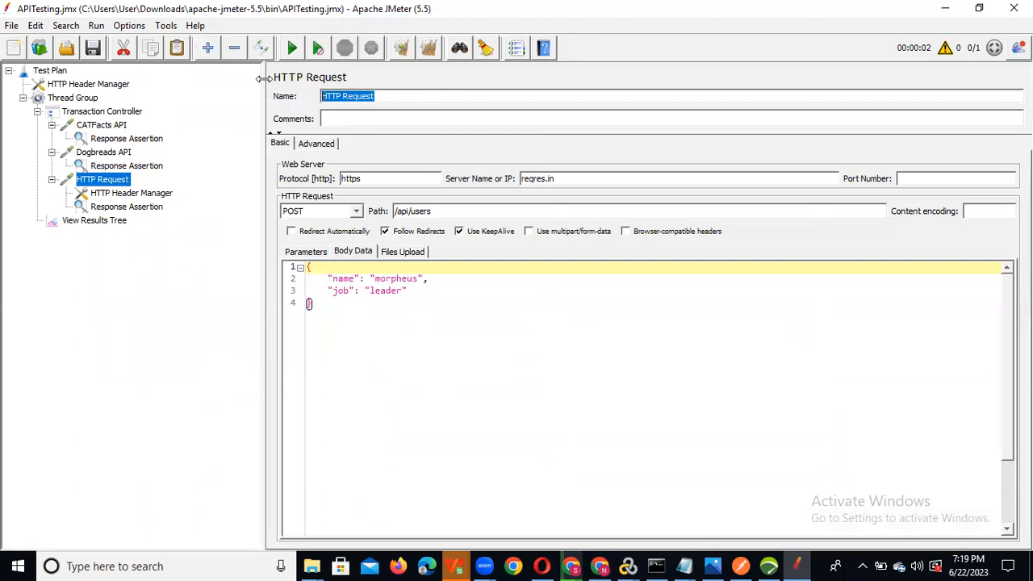
type("Create")
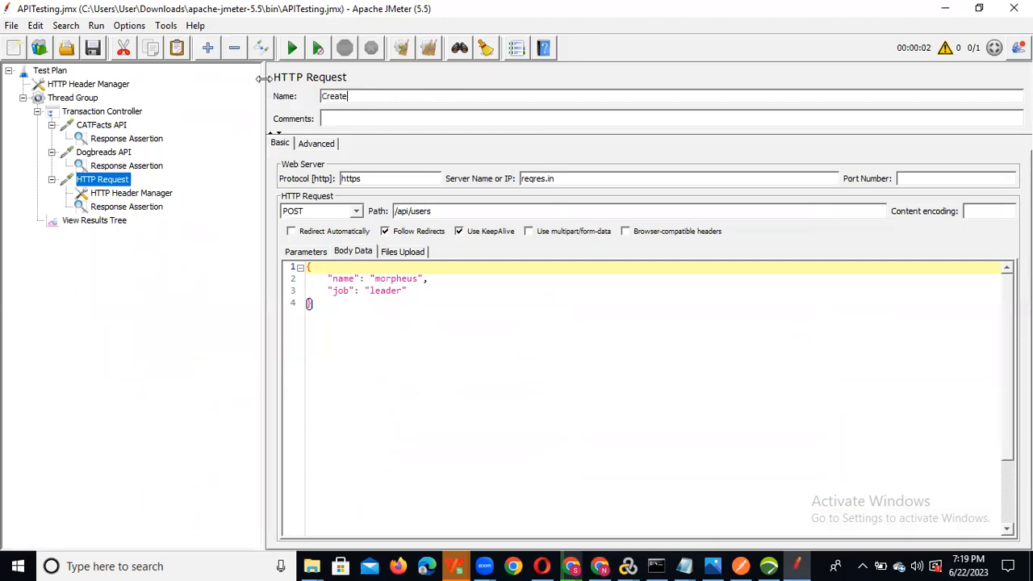
type("_User API")
- Set the CATFacts API's Response Assertion to test the Response Message and add an empty pattern row to it
left_click(127, 208)
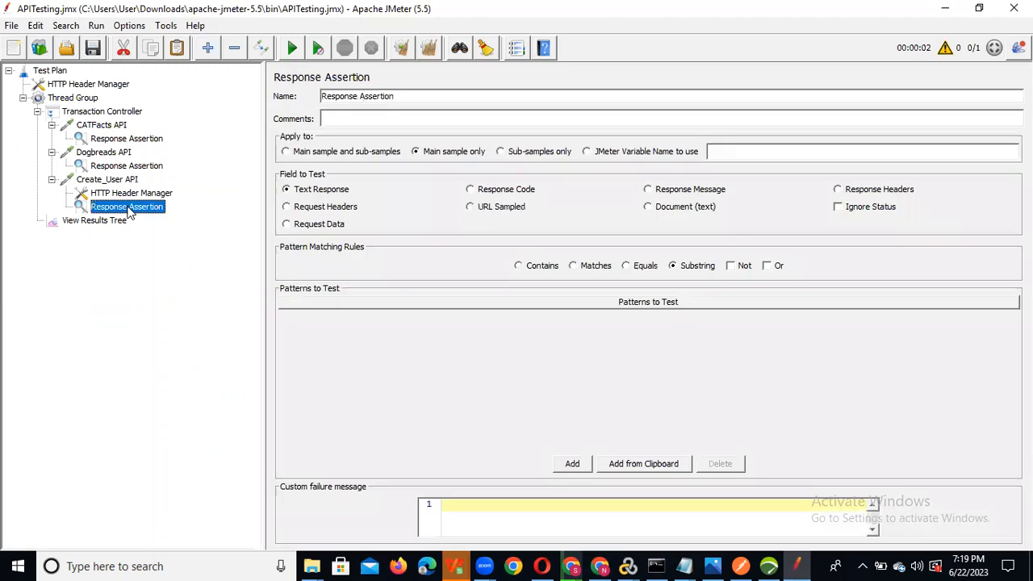
left_click(126, 195)
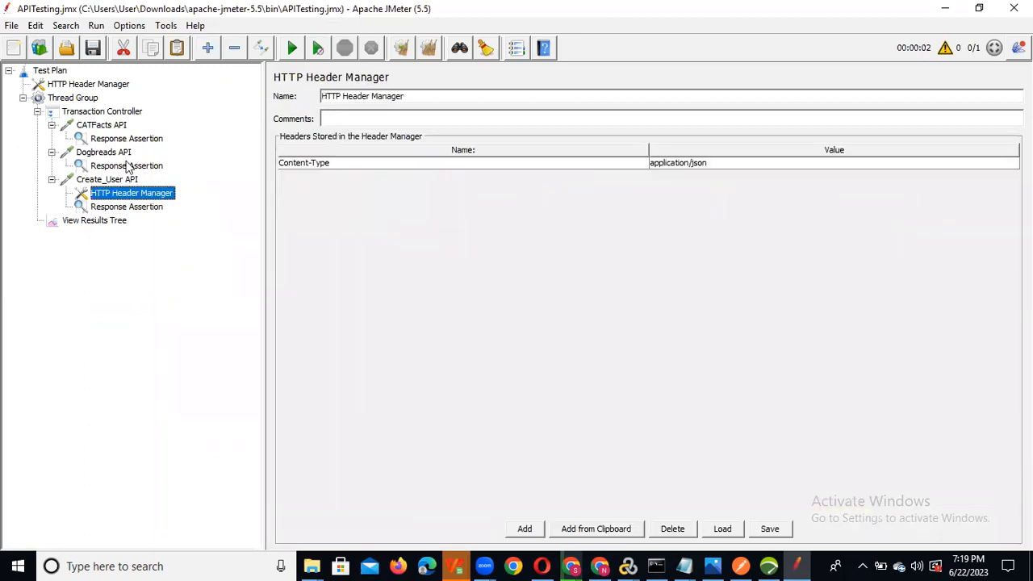
left_click(125, 142)
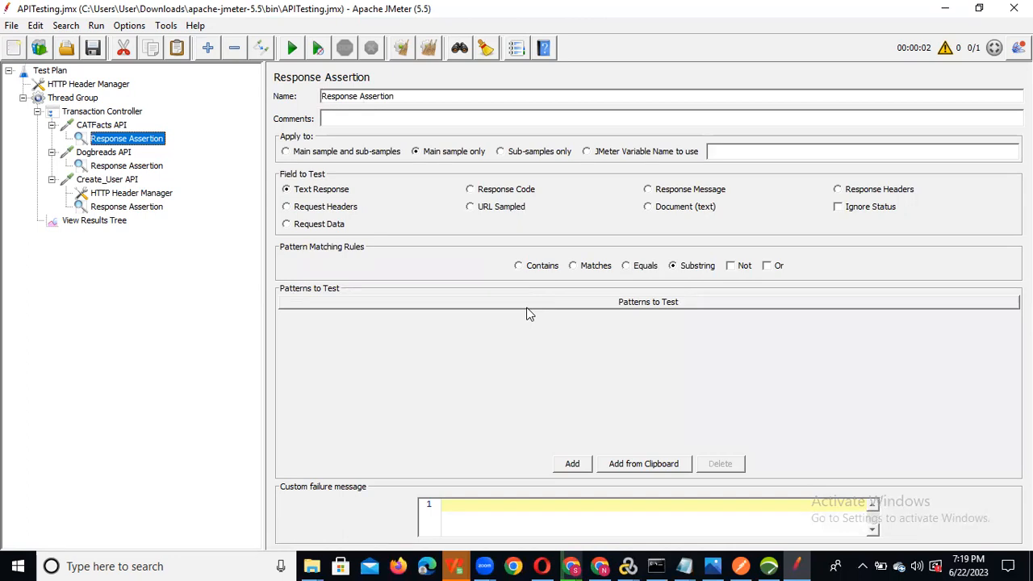
left_click(659, 197)
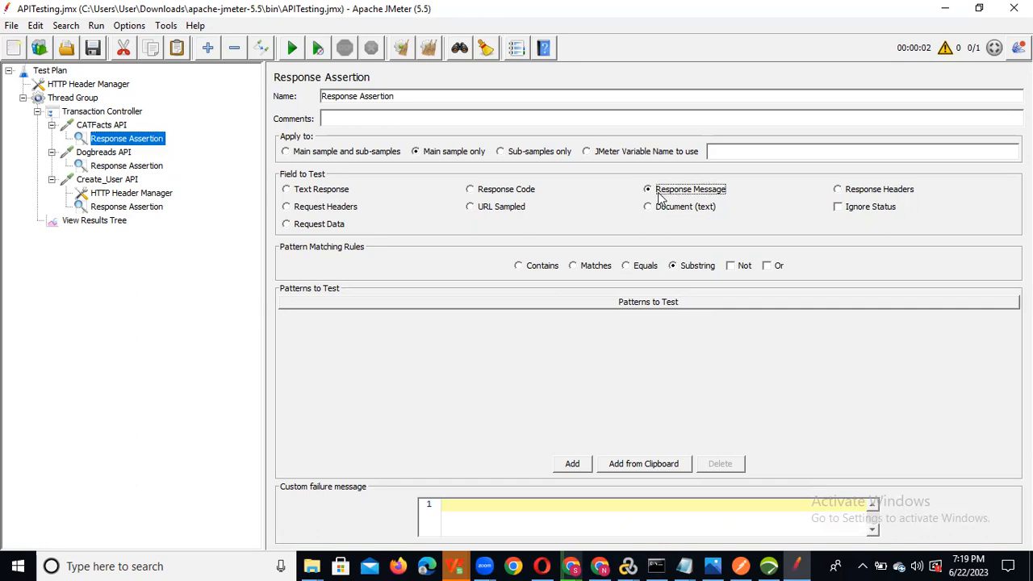
left_click(572, 465)
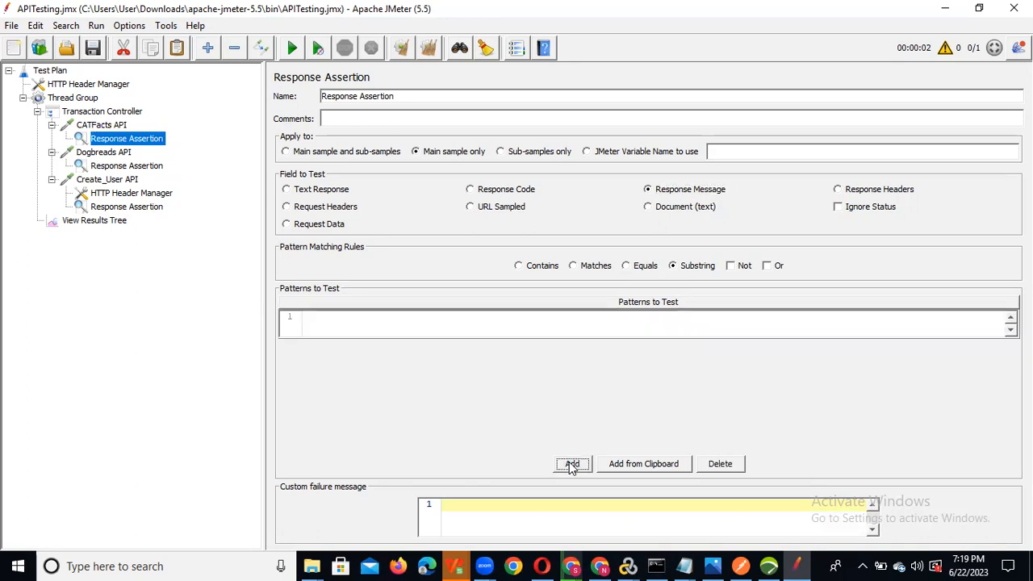
left_click(371, 323)
left_click(369, 321)
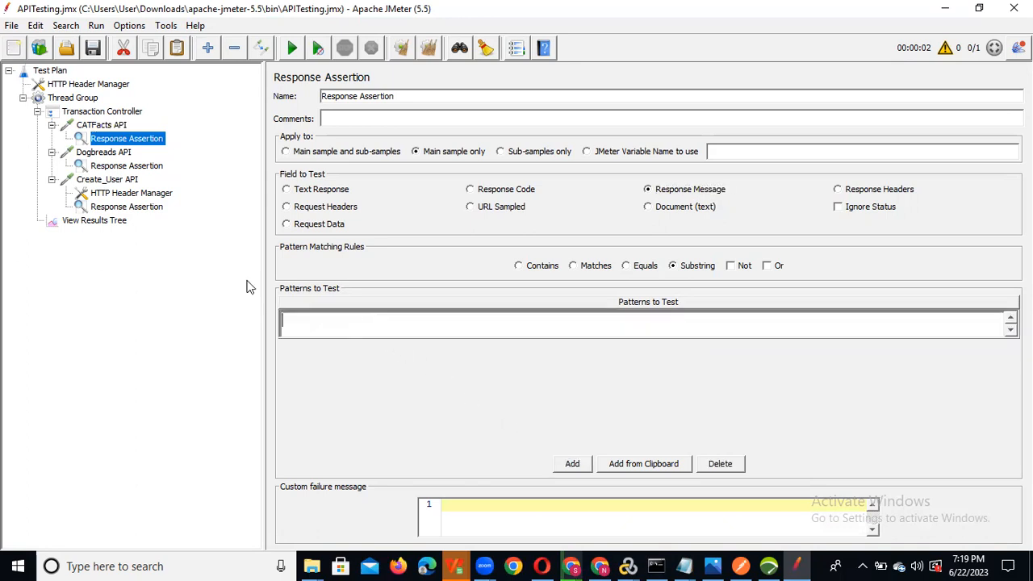
- Copy the word "source" from the CATFacts API's response body and enter it as the pattern in that request's Response Assertion
left_click(102, 222)
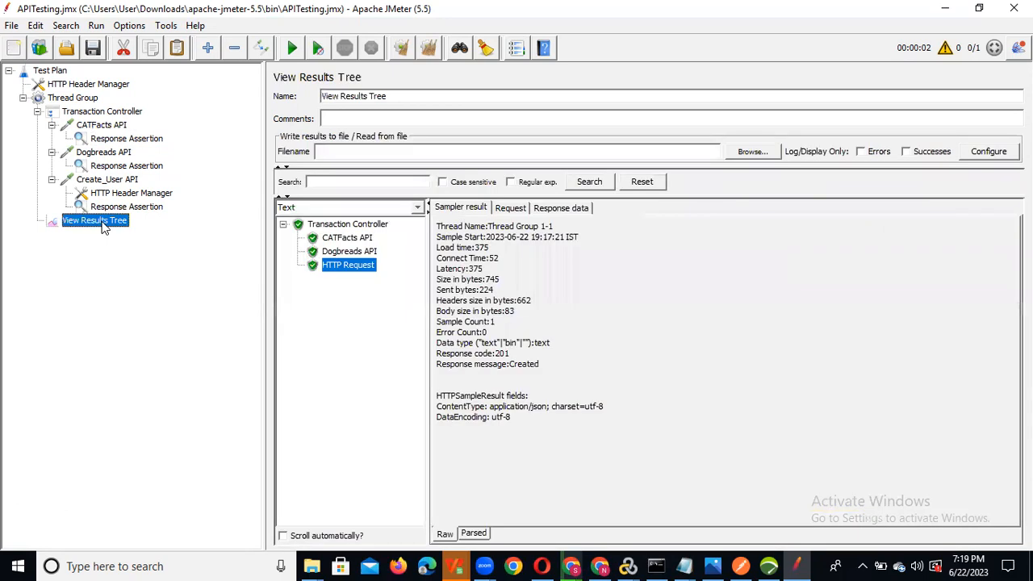
left_click(353, 239)
left_click(571, 212)
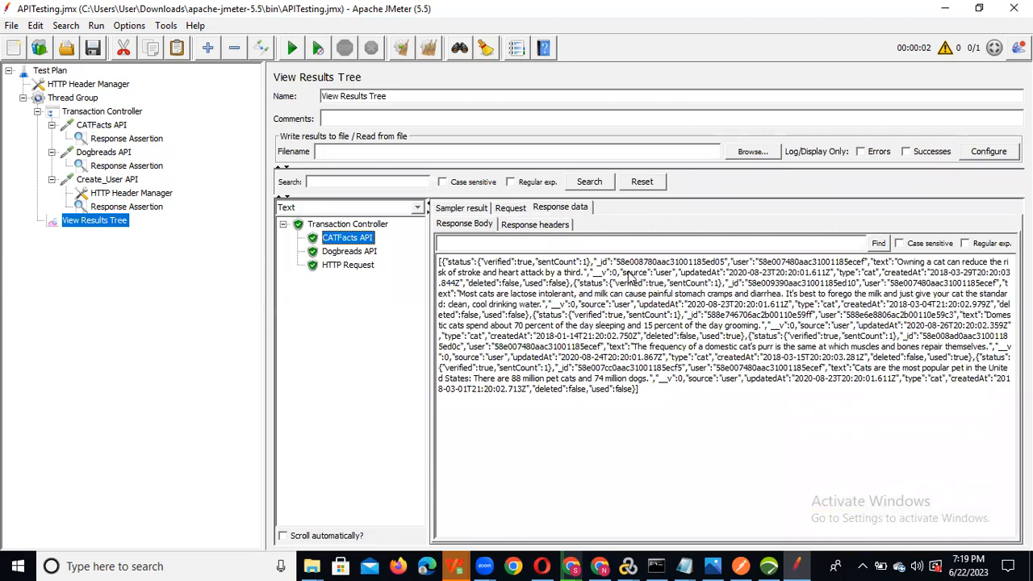
left_click_drag(623, 275, 652, 276)
key("ctrl+c")
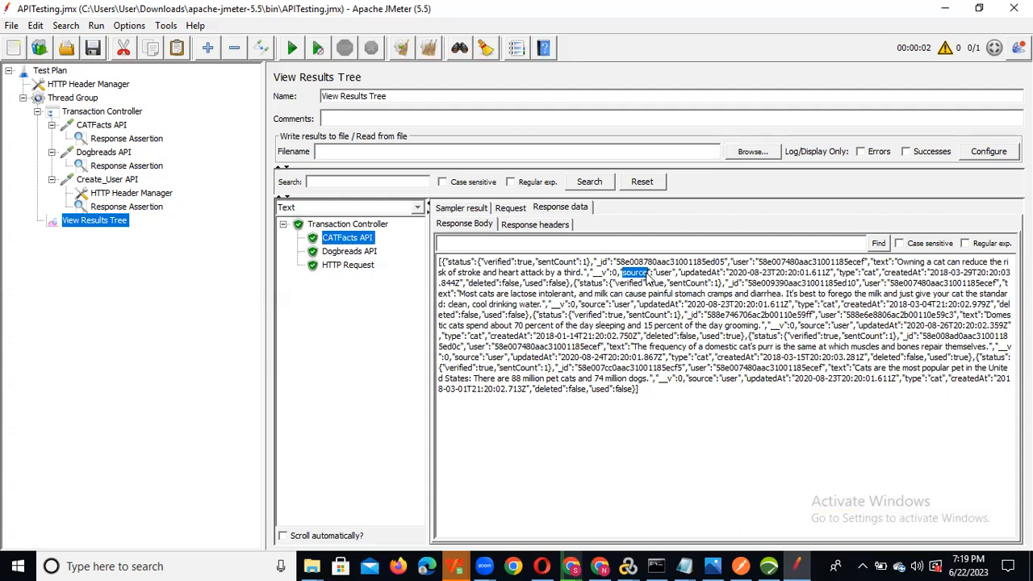
left_click(137, 141)
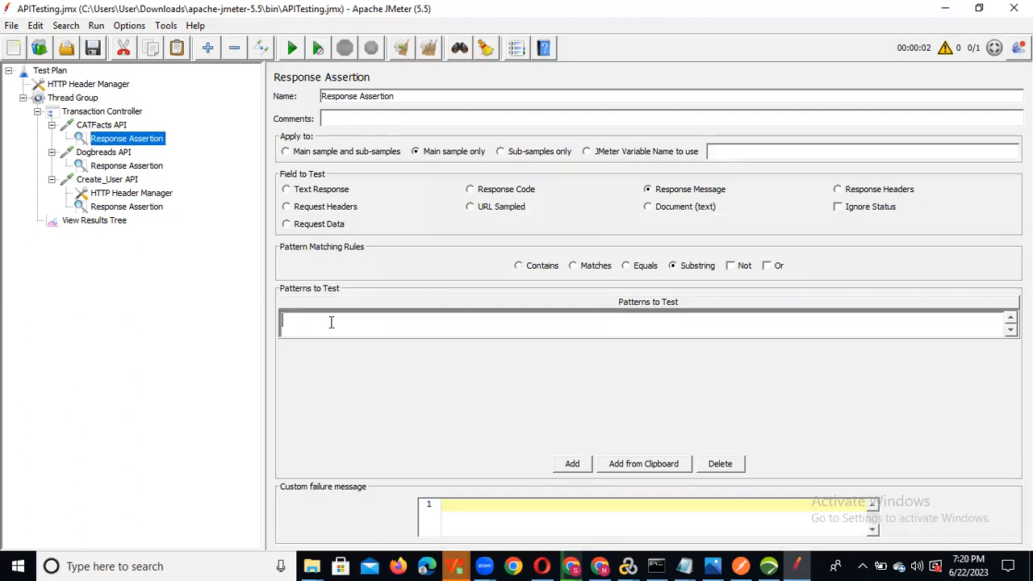
key("ctrl+v")
left_click(141, 280)
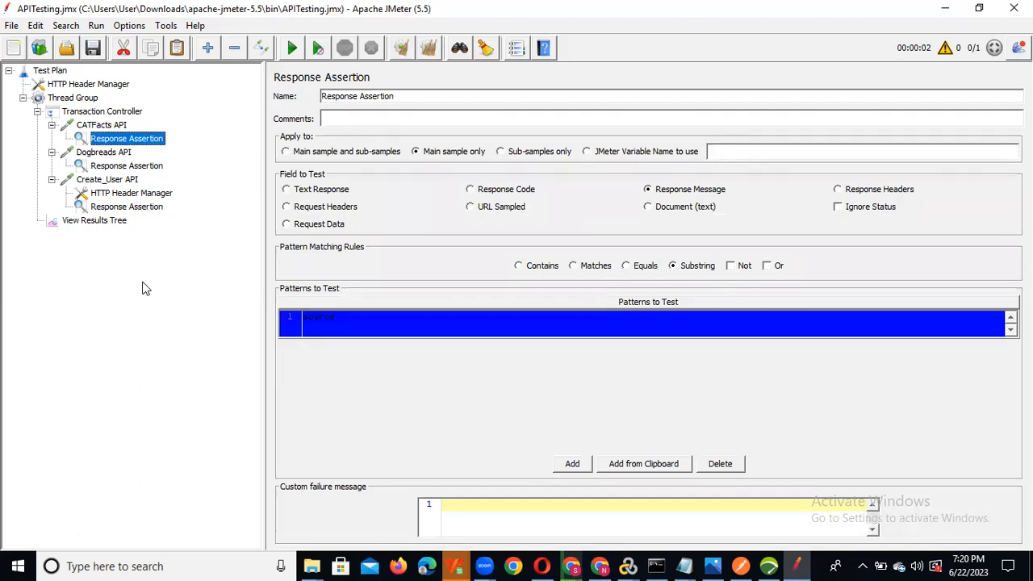
- Check the Dogbreads API's sampler result, and set its Response Assertion to test the Response Code against the pattern 200
left_click(134, 166)
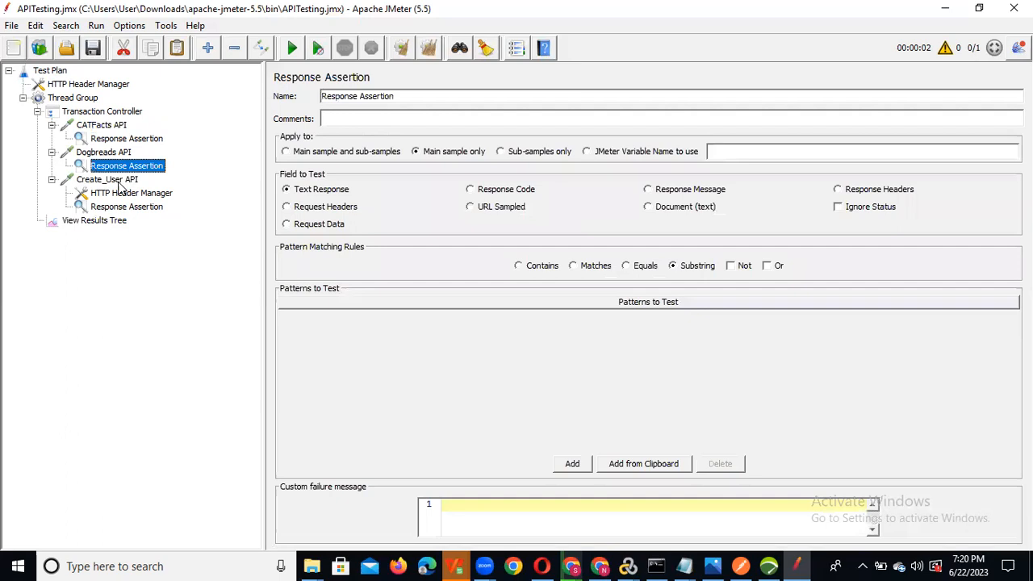
left_click(102, 221)
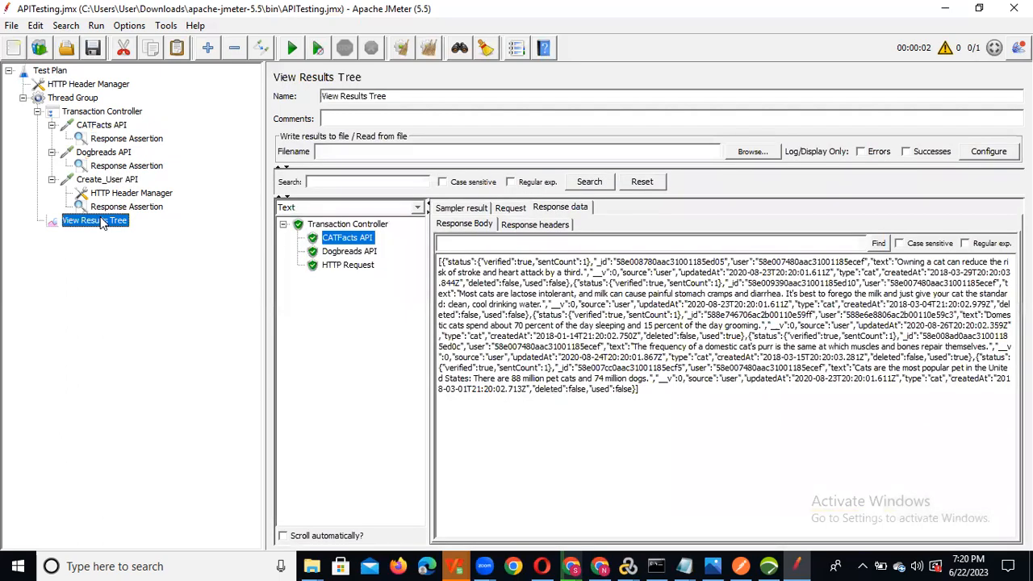
left_click(350, 252)
left_click(457, 210)
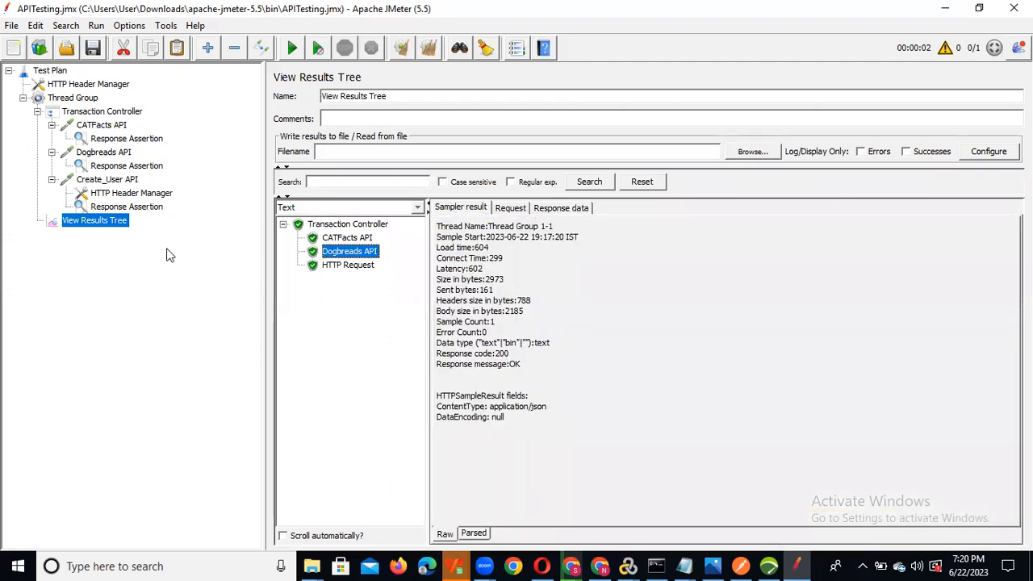
left_click(145, 167)
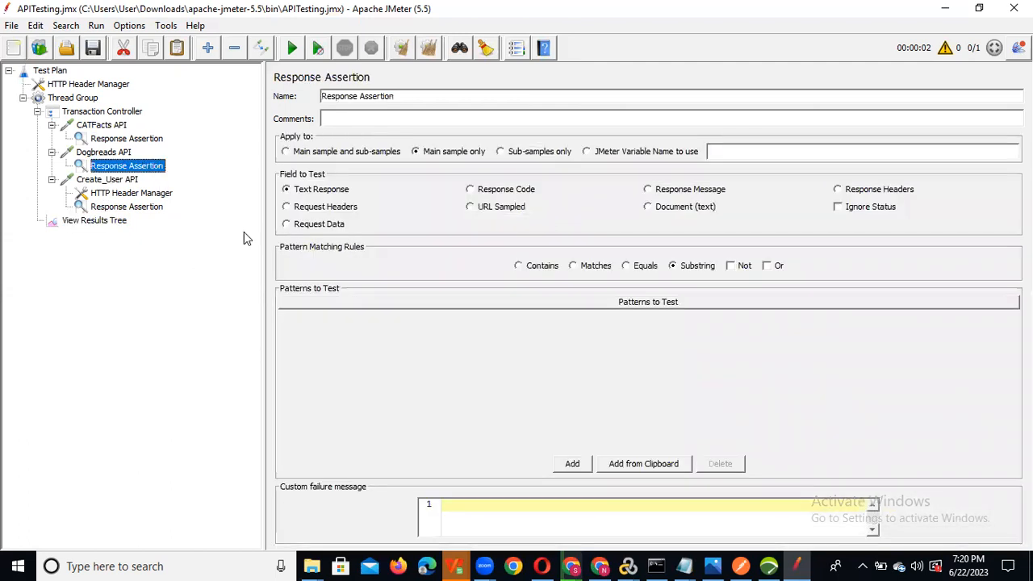
left_click(527, 197)
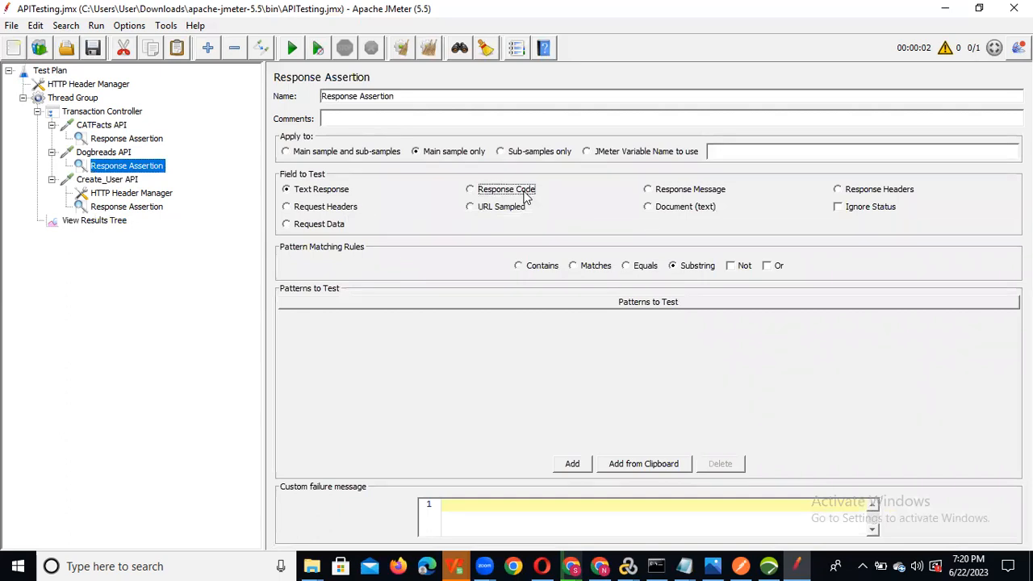
left_click(573, 464)
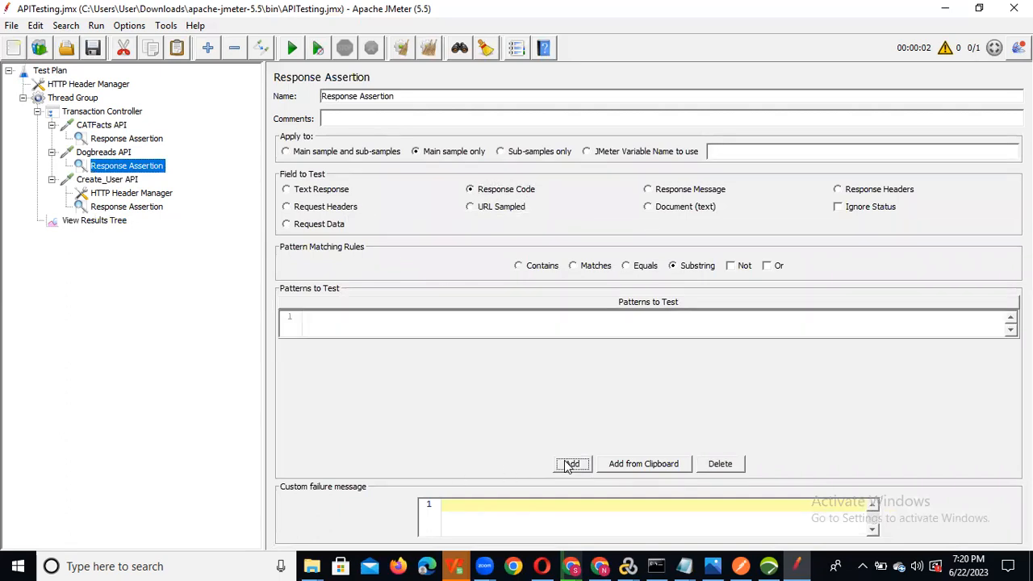
left_click(319, 322)
left_click(320, 323)
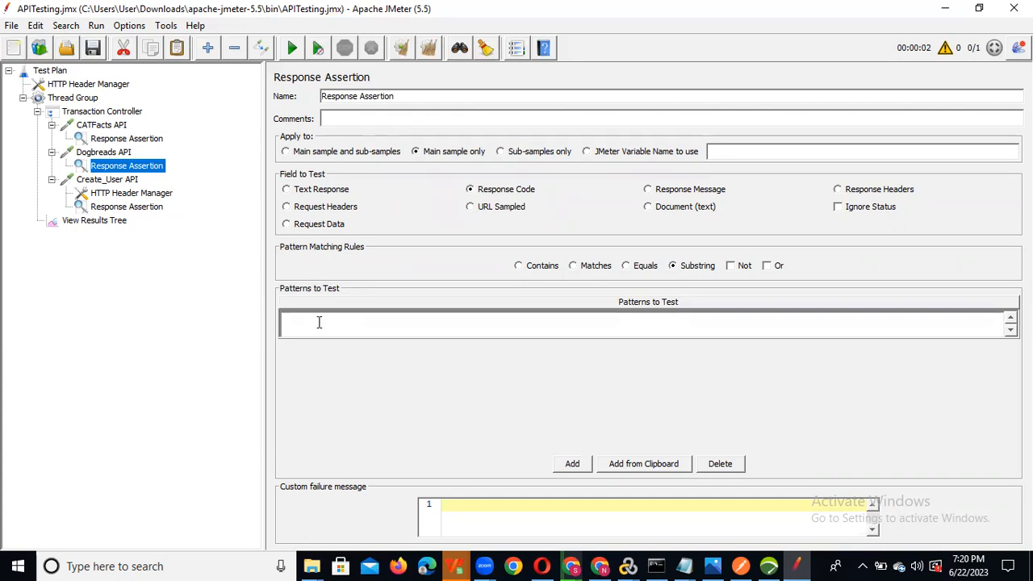
key("Return")
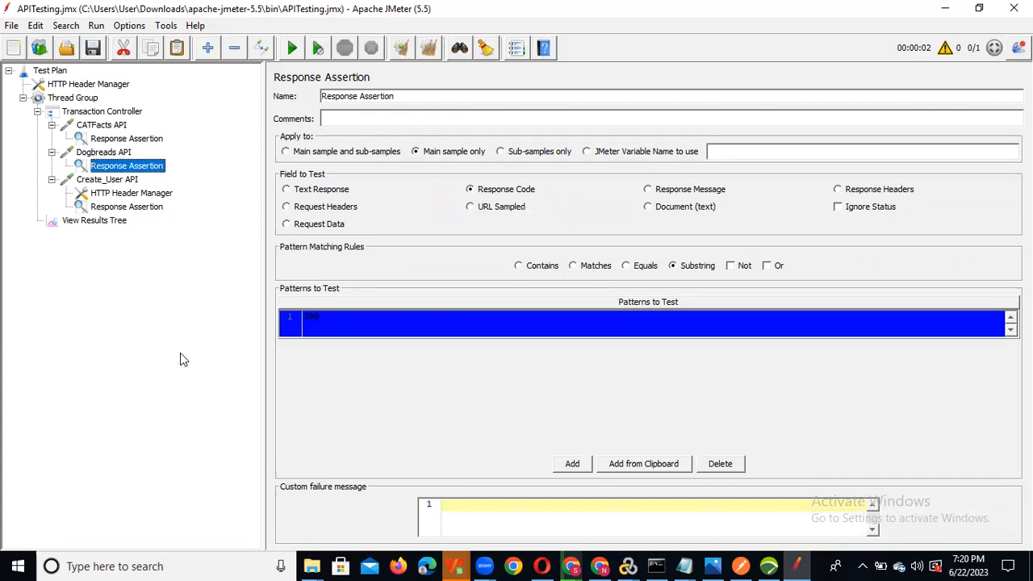
- Set the Create_User API's Response Assertion to test the Response Headers, and pick the "keep-alive" Connection value from the Dogbreads API's response headers
left_click(122, 207)
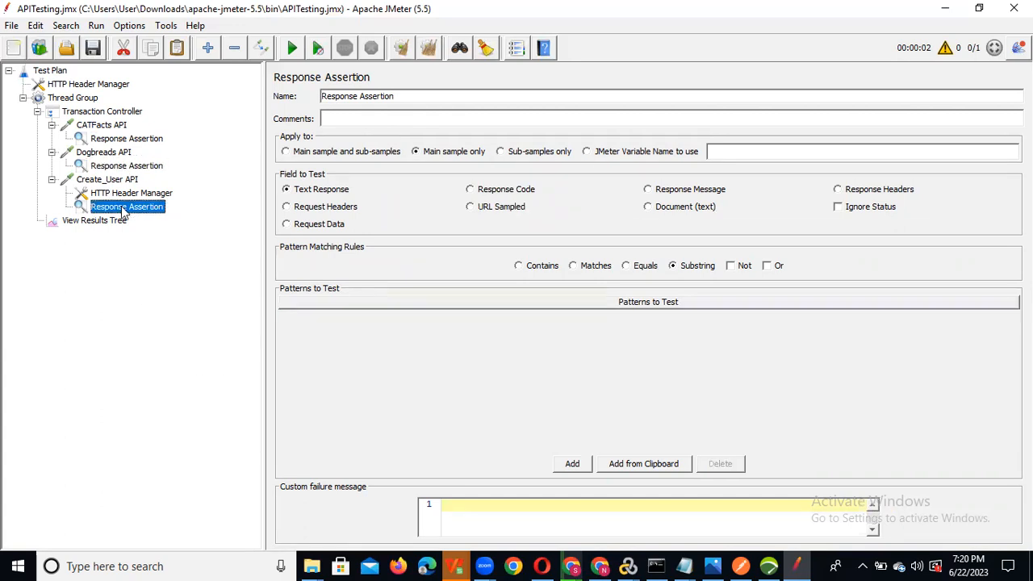
left_click(851, 196)
left_click(120, 221)
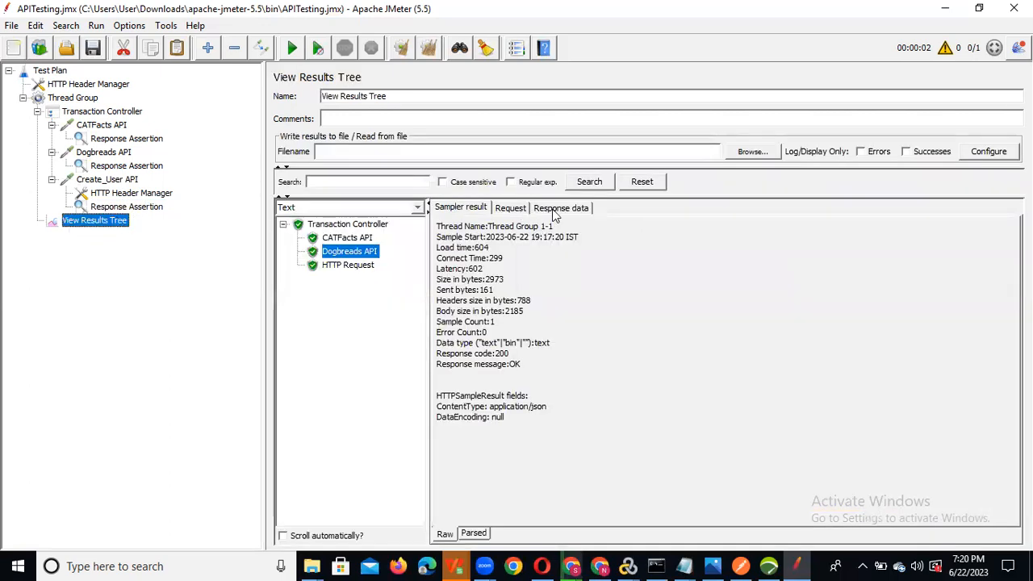
left_click(475, 212)
left_click(508, 209)
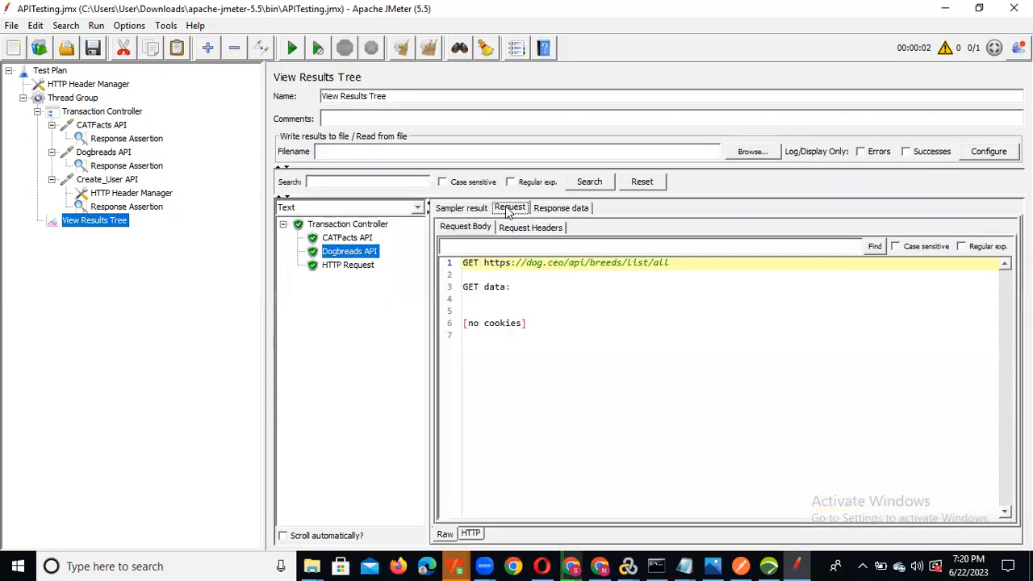
left_click(548, 209)
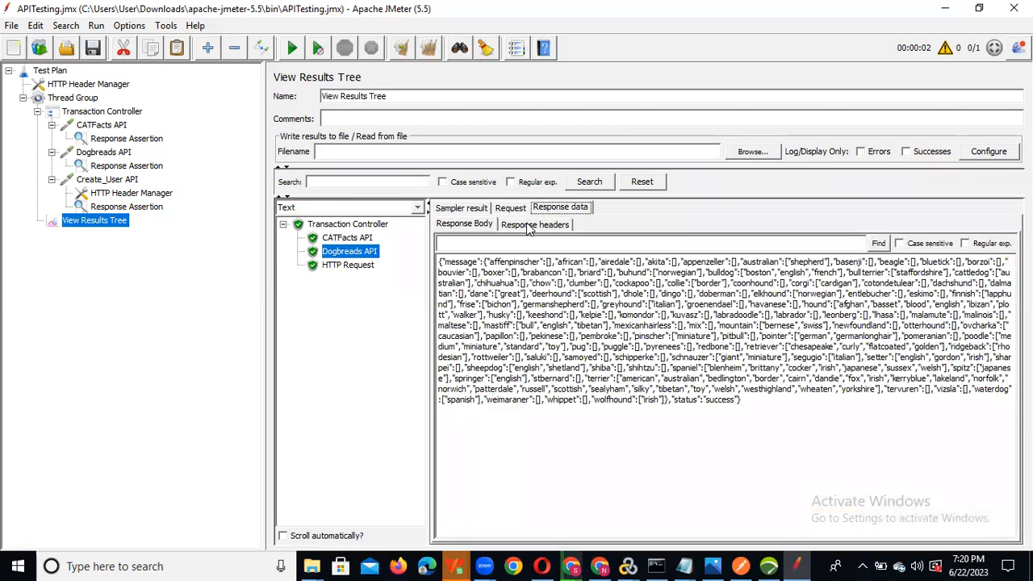
left_click(528, 227)
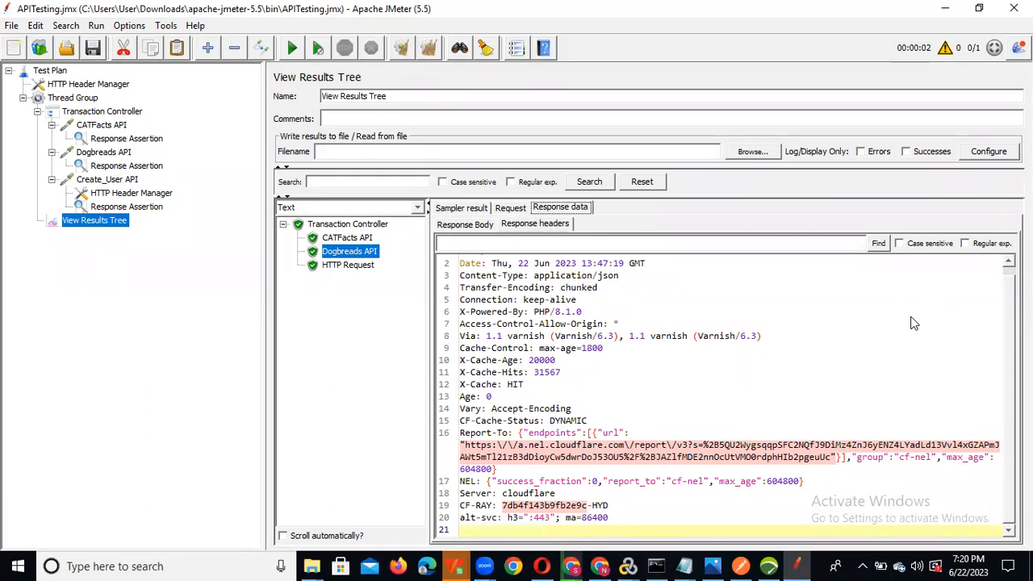
left_click(536, 281)
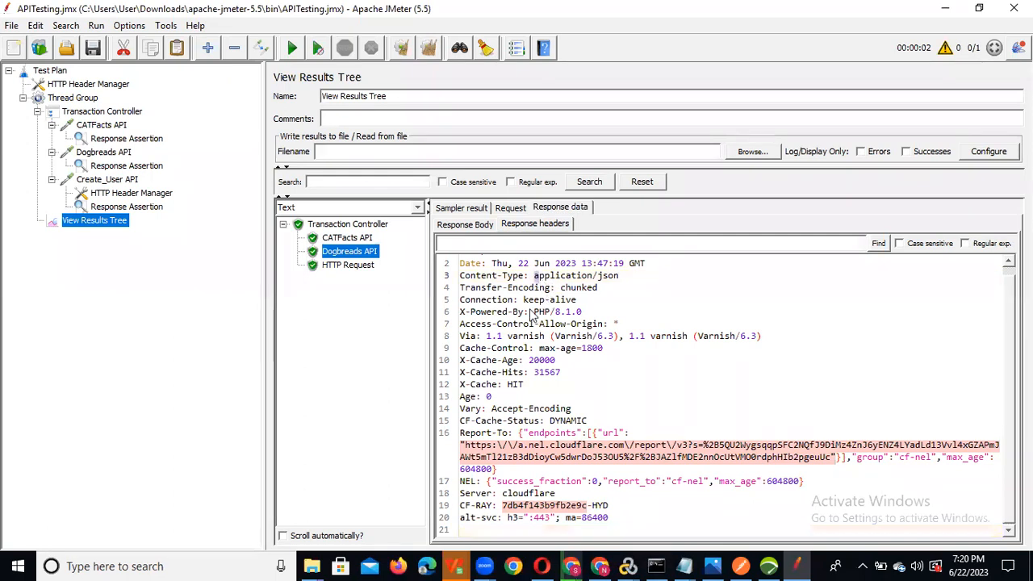
left_click_drag(523, 300, 576, 301)
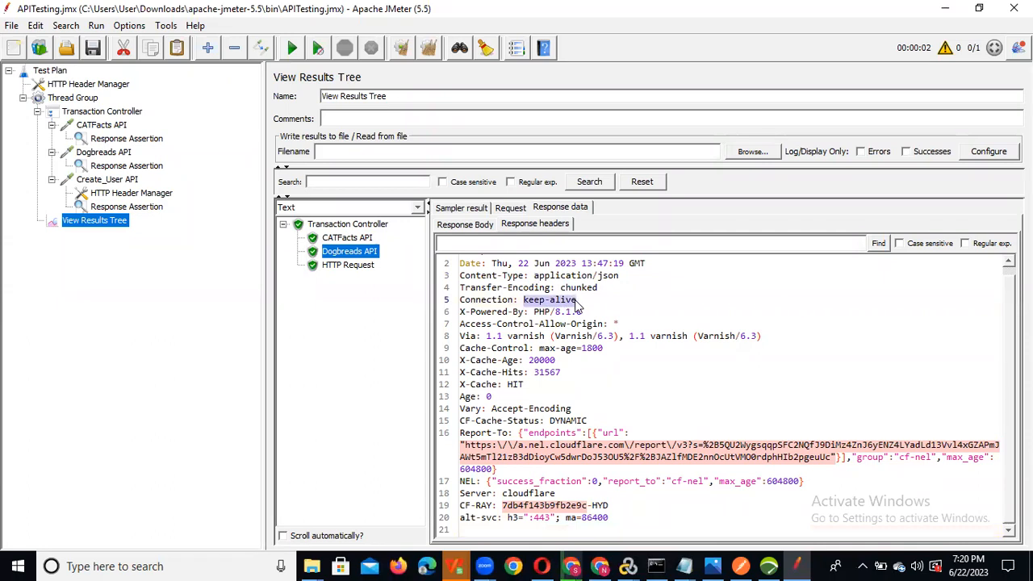
- Add the pattern "keep-alive" to the Create_User API's Response Assertion and save the test plan
left_click(125, 208)
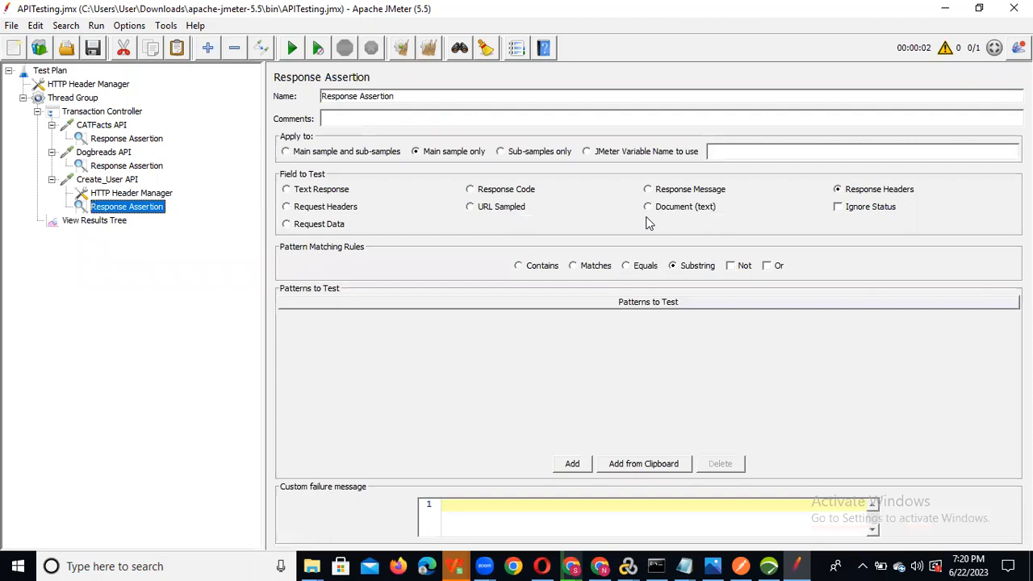
left_click(840, 190)
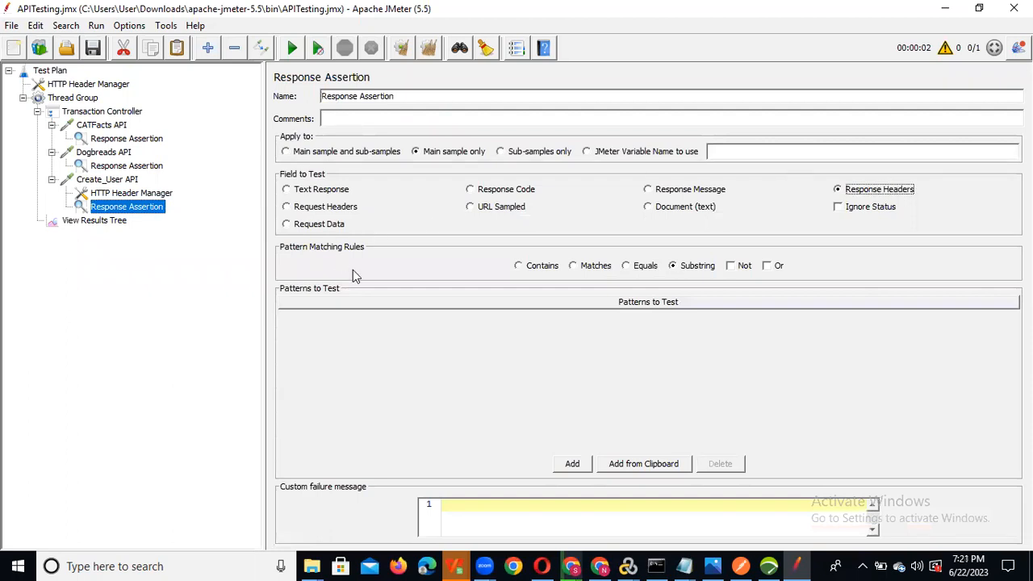
left_click(574, 466)
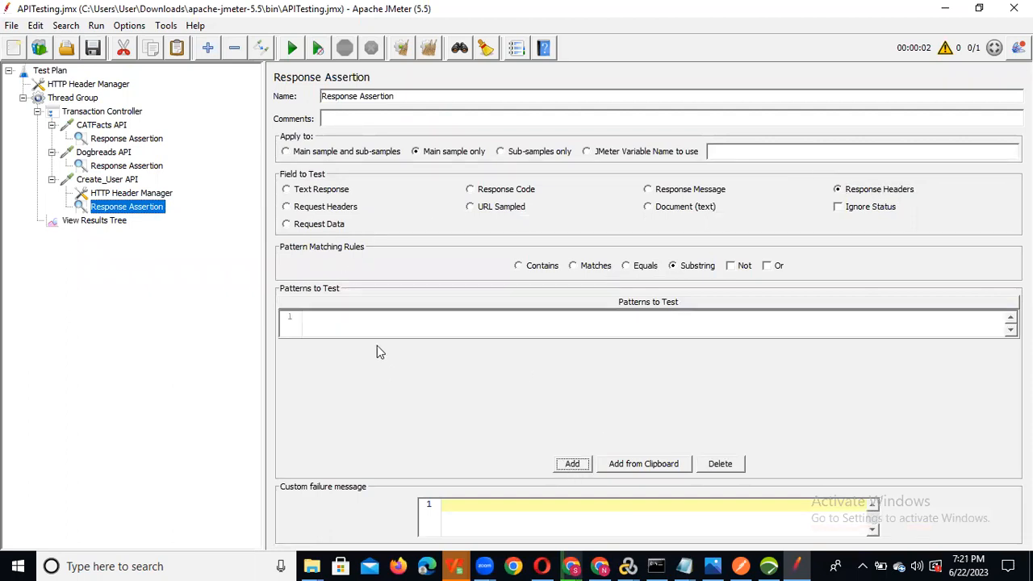
left_click(367, 326)
type("keep-alive")
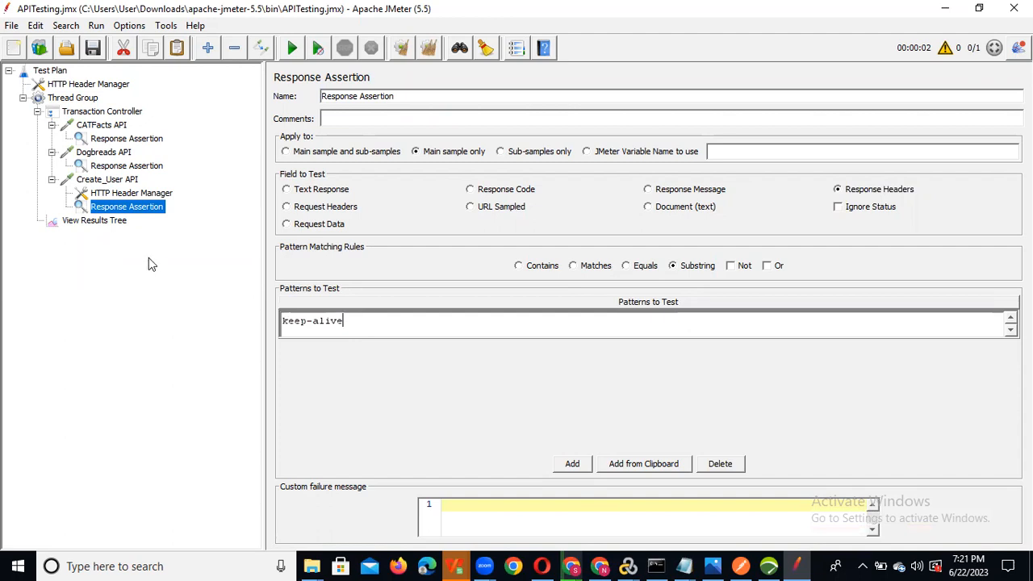
key("Return")
left_click(91, 49)
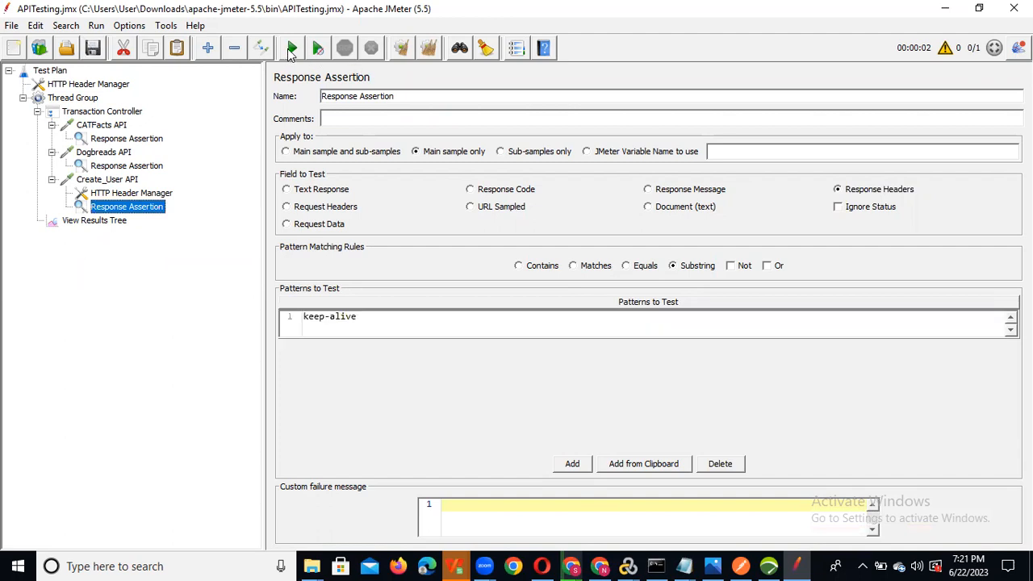
- Clear the previous results from the View Results Tree, and run the test plan to list the Transaction Controller's samples
left_click(123, 220)
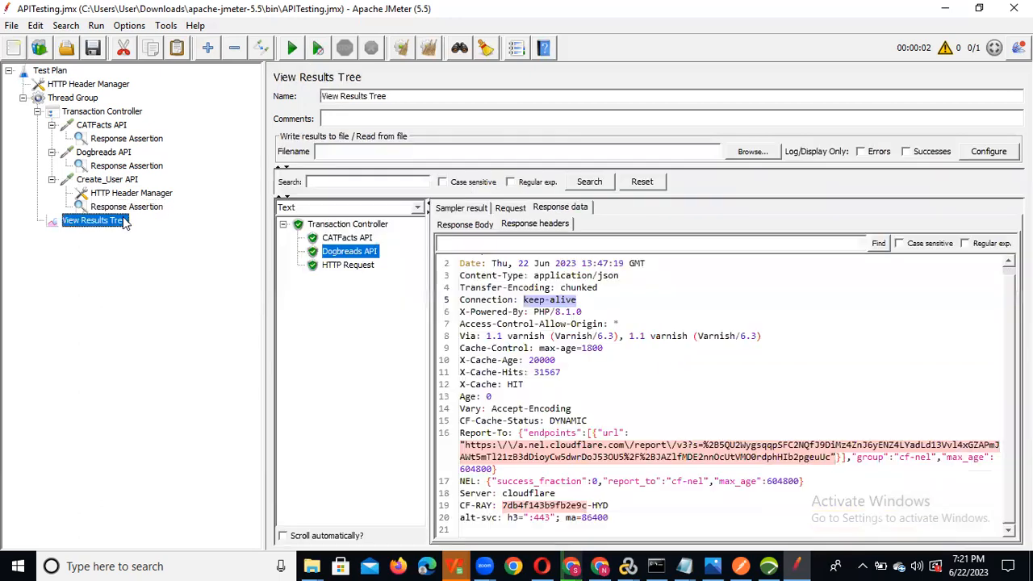
left_click(398, 50)
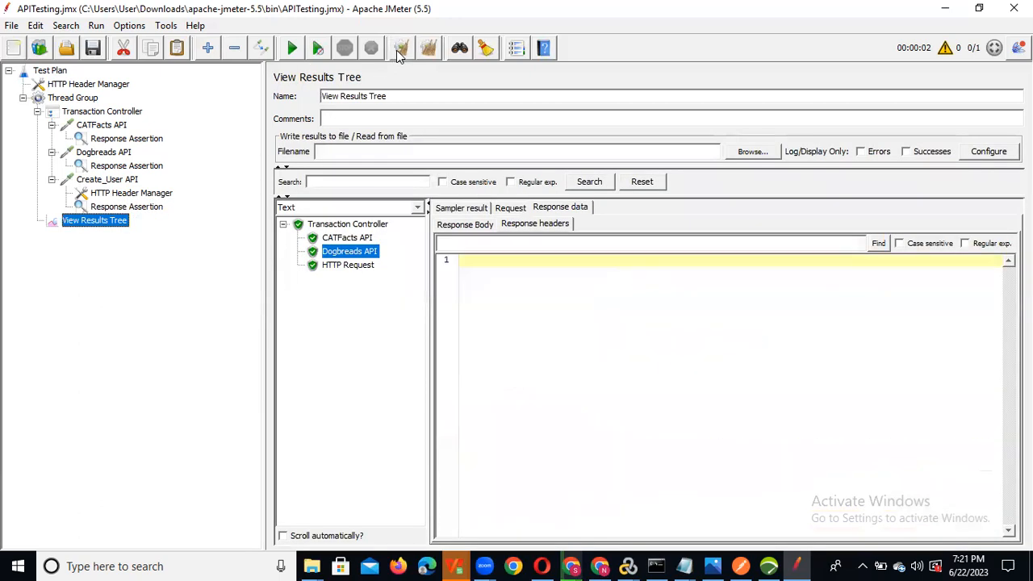
left_click(292, 49)
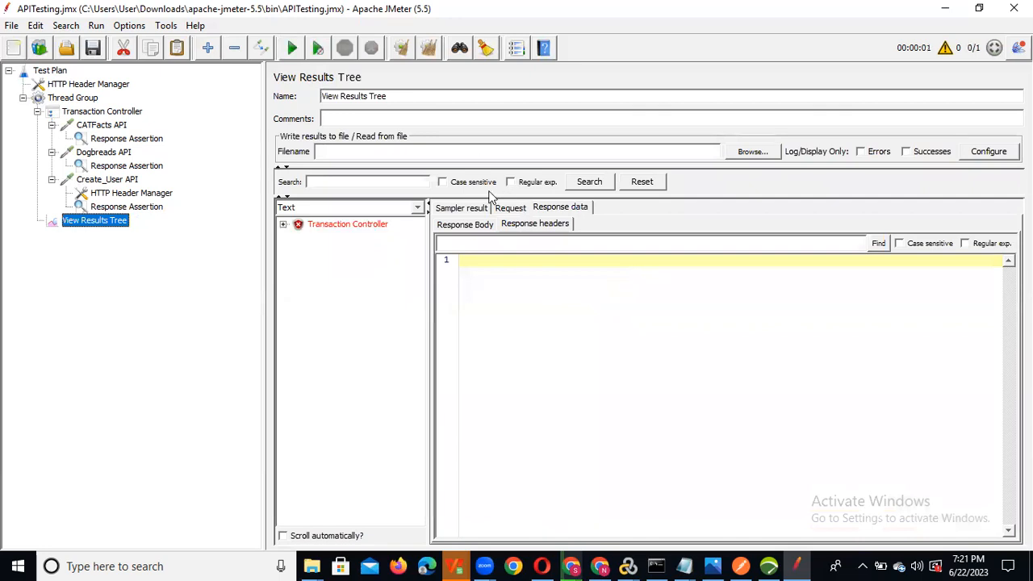
left_click(284, 226)
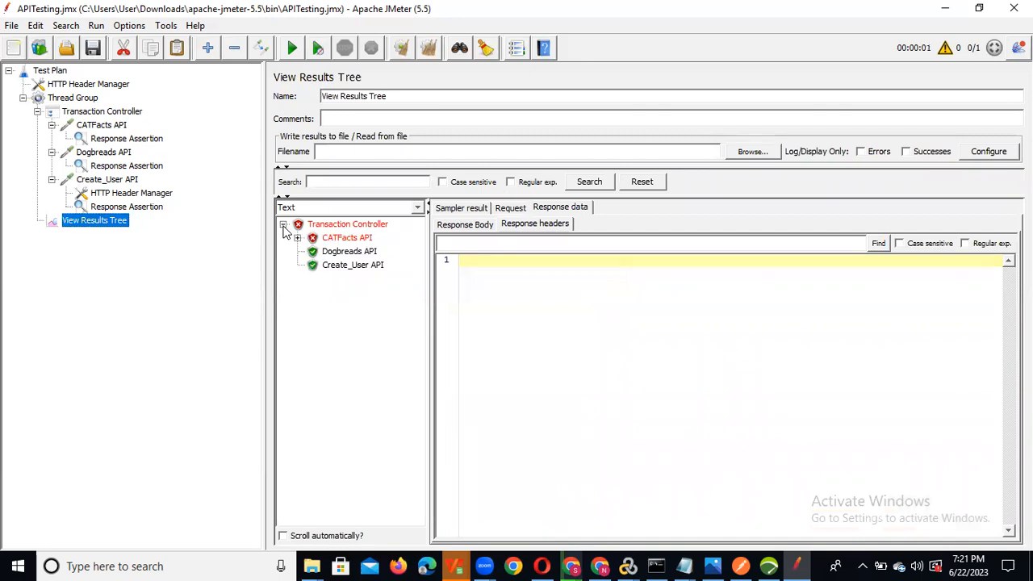
- Check the response headers of the CATFacts and Dogbreads APIs, and view the CATFacts API's Response Assertion result
left_click(334, 240)
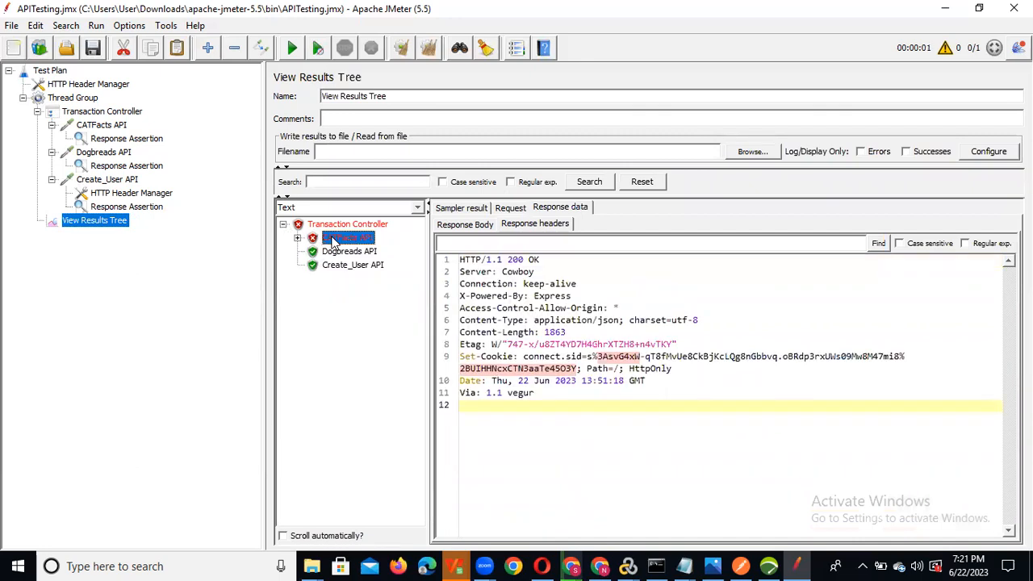
left_click(352, 254)
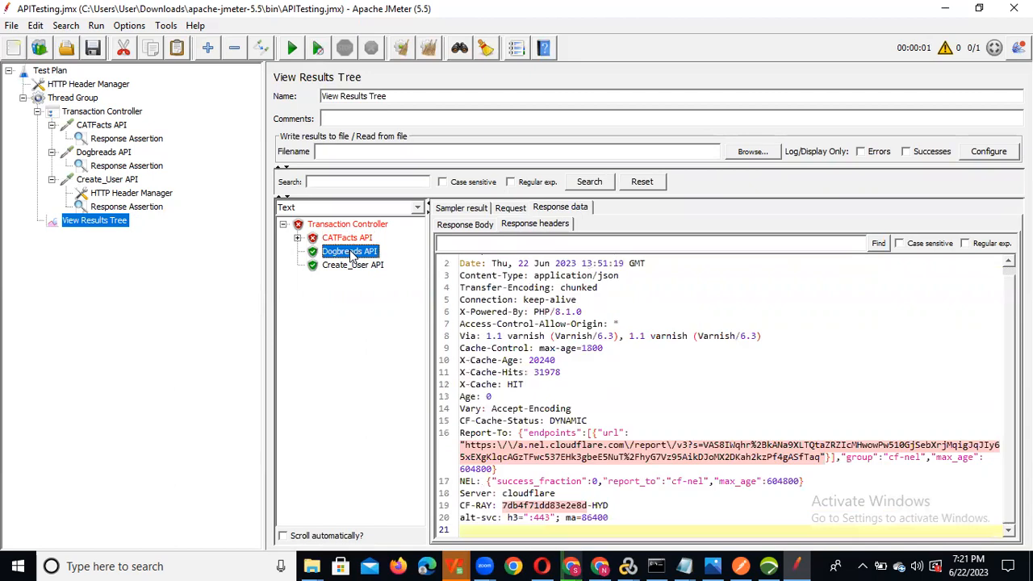
left_click(298, 239)
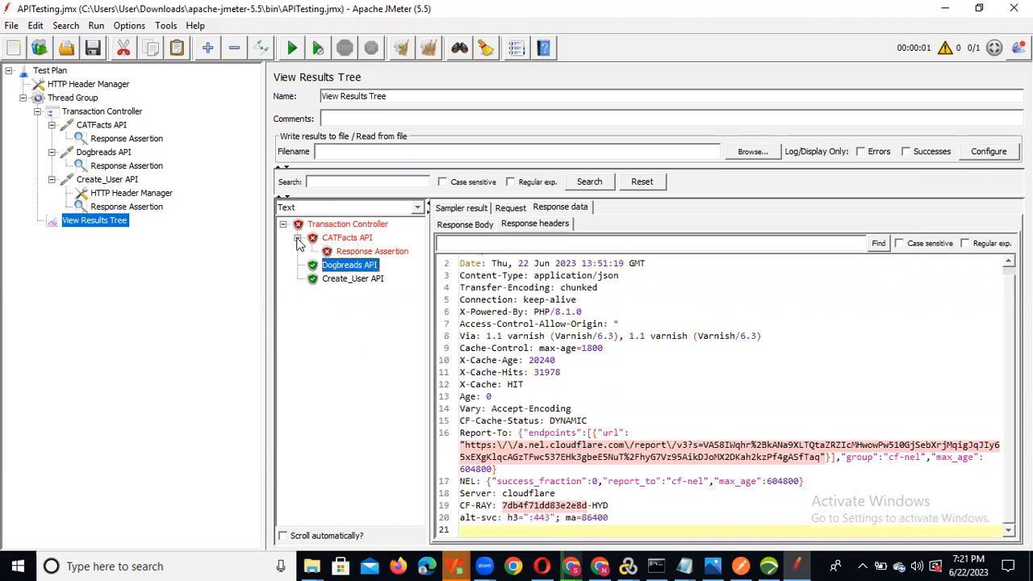
left_click(349, 255)
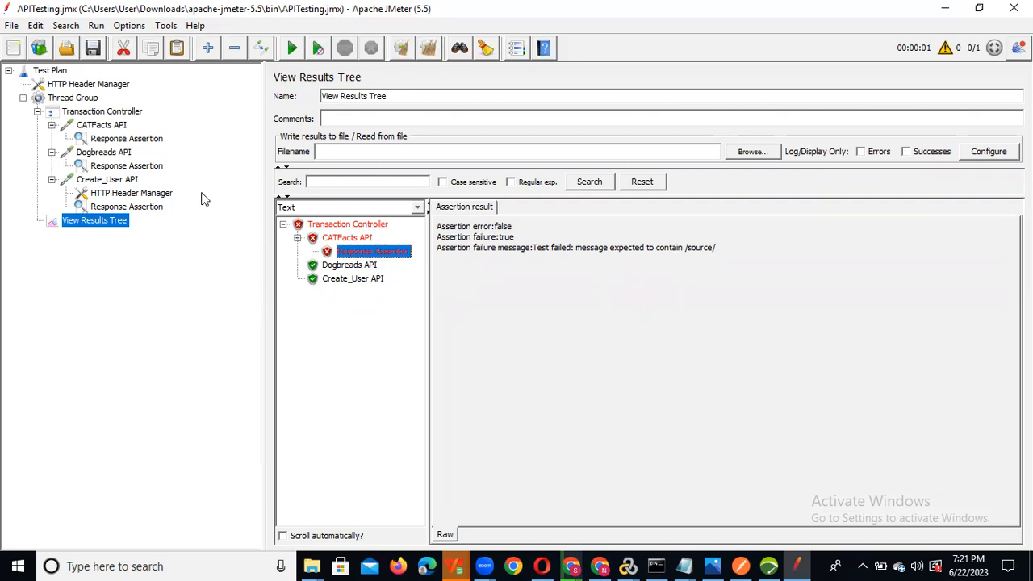
- Examine the CATFacts API's sampler result, response headers, response body and request body to find the field its assertion should test
left_click(356, 239)
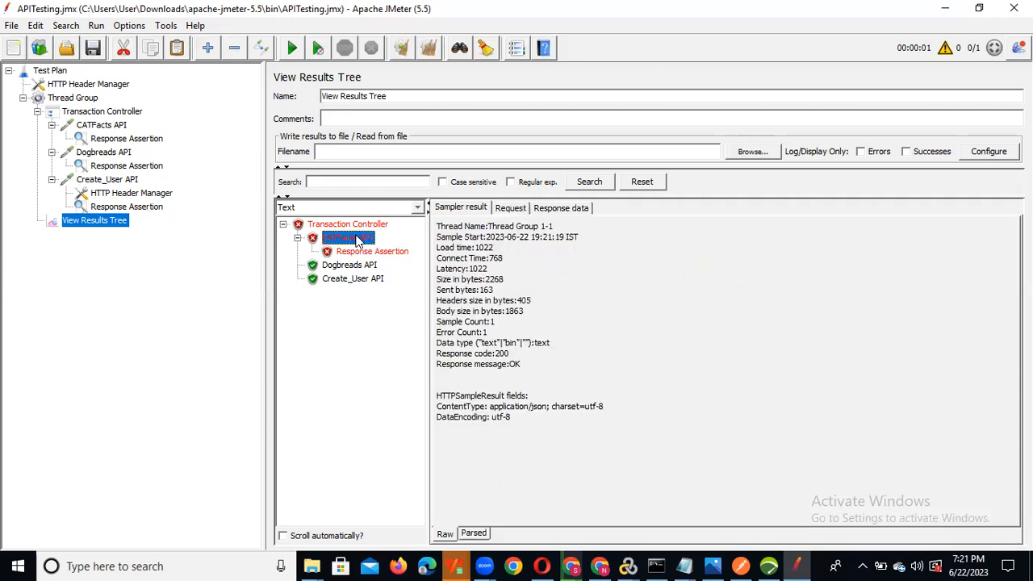
left_click(565, 207)
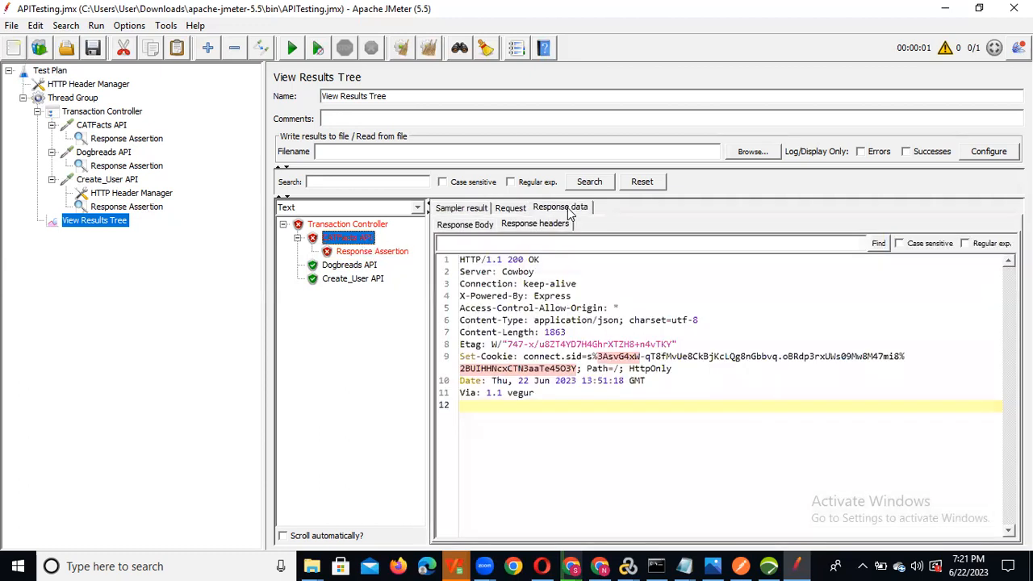
left_click(564, 210)
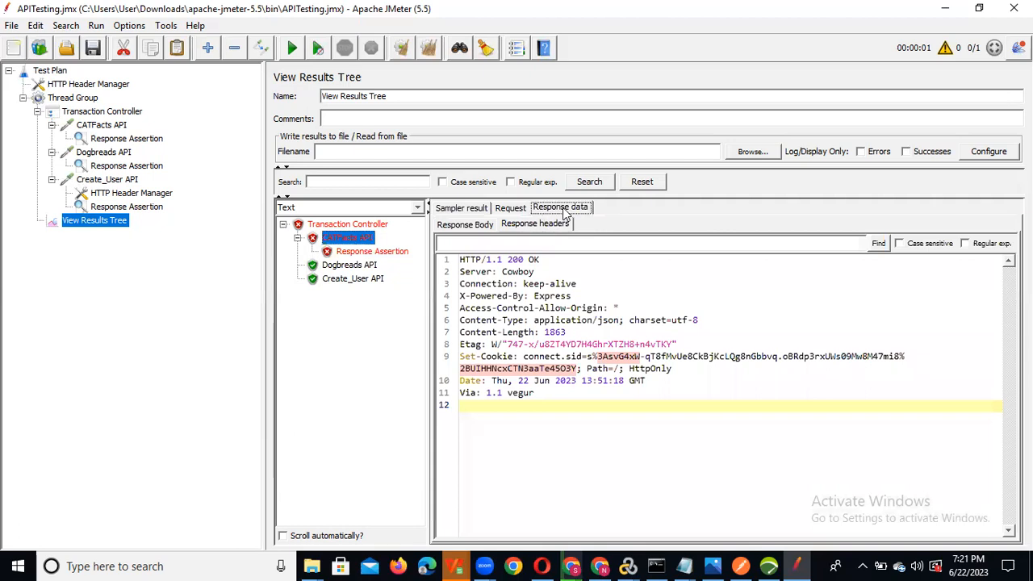
left_click(535, 226)
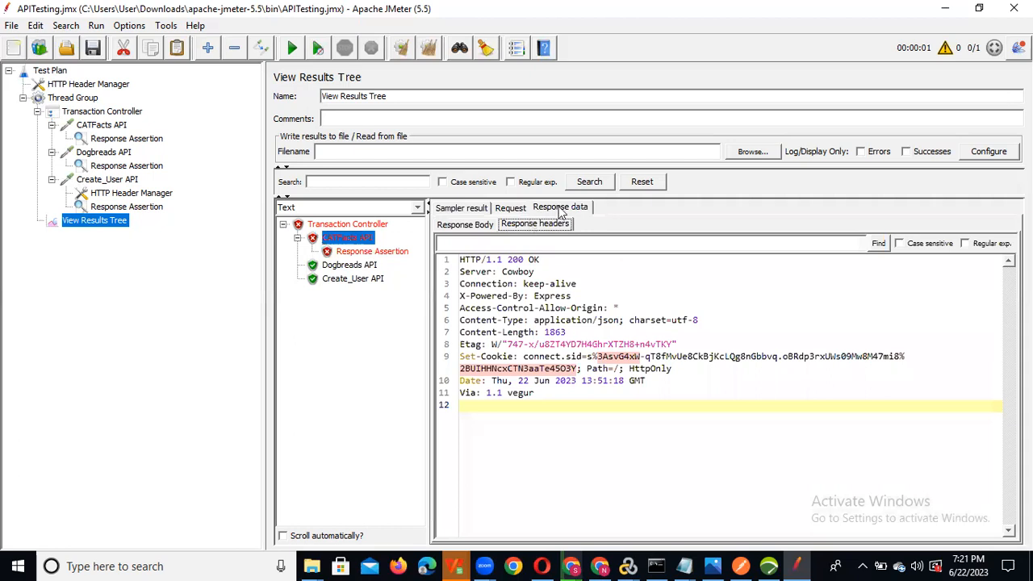
left_click(560, 209)
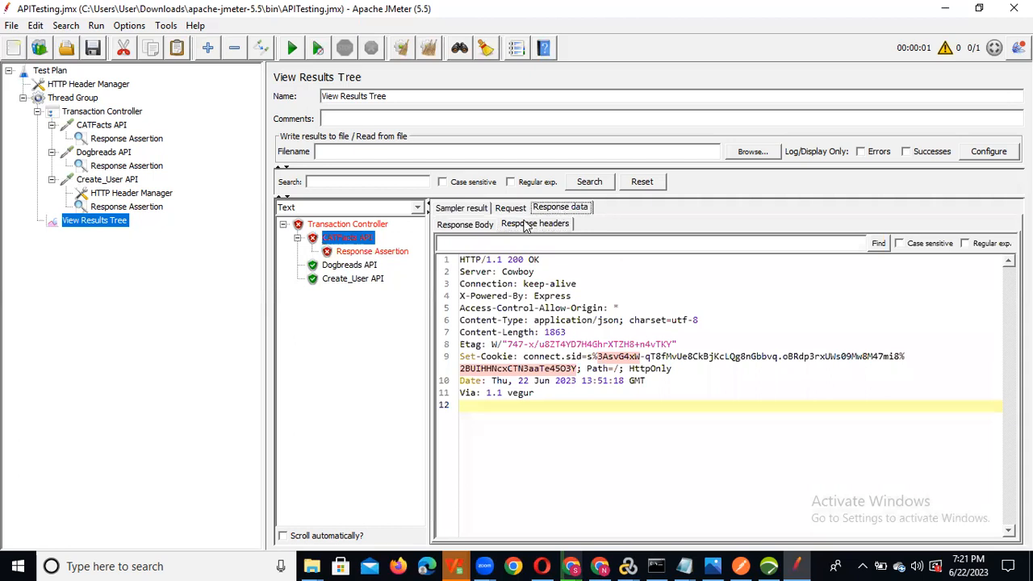
left_click(477, 225)
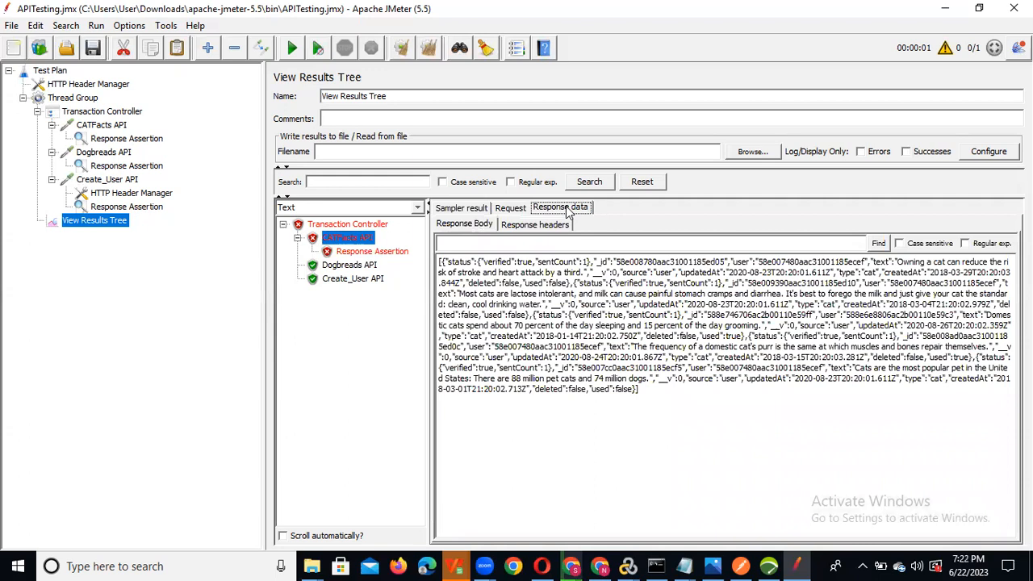
left_click(475, 225)
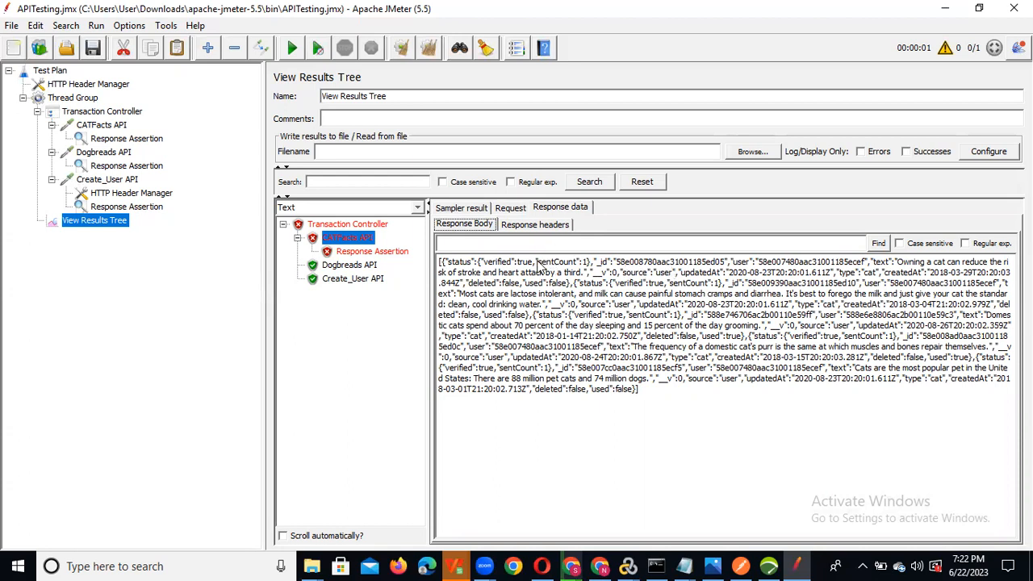
left_click(509, 208)
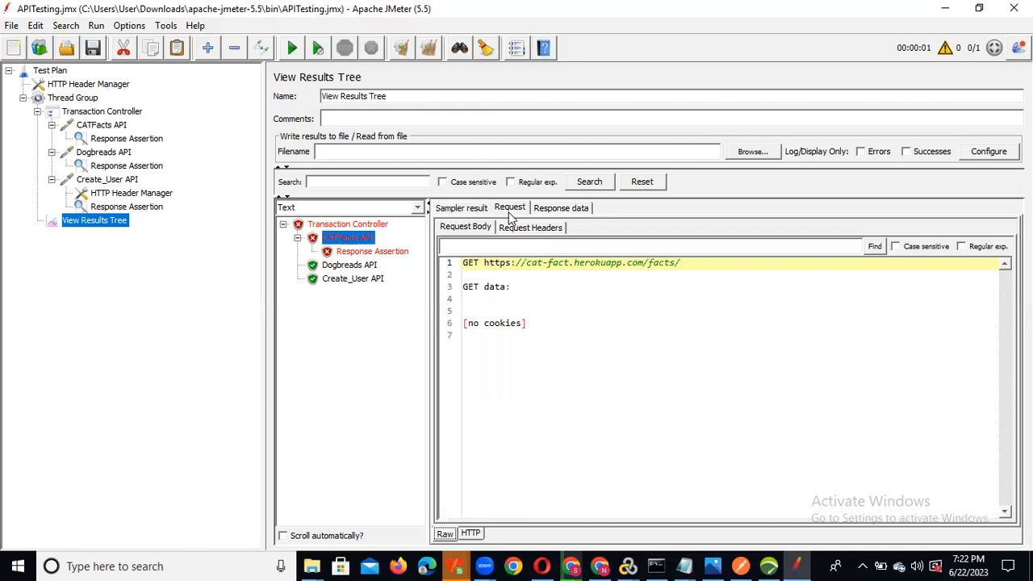
left_click(462, 208)
left_click(507, 209)
left_click(462, 229)
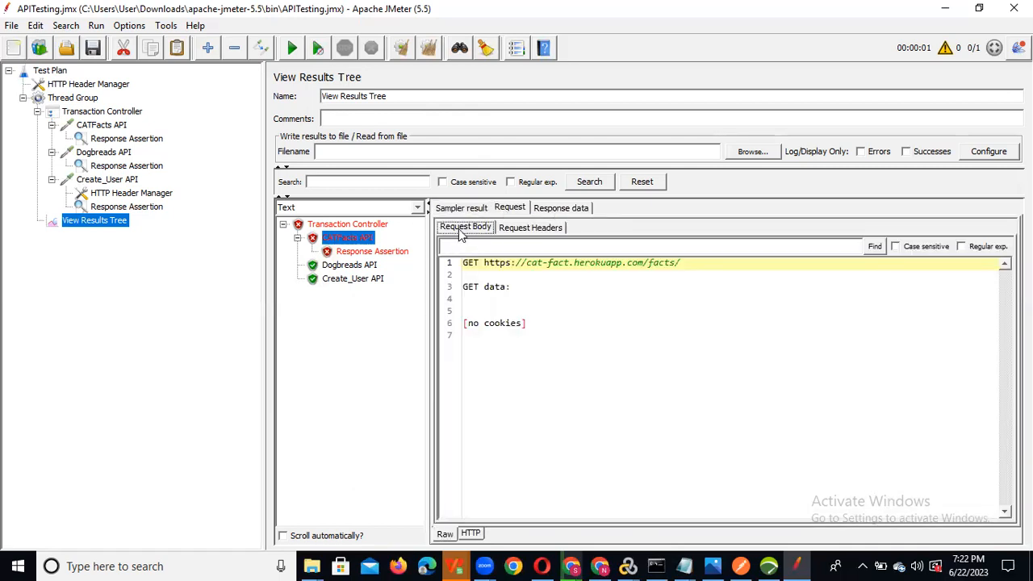
- Set the CATFacts API's Response Assertion to test the Text Response, and rerun the test plan with the previous results cleared
left_click(122, 139)
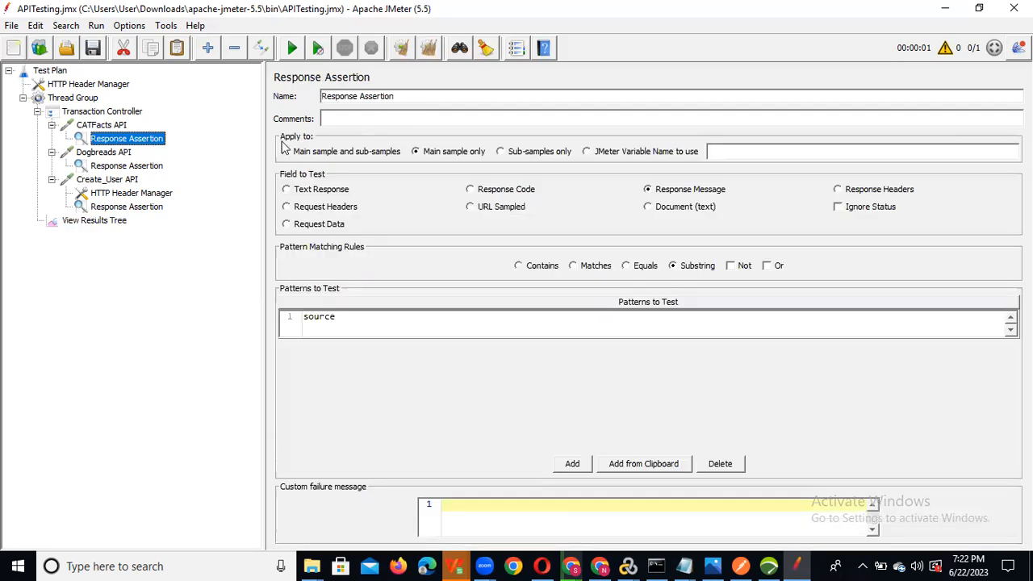
left_click(332, 195)
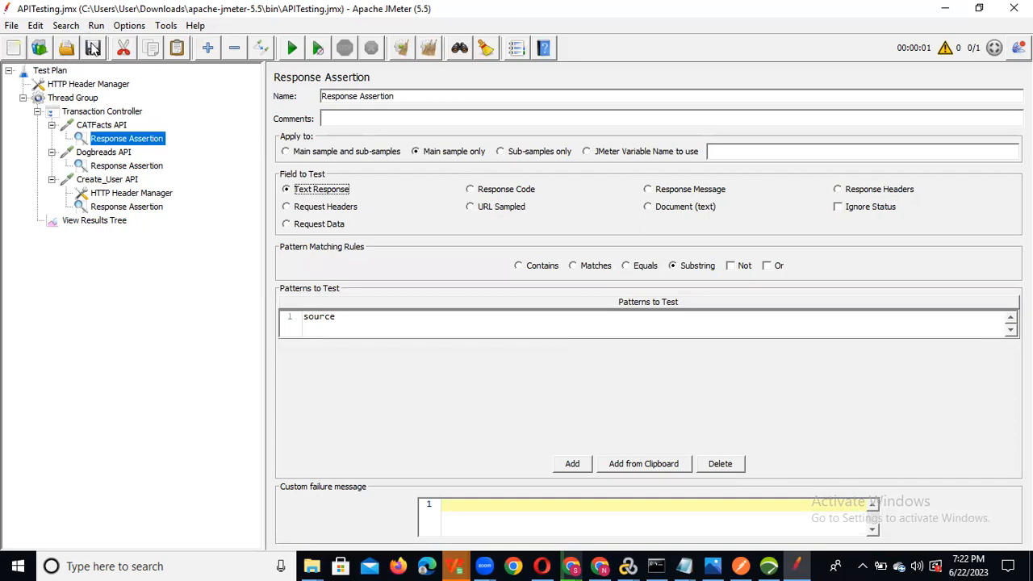
left_click(123, 226)
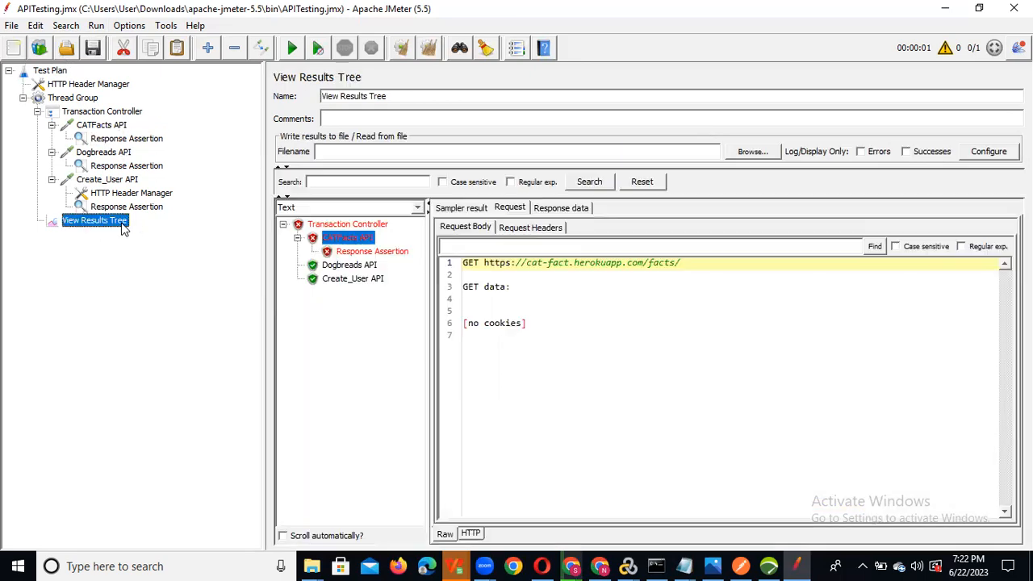
left_click(401, 48)
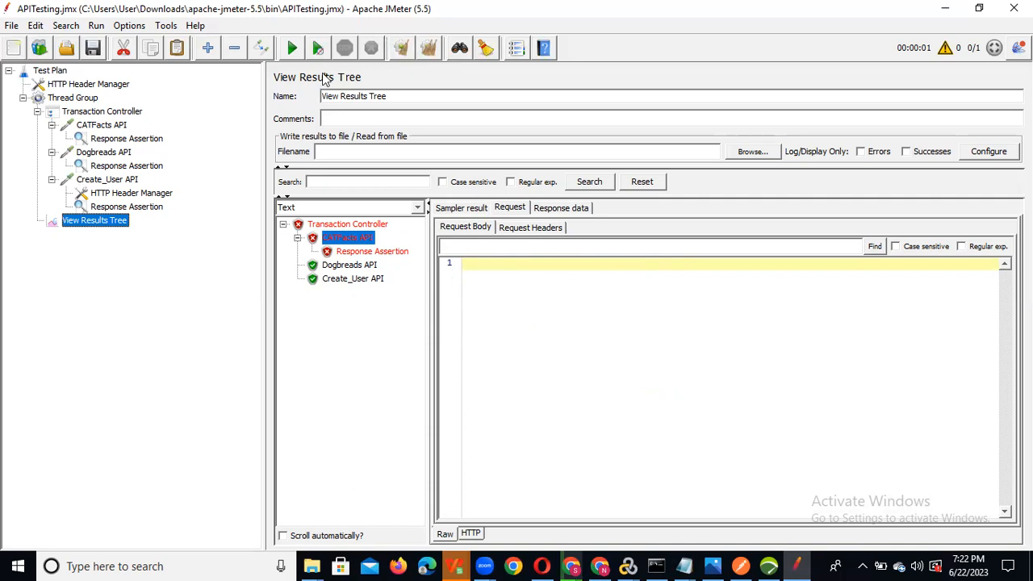
left_click(292, 49)
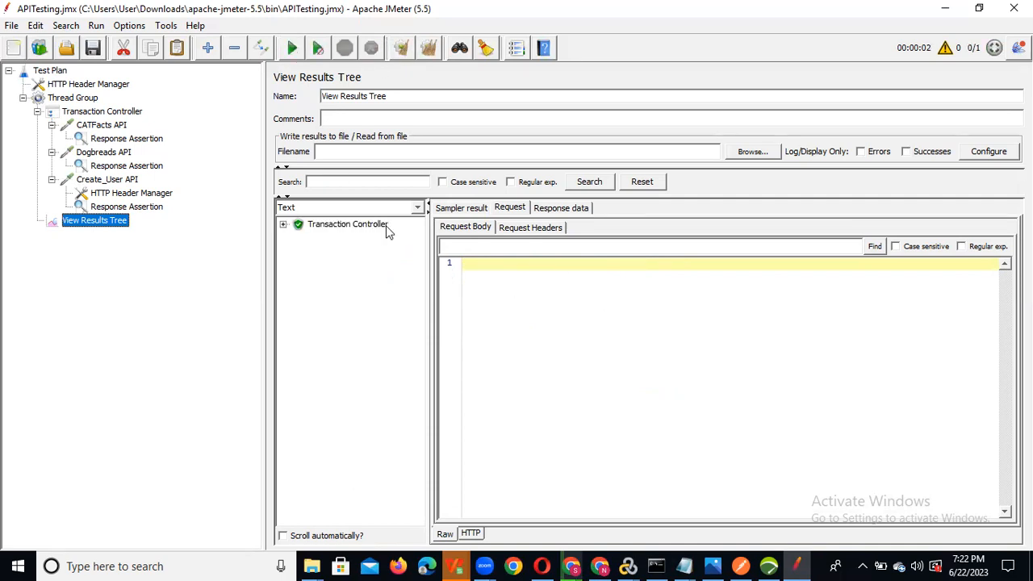
left_click(284, 225)
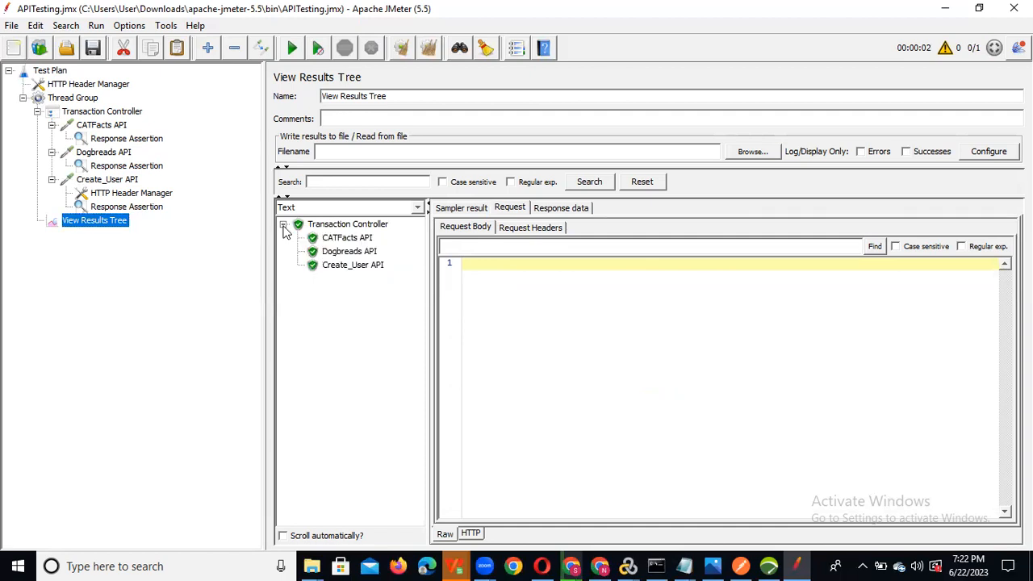
- Examine the CATFacts API's request and response bodies, and compare the response bodies of the Dogbreads and Create_User APIs
left_click(330, 242)
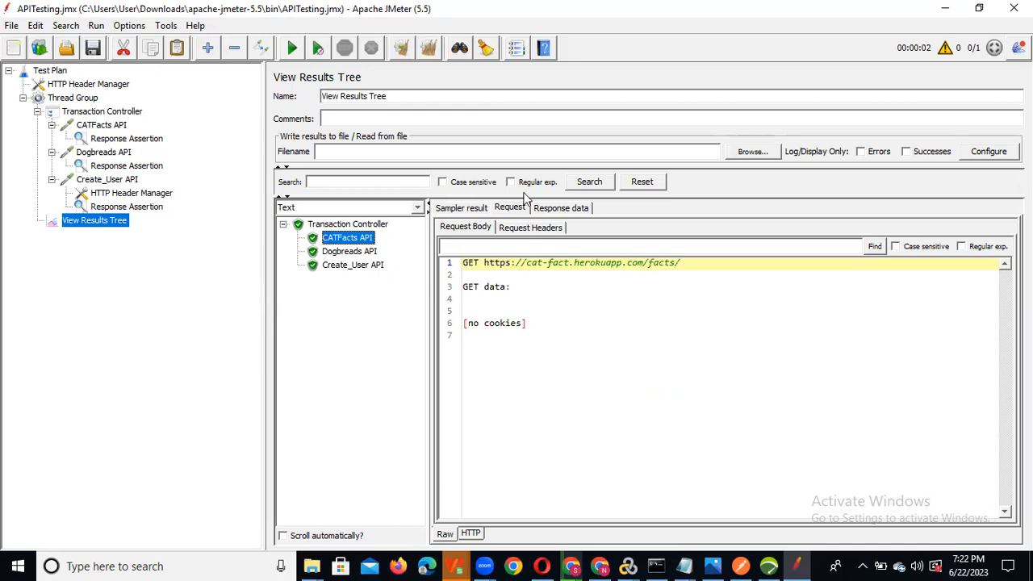
left_click(480, 231)
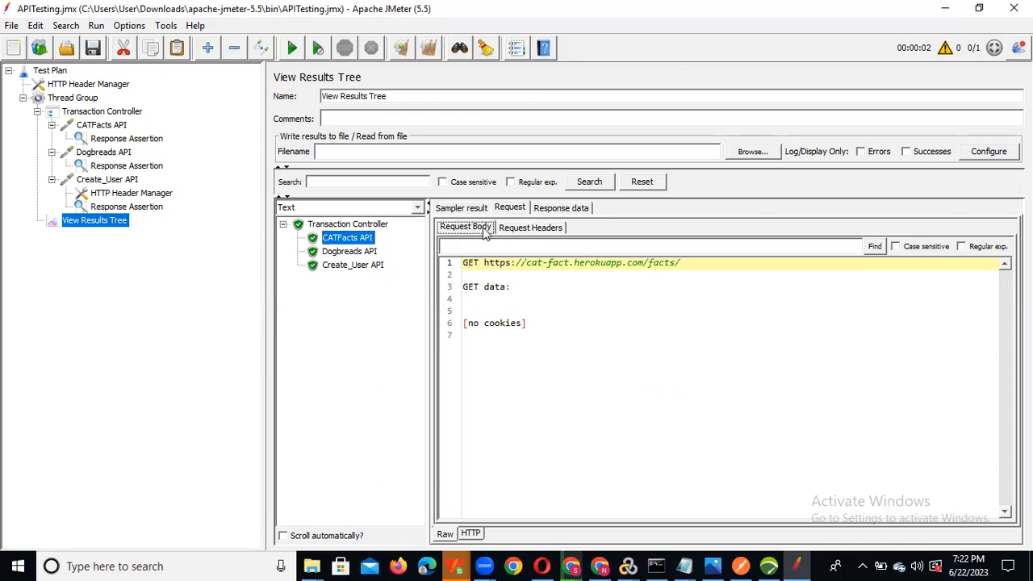
left_click(568, 208)
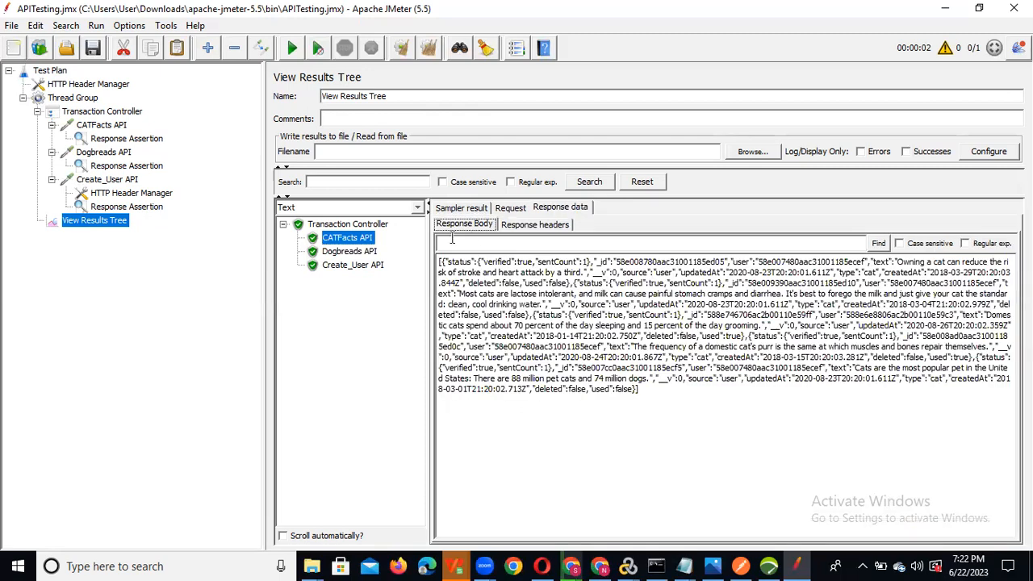
left_click(353, 252)
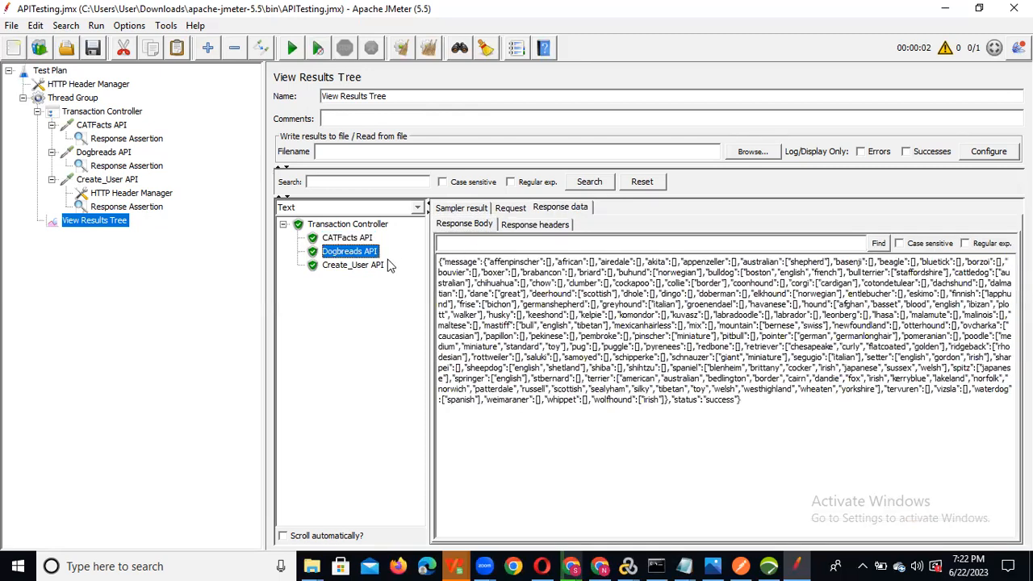
left_click(368, 266)
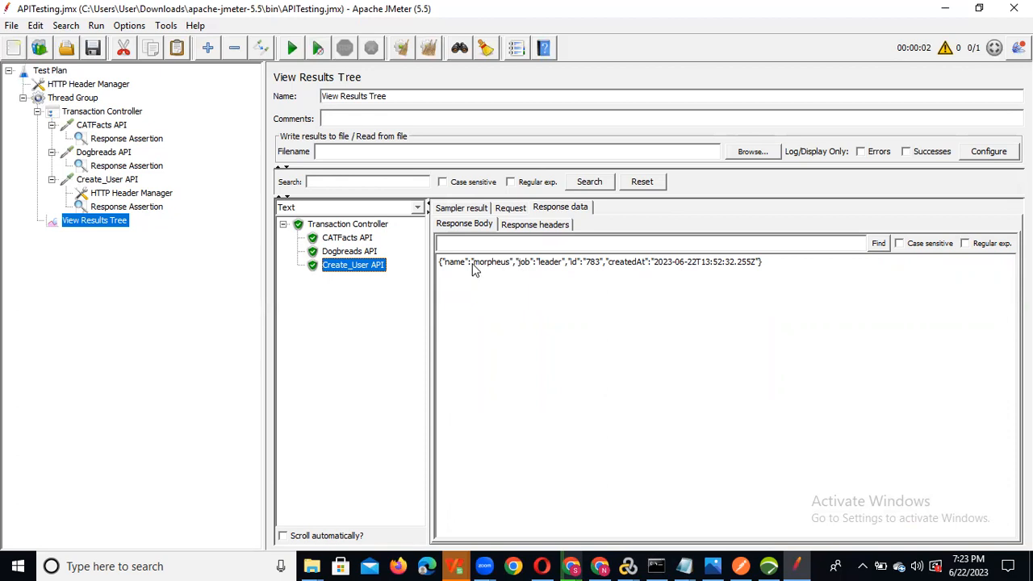
- Copy the opening brace and name field with its value from the Create_User response into the SampleTestData Notepad file, after the reqres.in/api/users URL
left_click_drag(440, 259, 514, 265)
key("ctrl+c")
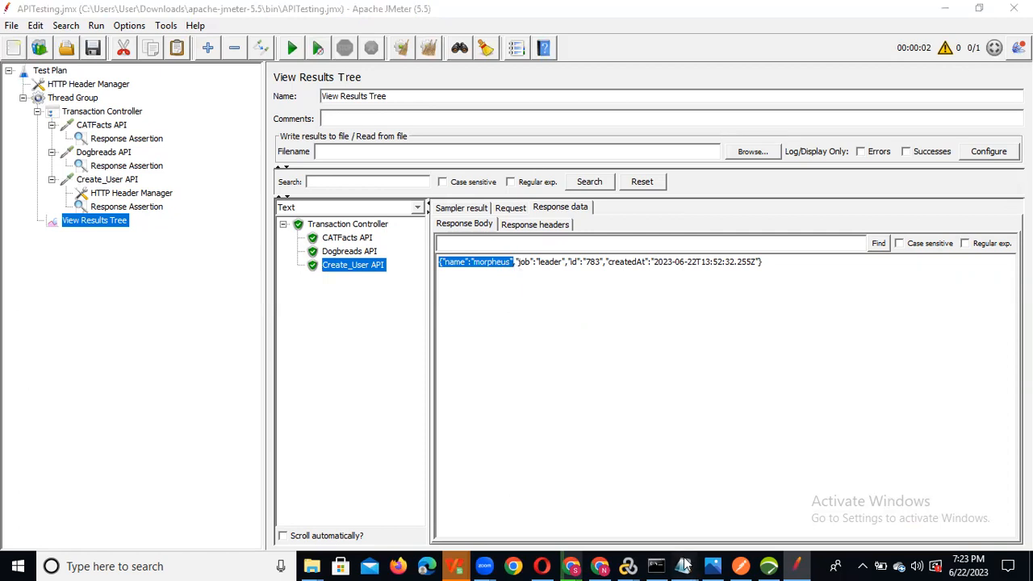
mouse_move(684, 566)
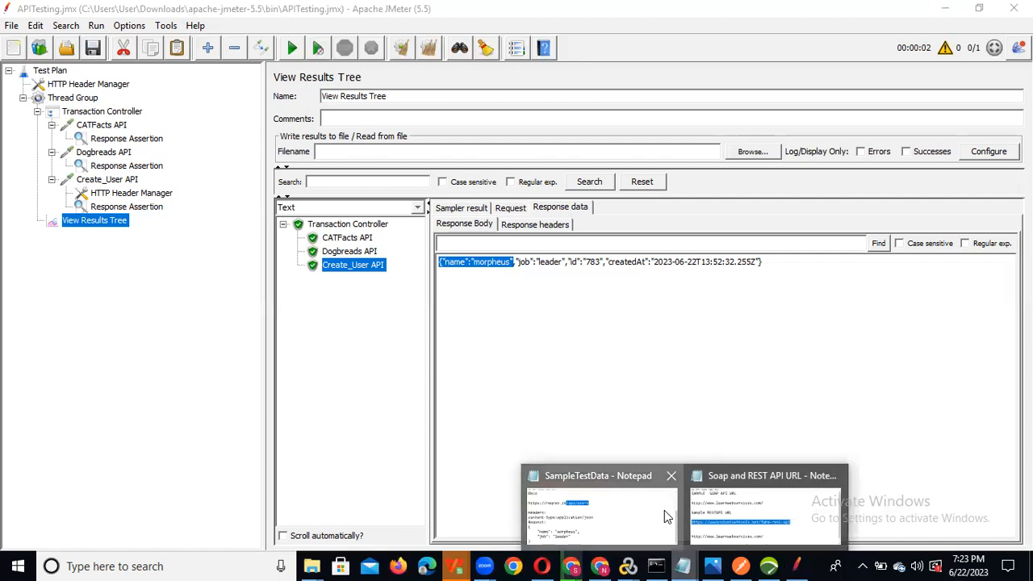
left_click(664, 510)
left_click(557, 169)
left_click(556, 177)
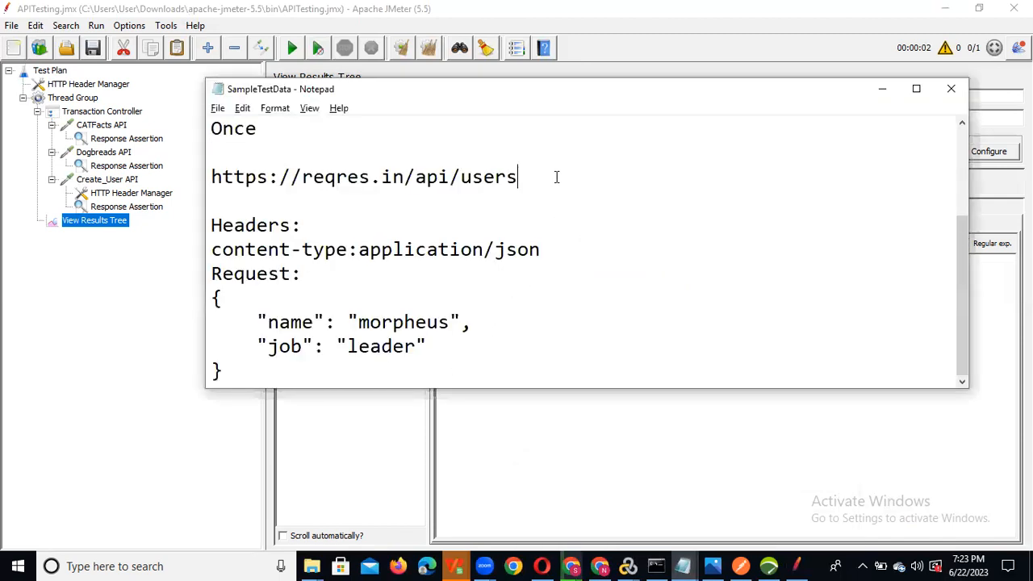
key("ctrl+v")
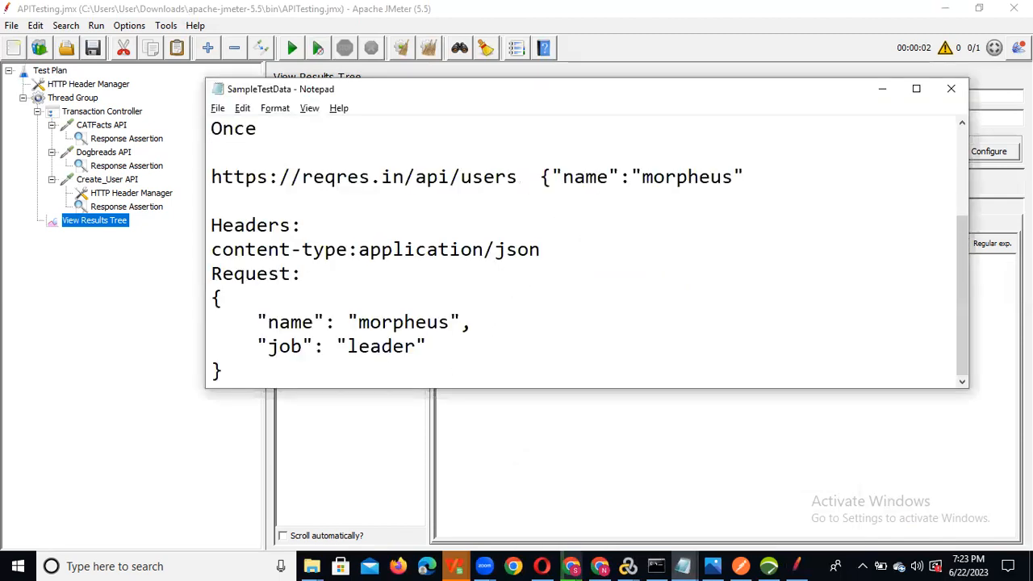
- Switch back to JMeter and add a Boundary Extractor post processor to the Create_User API request
key("alt+Tab")
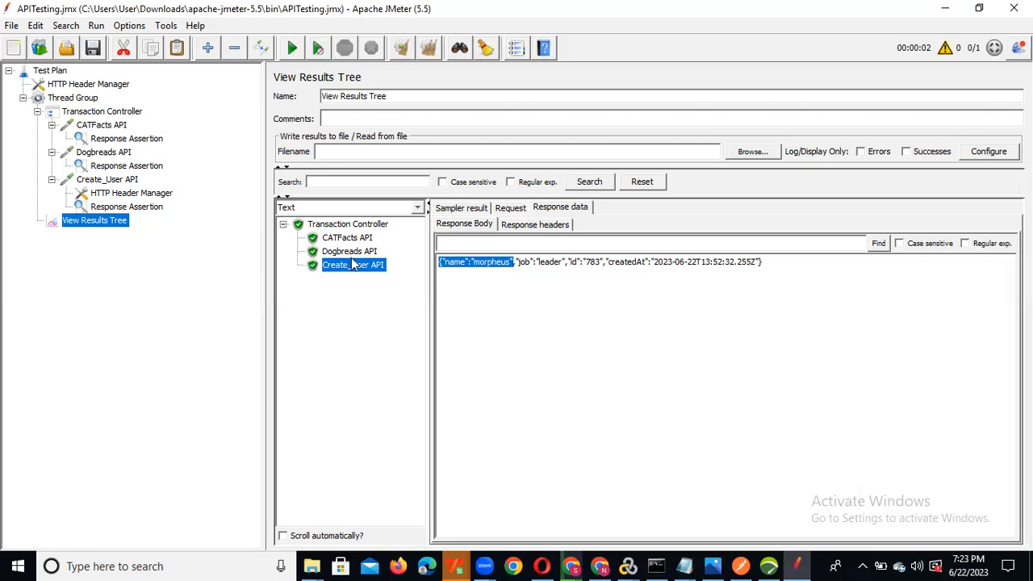
left_click(109, 180)
right_click(109, 181)
mouse_move(217, 189)
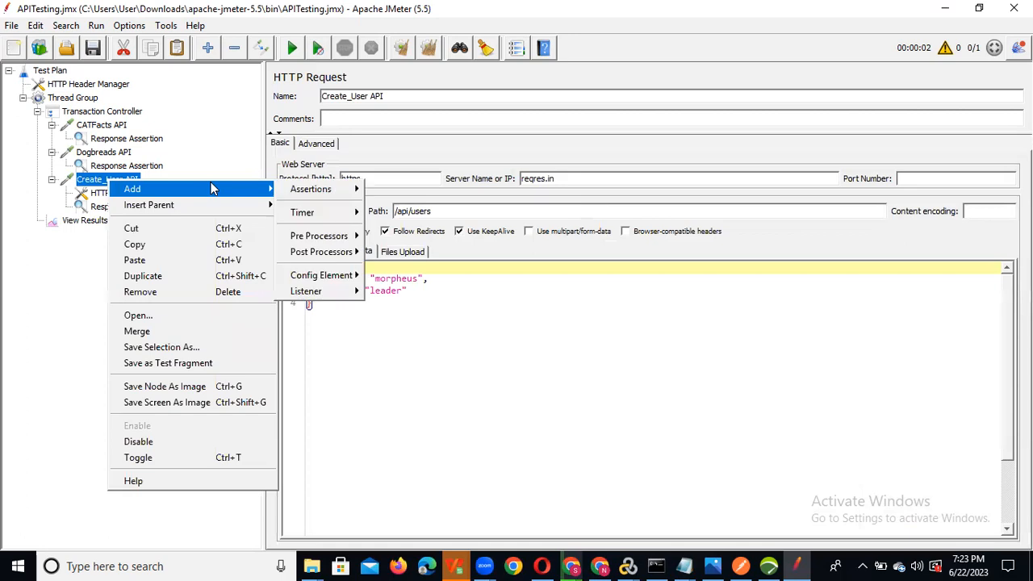
mouse_move(345, 220)
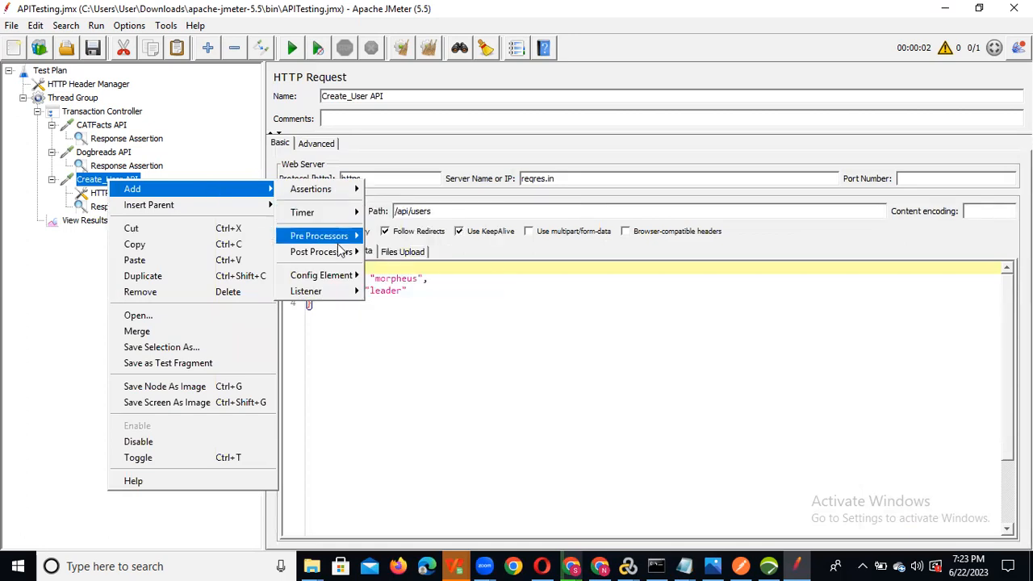
mouse_move(339, 252)
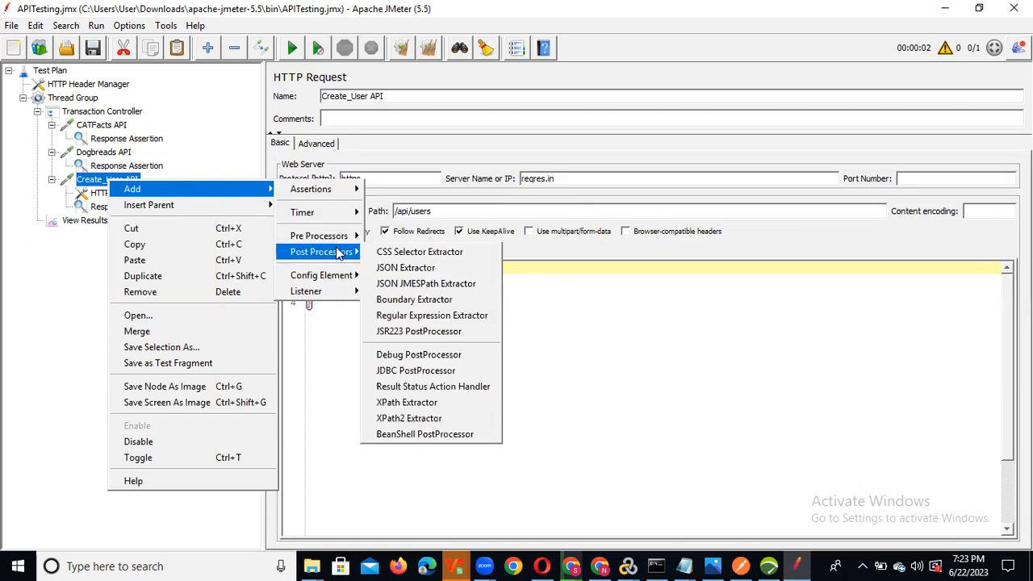
left_click(414, 299)
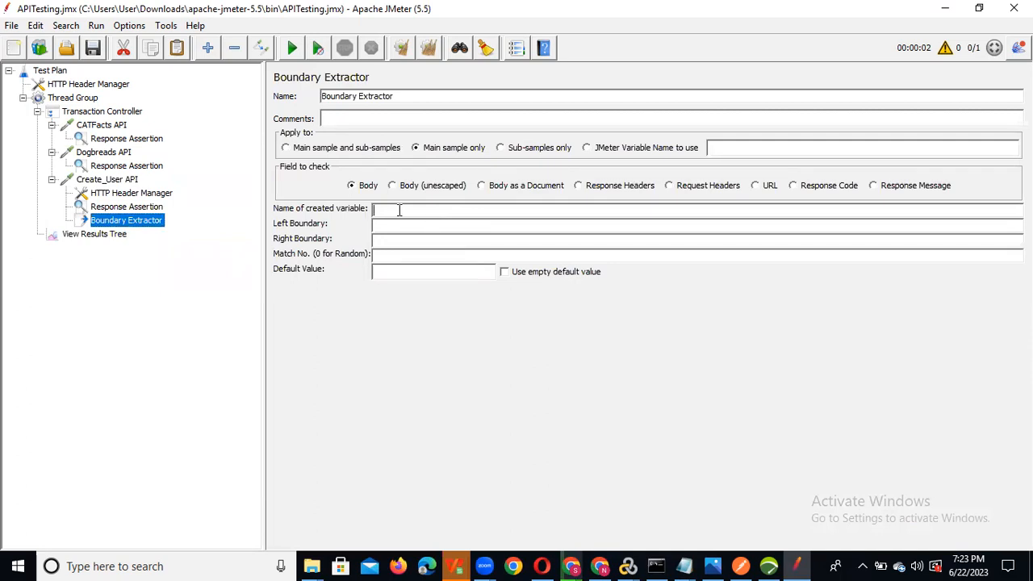
- Name the extractor's created variable Name_Corr and set its left boundary to {"name":" copied from the Notepad sample
left_click(398, 210)
type("Name_Corr")
left_click(399, 226)
key("alt+Tab")
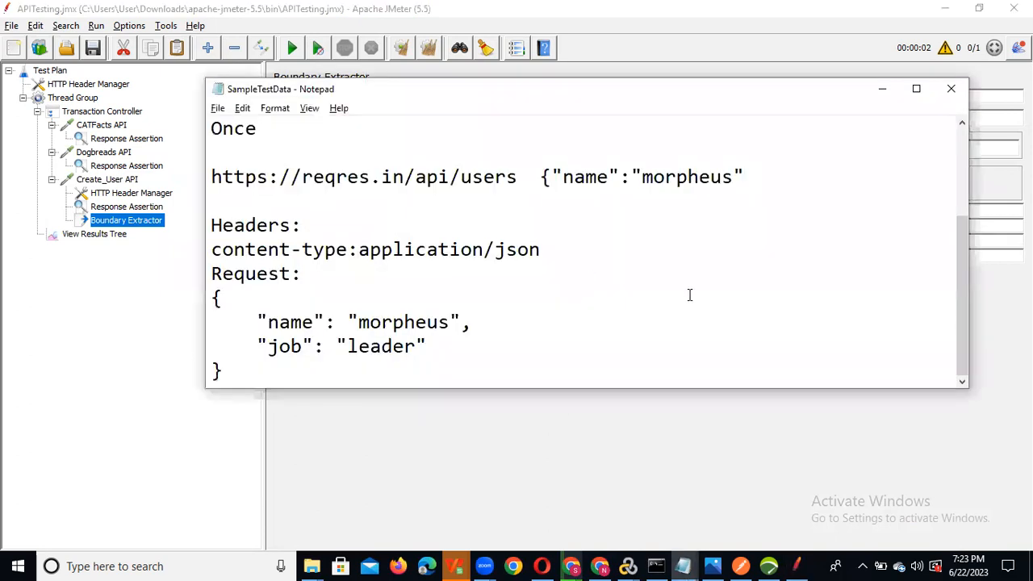
left_click_drag(540, 177, 642, 177)
key("ctrl+c")
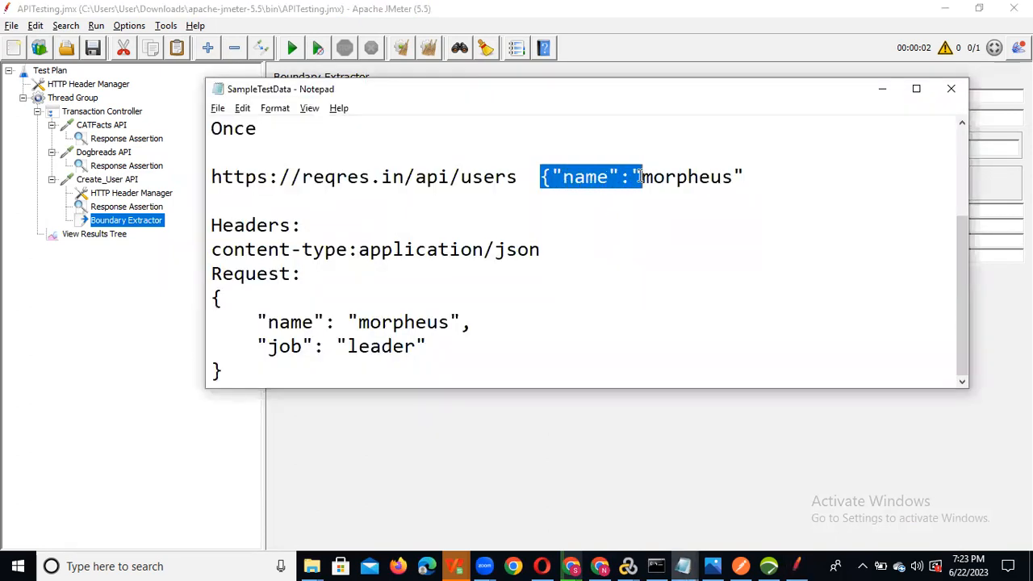
key("alt+Tab")
left_click(387, 226)
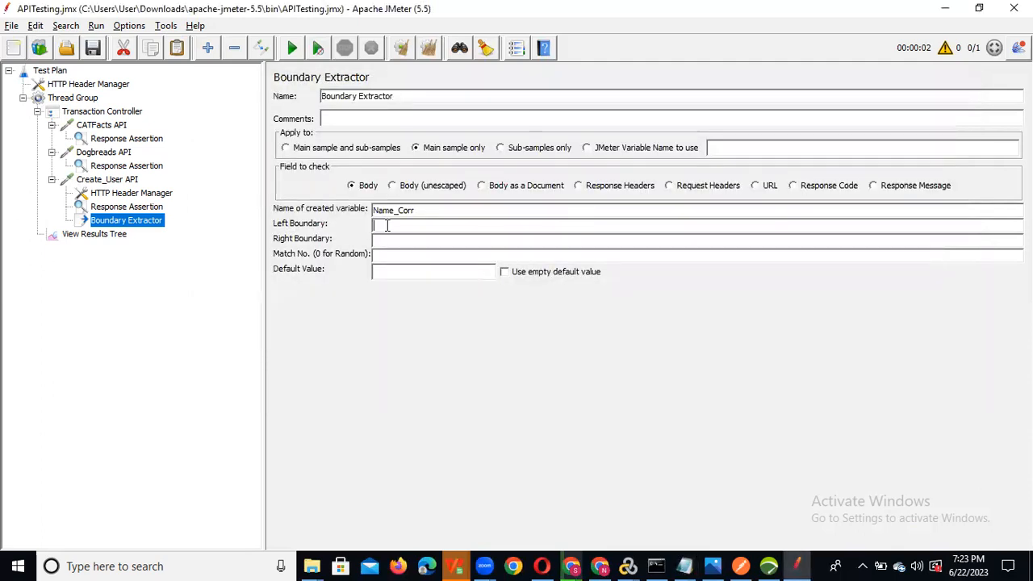
key("ctrl+v")
- Check the sample's closing character in Notepad, and set the extractor's right boundary to " and its default value to Not Found
key("alt+Tab")
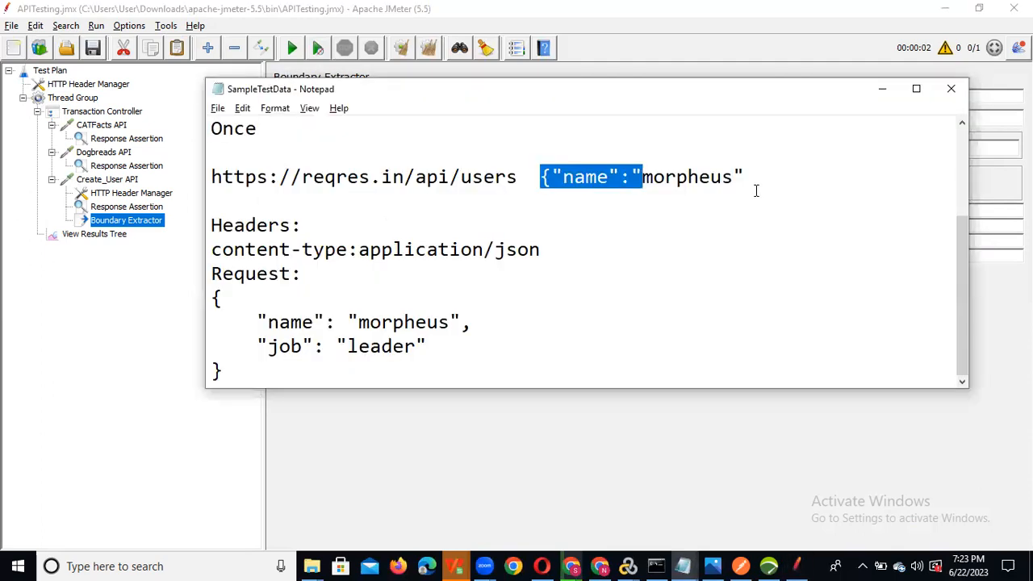
left_click_drag(733, 177, 744, 176)
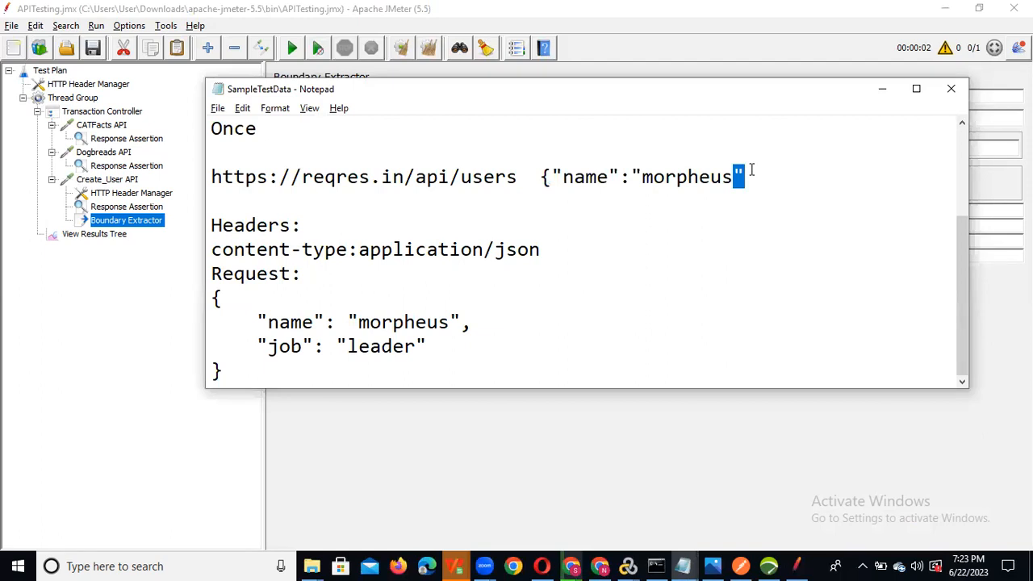
key("alt+Tab")
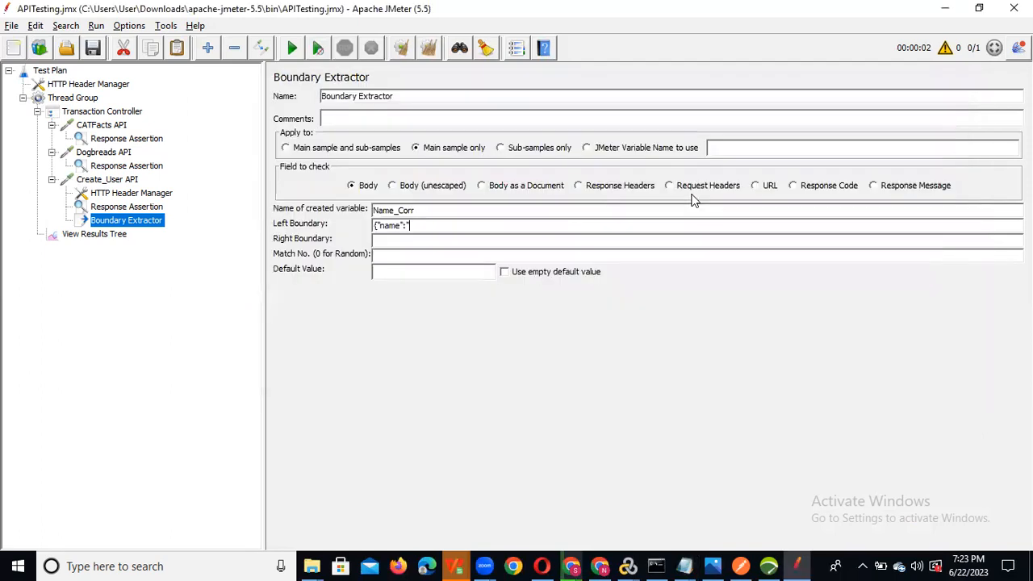
left_click(429, 241)
type("\"")
left_click(385, 273)
type("No Found")
left_click(384, 274)
type("t")
- Review the Boundary Extractor's settings, clear the previous results from the View Results Tree and rerun the test plan
left_click(111, 234)
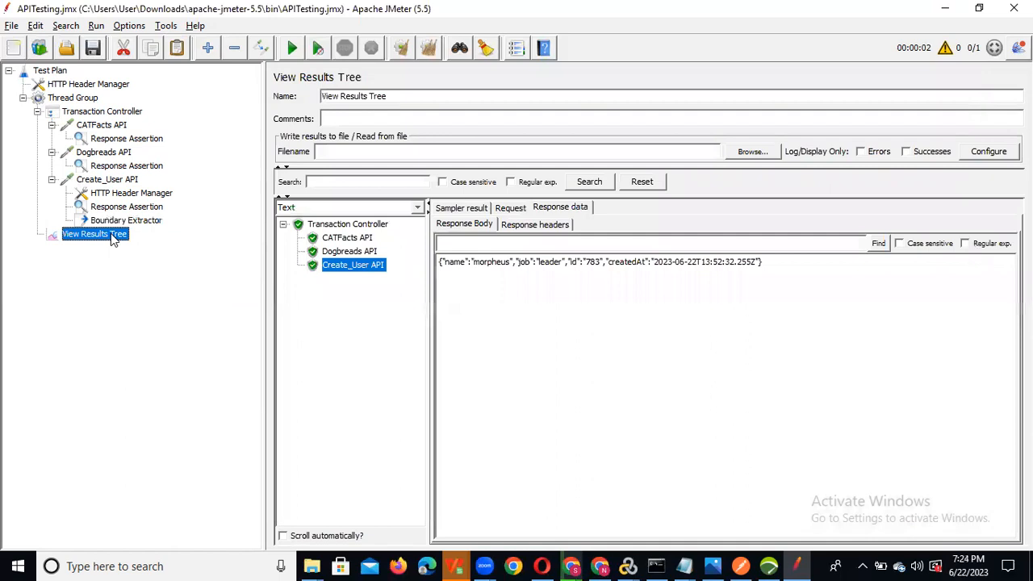
left_click(113, 224)
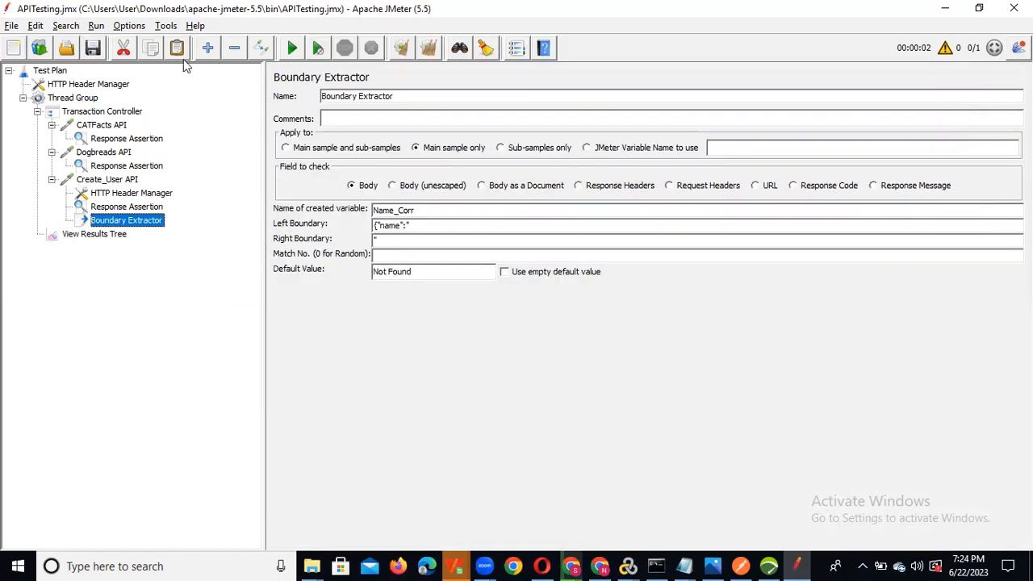
left_click(108, 238)
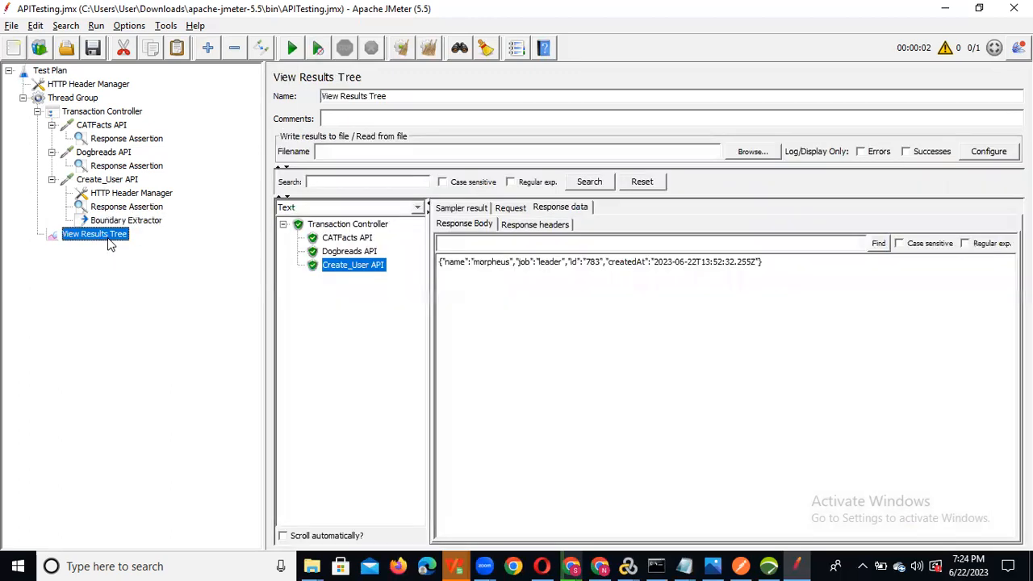
left_click(400, 50)
left_click(294, 51)
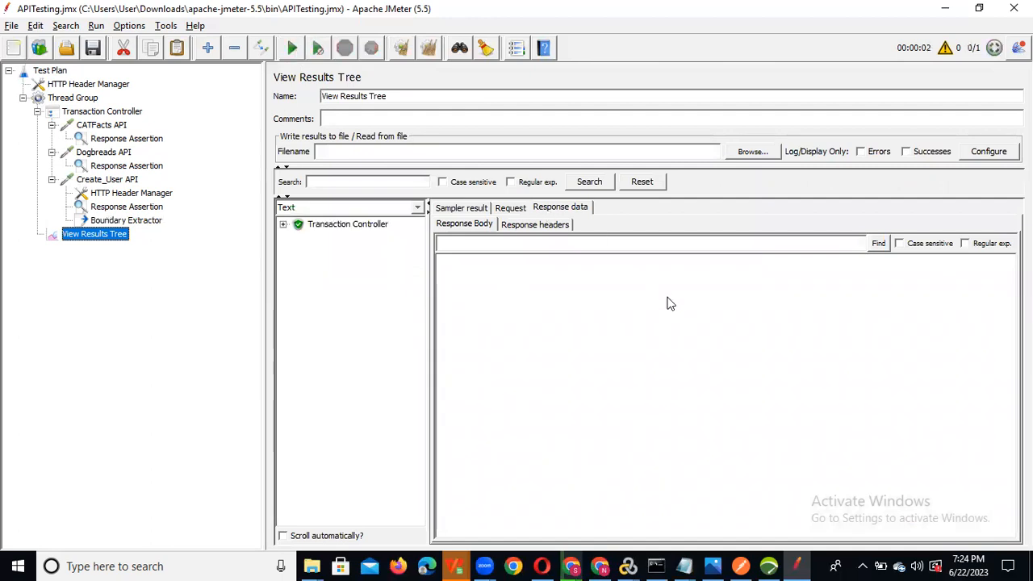
- Expand the Transaction Controller's new results and view the response bodies of the CATFacts, Dogbreads and Create_User APIs
left_click(283, 226)
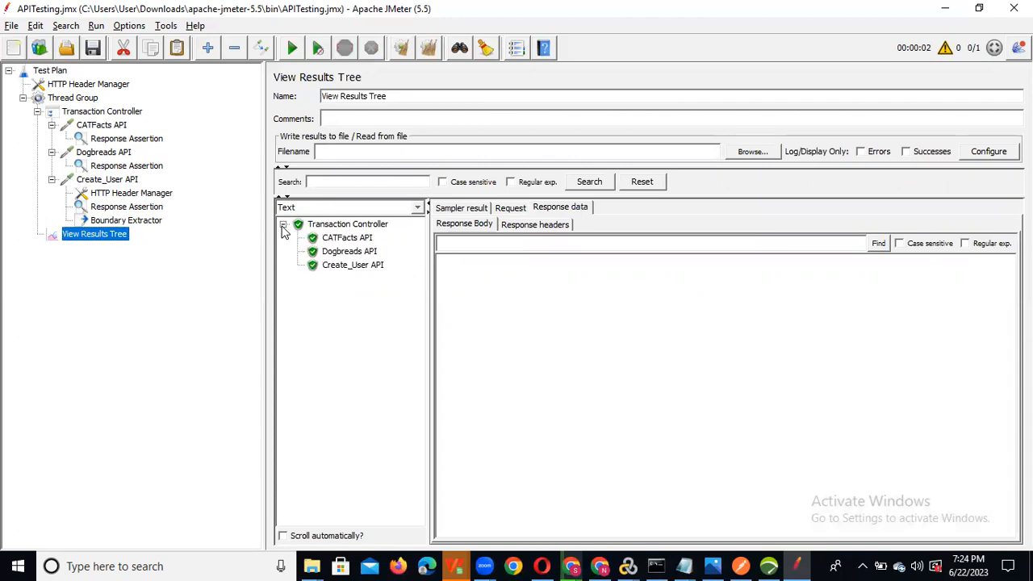
left_click(360, 241)
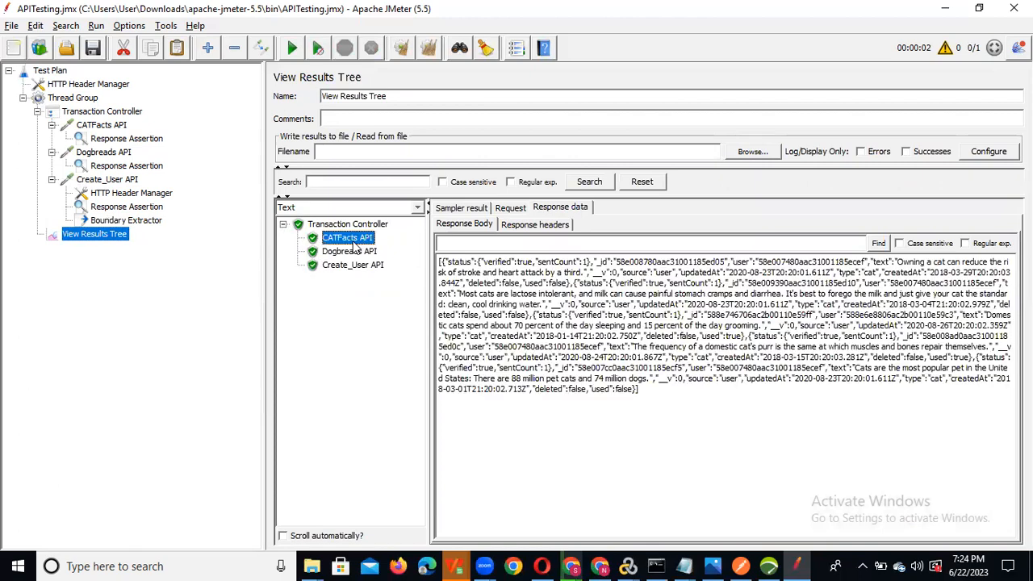
left_click(351, 252)
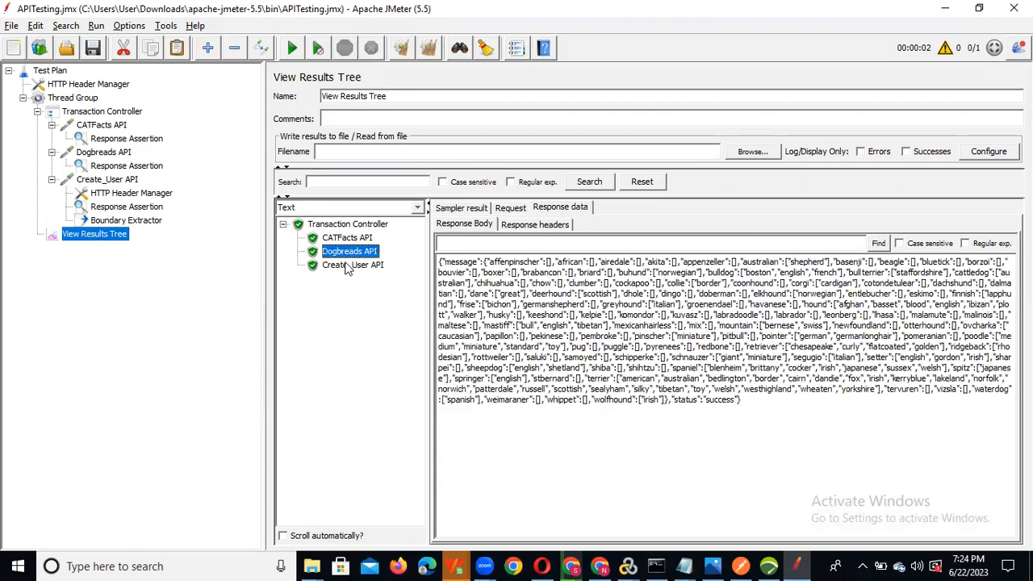
left_click(346, 267)
- Add a Debug Sampler to the Transaction Controller, after the Create_User API request
left_click(123, 222)
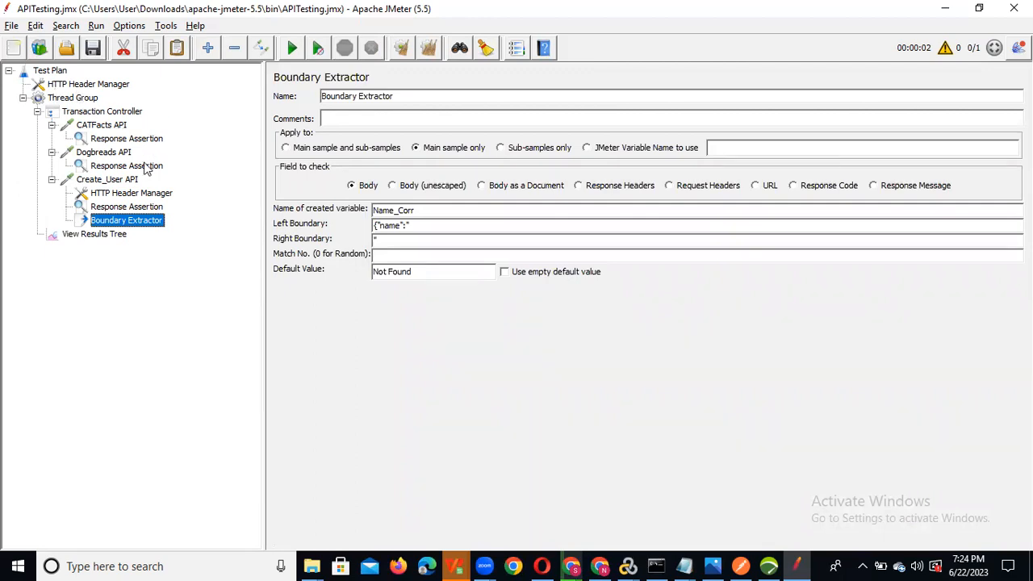
right_click(114, 115)
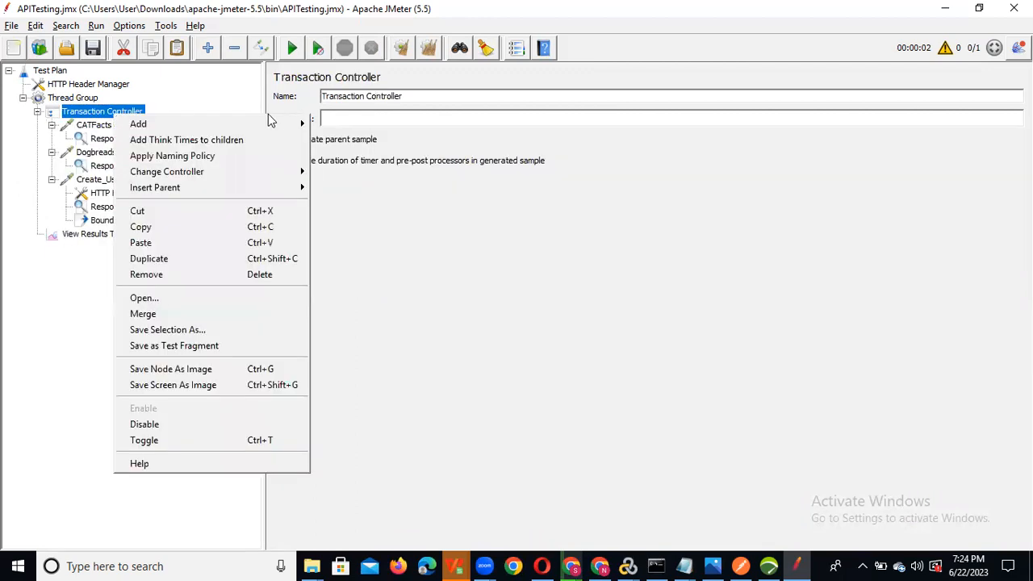
mouse_move(291, 124)
mouse_move(373, 129)
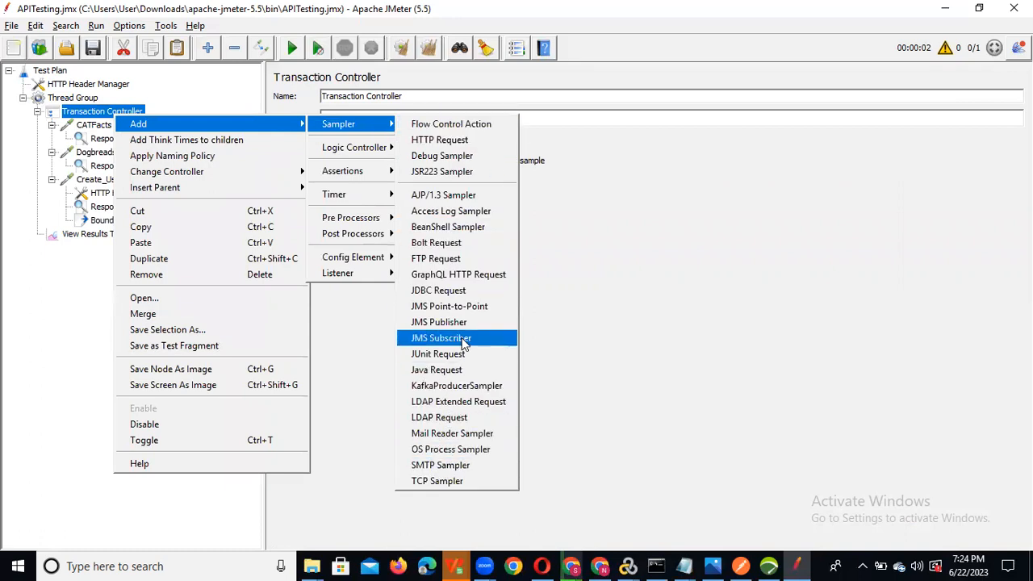
left_click(465, 160)
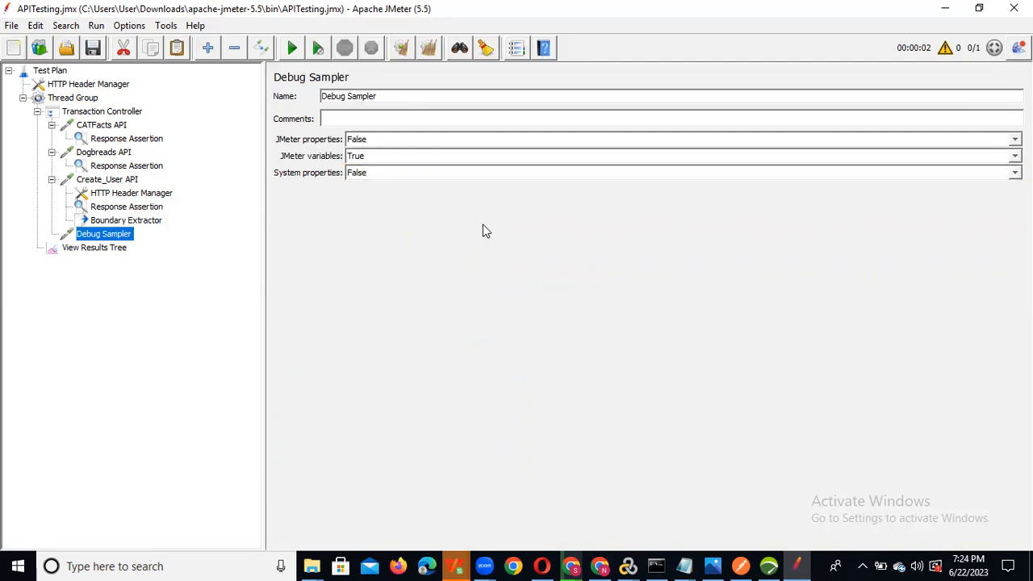
- Rerun the test plan with the previous results cleared, and view the Debug Sampler's response body to check the extracted variable
left_click(98, 249)
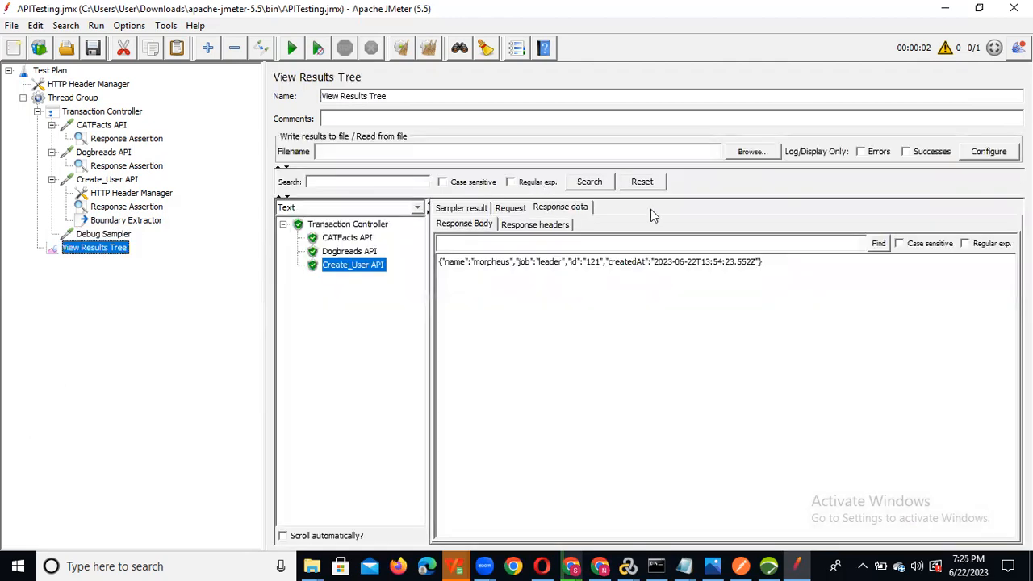
left_click(408, 48)
left_click(292, 48)
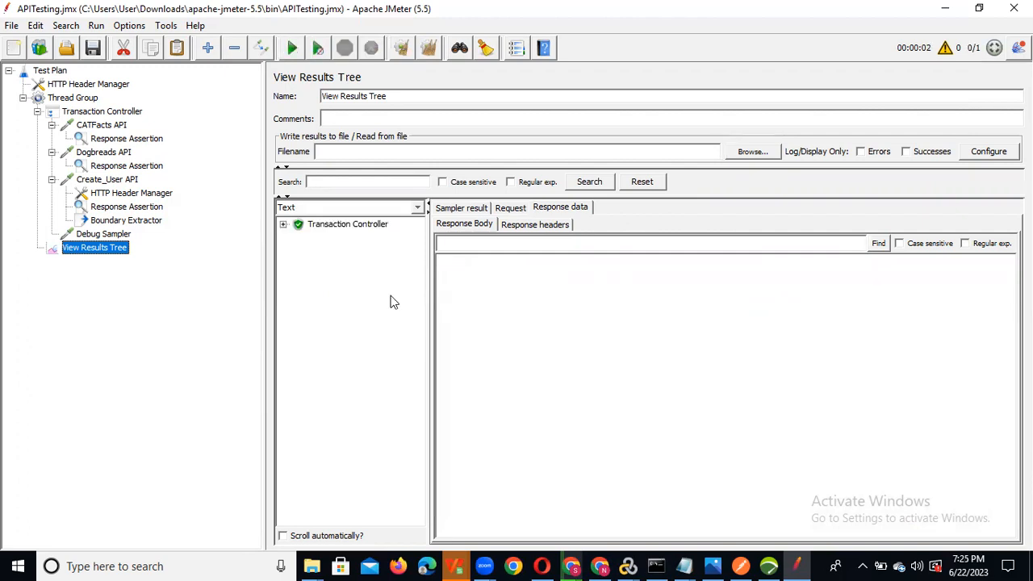
left_click(283, 225)
left_click(347, 279)
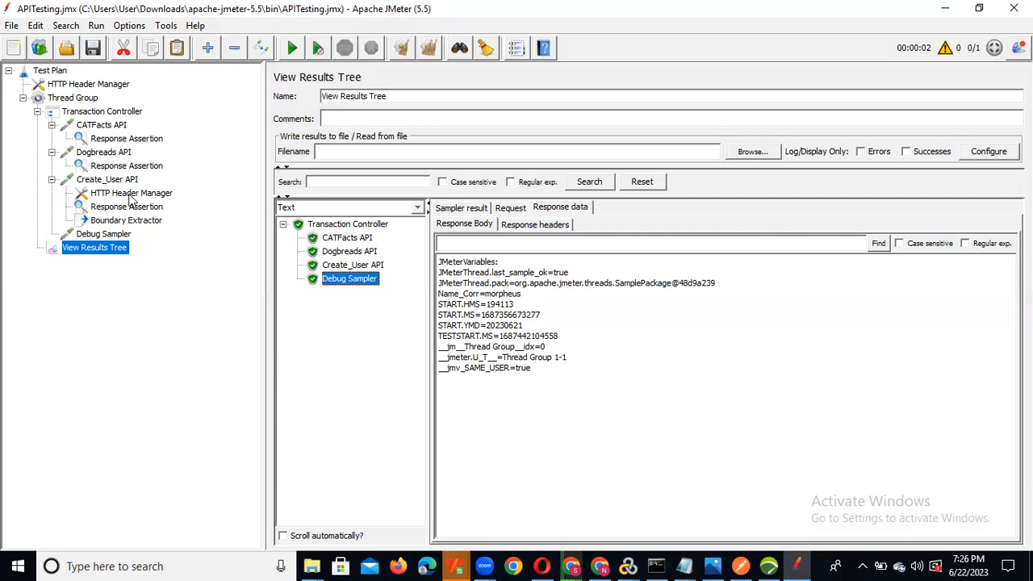
left_click(123, 143)
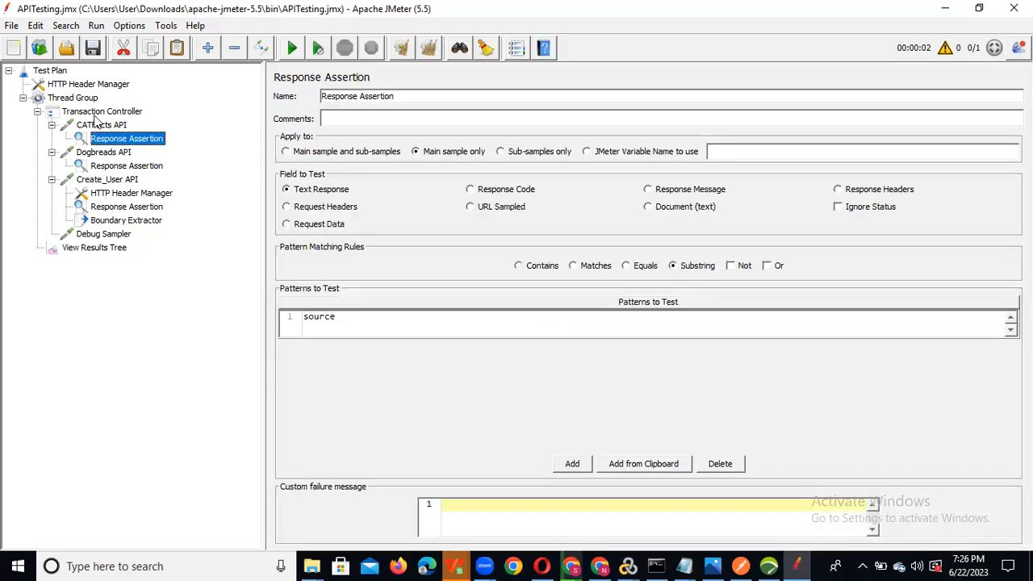
left_click(38, 113)
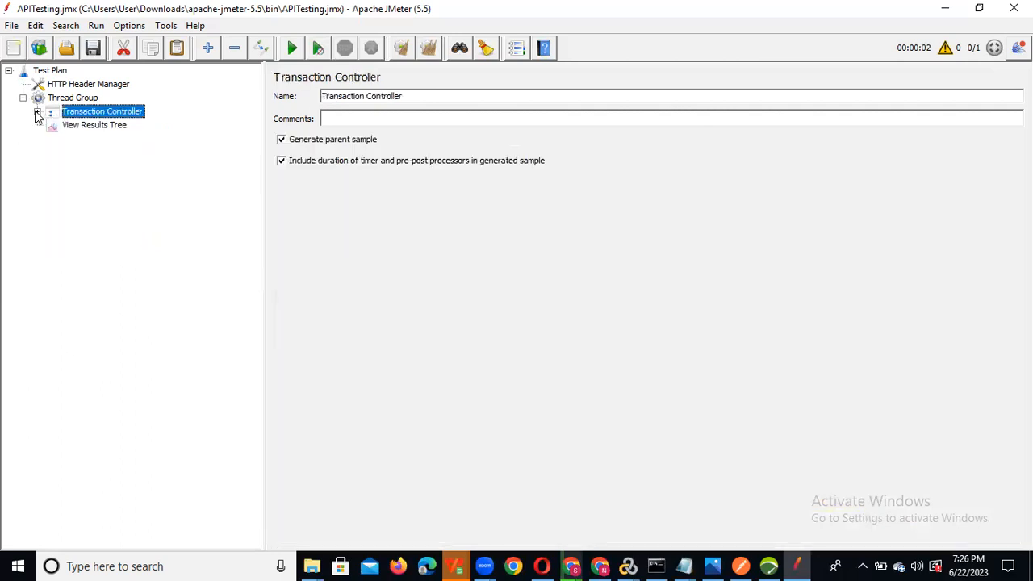
left_click(38, 114)
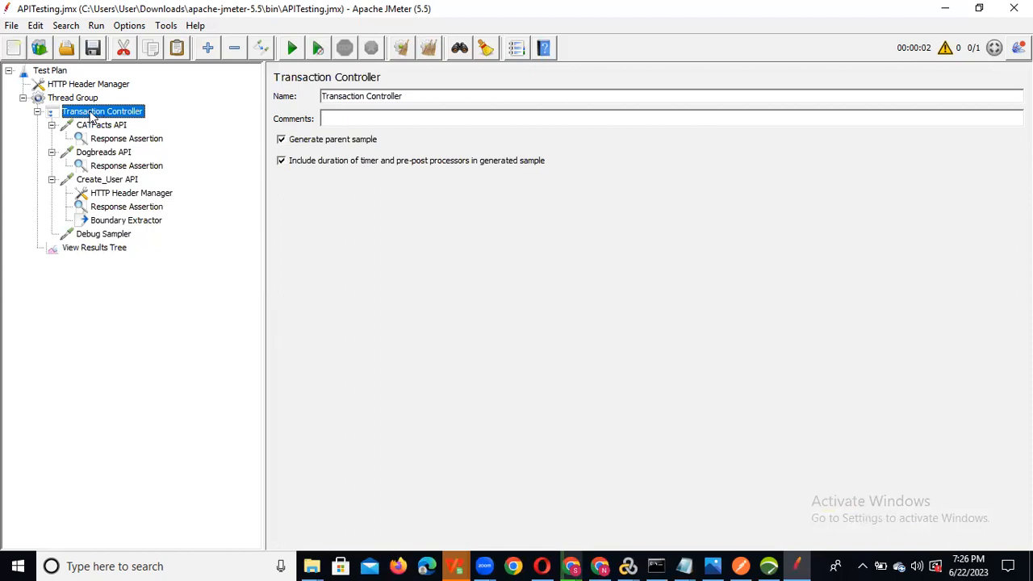
- Rename the Transaction Controller as CATFacts API_T01, reusing the CATFacts API request's name
left_click(52, 126)
left_click(52, 126)
left_click(52, 126)
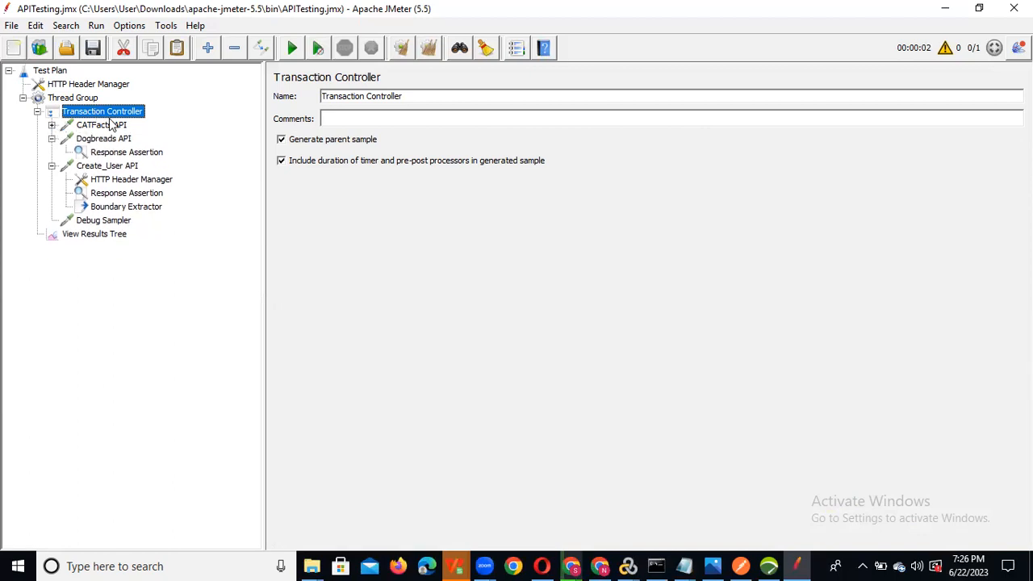
left_click(109, 126)
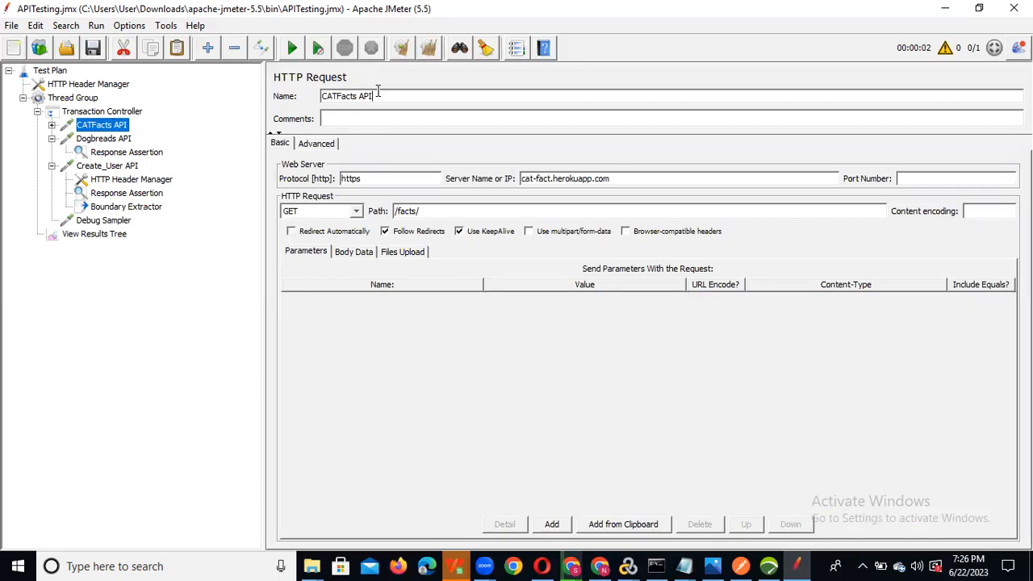
left_click_drag(378, 96, 301, 95)
key("ctrl+c")
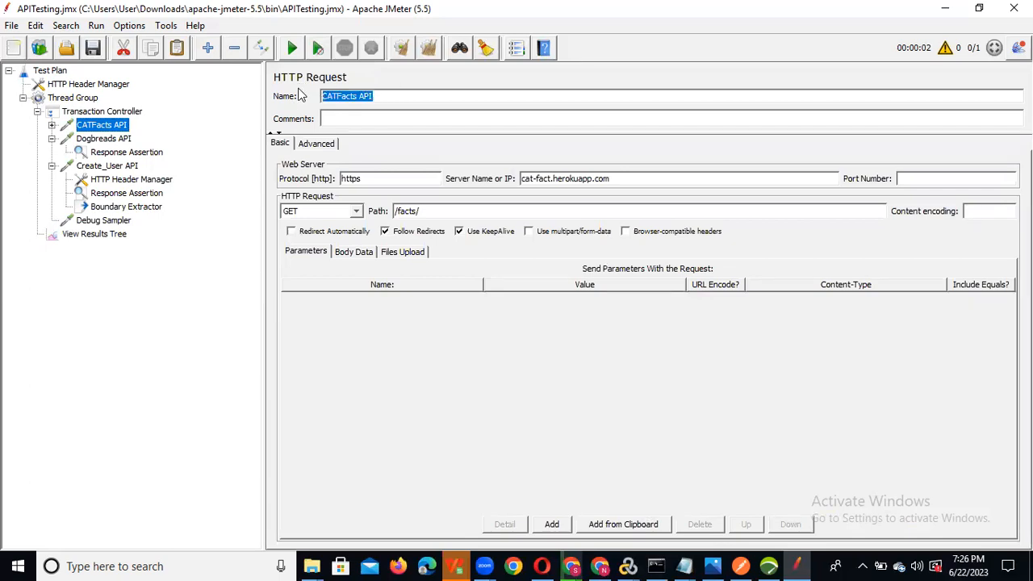
left_click(108, 113)
right_click(107, 114)
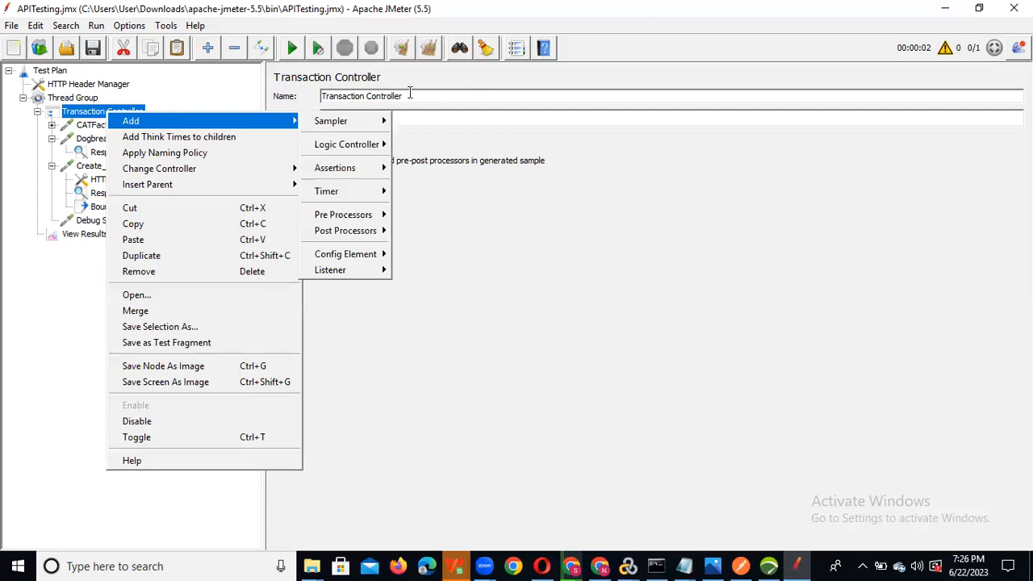
left_click(366, 96)
left_click_drag(366, 96, 307, 83)
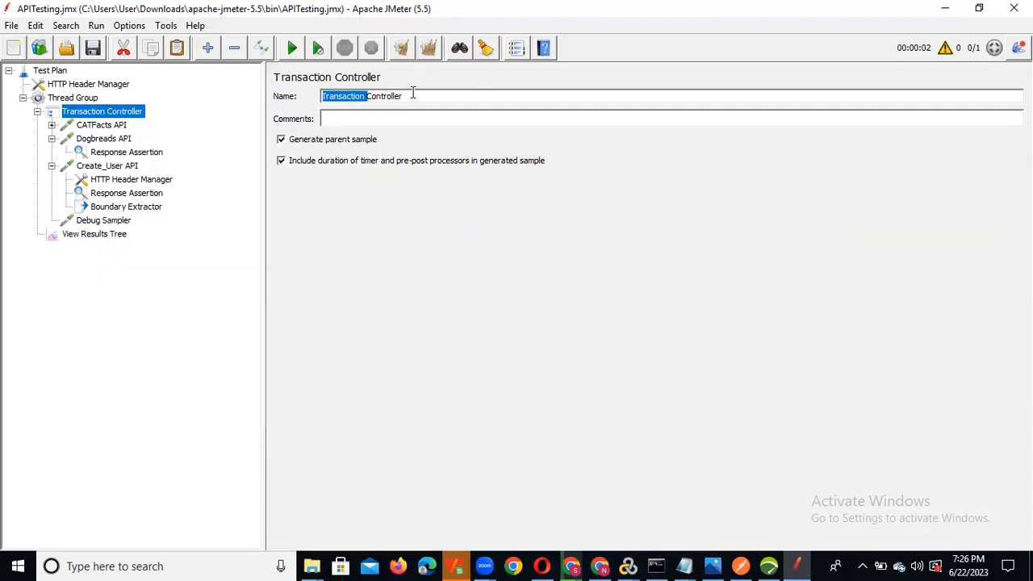
left_click(412, 95)
key("ctrl+a")
key("ctrl+v")
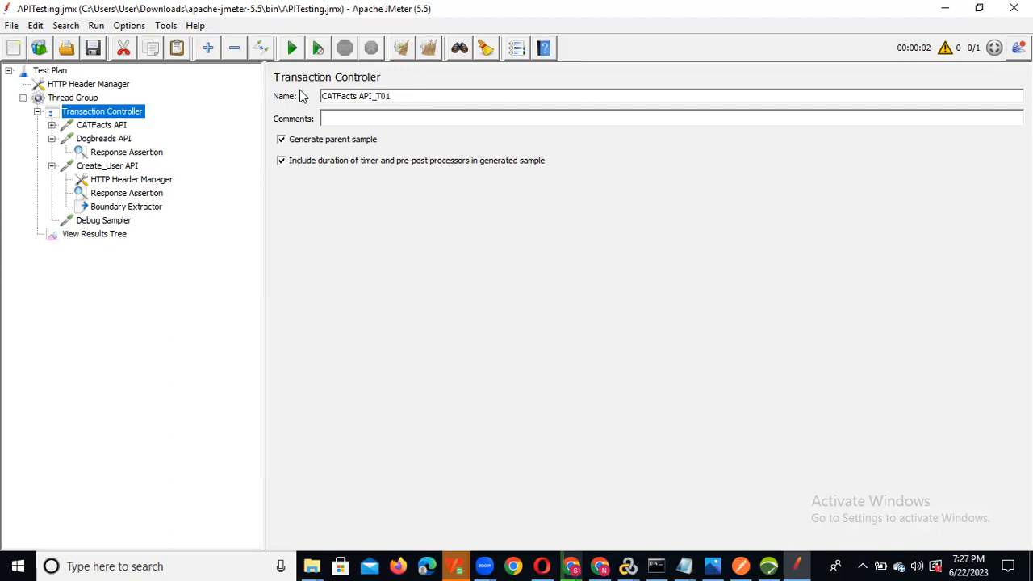
- Move the CATFacts API request to the end of CATFacts API_T01 and add a new Transaction Controller to the Thread Group
left_click(102, 125)
left_click_drag(101, 116, 101, 112)
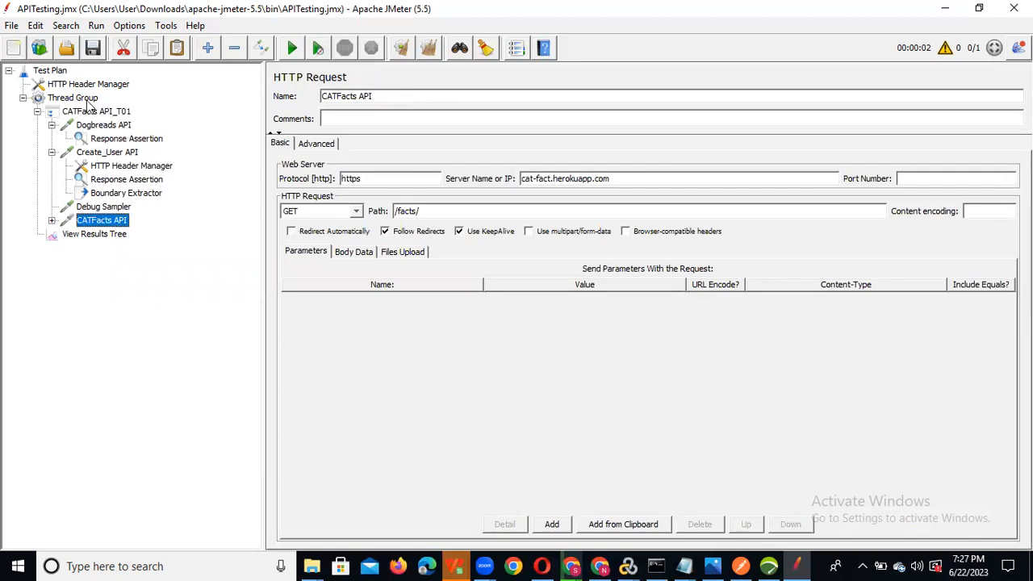
left_click(87, 101)
right_click(87, 100)
mouse_move(179, 115)
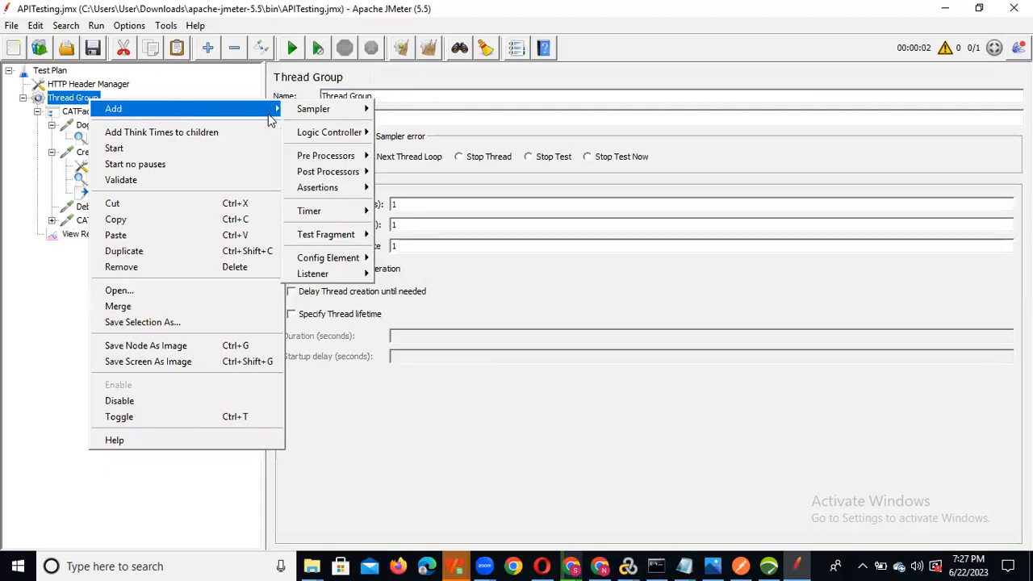
mouse_move(362, 139)
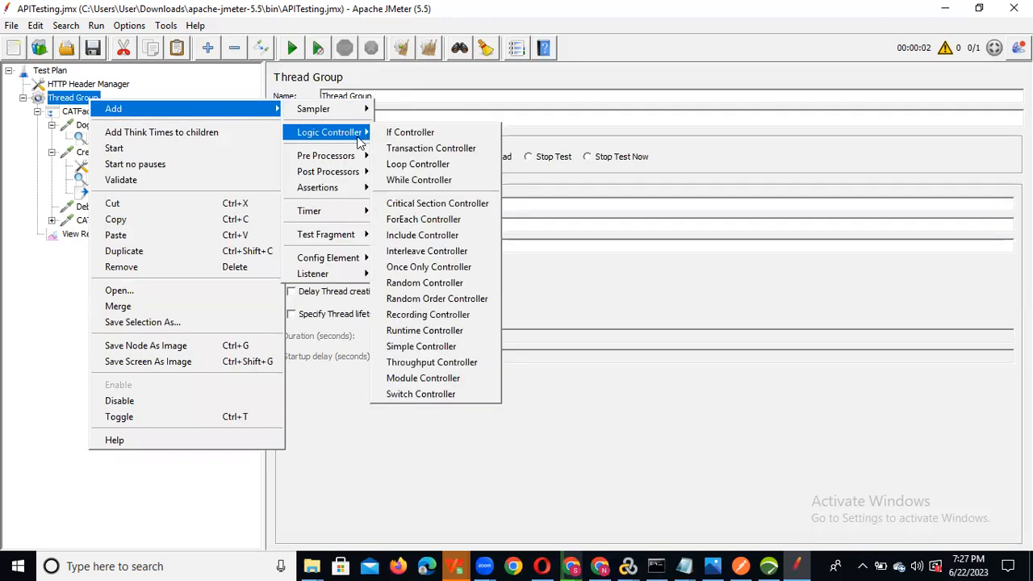
mouse_move(352, 264)
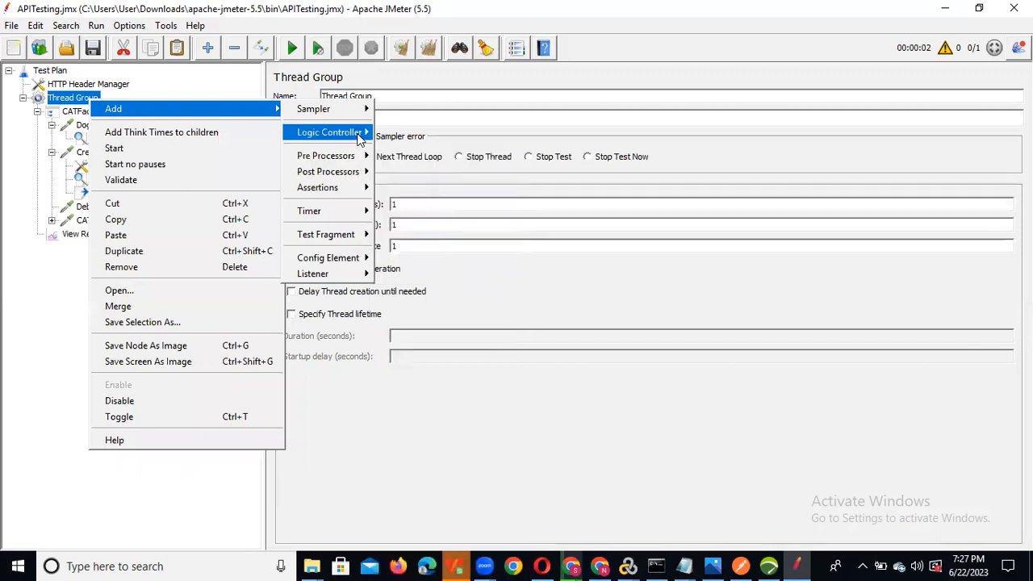
left_click(408, 146)
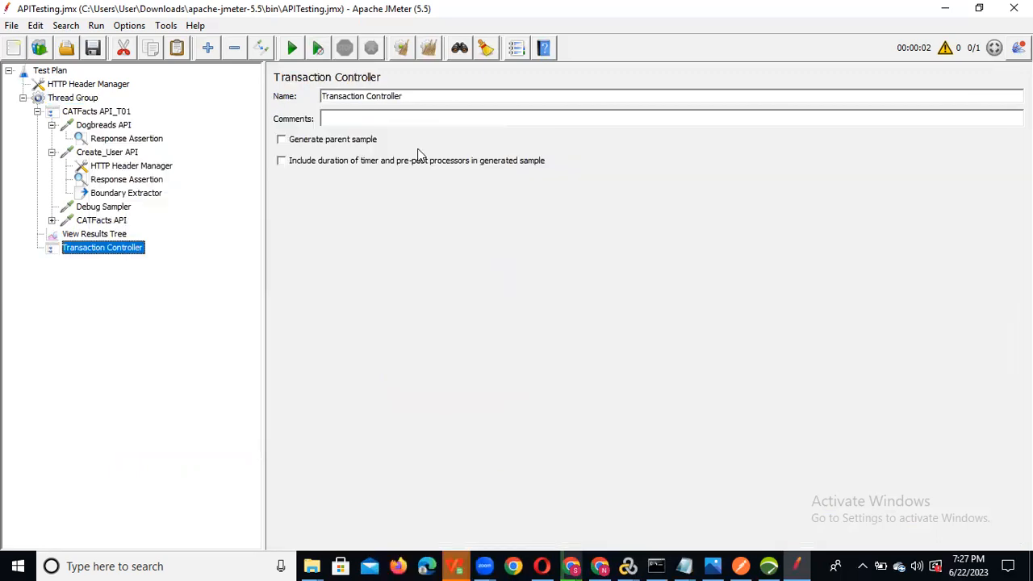
- Add another Transaction Controller inside the CATFacts API_T01 controller
left_click(94, 113)
right_click(93, 115)
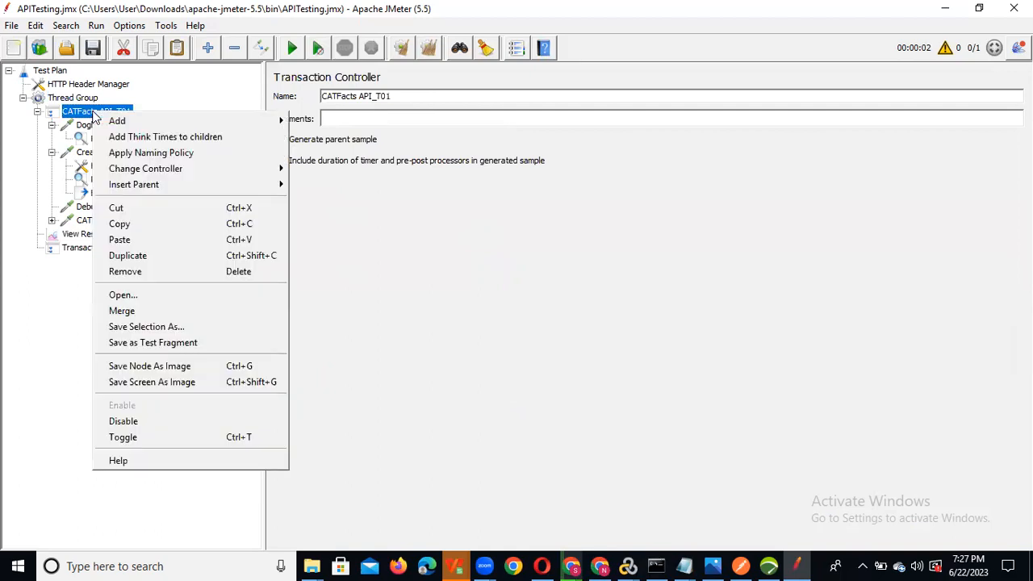
mouse_move(237, 122)
mouse_move(375, 120)
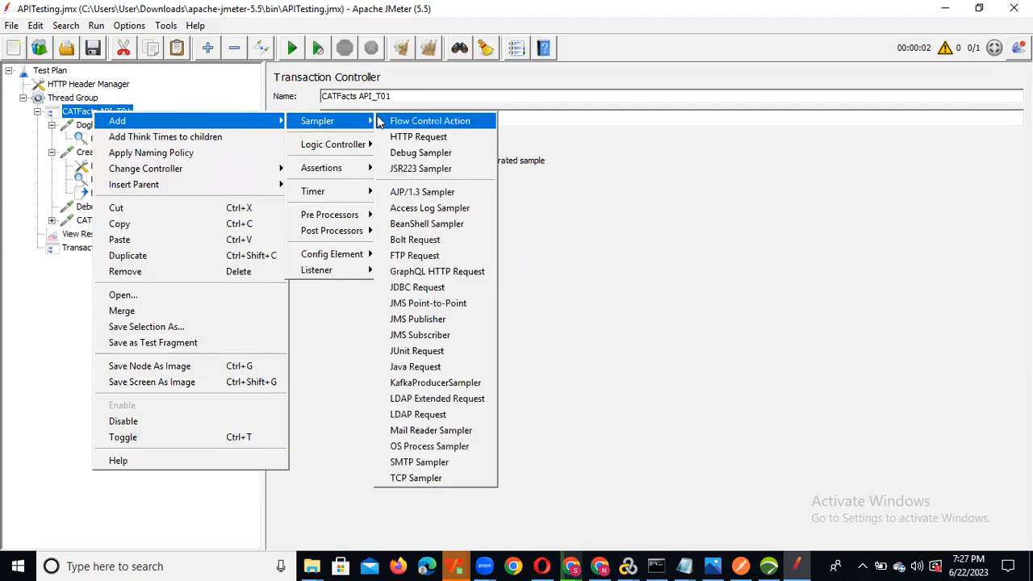
mouse_move(355, 145)
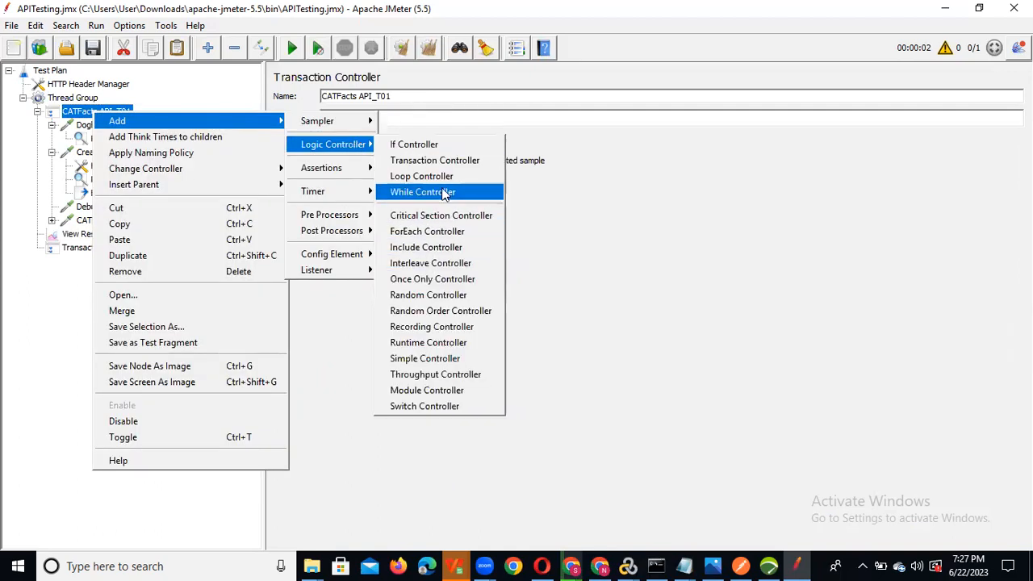
left_click(452, 161)
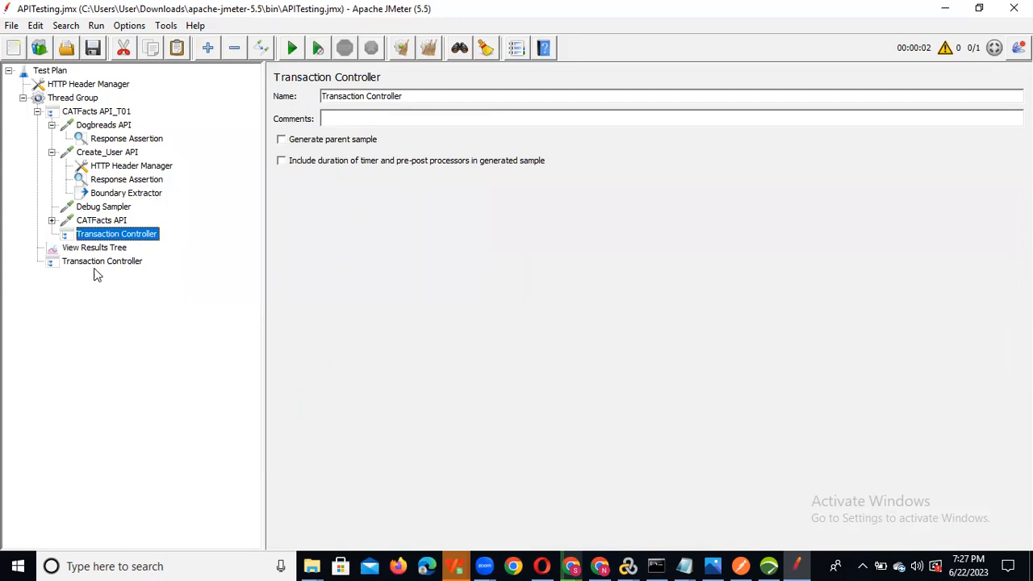
- Put Create_User API into one new Transaction Controller after Dogbreads API, and nest the other controller inside it, containing CATFacts API
left_click_drag(101, 261, 105, 155)
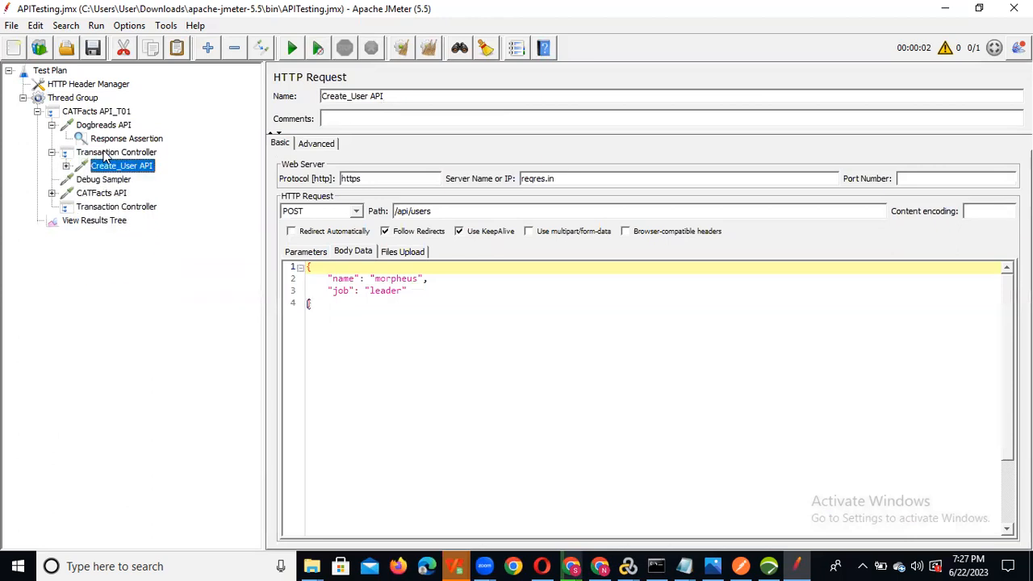
left_click(109, 207)
left_click_drag(105, 179, 133, 184)
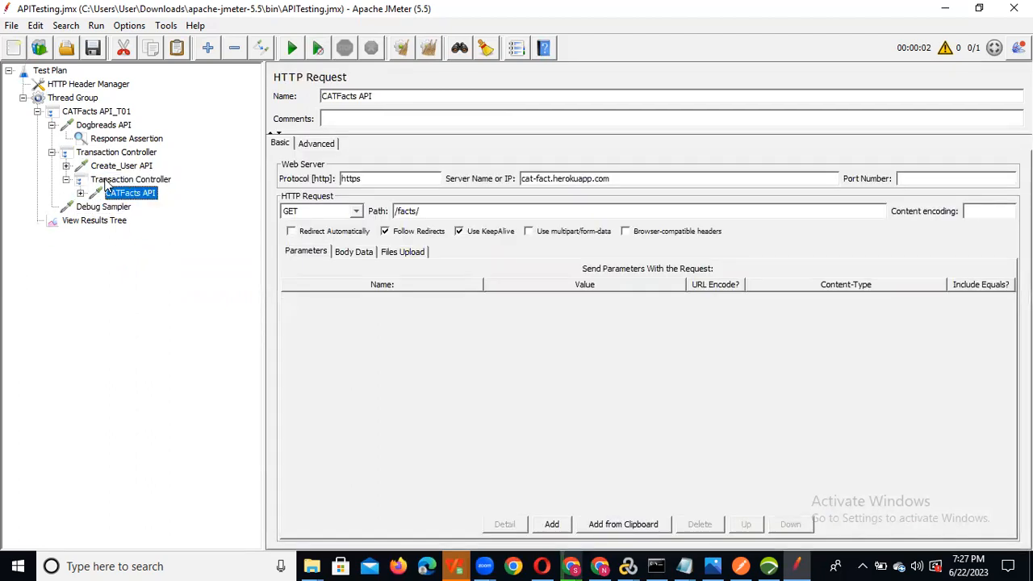
left_click(66, 180)
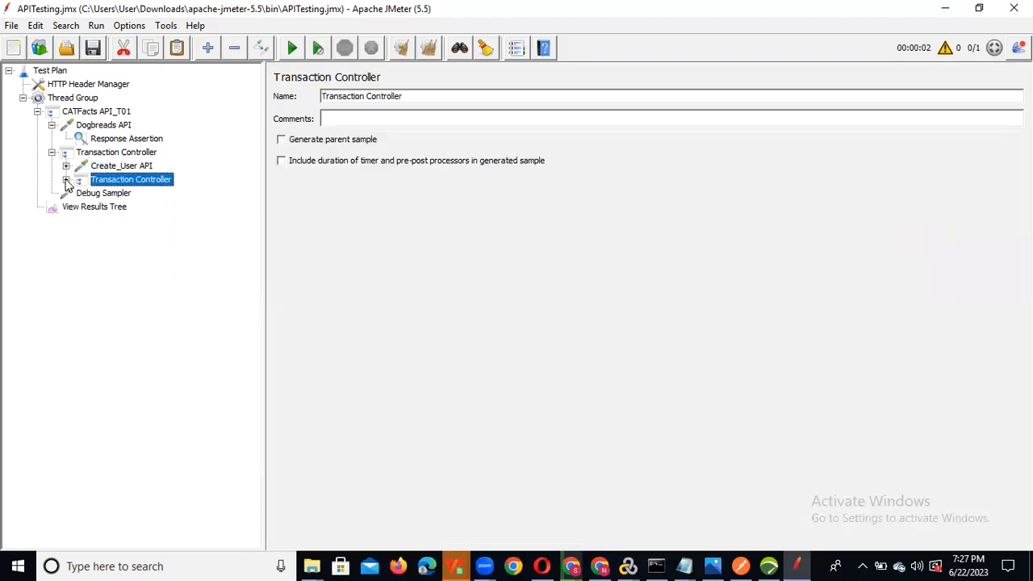
left_click(55, 155)
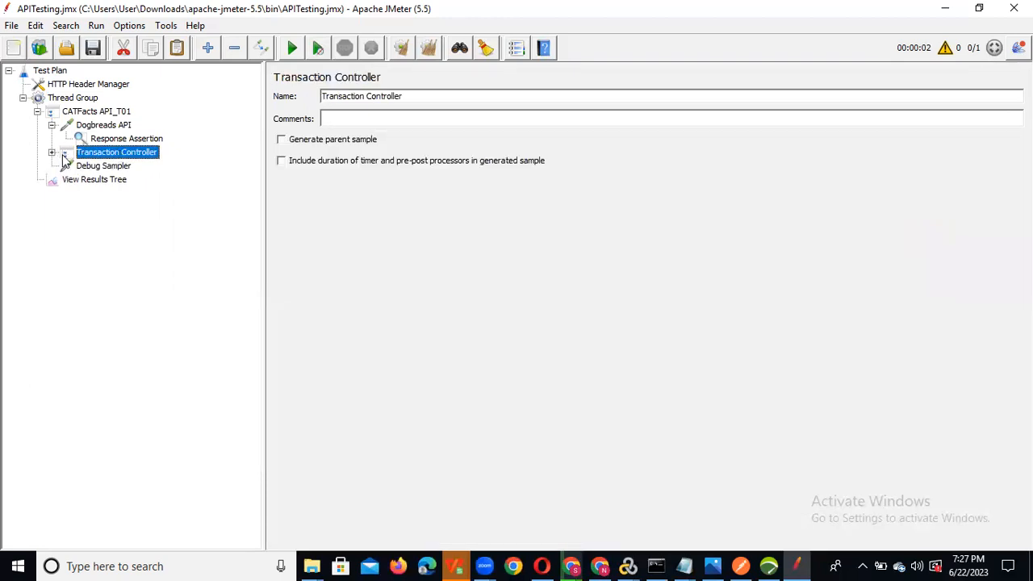
- Rename the Transaction Controller that holds Create_User API as Create_User API_T02, reusing the request's name
left_click(119, 166)
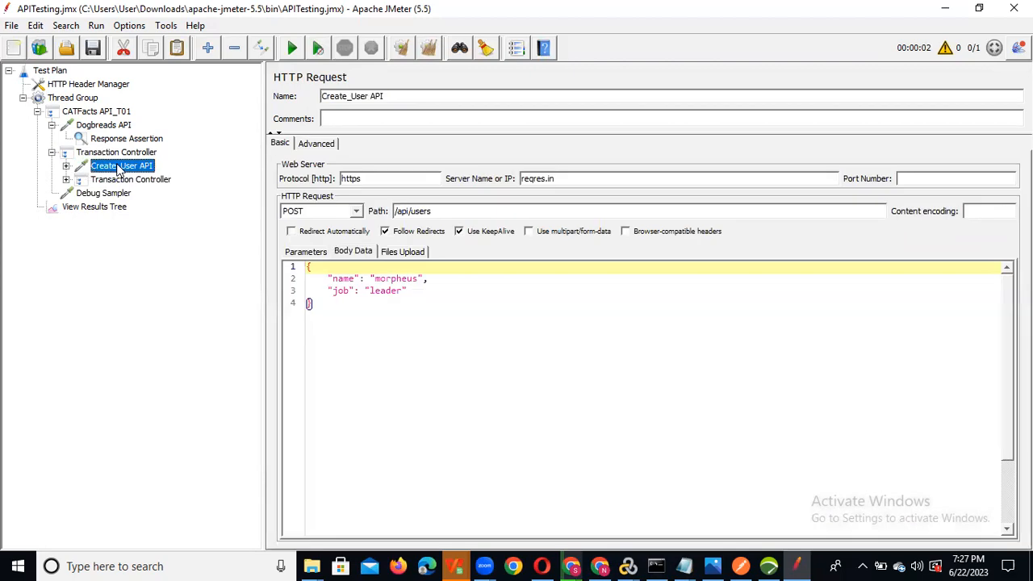
left_click_drag(396, 93, 227, 92)
key("ctrl+c")
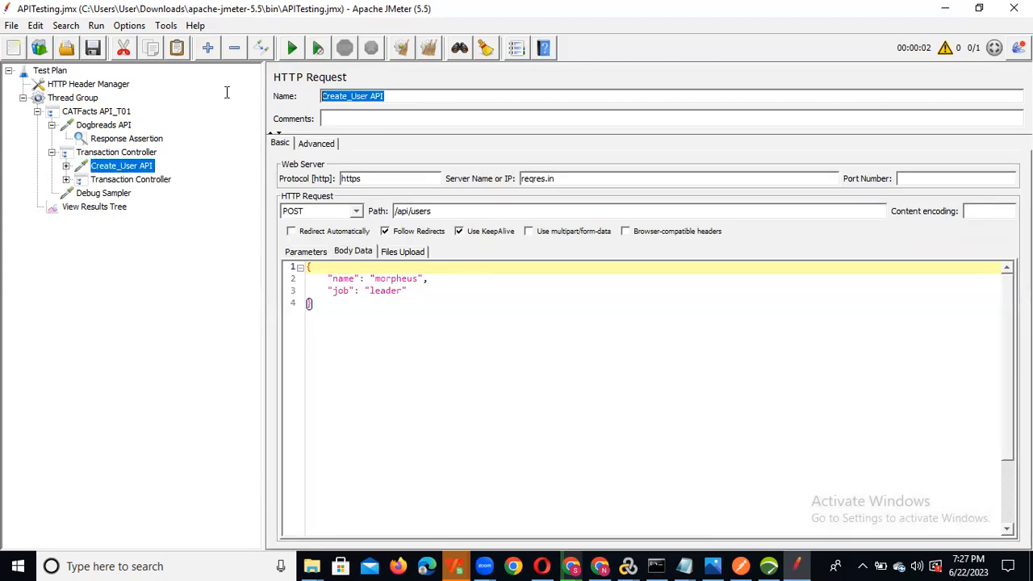
left_click(116, 153)
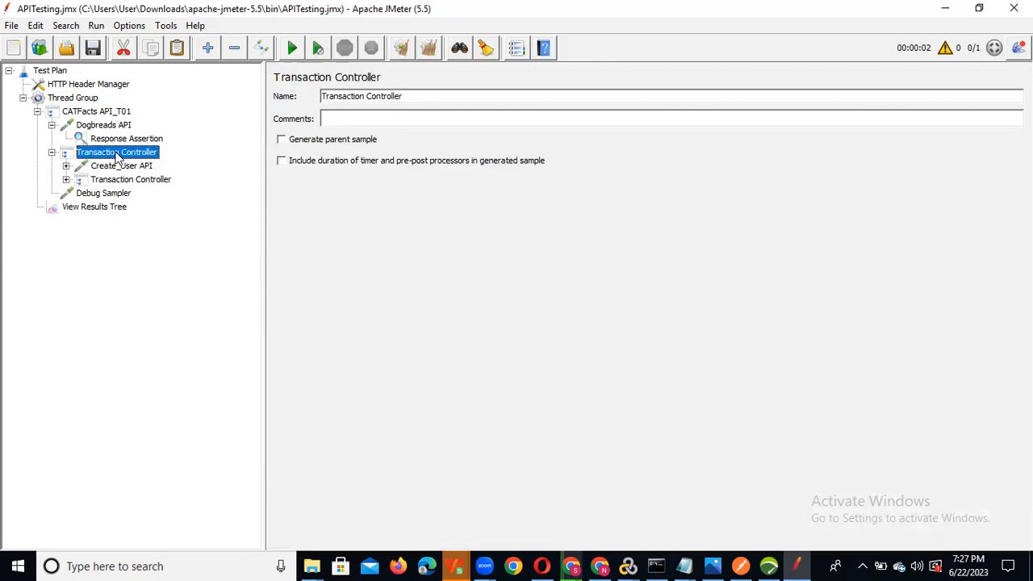
left_click_drag(425, 100, 271, 90)
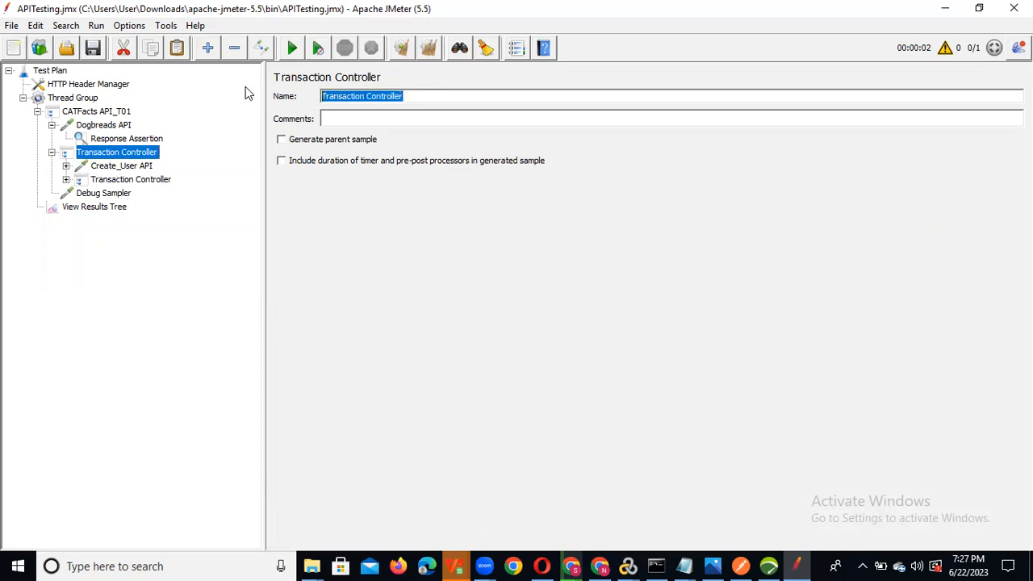
key("ctrl+v")
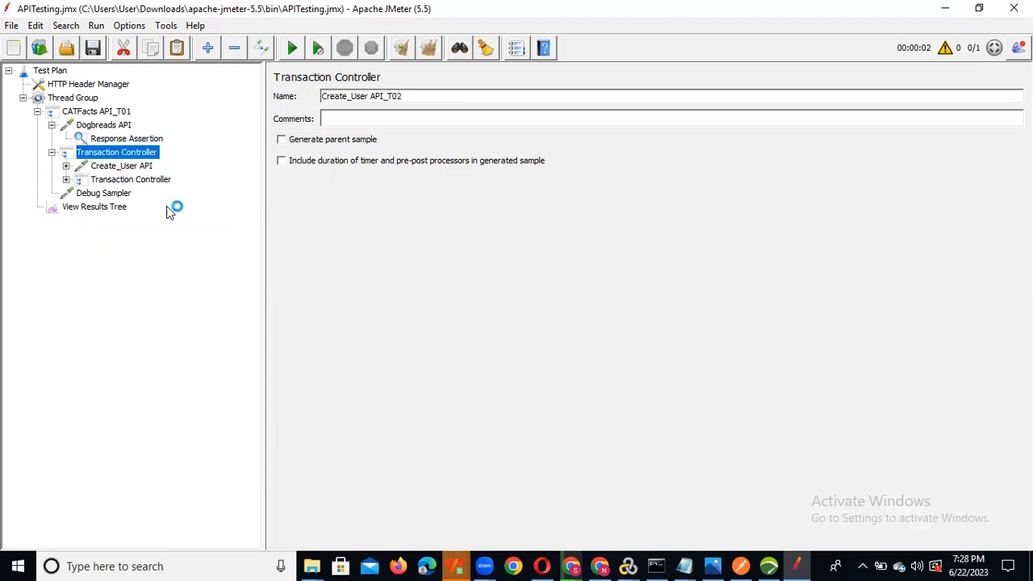
left_click(127, 167)
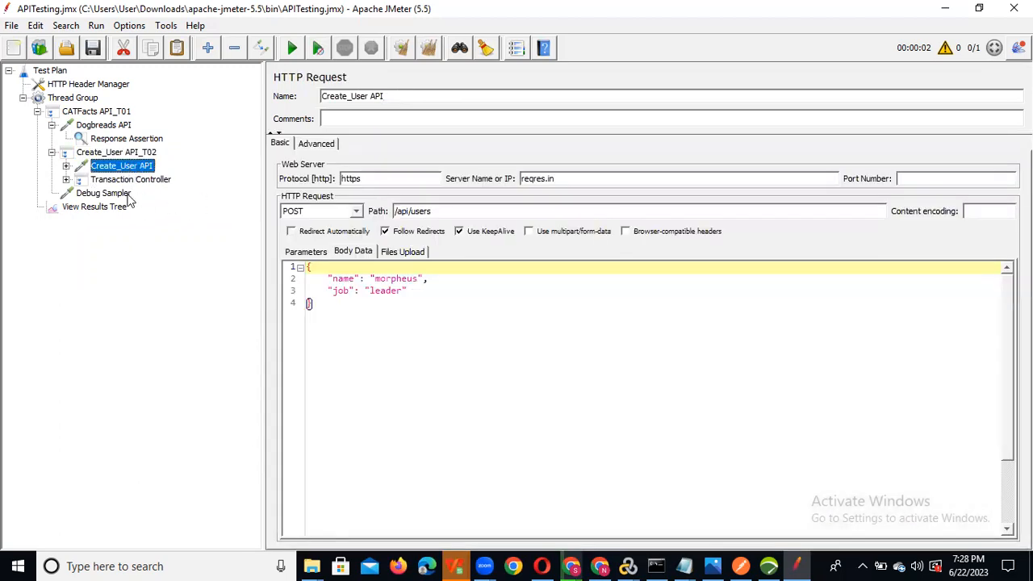
- Rename the nested Transaction Controller that holds CATFacts API as CATFacts API_T03, reusing the request's name
left_click(116, 179)
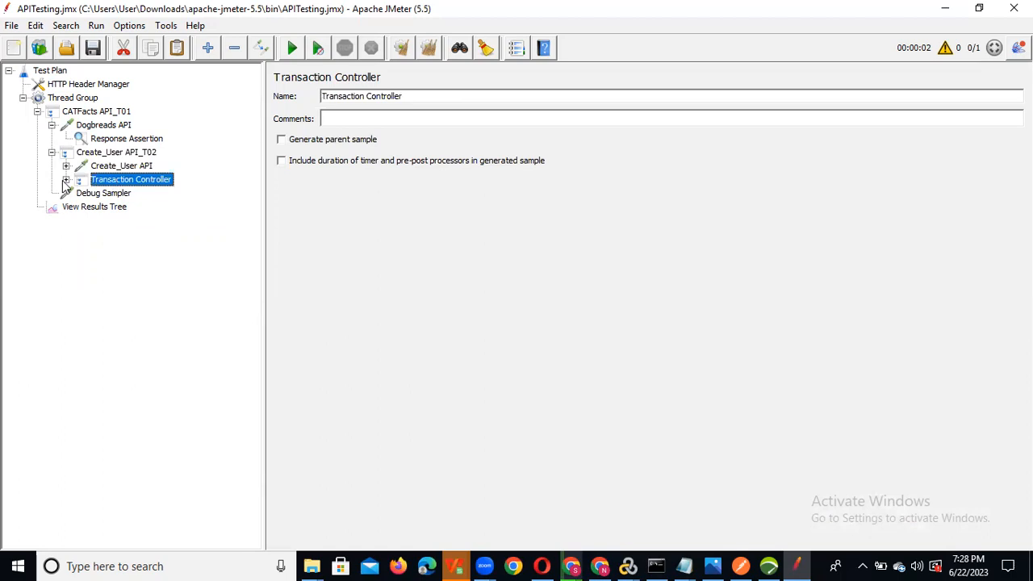
left_click(66, 179)
left_click(125, 193)
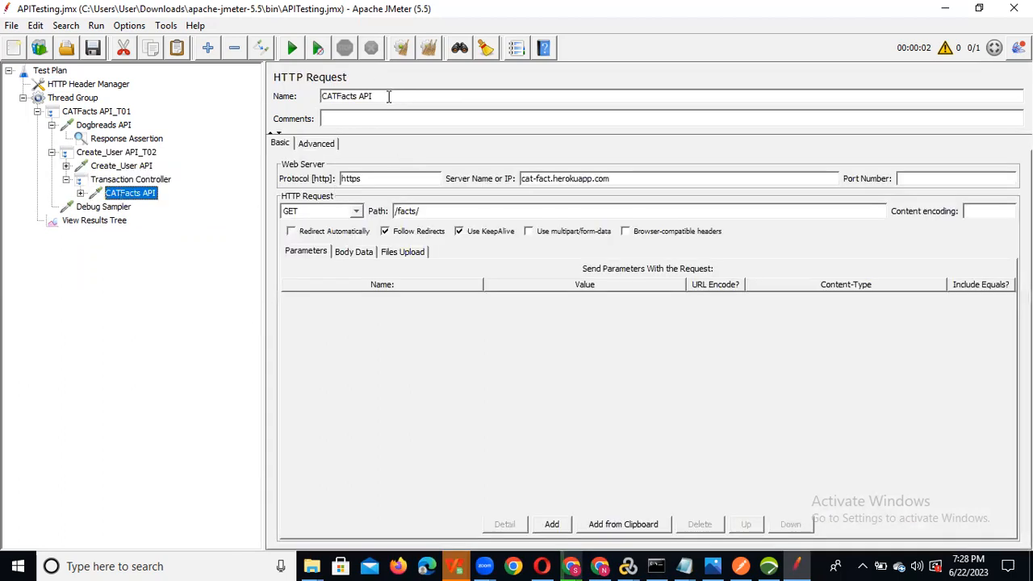
left_click_drag(388, 96, 283, 95)
key("ctrl+c")
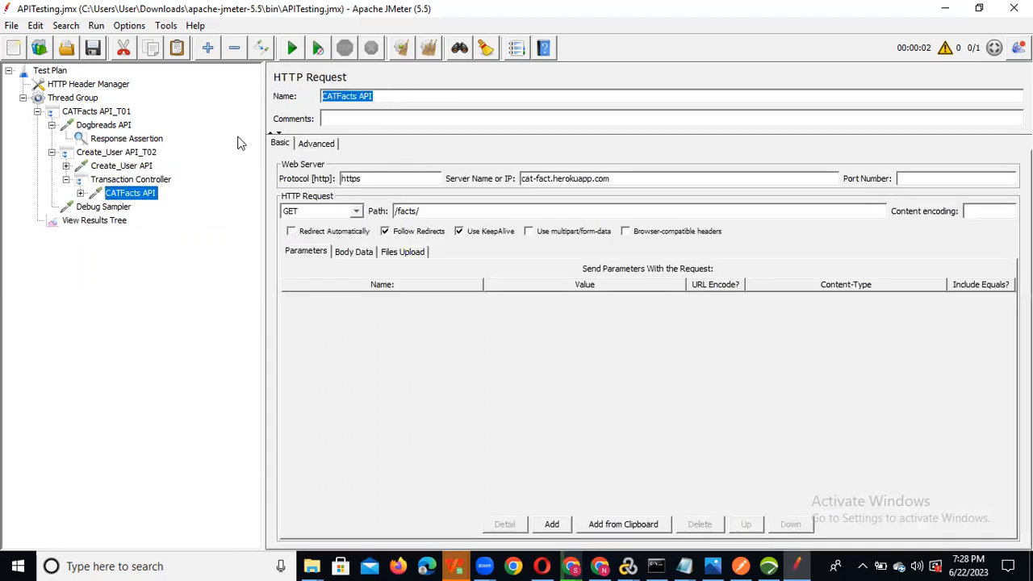
left_click(151, 181)
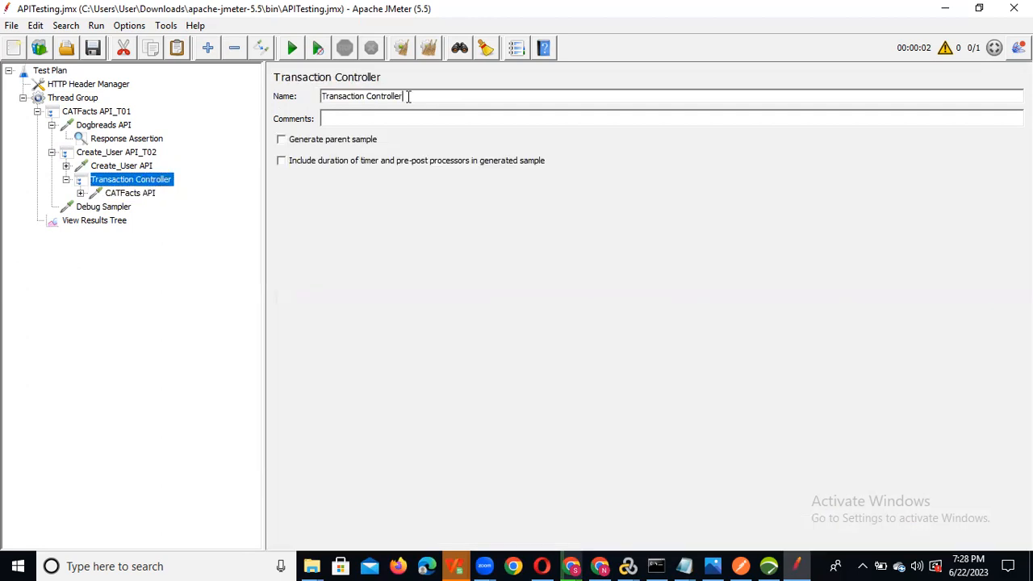
left_click_drag(408, 96, 179, 80)
key("ctrl+v")
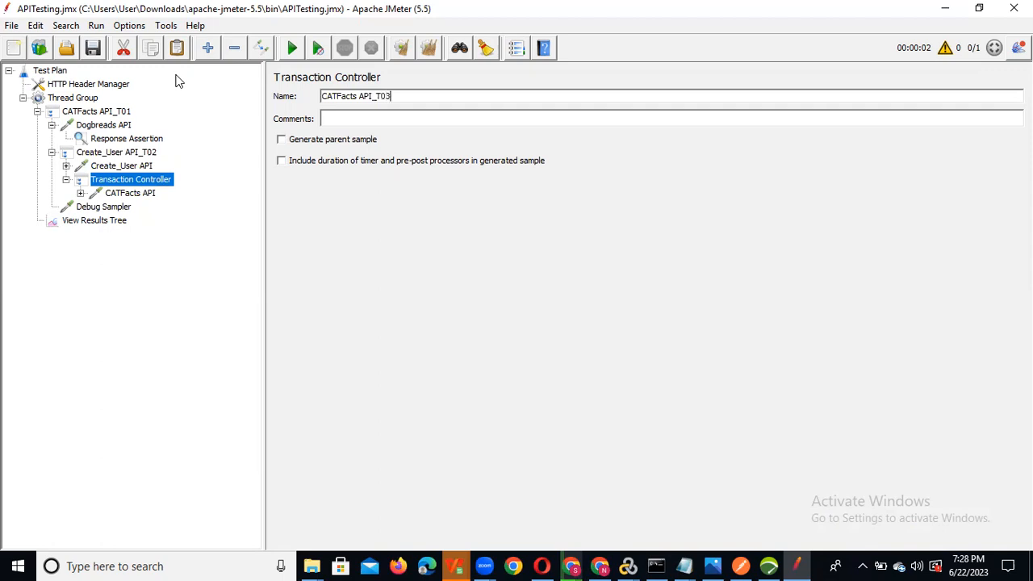
left_click(111, 127)
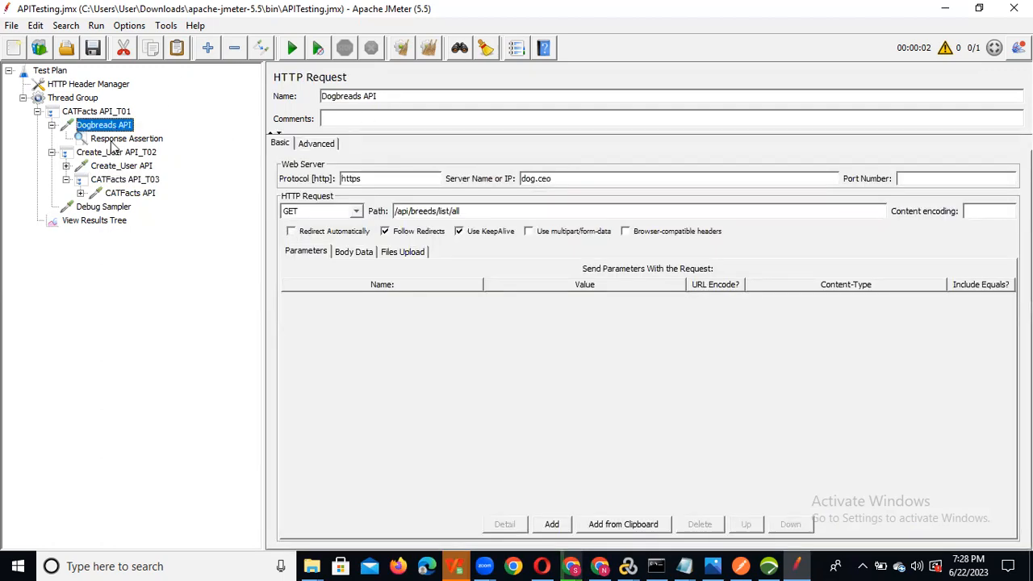
left_click(38, 113)
left_click(37, 112)
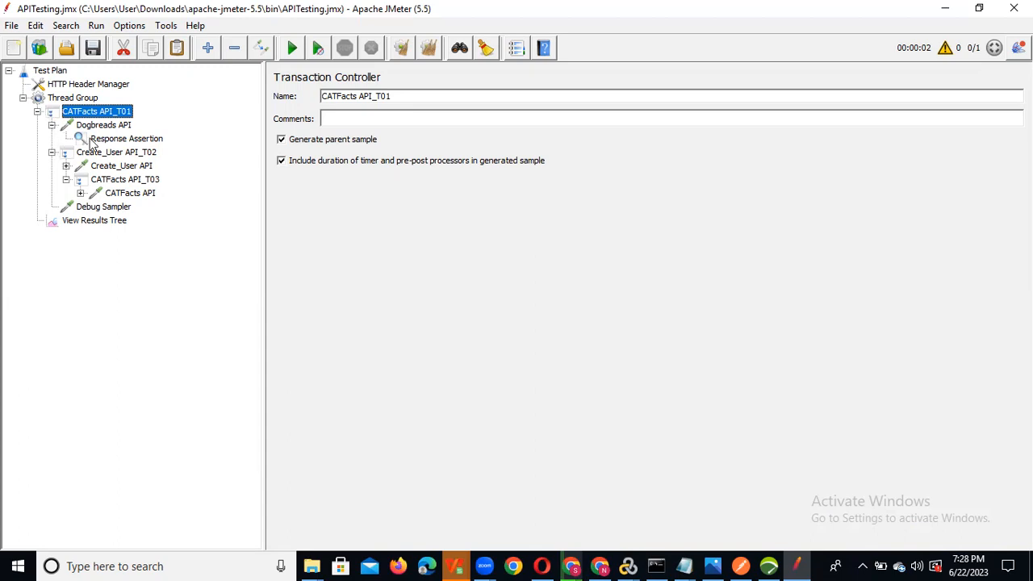
- Move the Create_User API_T02 controller out of CATFacts API_T01, placing it as the first element directly under Thread Group
left_click(36, 112)
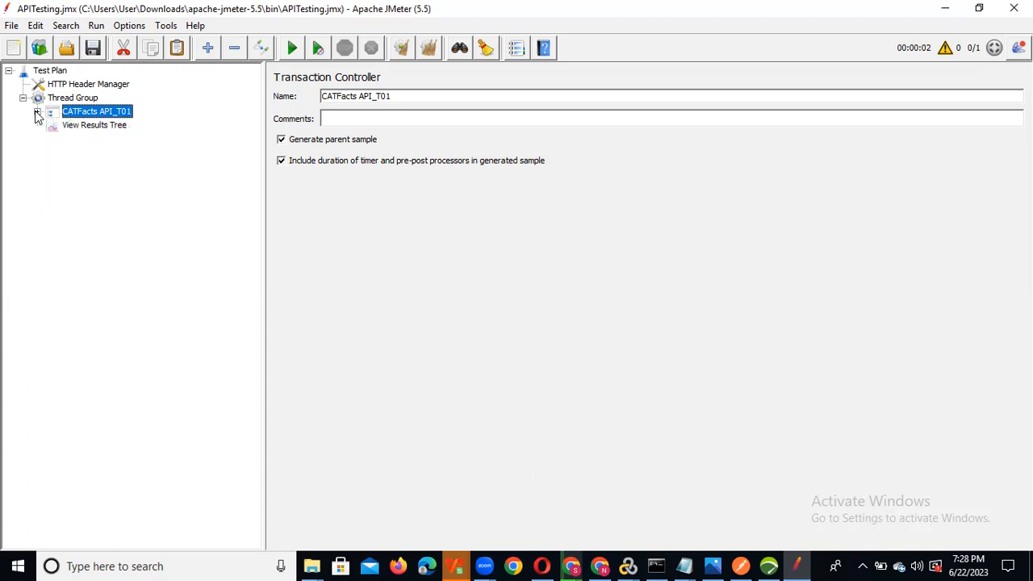
left_click(36, 113)
left_click_drag(111, 155, 92, 110)
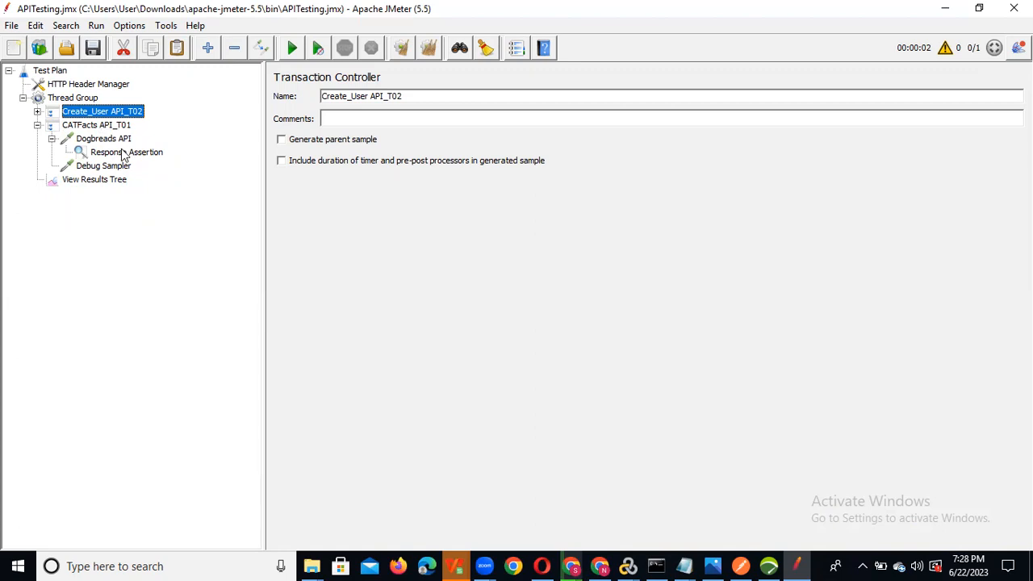
- Move Dogbreads API with its Response Assertion out of CATFacts API_T01, placing it directly under Thread Group after Create_User API_T02
left_click(106, 140)
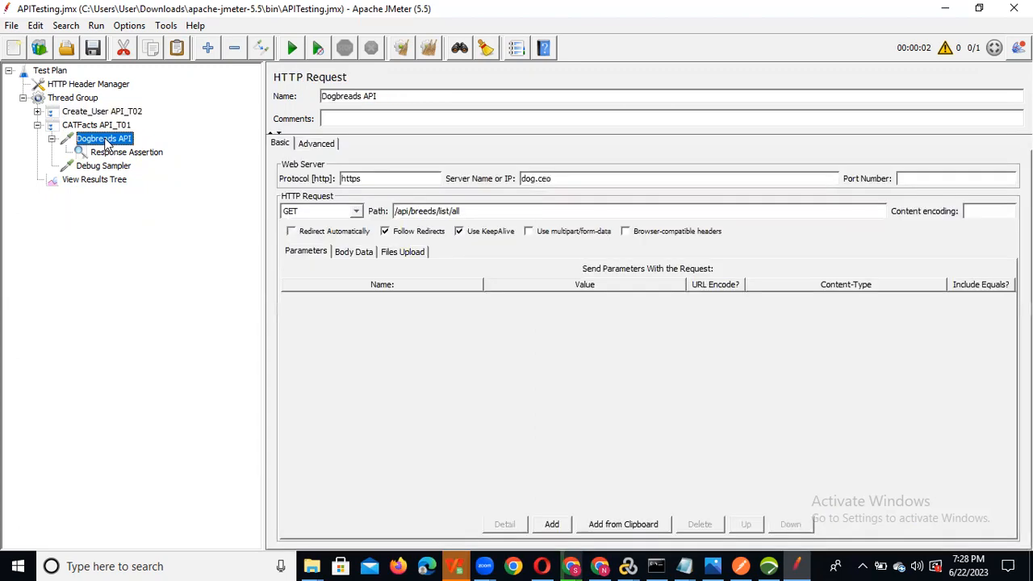
left_click(52, 139)
left_click(52, 139)
left_click(51, 139)
left_click_drag(91, 143, 137, 122)
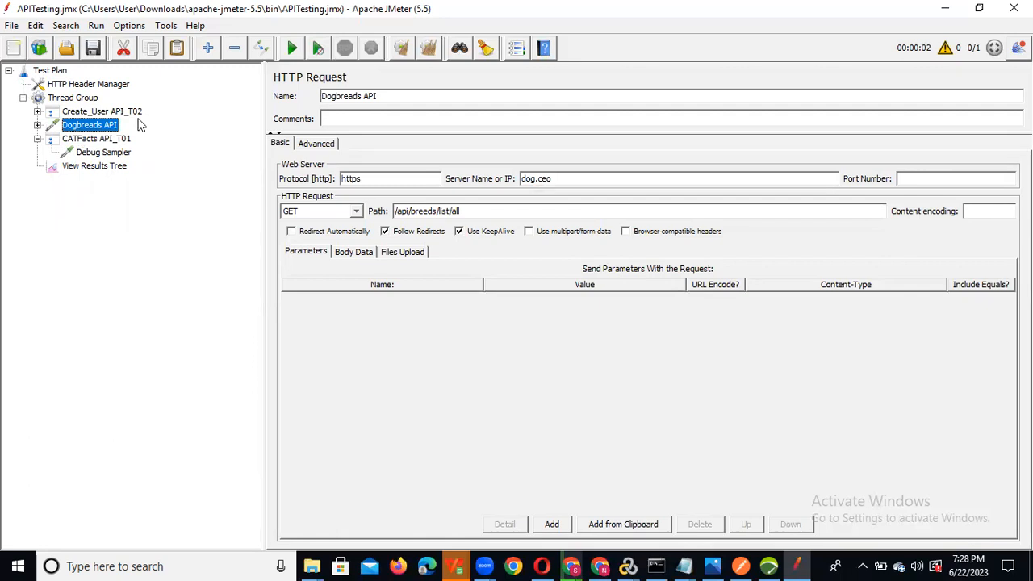
- Try to move Debug Sampler out of the CATFacts API_T01 controller to another place under Thread Group
left_click(38, 140)
left_click(38, 140)
left_click(37, 126)
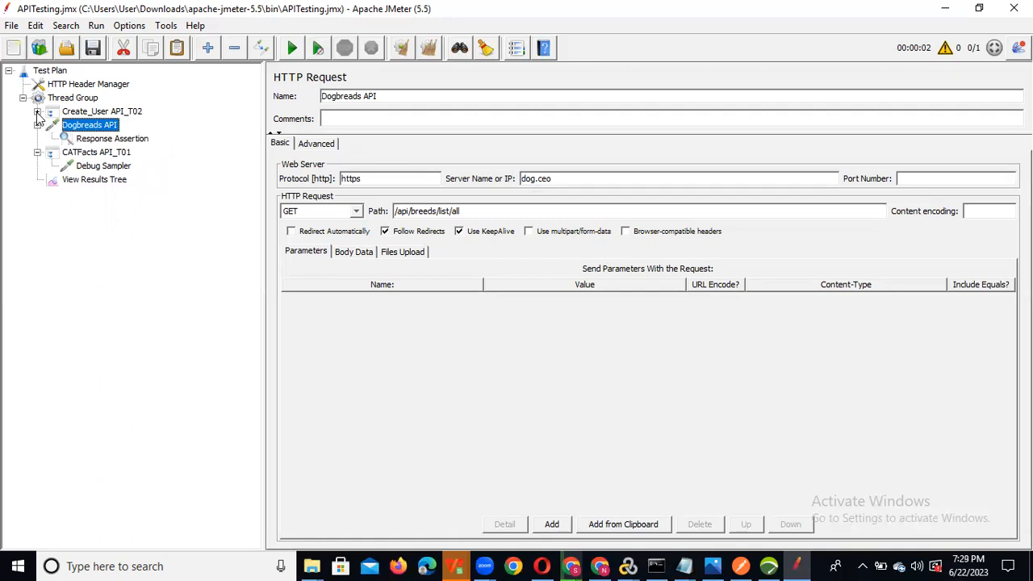
left_click(37, 112)
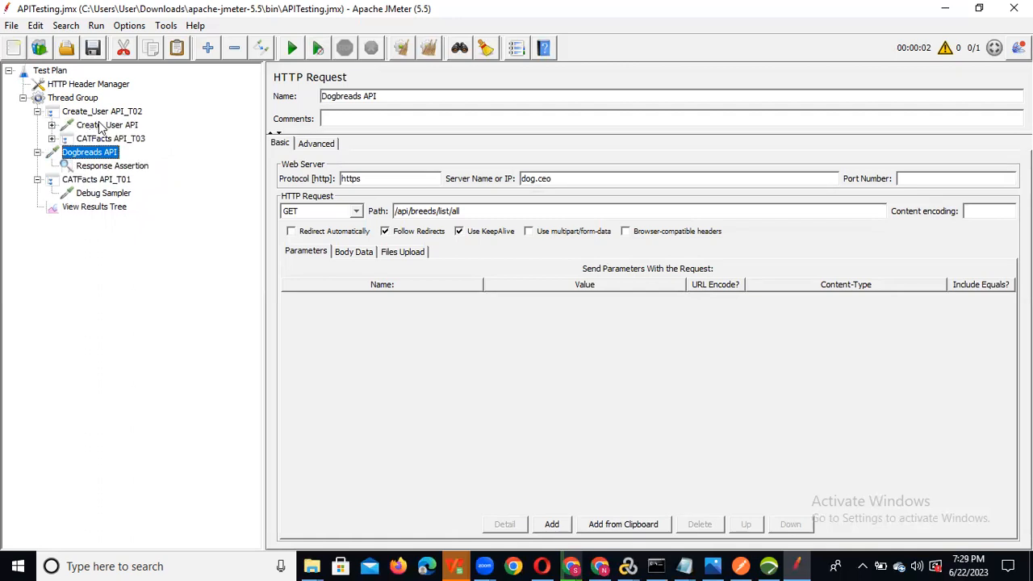
left_click(51, 139)
left_click(37, 166)
left_click(37, 167)
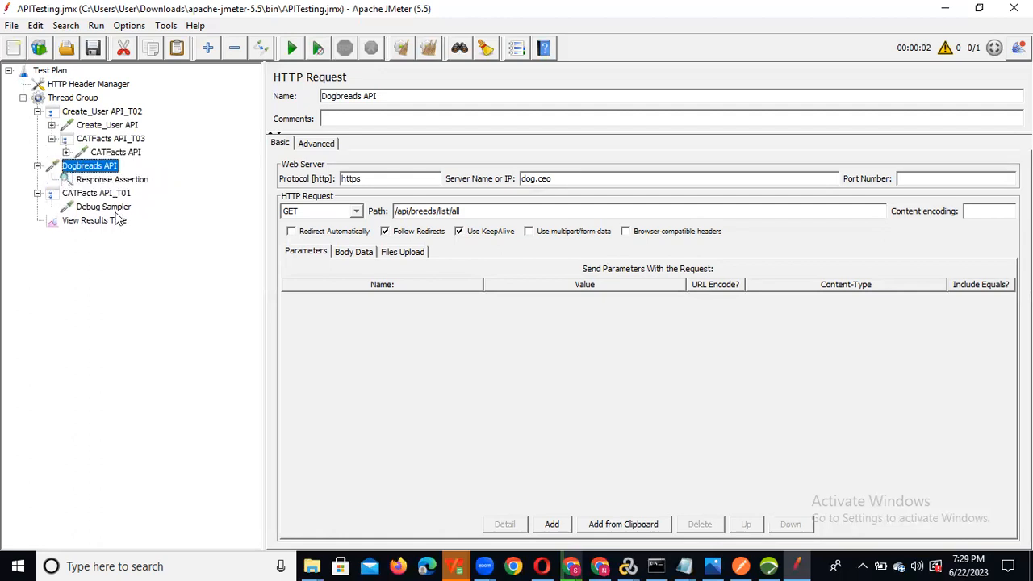
left_click_drag(115, 209, 111, 173)
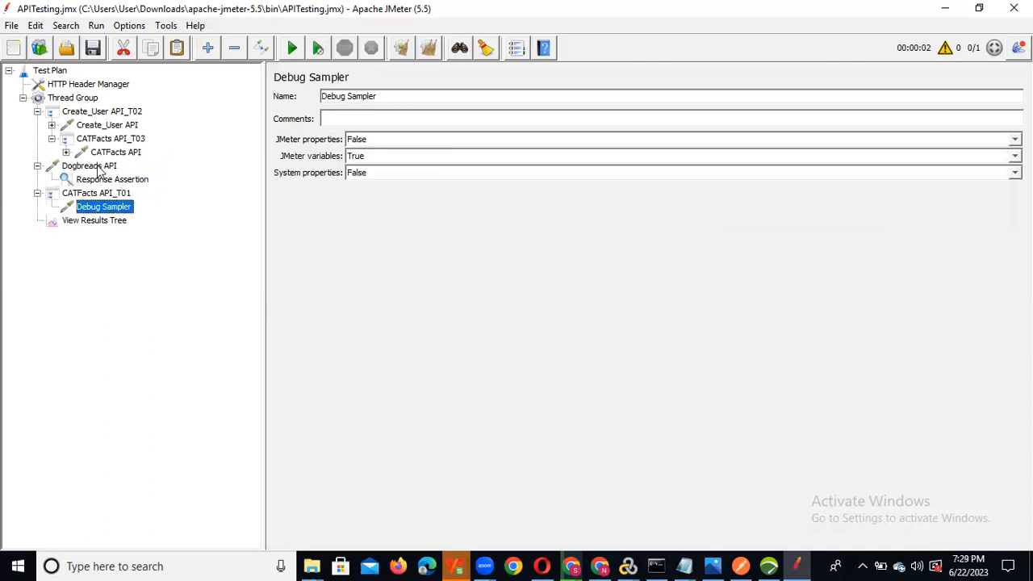
left_click_drag(110, 208, 103, 171)
left_click_drag(105, 208, 100, 227)
- Try to move the CATFacts API_T03 controller out of Create_User API_T02 to the Thread Group level
left_click(38, 194)
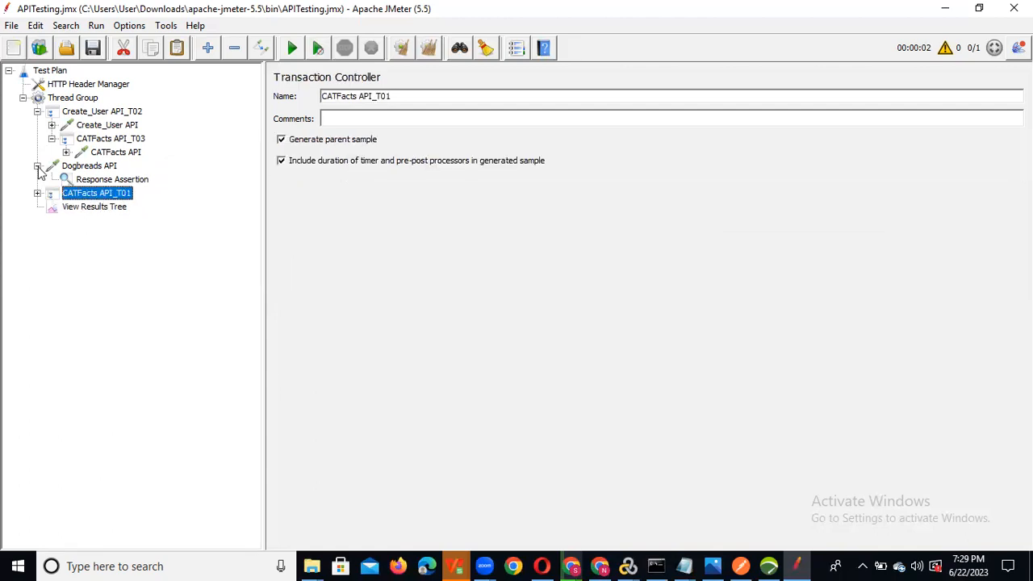
left_click(38, 166)
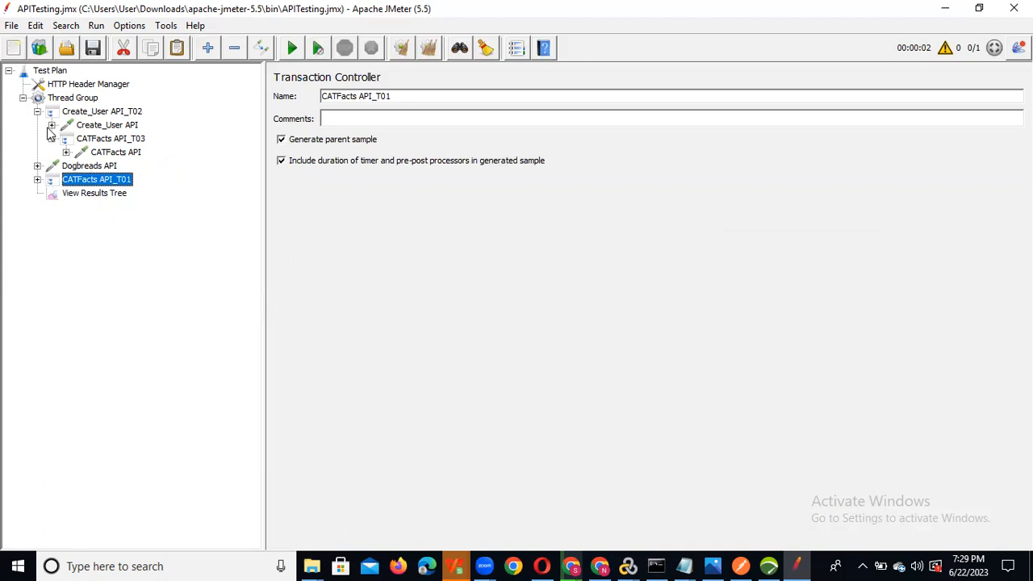
left_click(51, 126)
left_click(51, 127)
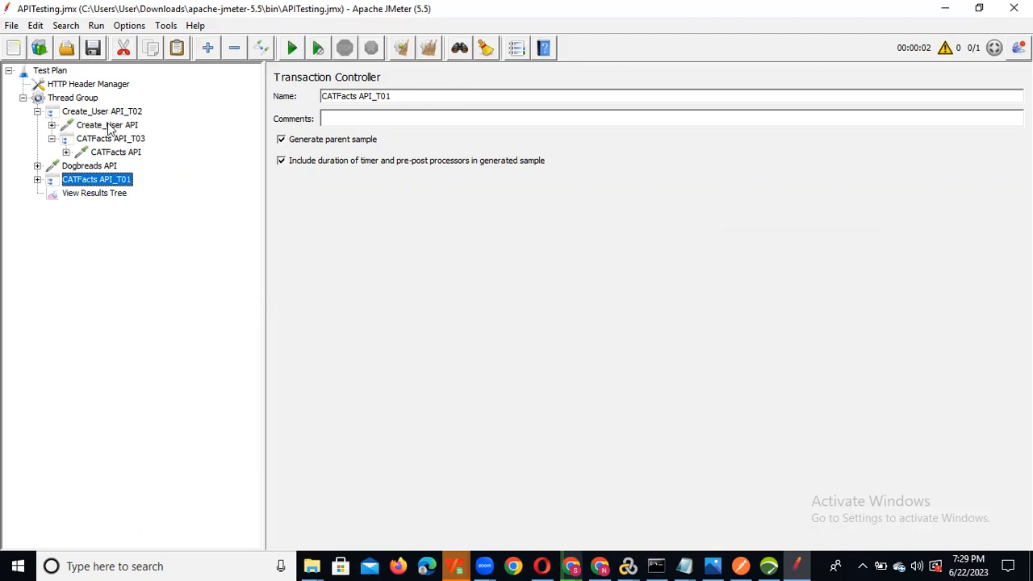
left_click(37, 112)
left_click(37, 112)
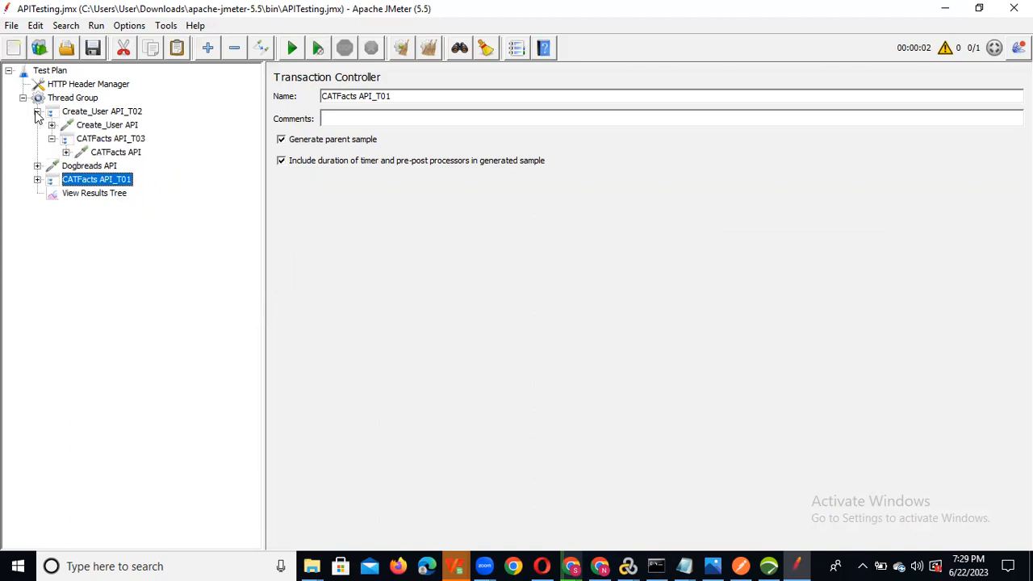
left_click(105, 140)
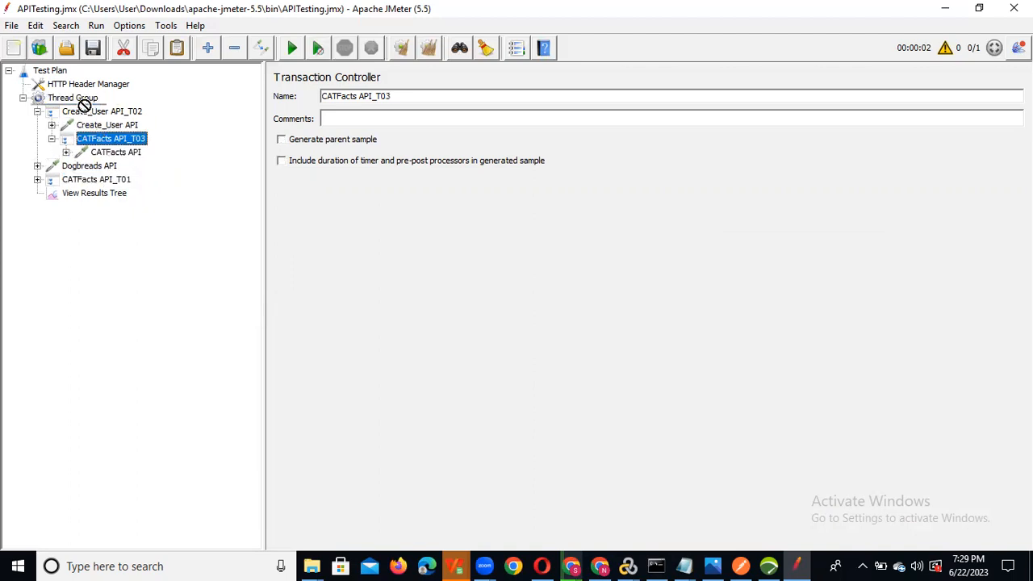
left_click_drag(103, 140, 81, 107)
left_click_drag(112, 141, 88, 91)
left_click_drag(117, 145, 93, 207)
left_click(52, 139)
left_click(52, 139)
left_click(66, 152)
left_click(52, 139)
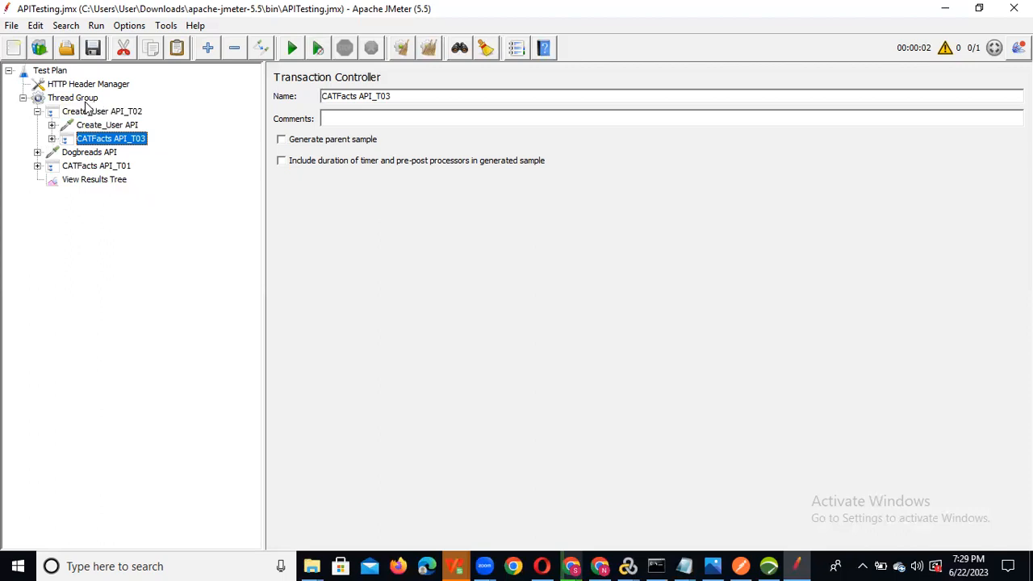
- Rename the Dogbreads API request as Dogbreads API_T03
left_click(37, 112)
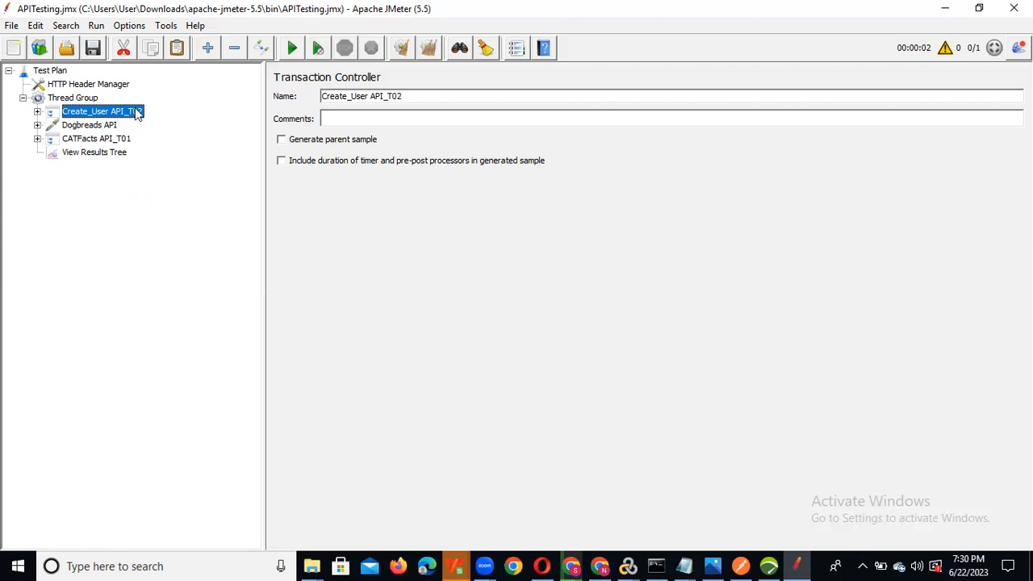
left_click(37, 125)
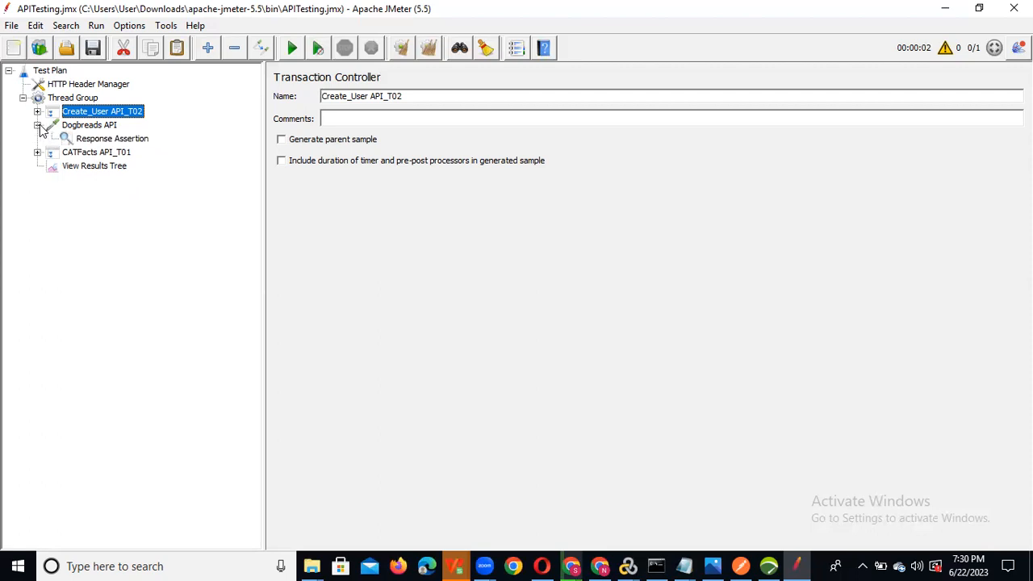
left_click(109, 127)
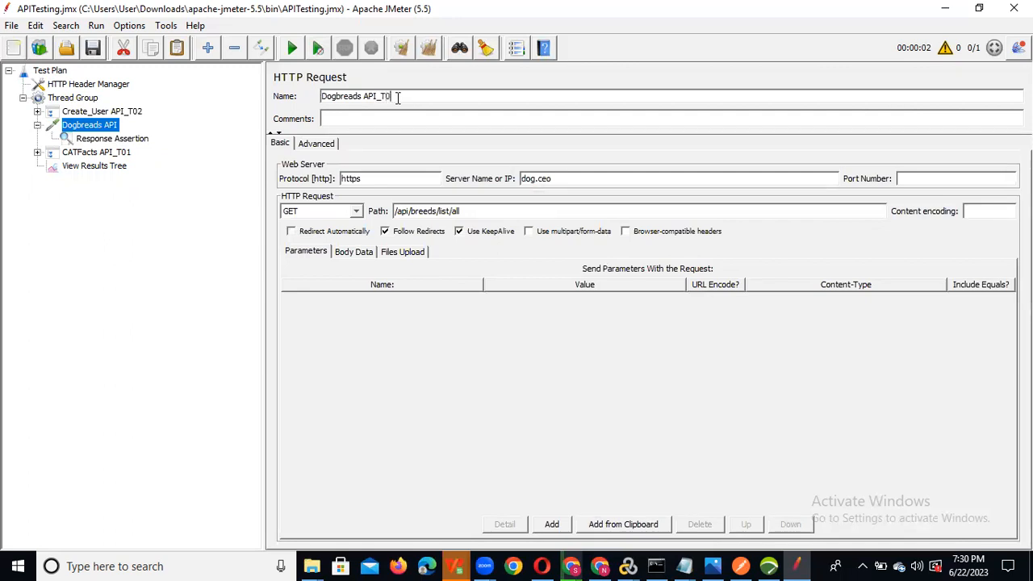
left_click(113, 139)
left_click(97, 127)
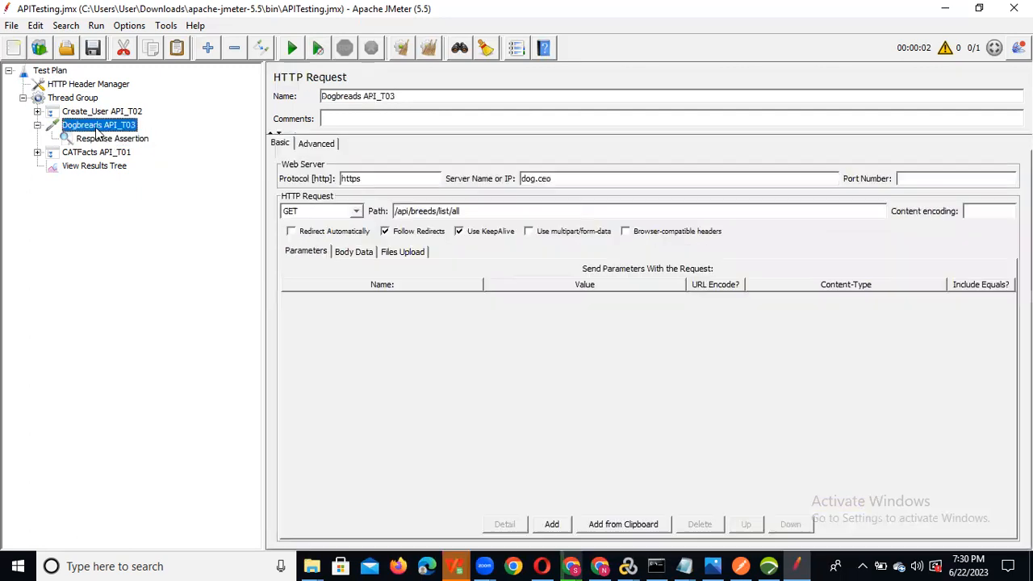
- Move the CATFacts API_T01 controller to the first position under Thread Group, before Create_User API_T02
left_click(37, 125)
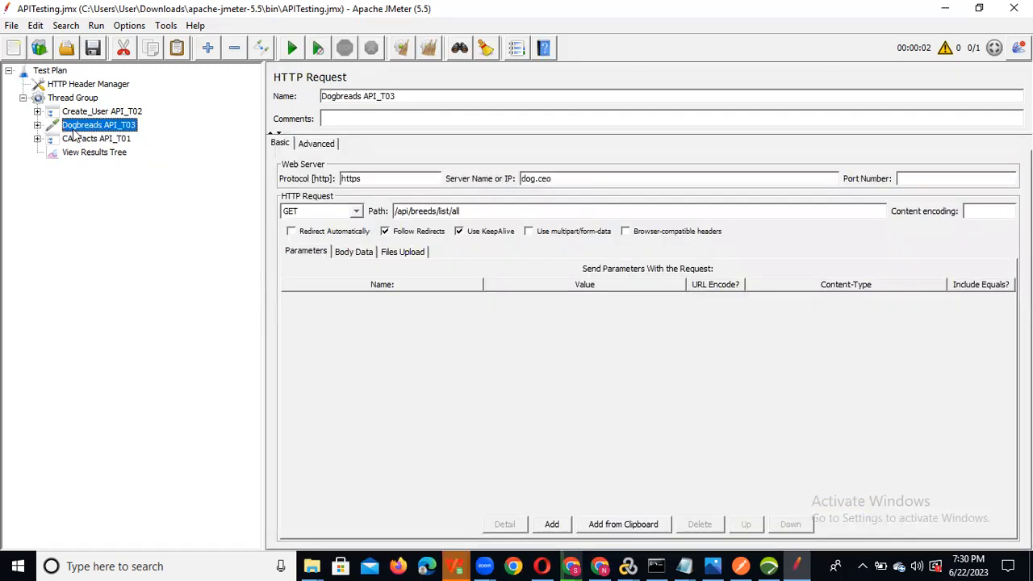
left_click_drag(104, 143, 102, 112)
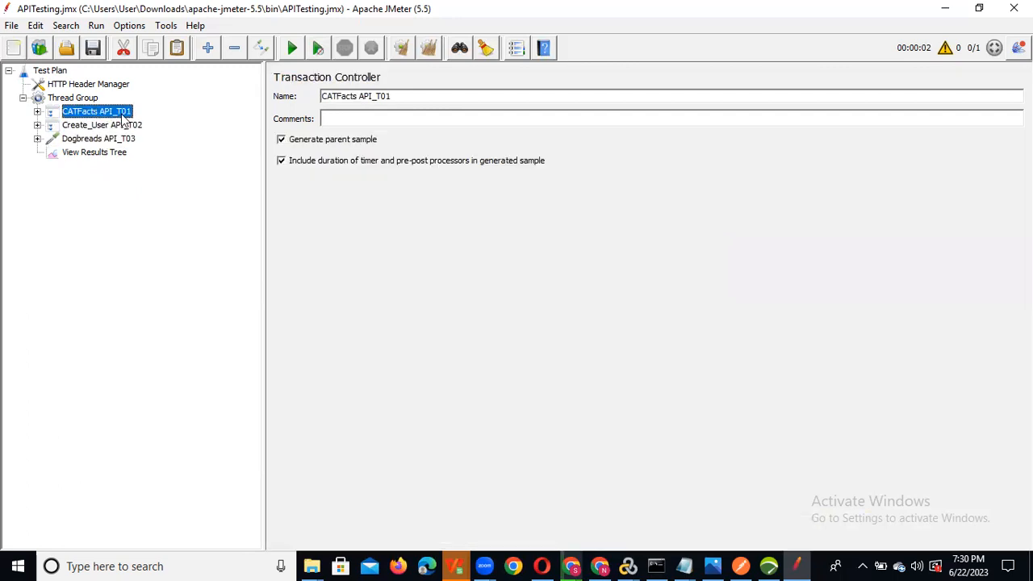
left_click(37, 111)
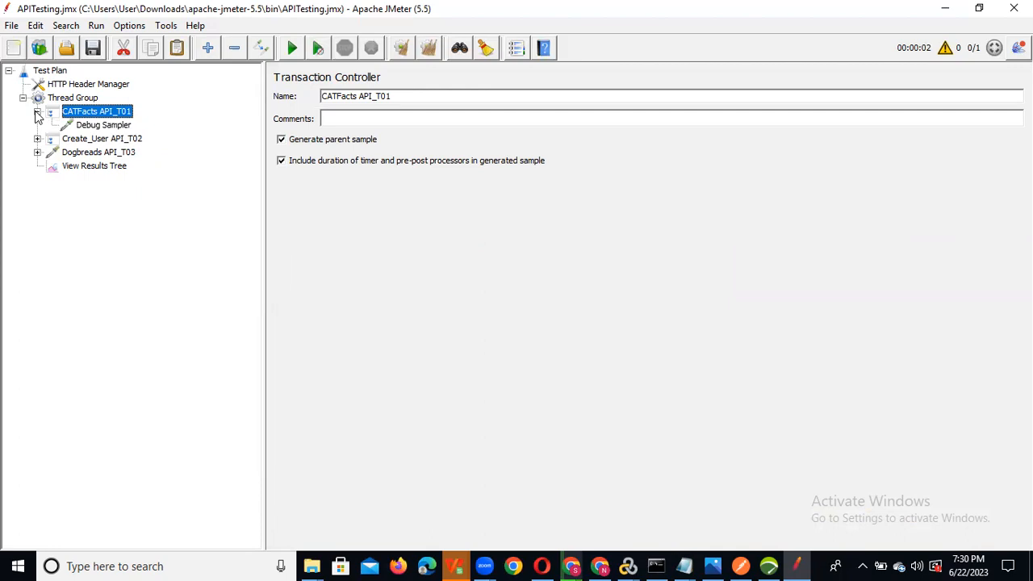
left_click(105, 129)
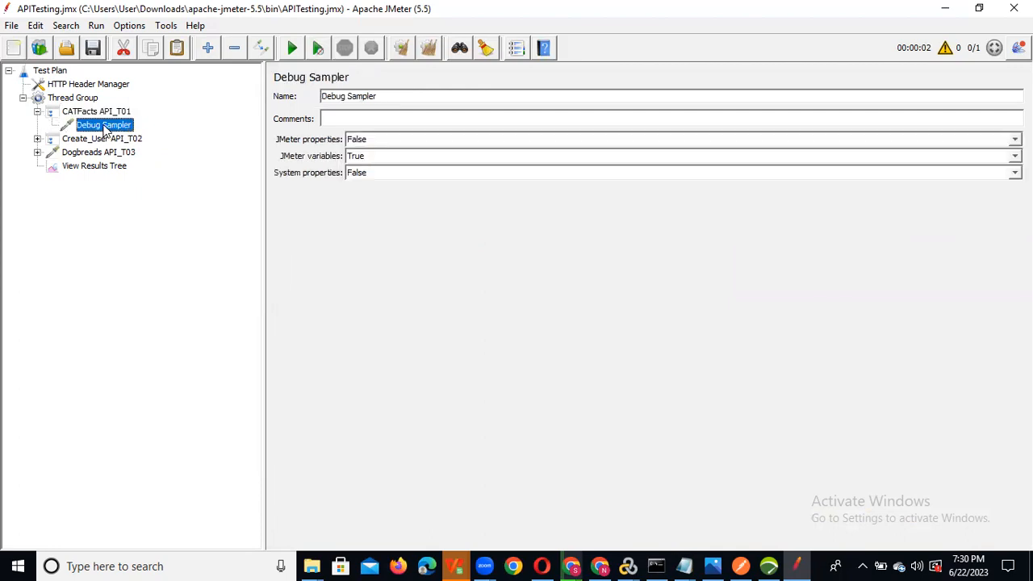
left_click(38, 111)
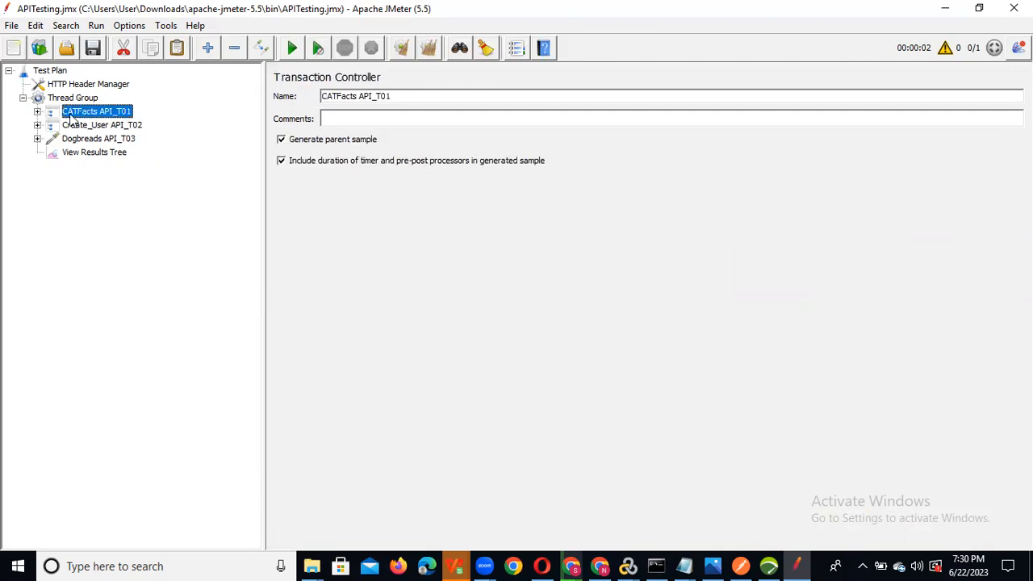
- Move the nested CATFacts API_T03 controller from Create_User API_T02 into CATFacts API_T01, after Debug Sampler
left_click(37, 111)
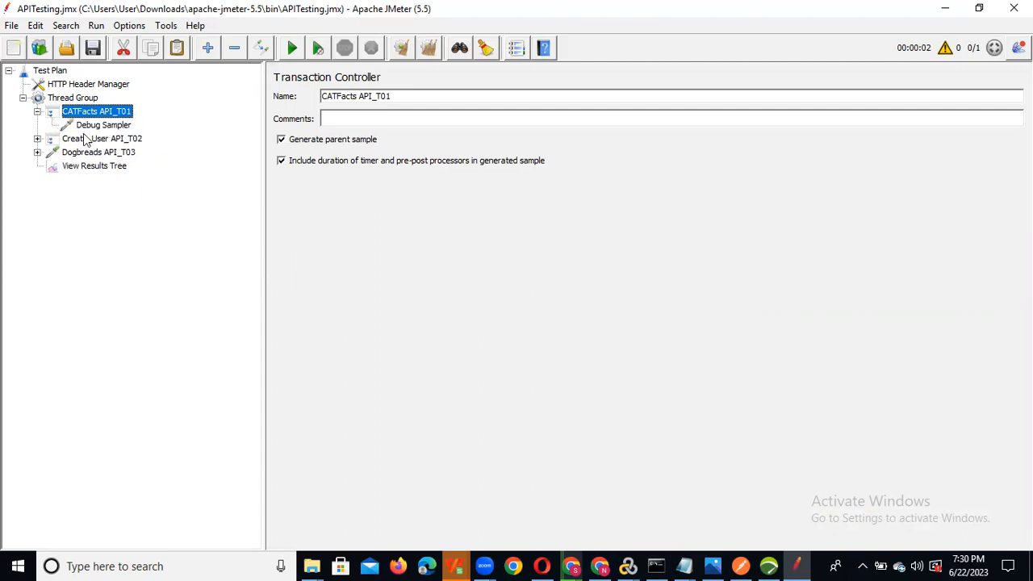
left_click(37, 139)
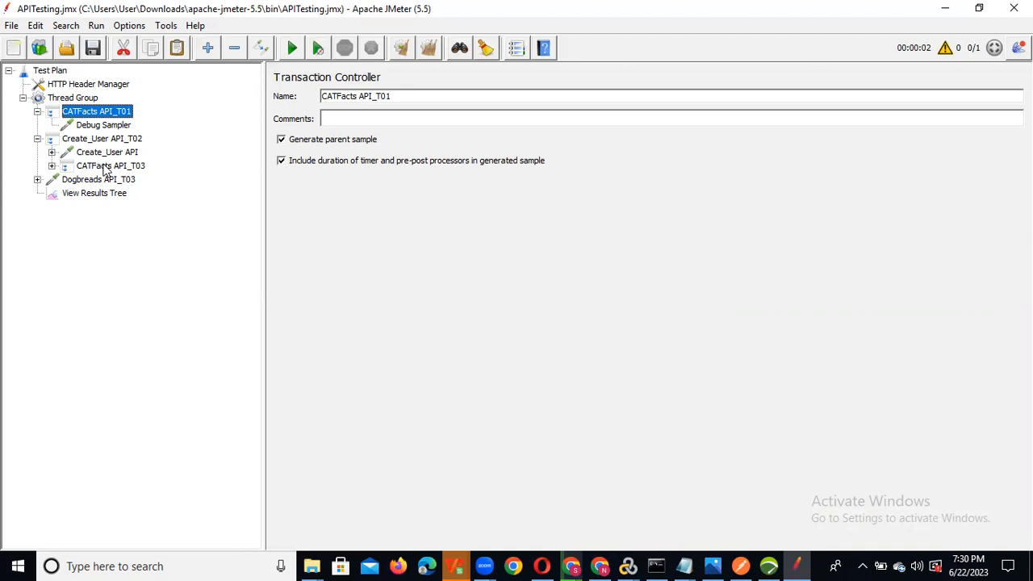
left_click_drag(105, 170, 90, 120)
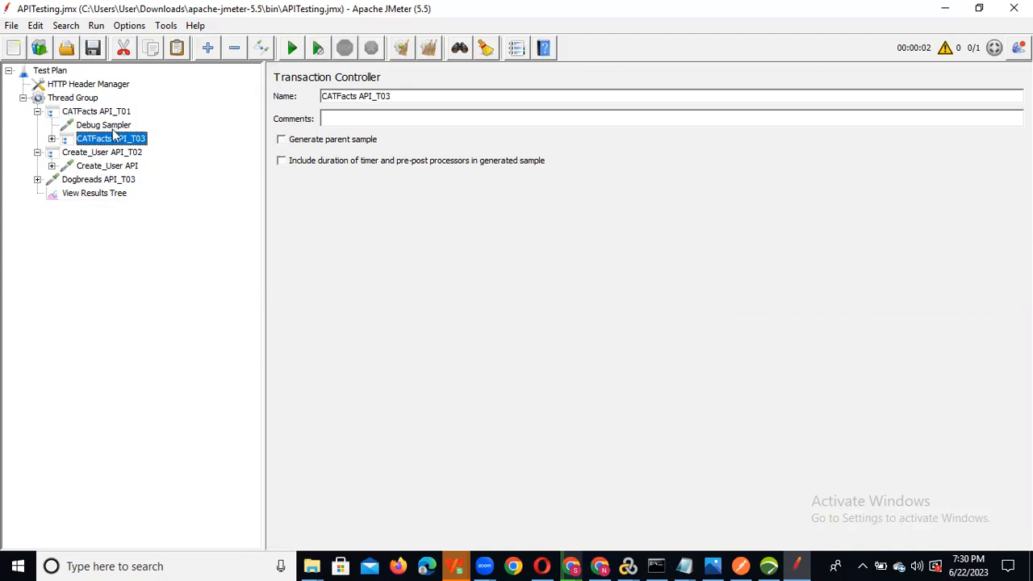
- Move Debug Sampler out of CATFacts API_T01, placing it directly under Thread Group between Dogbreads API_T03 and View Results Tree
left_click(37, 112)
left_click(37, 111)
left_click_drag(103, 128, 99, 208)
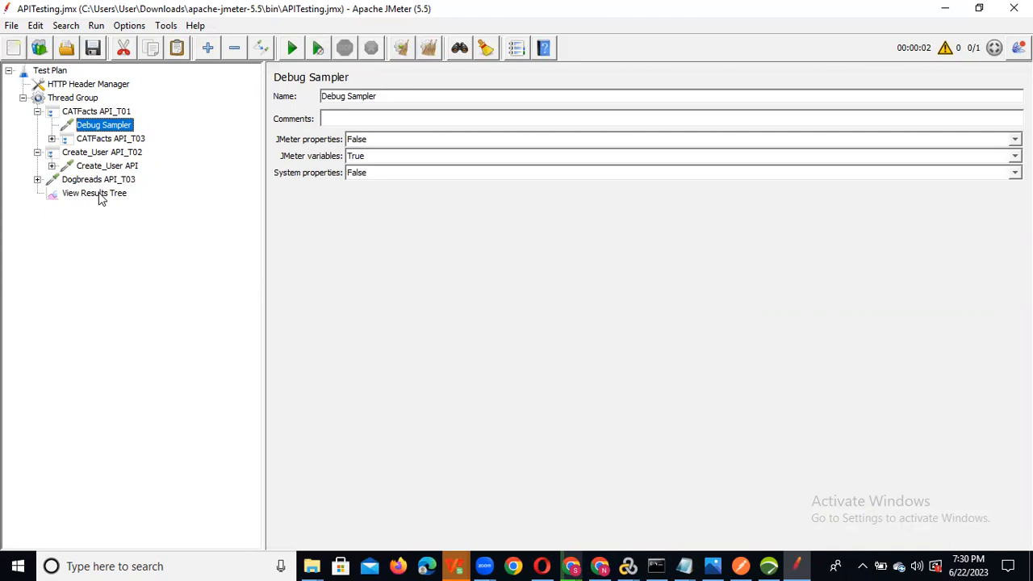
left_click_drag(109, 126, 100, 187)
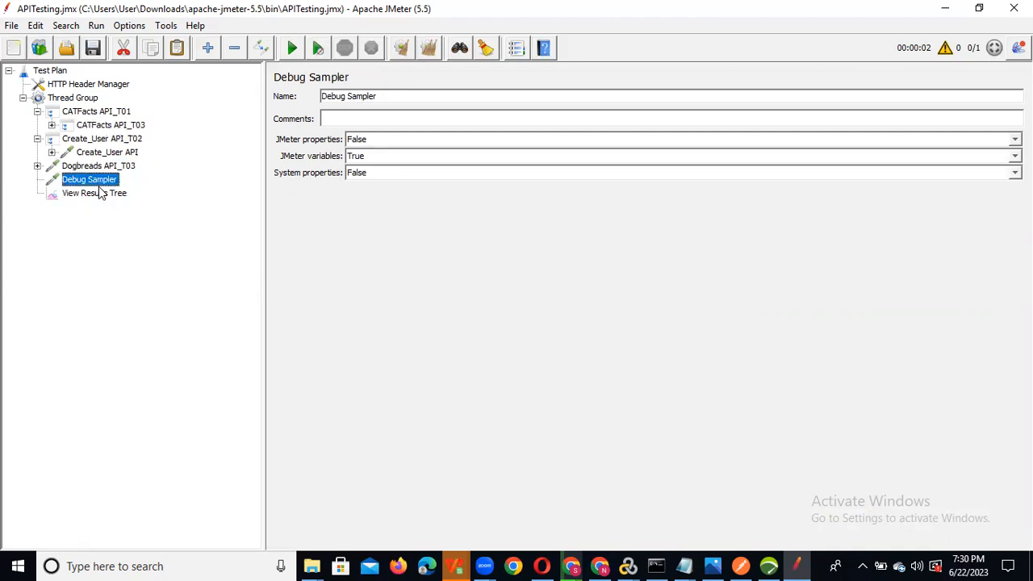
- Examine the reorganized Thread Group: Dogbreads API_T03, Create_User API_T02, and the contents of CATFacts API_T01 and its nested CATFacts API_T03 controller
left_click(37, 165)
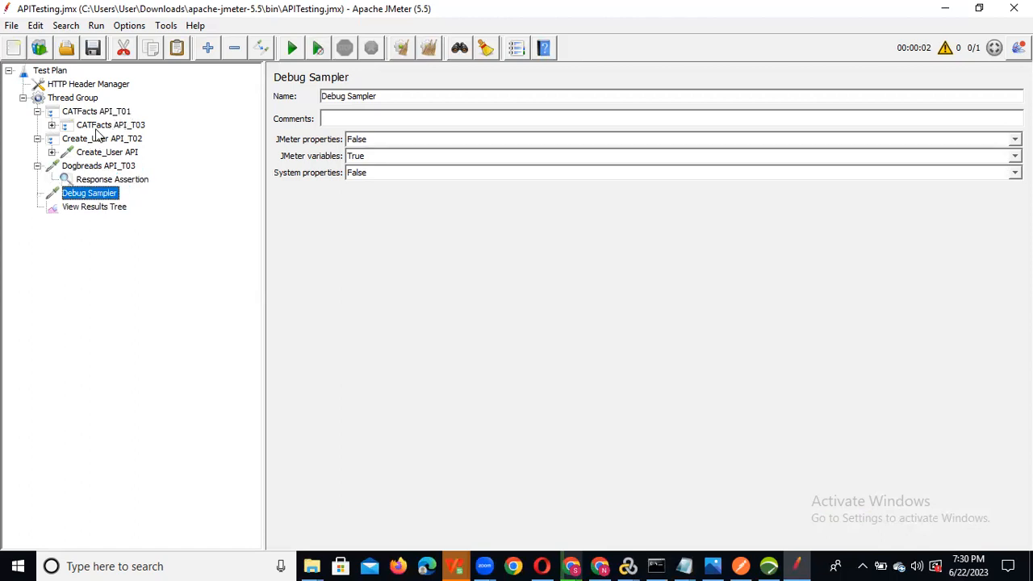
left_click(37, 112)
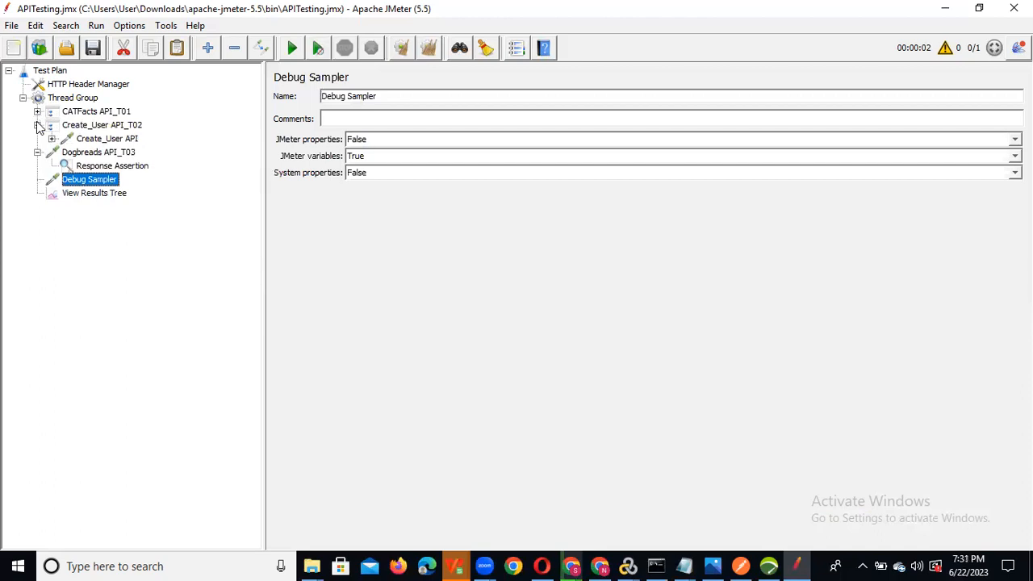
left_click(37, 125)
left_click(38, 139)
left_click(37, 139)
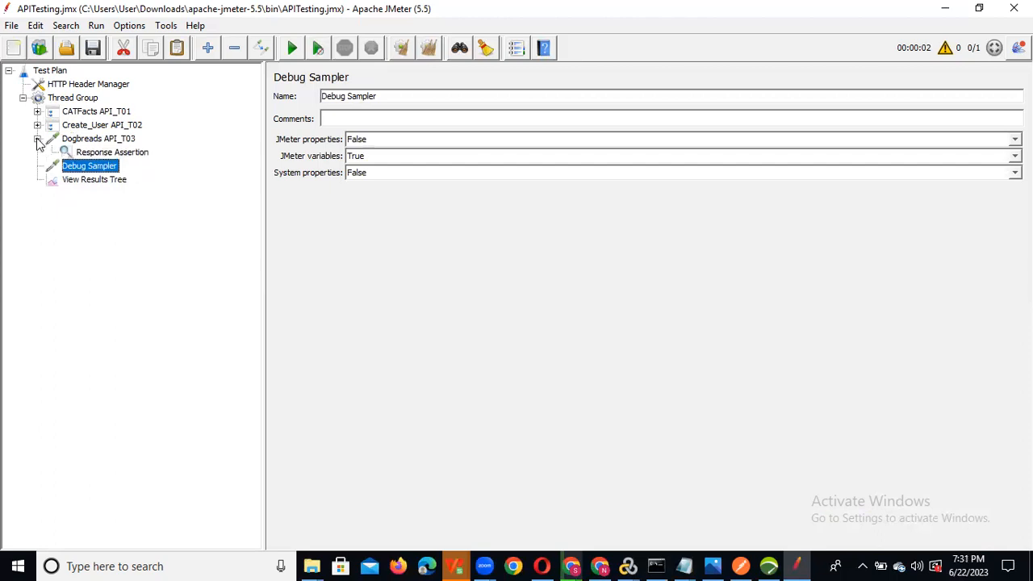
left_click(103, 139)
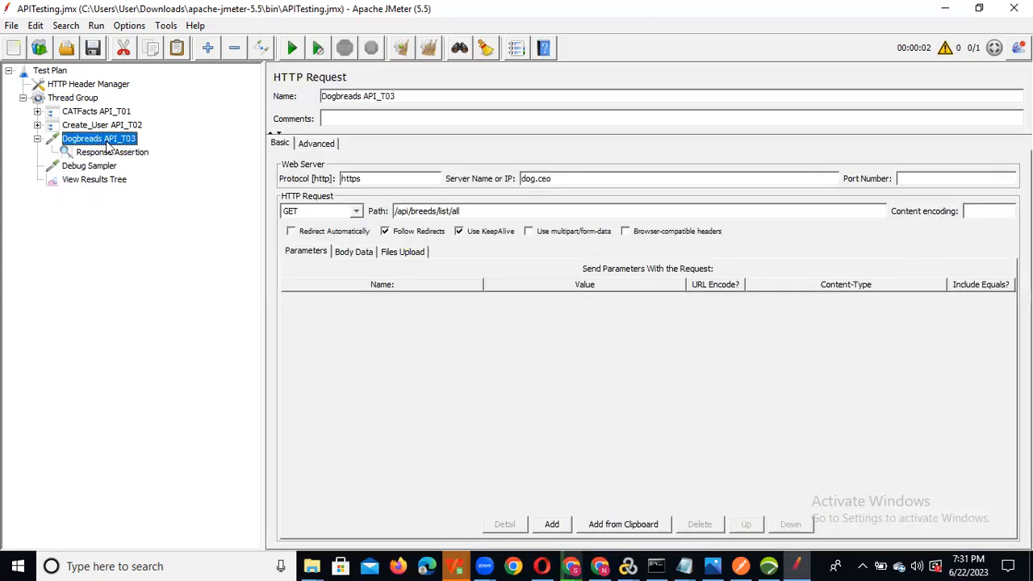
left_click(95, 124)
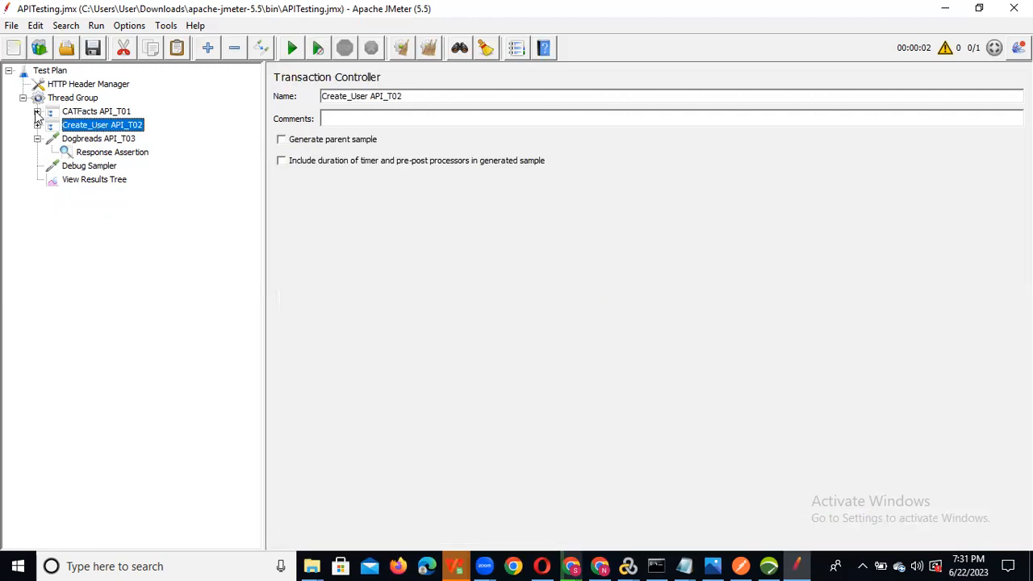
left_click(37, 111)
left_click(92, 125)
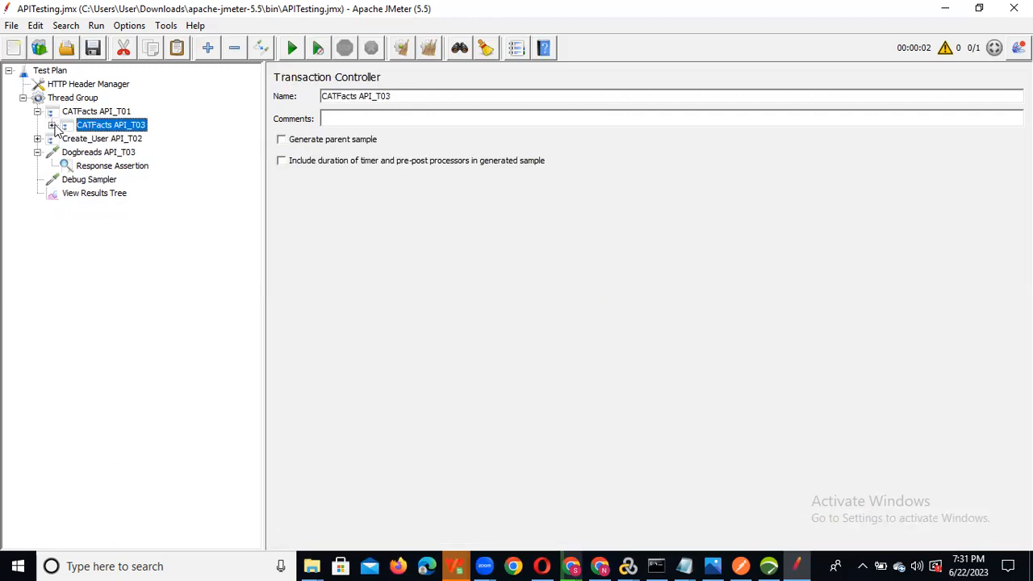
left_click(52, 126)
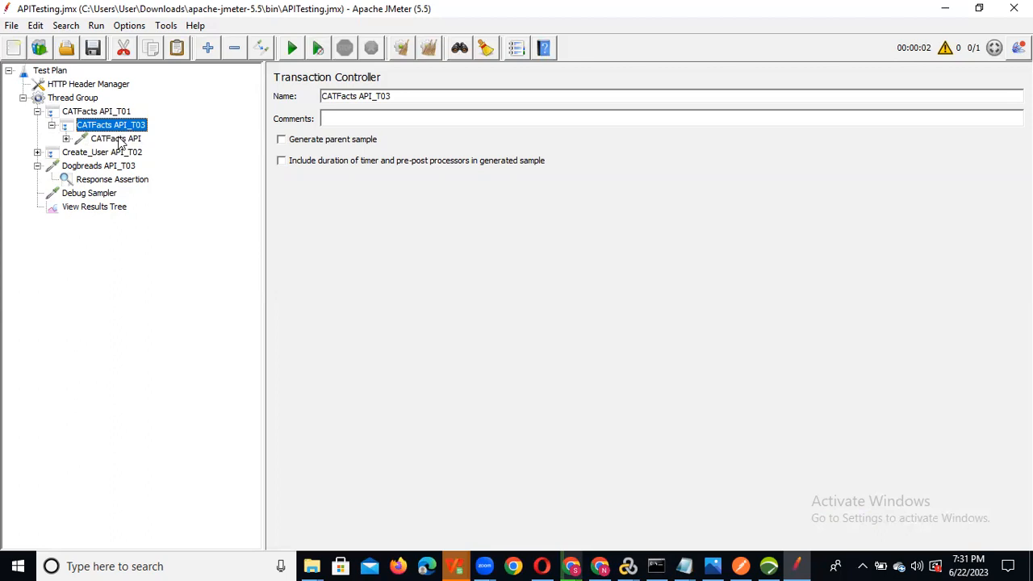
- Duplicate the nested CATFacts API_T03 controller inside CATFacts API_T01
left_click(118, 141)
left_click(118, 127)
right_click(106, 131)
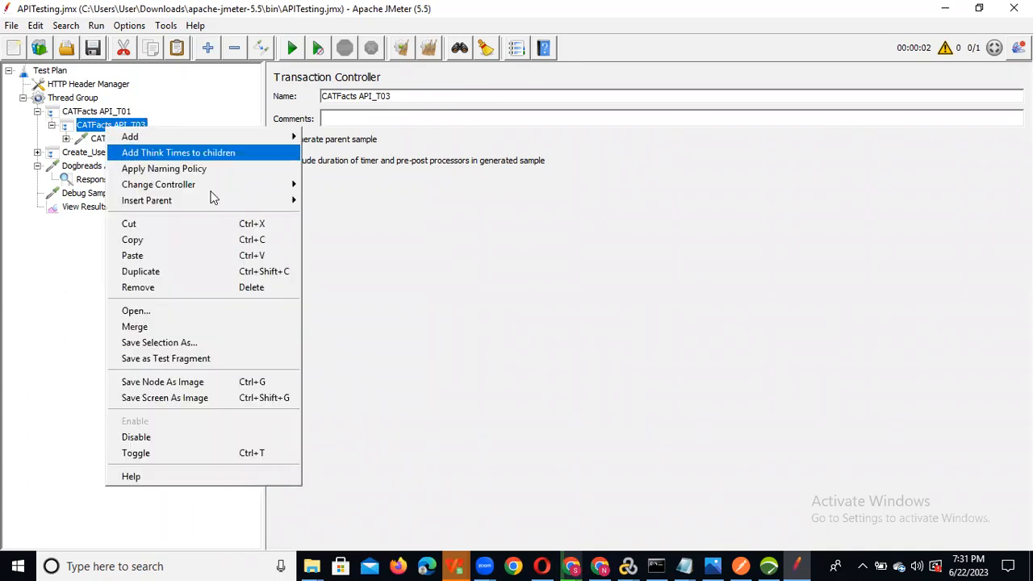
left_click(188, 273)
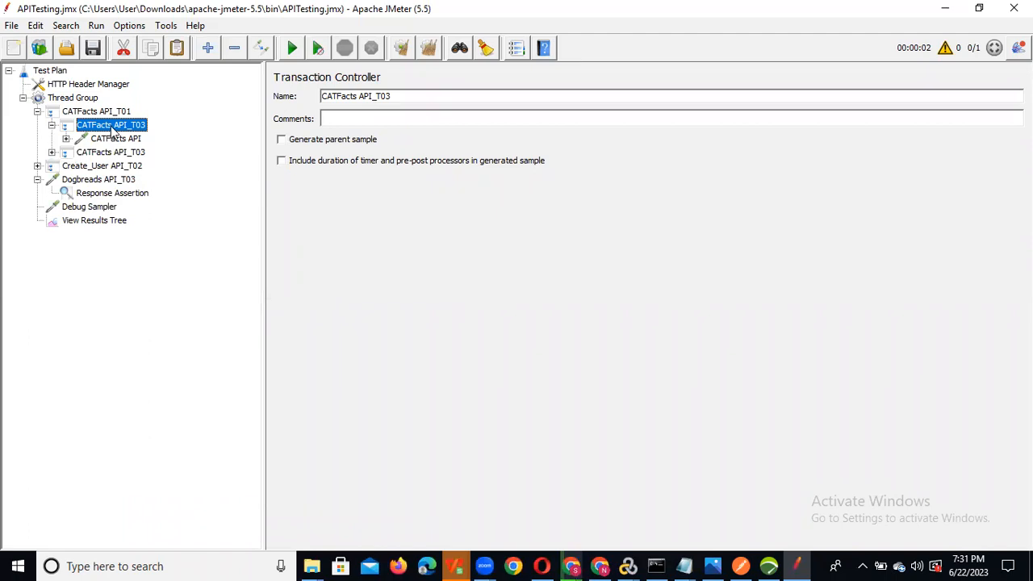
- Remove the duplicate CATFacts API_T03 controller, the second of the two nested in CATFacts API_T01
left_click(94, 182)
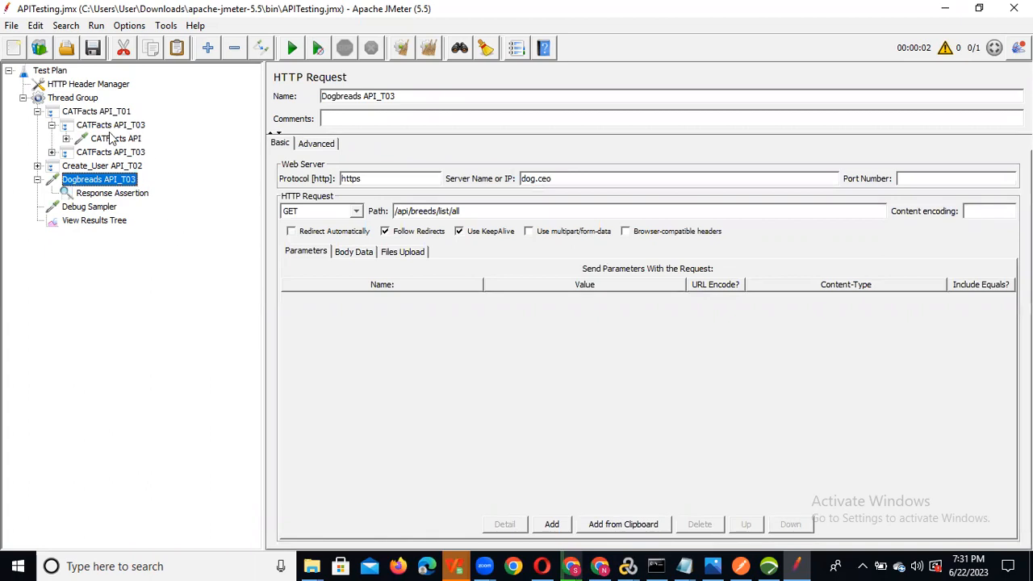
left_click(127, 152)
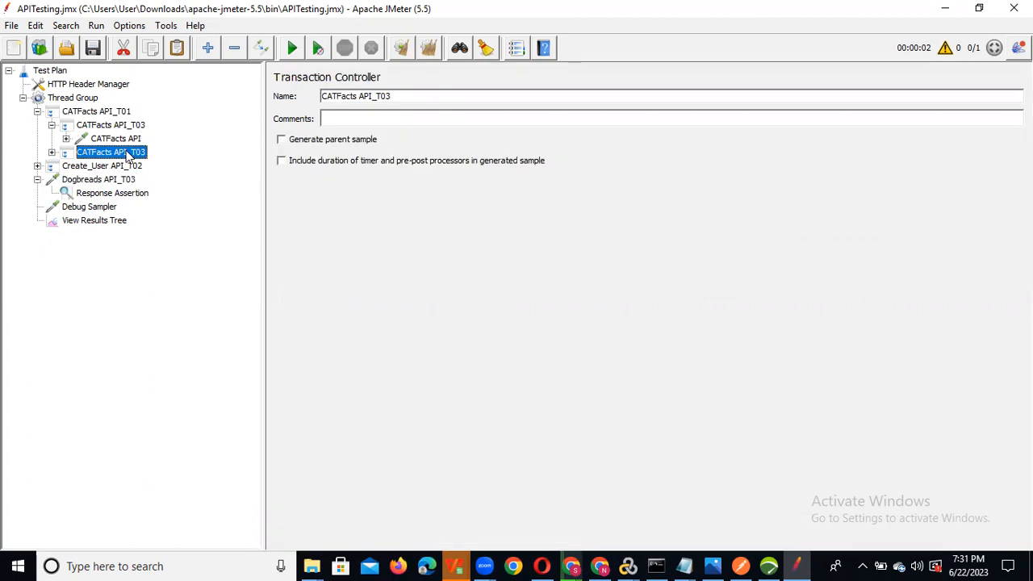
right_click(127, 155)
left_click(204, 314)
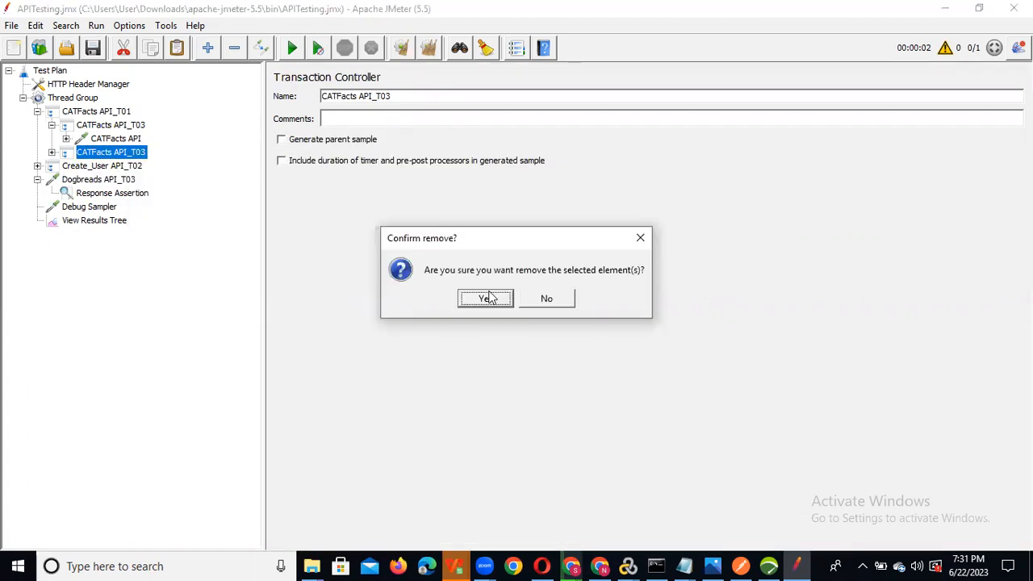
left_click(489, 299)
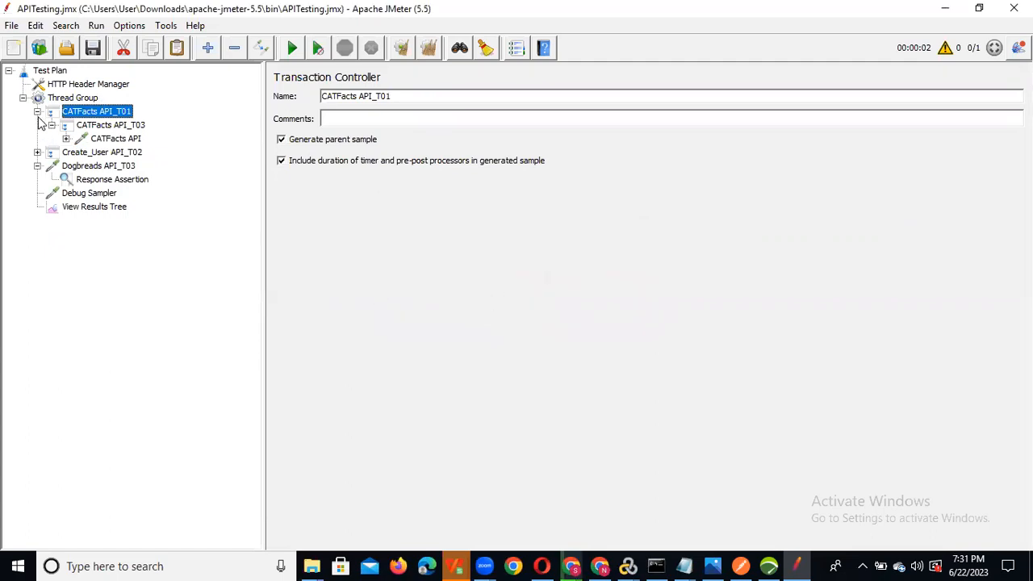
- Remove the remaining nested CATFacts API_T03 controller from CATFacts API_T01, together with its CATFacts API request
left_click(84, 127)
right_click(84, 131)
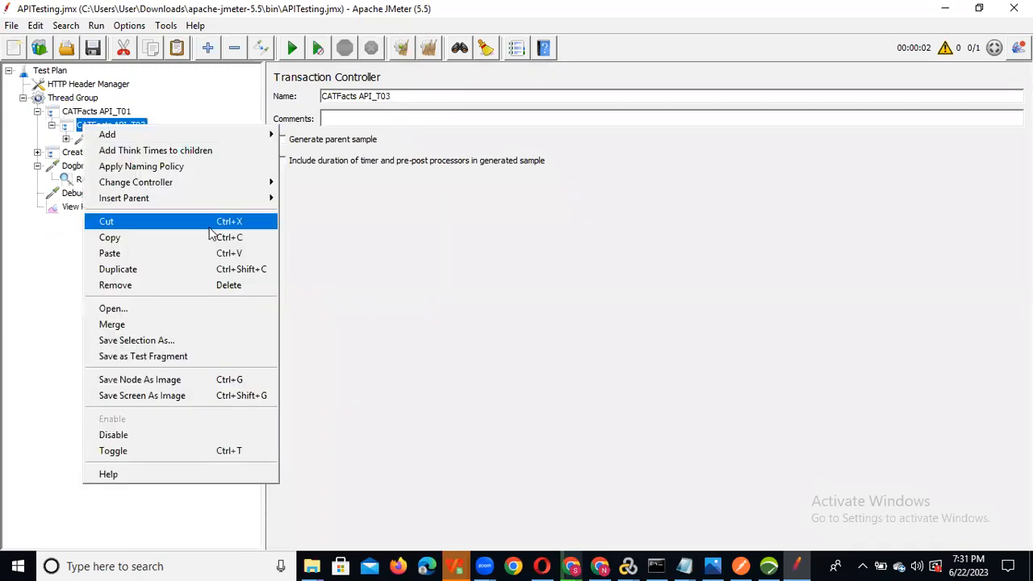
left_click(164, 288)
left_click(483, 298)
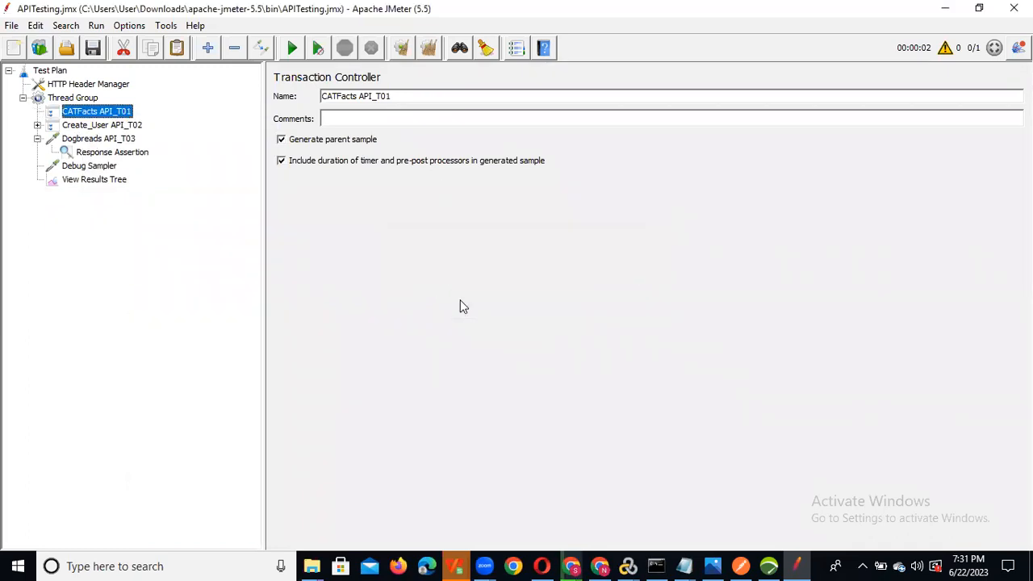
- Review CATFacts API_T01, Create_User API_T02 and Dogbreads API_T03, and bring up the available actions for the Response Assertion under Dogbreads API_T03
left_click(116, 127)
left_click(97, 113)
left_click(90, 126)
left_click(101, 139)
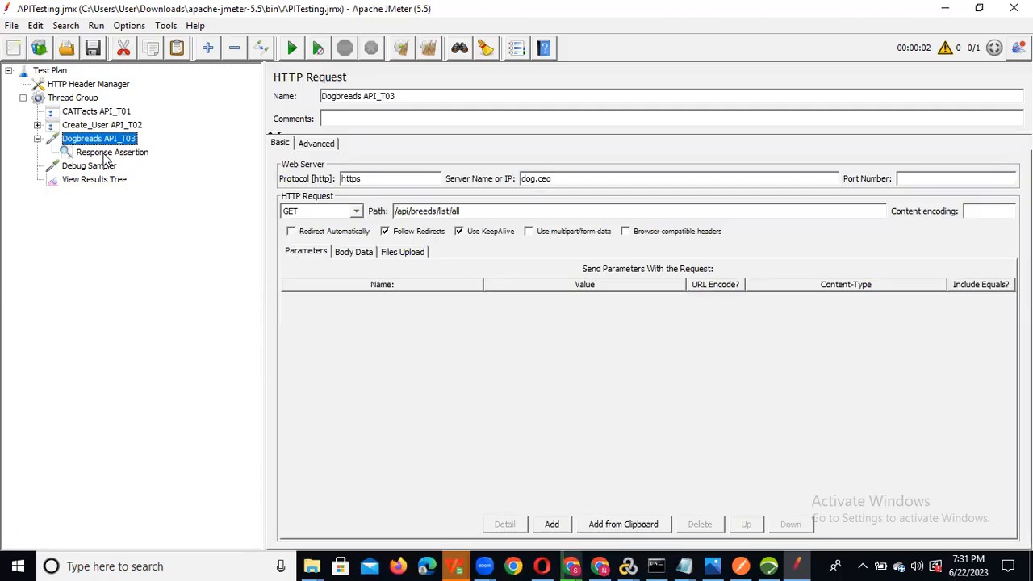
left_click(103, 153)
left_click(99, 113)
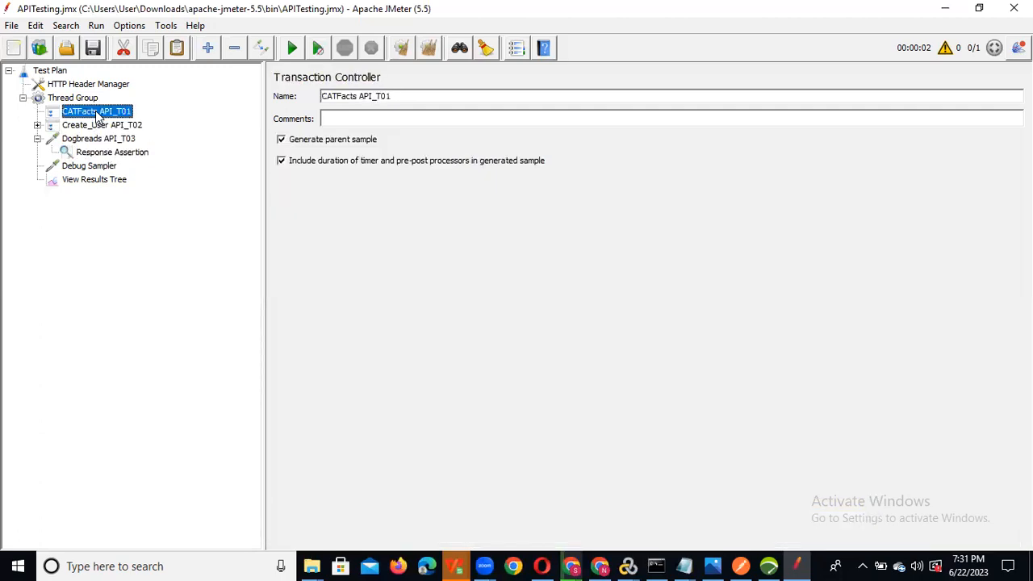
left_click(113, 154)
right_click(113, 158)
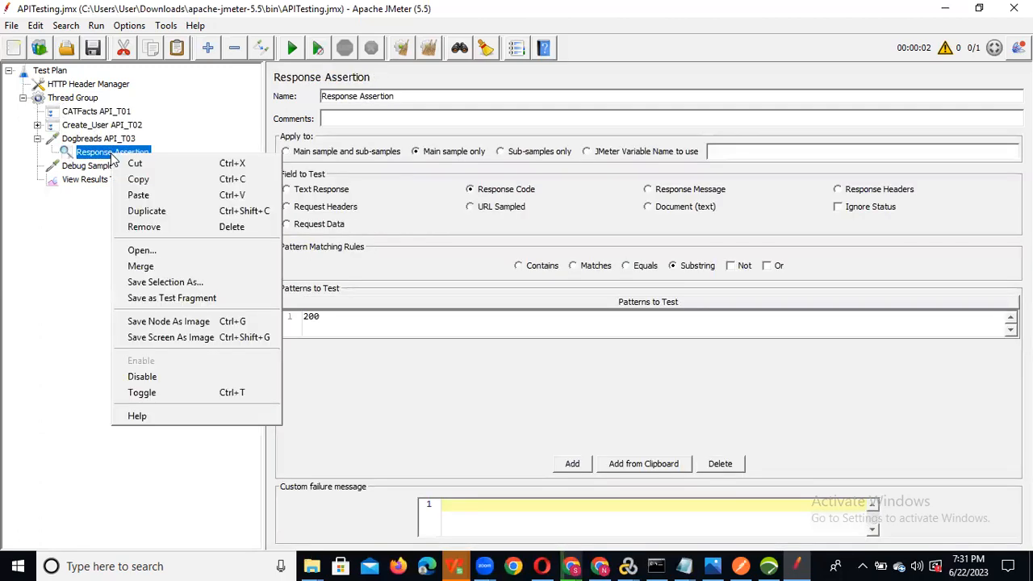
- Copy the Response Assertion from Dogbreads API_T03 into the CATFacts API_T01 transaction controller and expand that controller
left_click(165, 178)
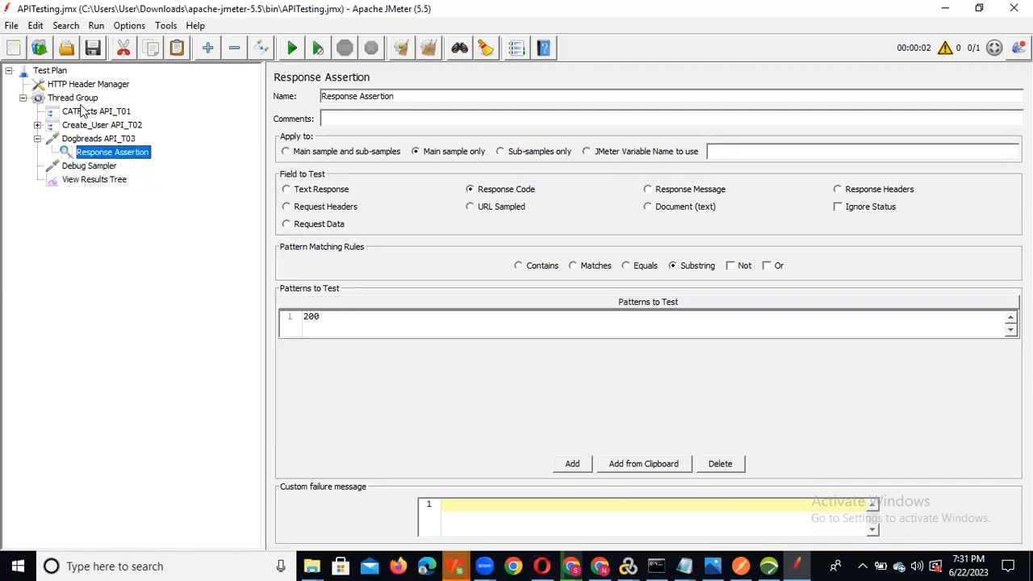
right_click(83, 111)
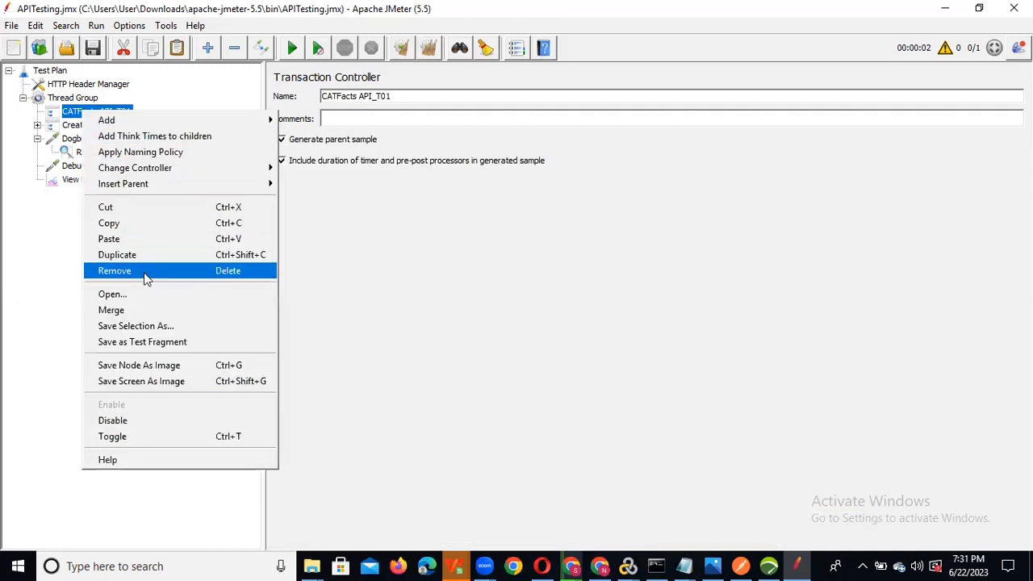
left_click(155, 244)
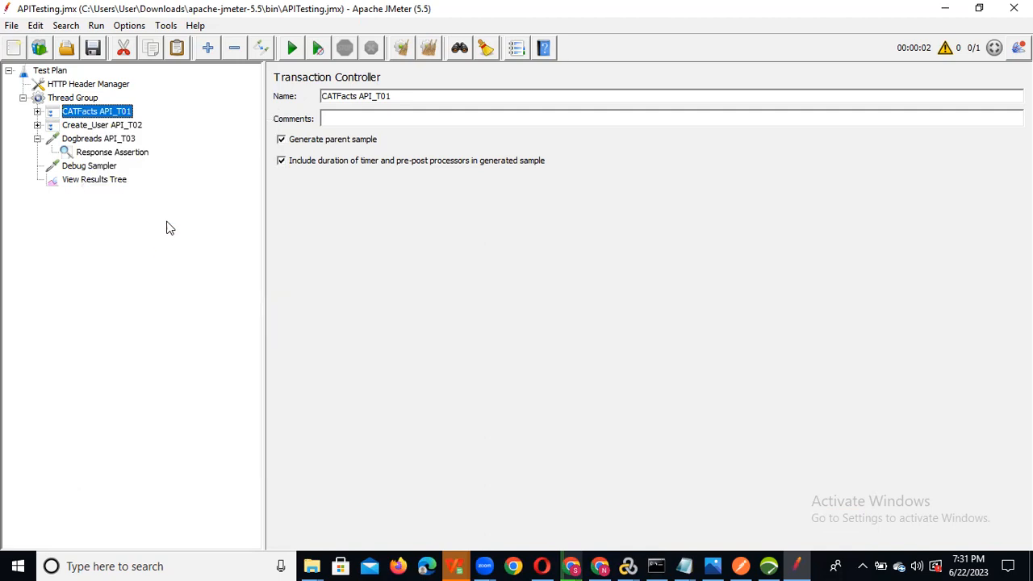
left_click(37, 112)
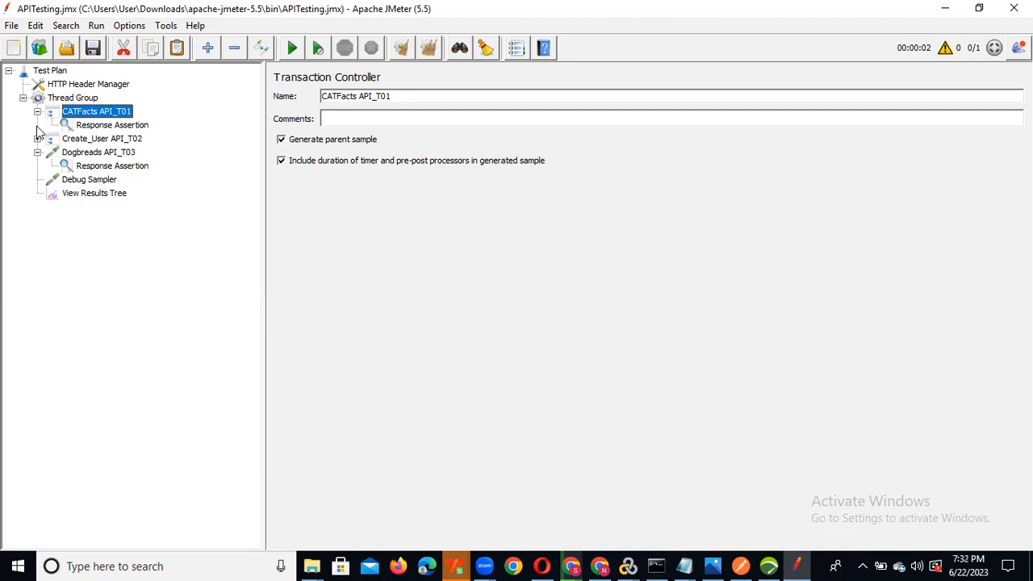
- Examine the Create_User API request with its child elements and the Response Assertion under CATFacts API_T01
left_click(37, 139)
left_click(37, 165)
left_click(37, 165)
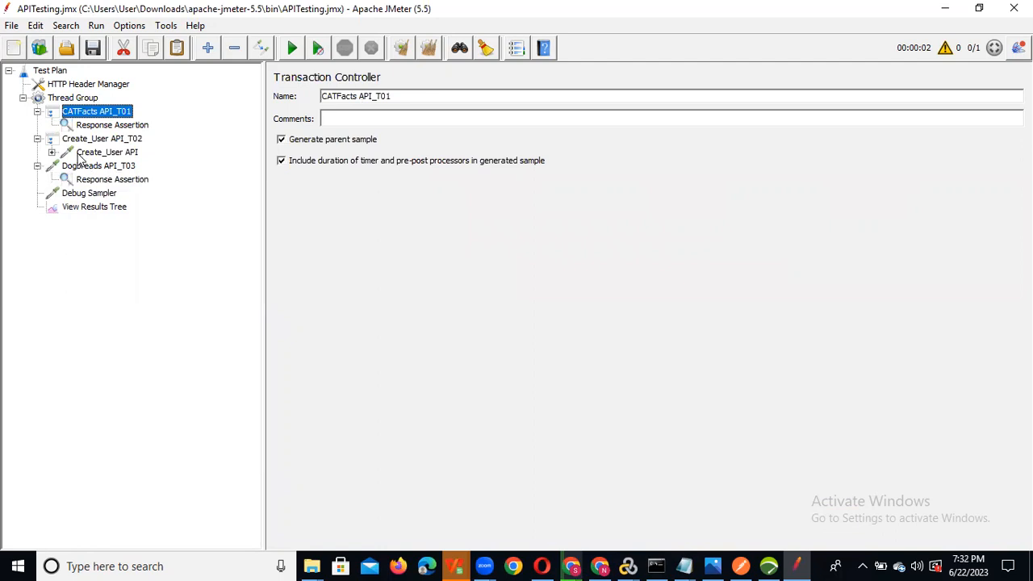
left_click(51, 153)
left_click(103, 153)
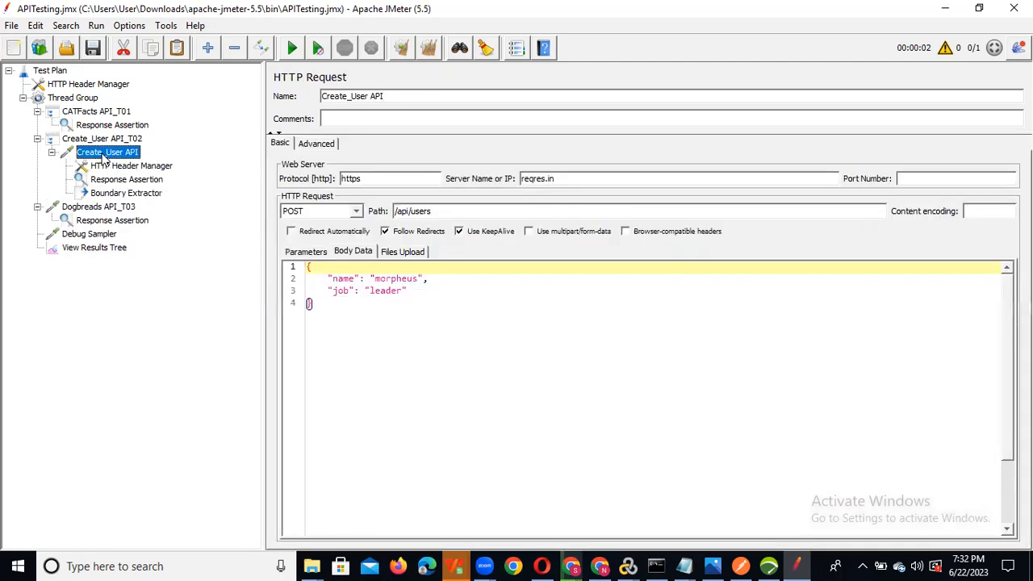
left_click(52, 153)
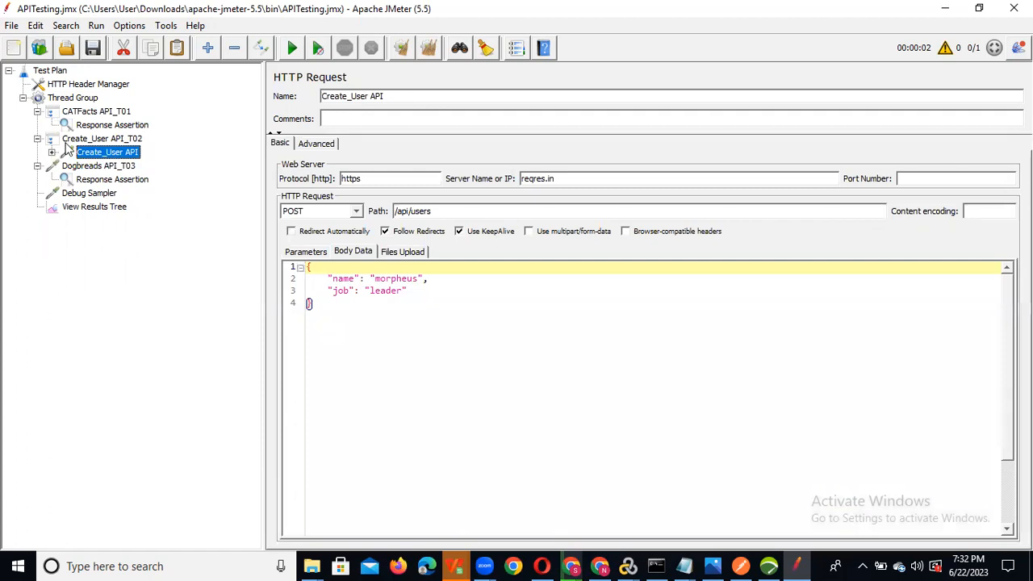
left_click(97, 111)
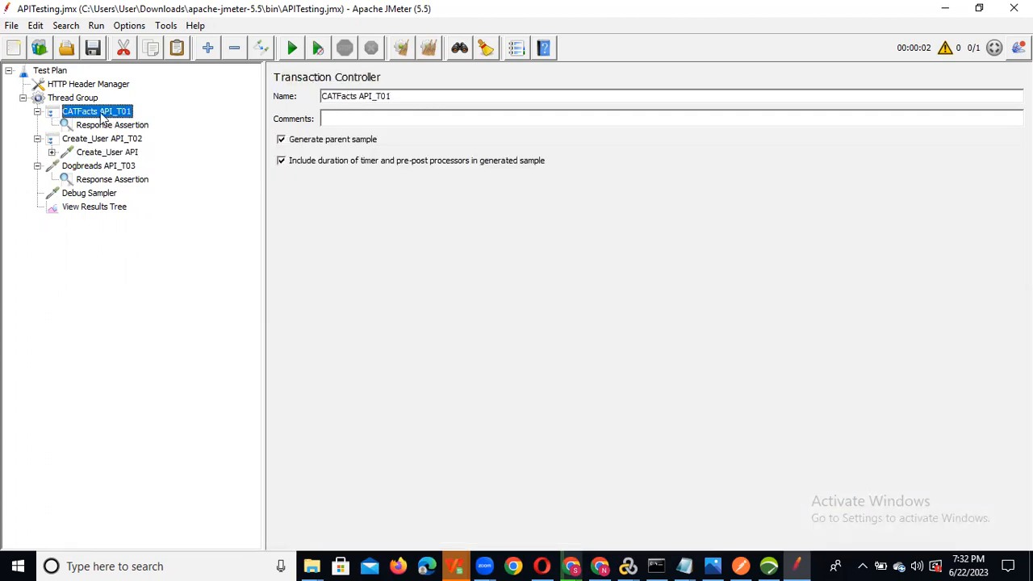
left_click(112, 127)
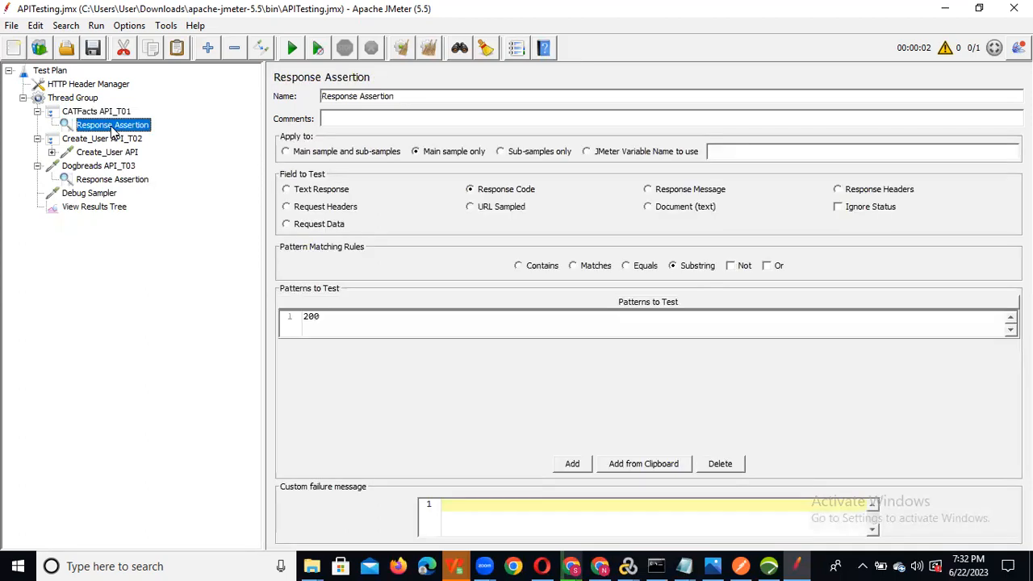
left_click(89, 112)
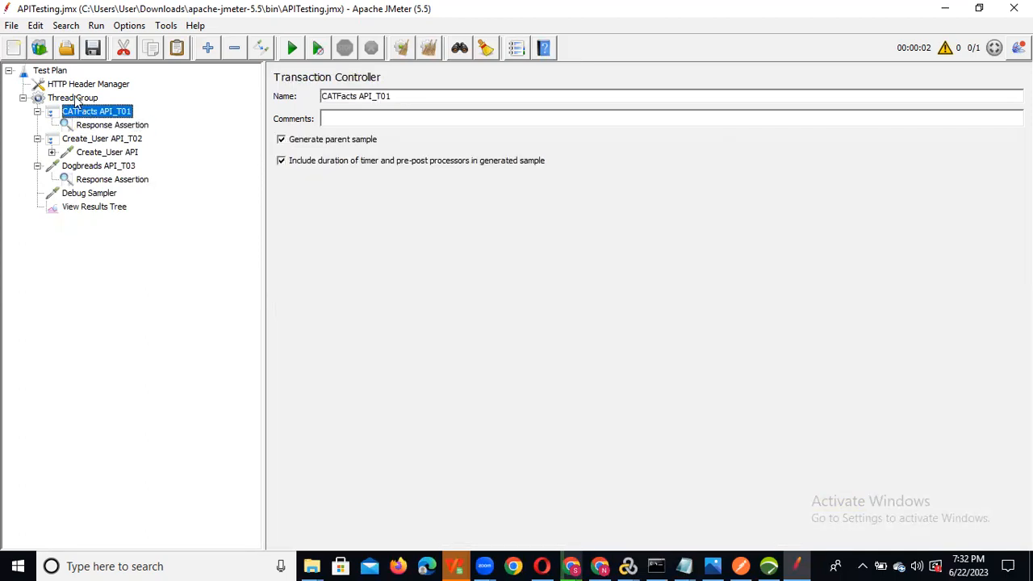
- Open the Thread Group settings and collapse the CATFacts API_T01, Create_User API_T02 and Dogbreads API_T03 tree nodes
left_click(76, 98)
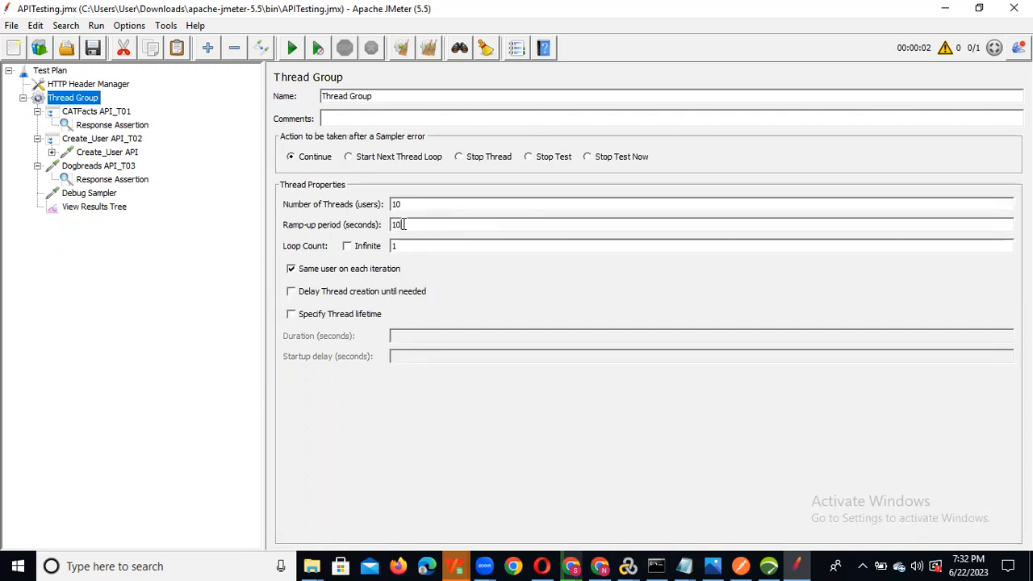
left_click(23, 98)
left_click(23, 98)
left_click(37, 111)
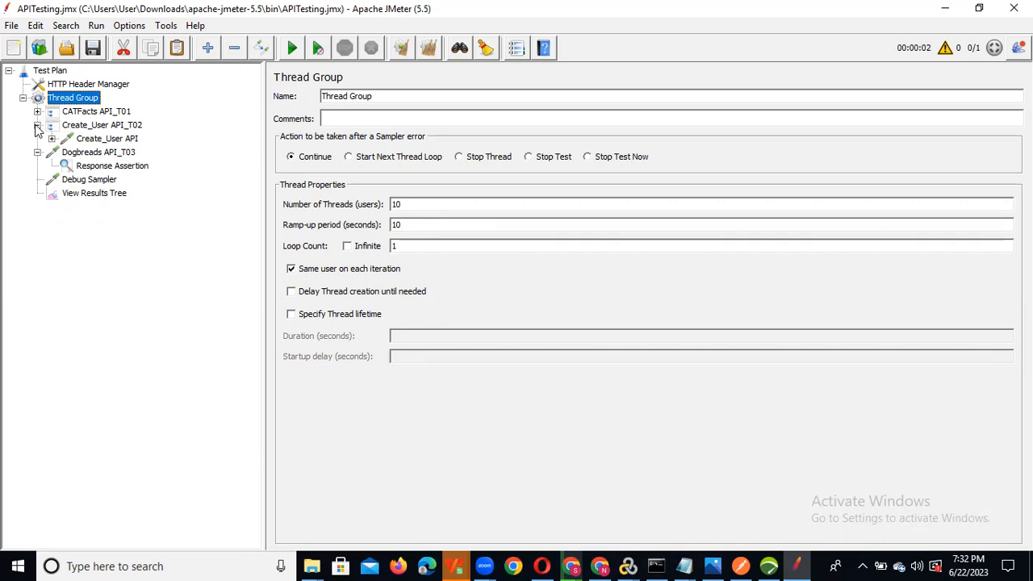
left_click(37, 125)
left_click(37, 139)
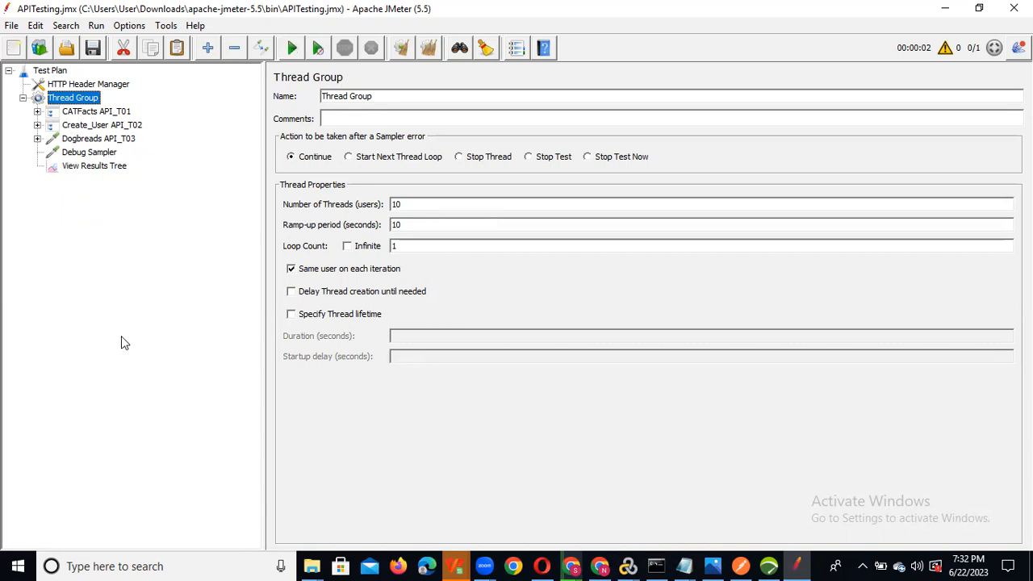
- Add a Summary Report listener to the Thread Group
right_click(94, 101)
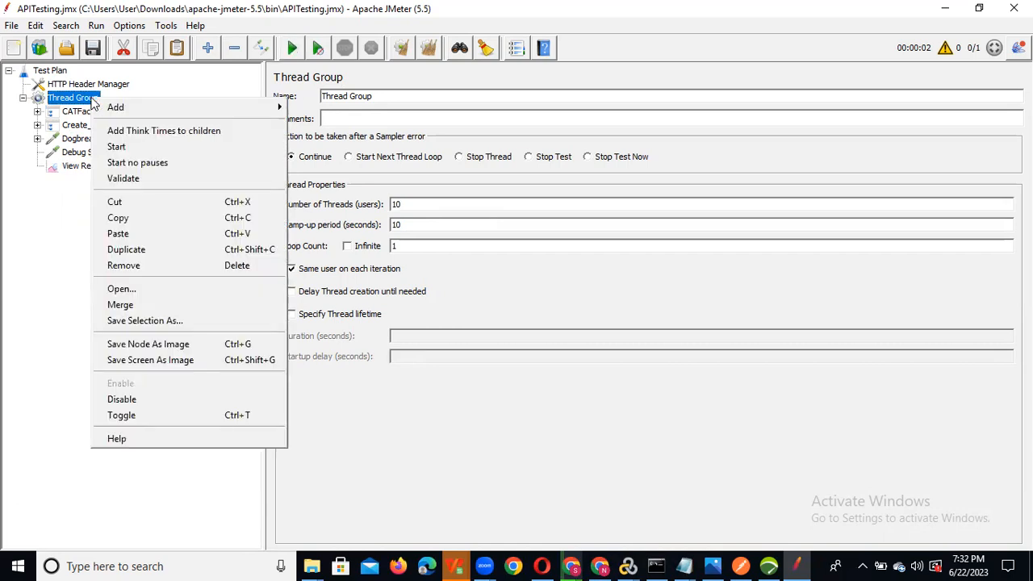
mouse_move(209, 107)
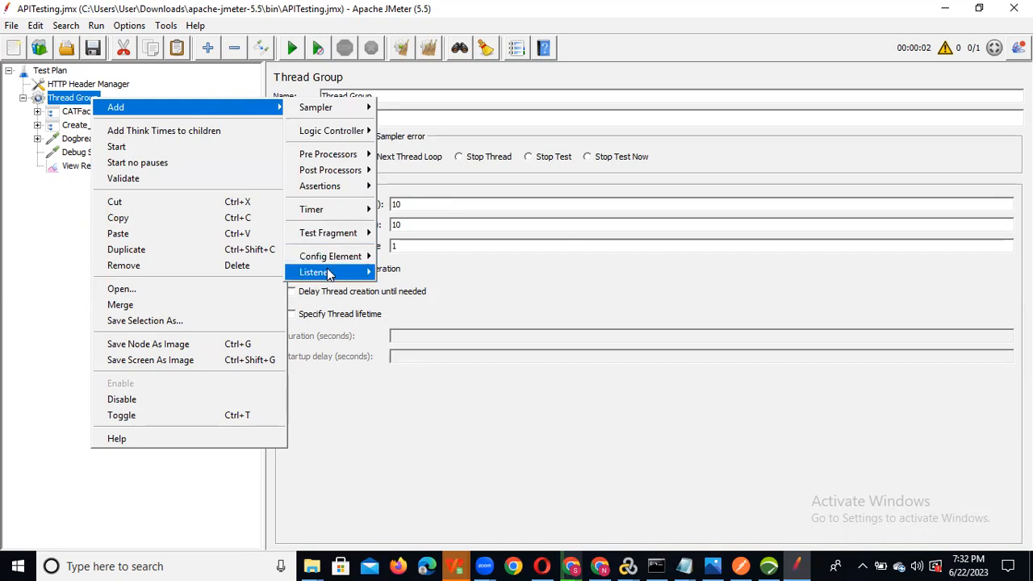
mouse_move(327, 273)
left_click(434, 292)
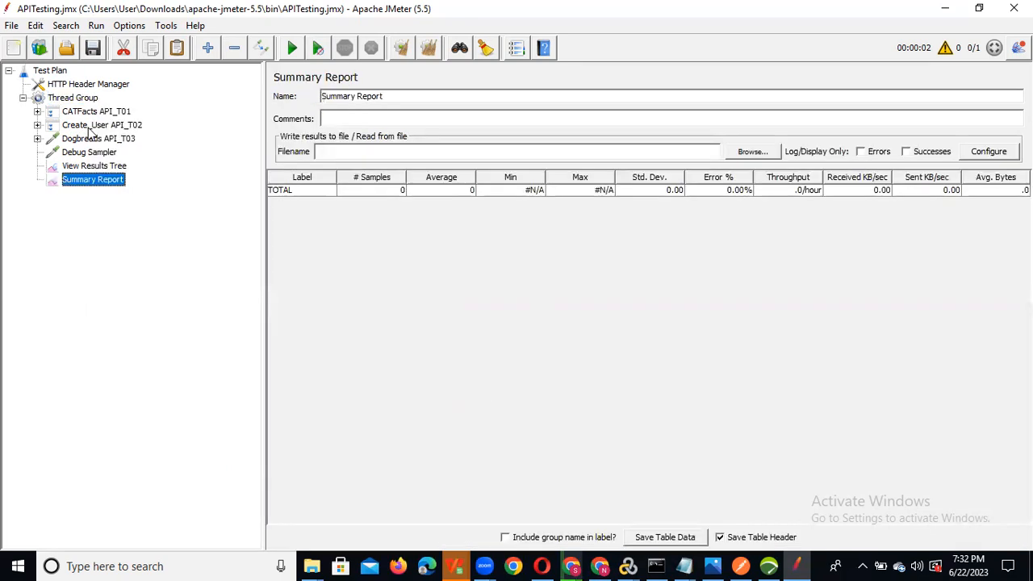
- Add a Response Time Graph listener to the Thread Group
right_click(84, 99)
mouse_move(161, 105)
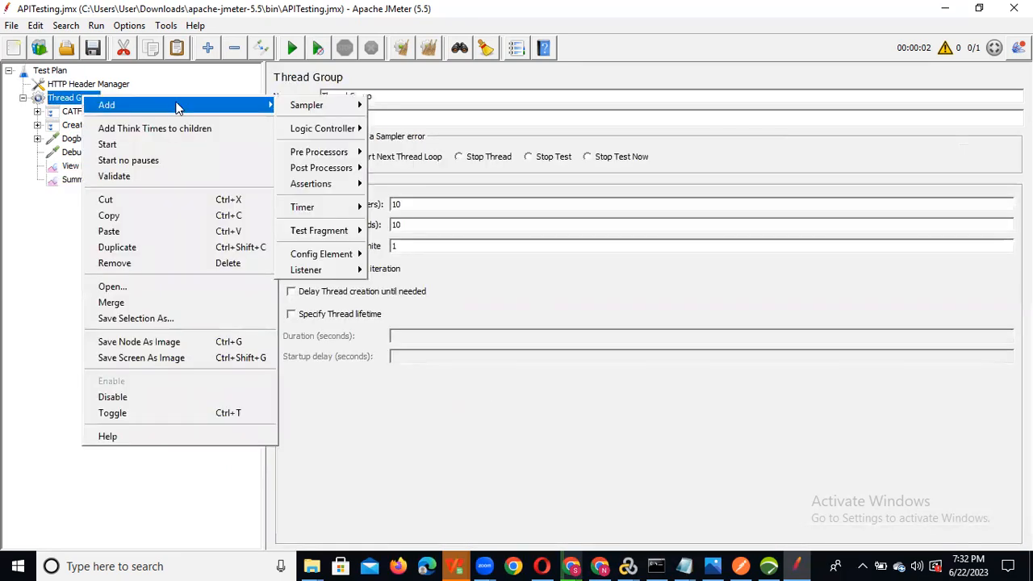
mouse_move(335, 275)
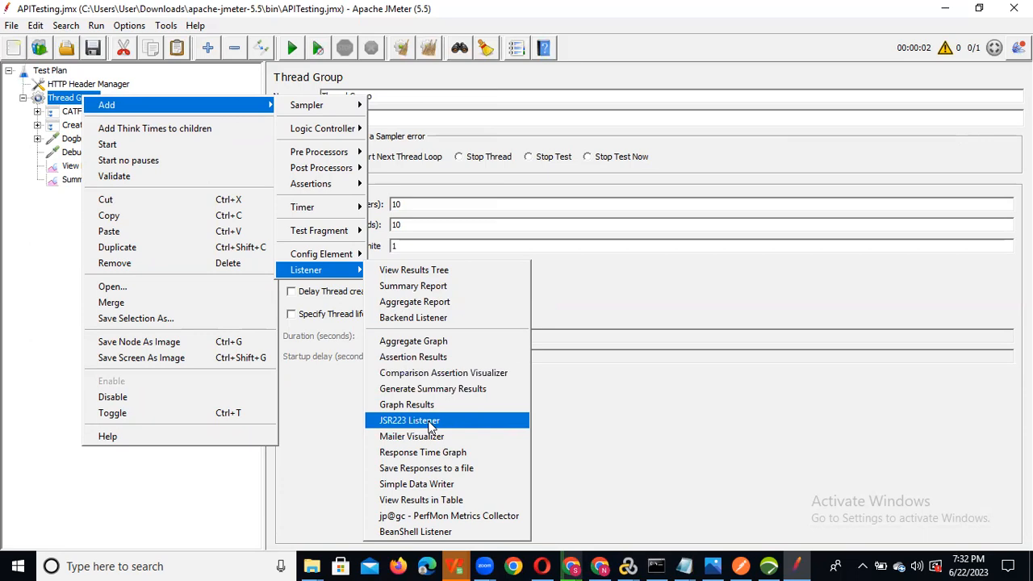
left_click(446, 456)
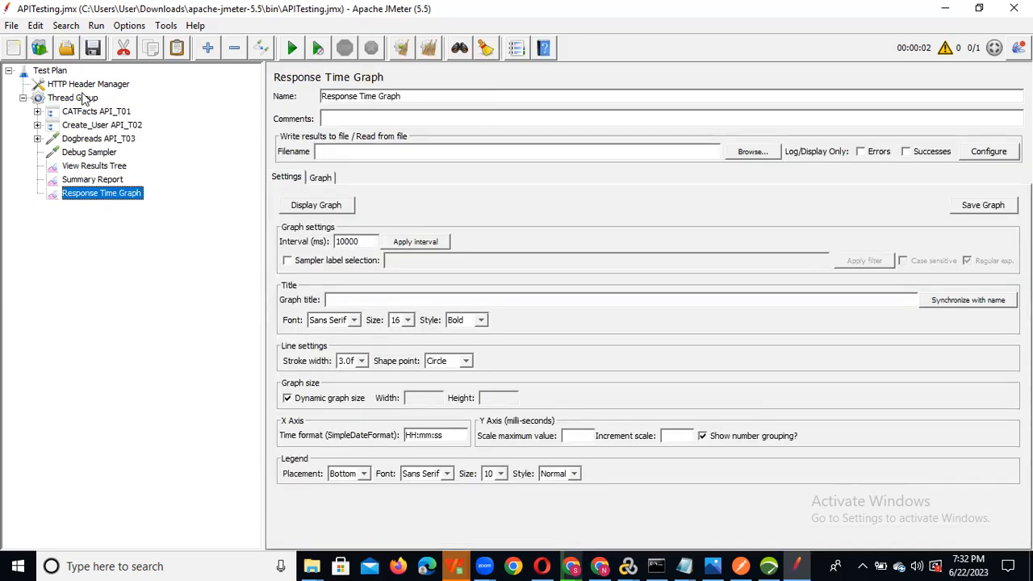
- Add an Aggregate Report listener to the Thread Group
right_click(85, 99)
mouse_move(266, 107)
mouse_move(339, 113)
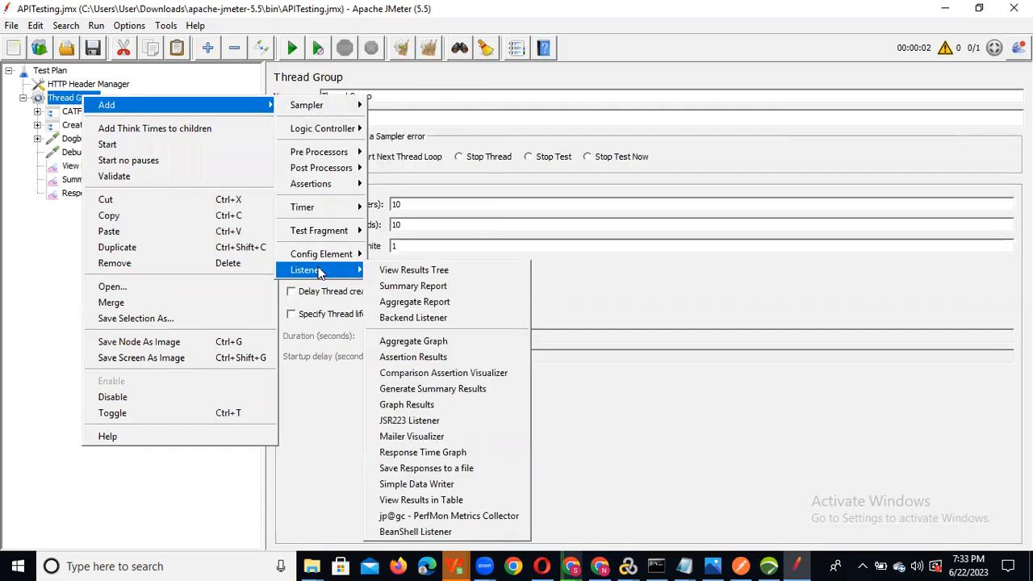
left_click(451, 307)
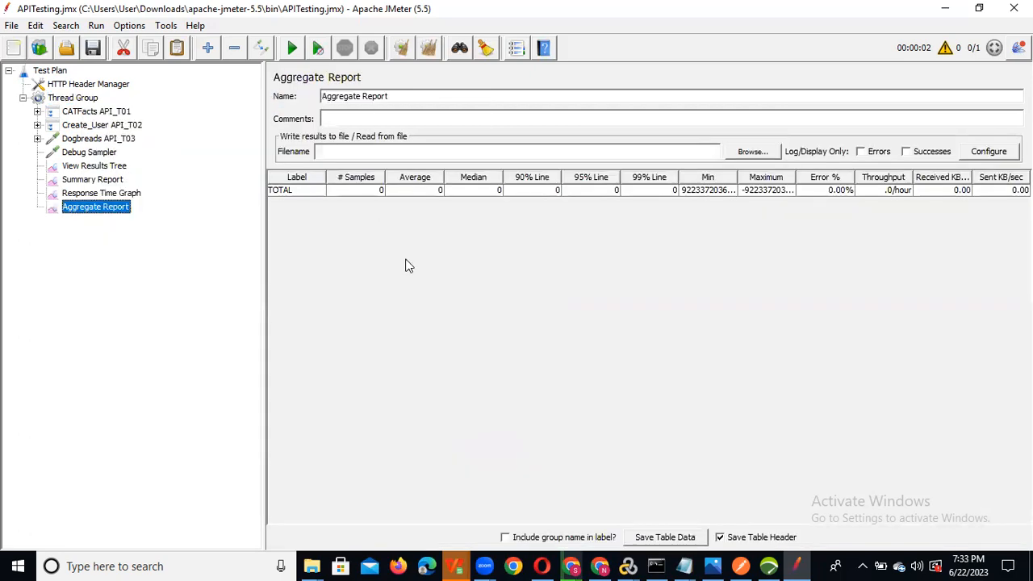
- Disable the Debug Sampler in the Thread Group
right_click(95, 157)
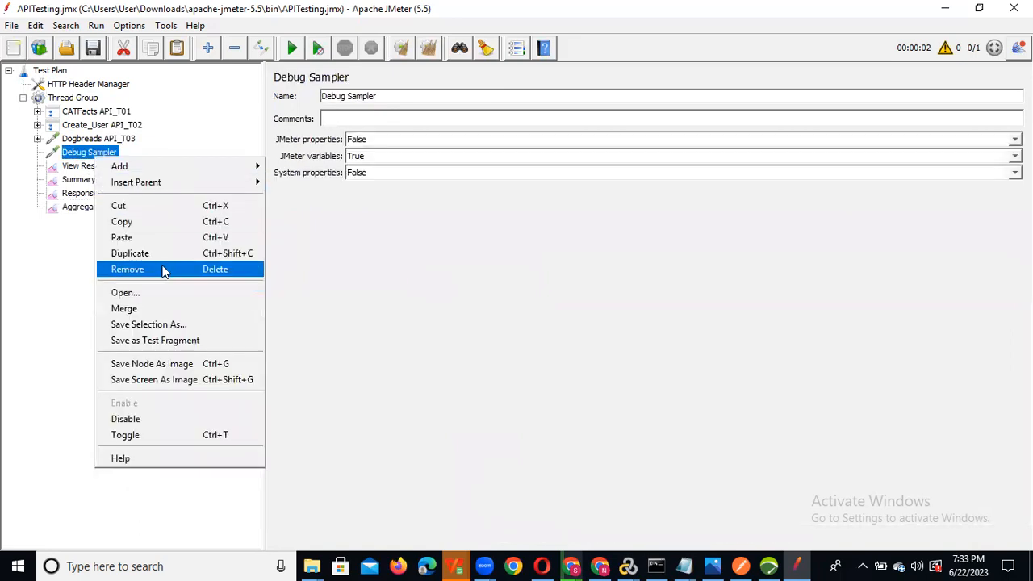
left_click(154, 422)
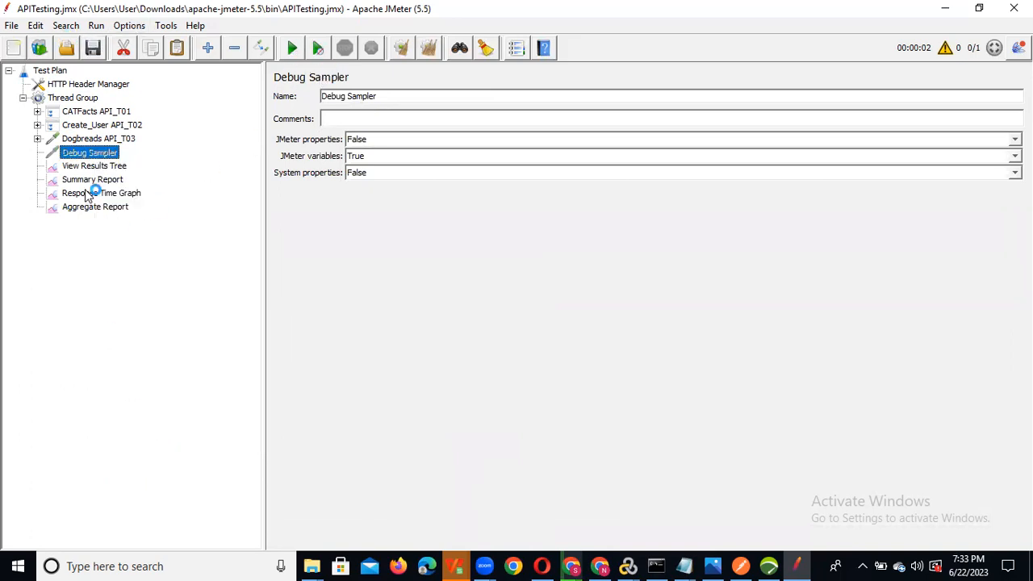
- Clear the old results from the View Results Tree and run the test plan
left_click(86, 165)
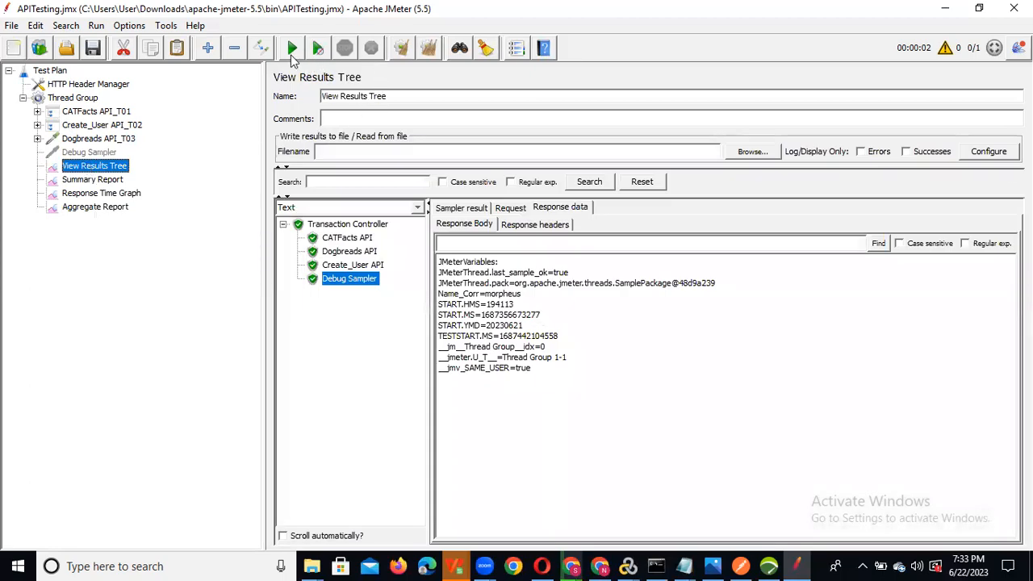
left_click(401, 49)
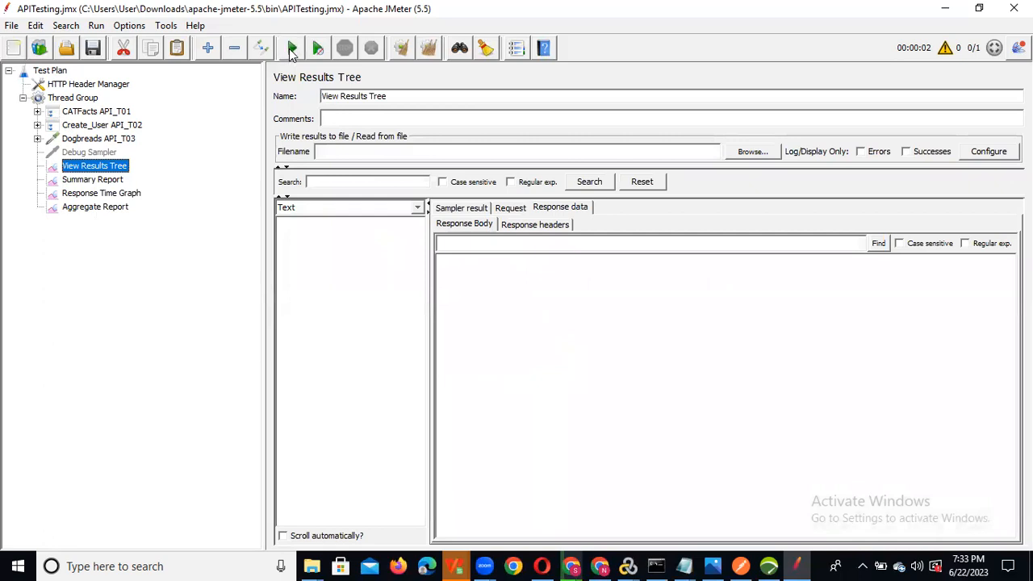
left_click(292, 48)
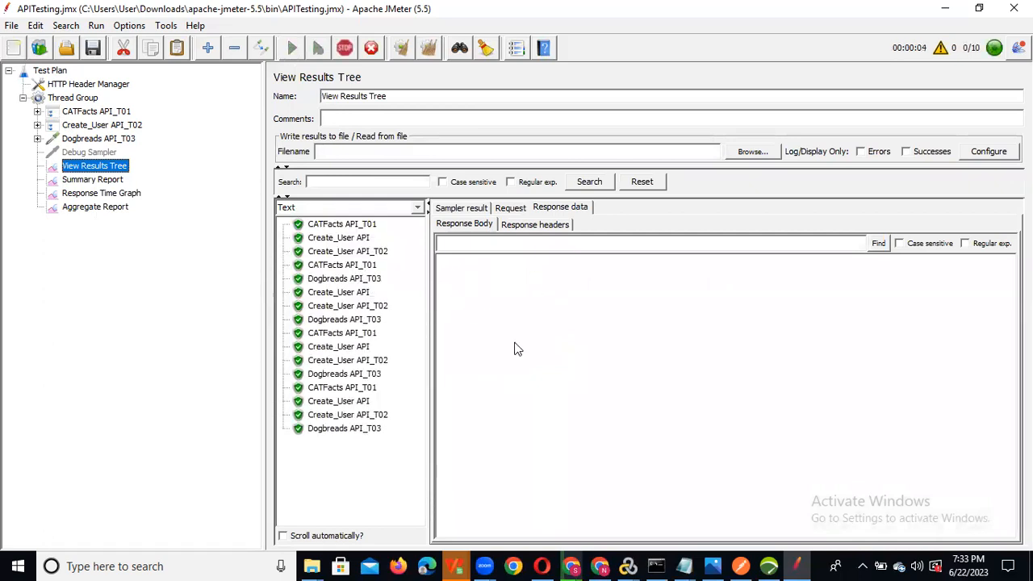
- Examine the Response Time Graph listener and the Summary Report figures for the test run
left_click(103, 195)
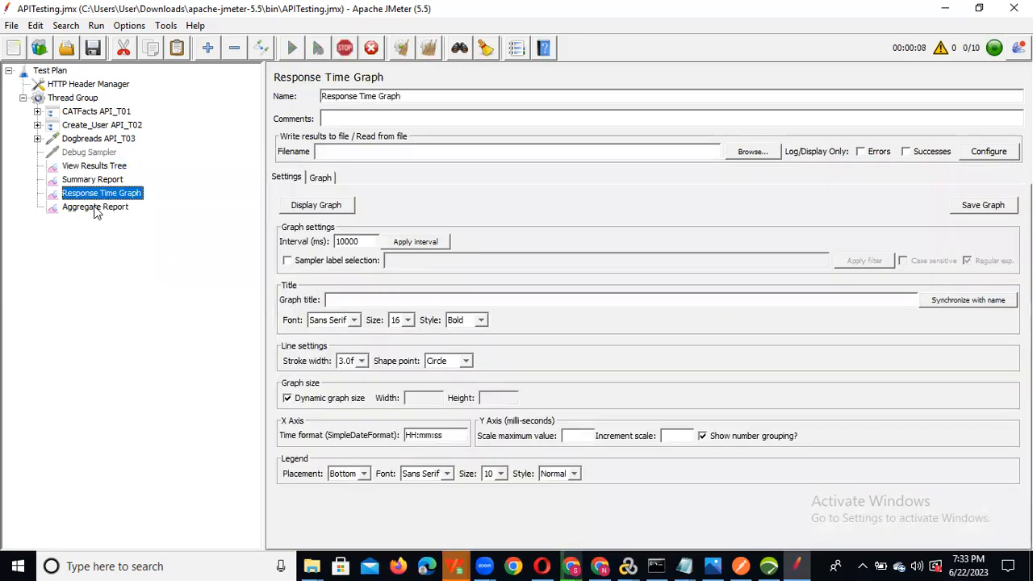
left_click(92, 181)
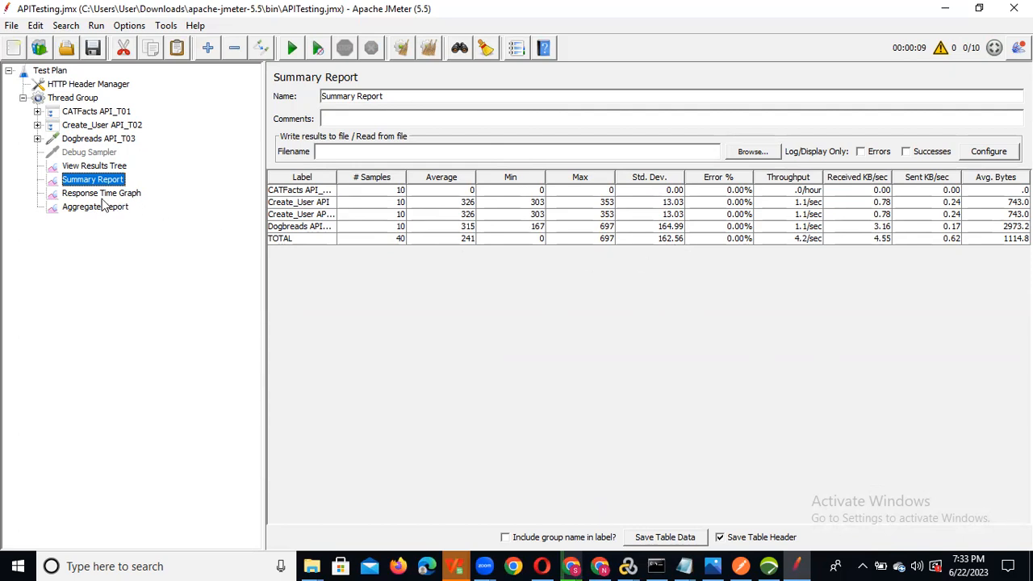
left_click(102, 196)
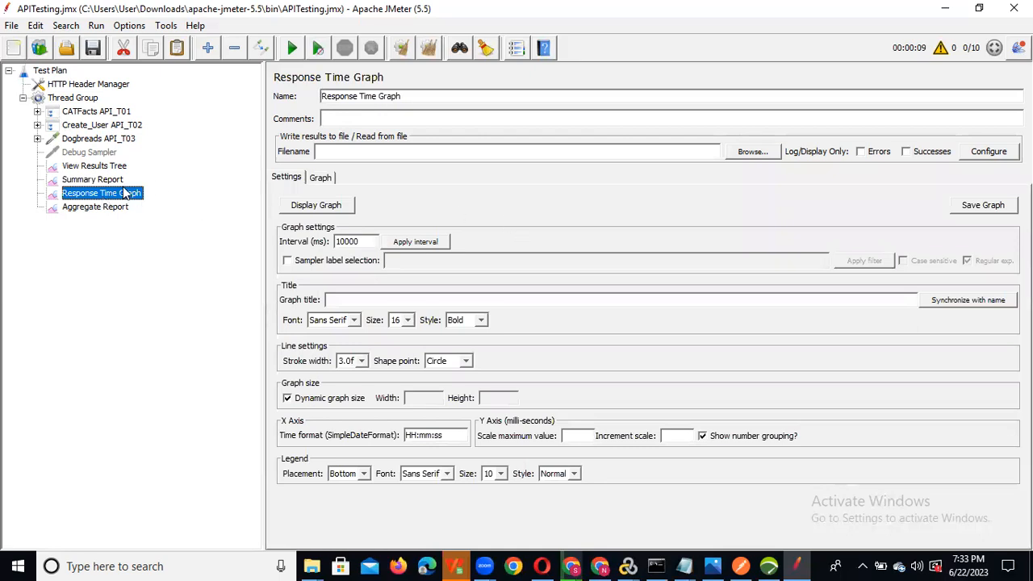
left_click(95, 180)
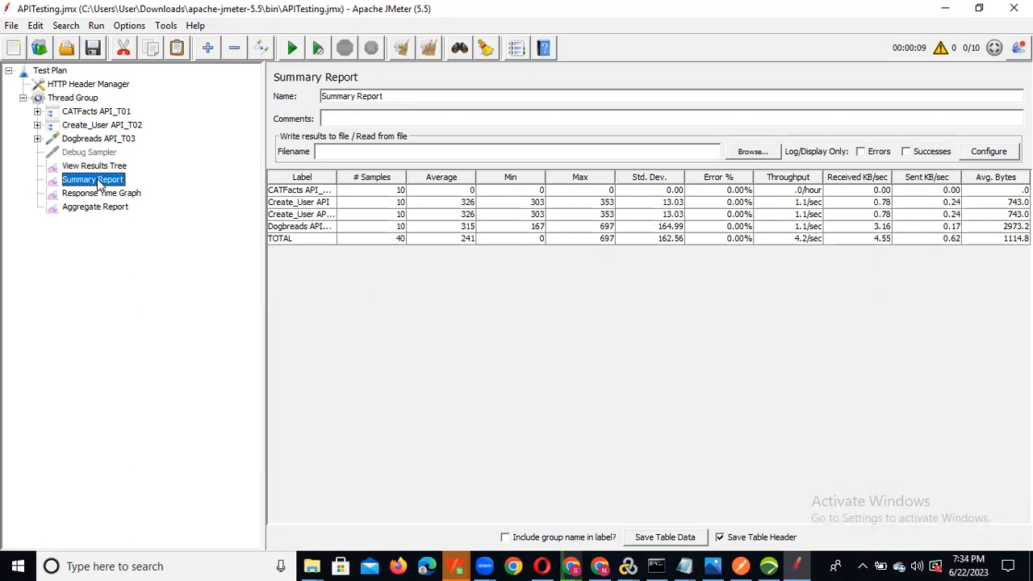
- Enable Specify Thread lifetime for the Thread Group and open its duration for editing
left_click(87, 100)
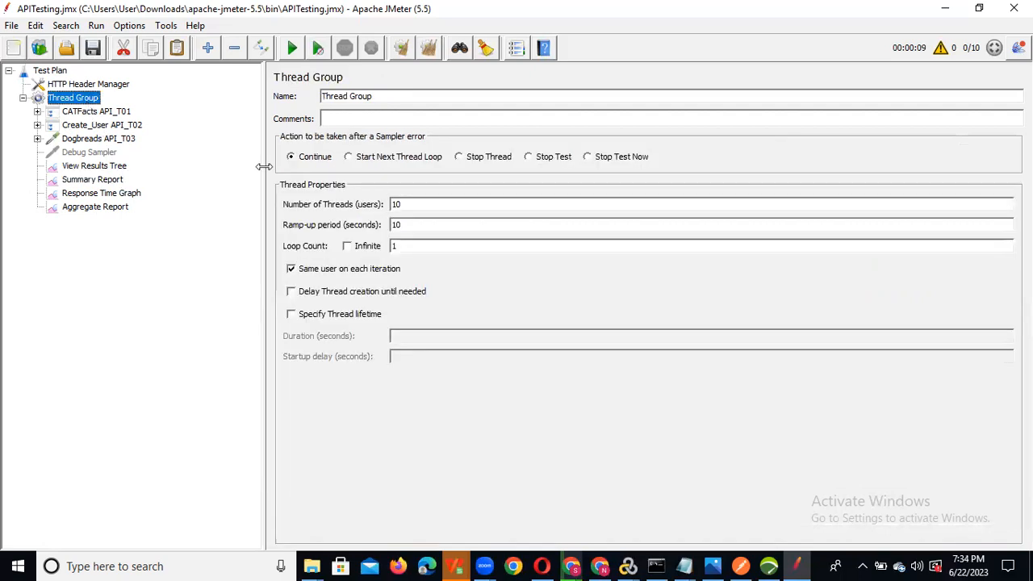
left_click(291, 314)
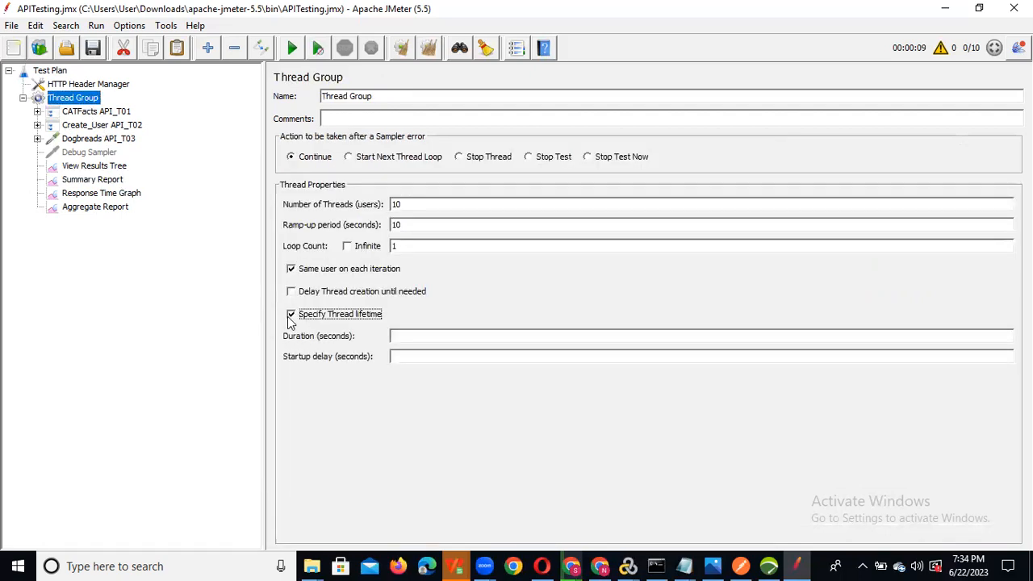
left_click(423, 337)
- Narrow the test plan tree so the Thread Group settings get more room, and select the Thread Group's name text
left_click_drag(263, 96, 194, 96)
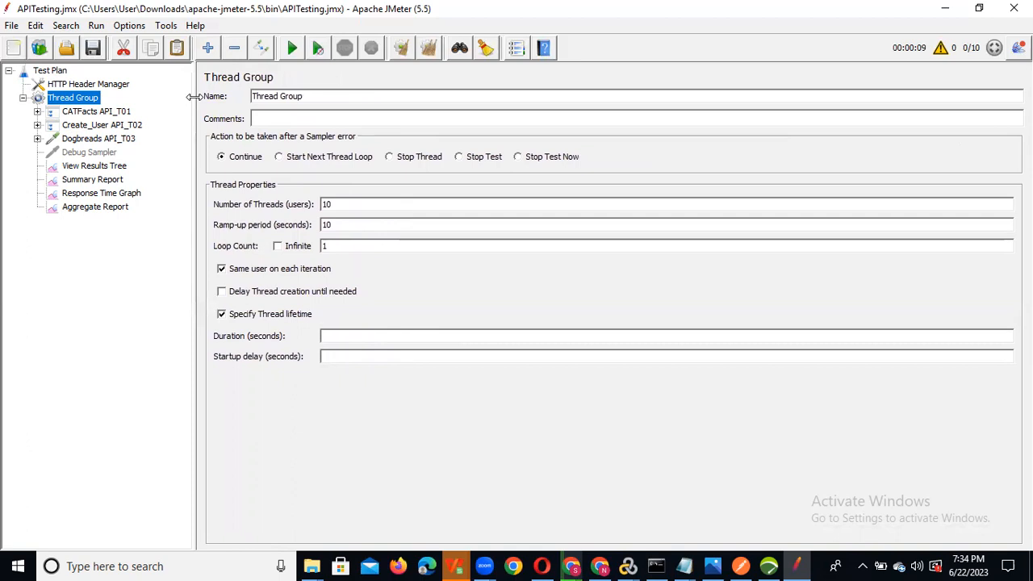
left_click_drag(194, 96, 157, 96)
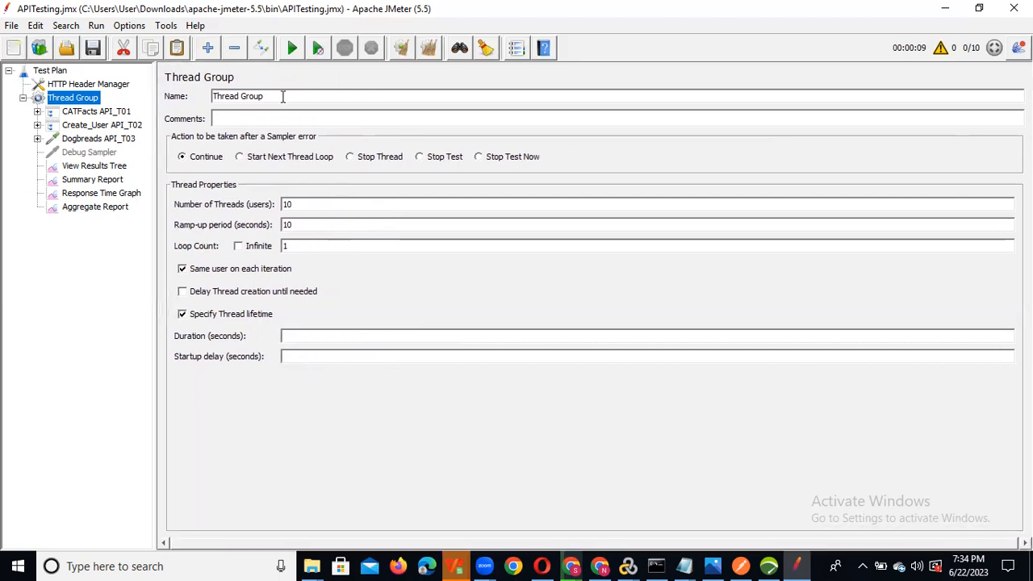
left_click_drag(275, 96, 197, 87)
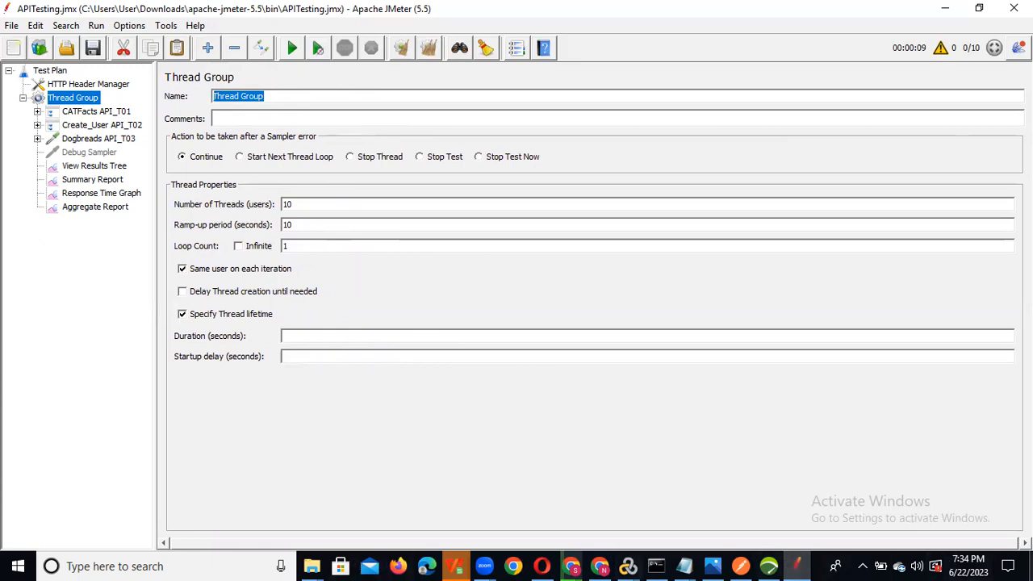
- Switch from JMeter to the desktop and launch Virtual User Generator
left_click(1031, 565)
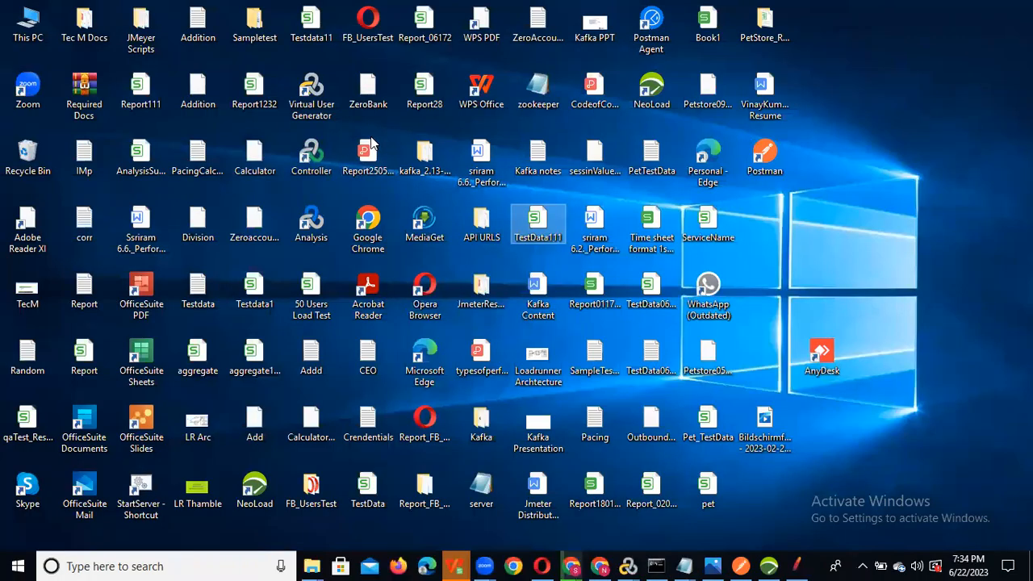
left_click(312, 95)
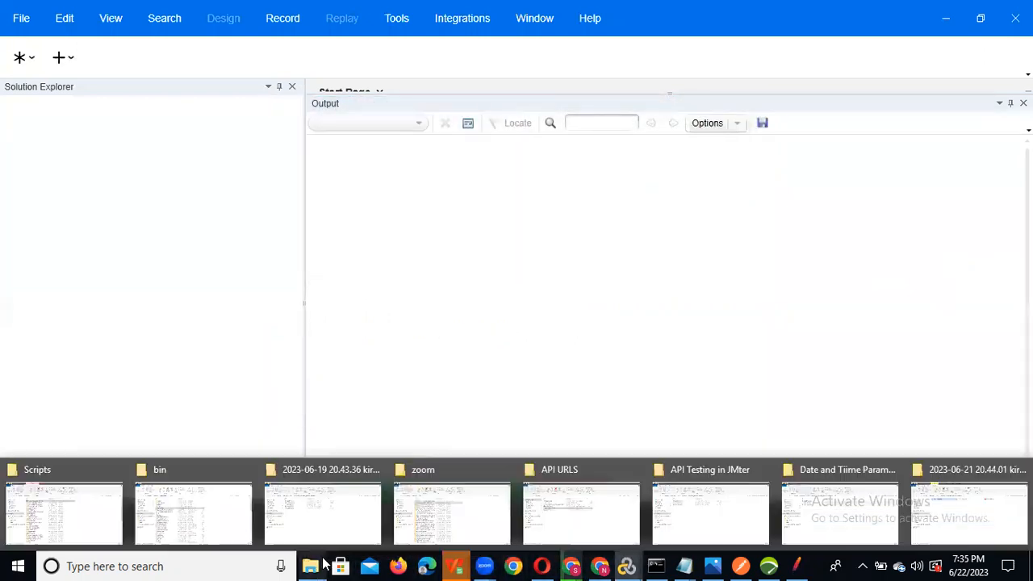
- Switch to the Reqres page in Chrome
mouse_move(602, 565)
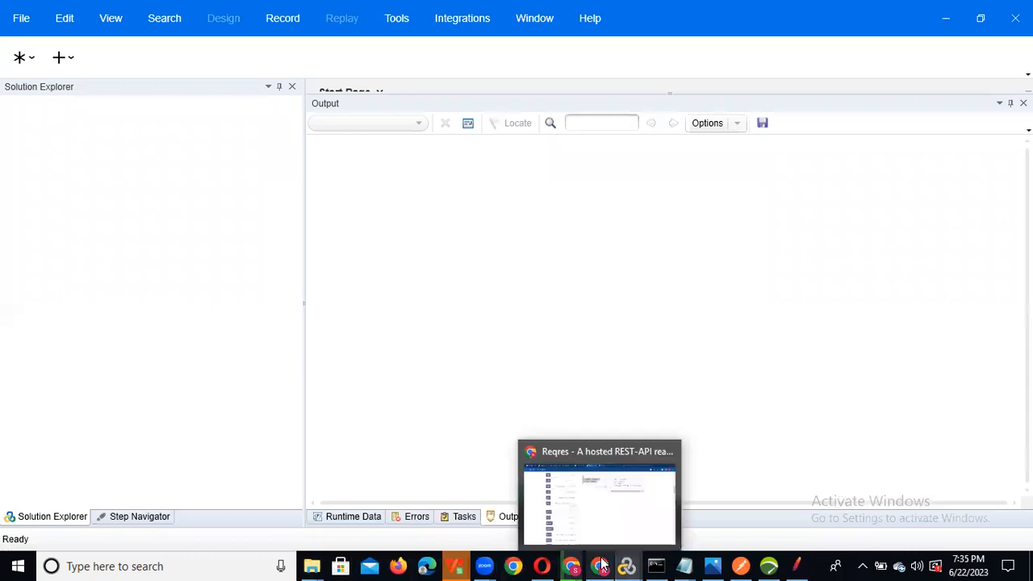
left_click(621, 517)
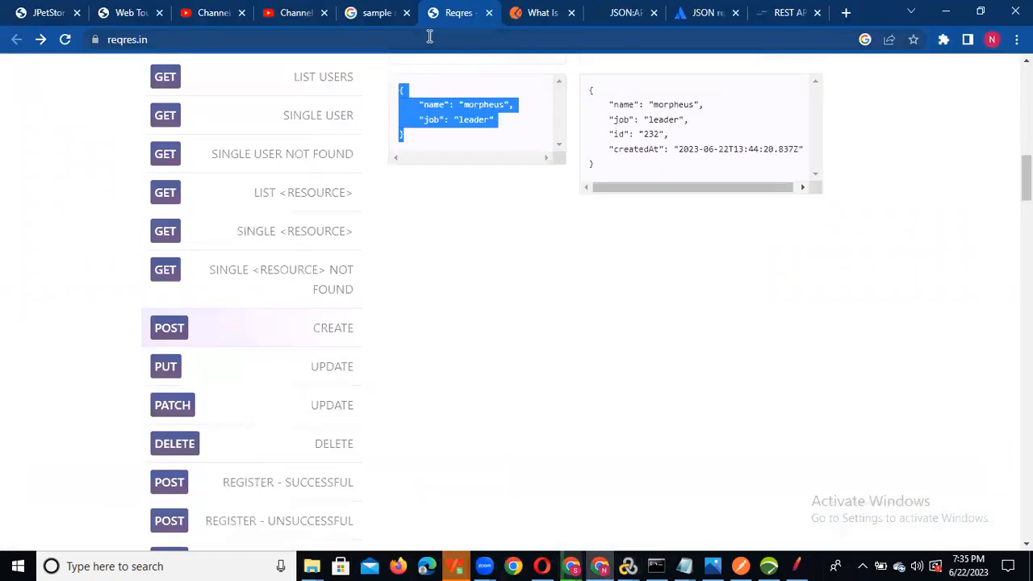
left_click(296, 33)
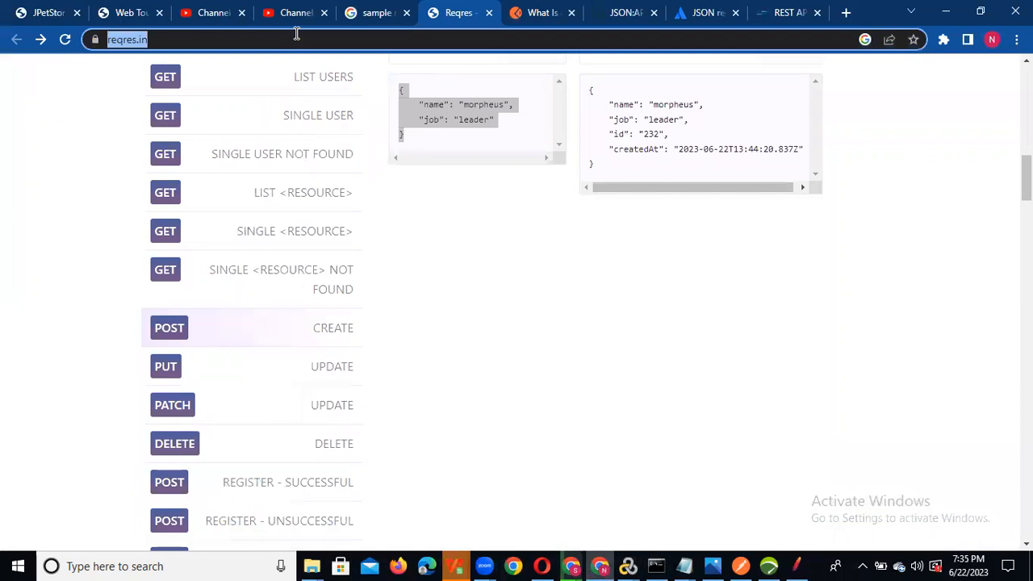
key("alt+Tab")
key("Tab")
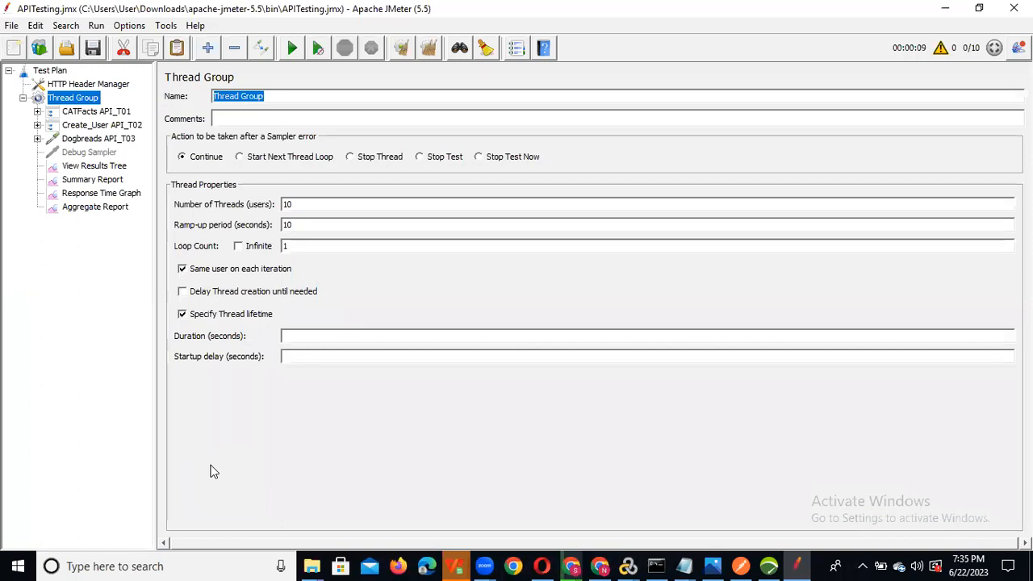
key("alt+Tab")
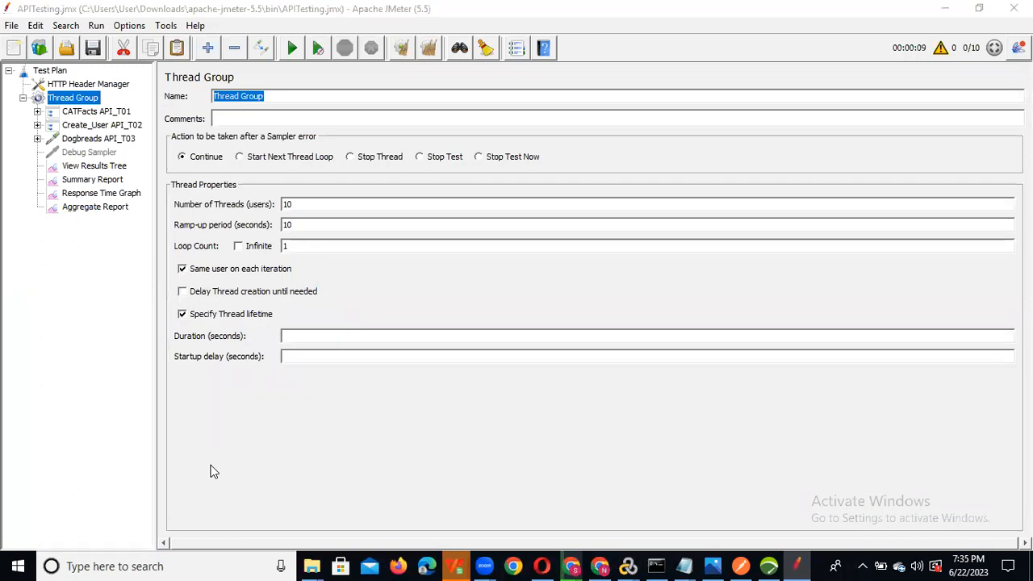
key("alt+Tab")
key("alt+Tab")
key("alt+Tab")
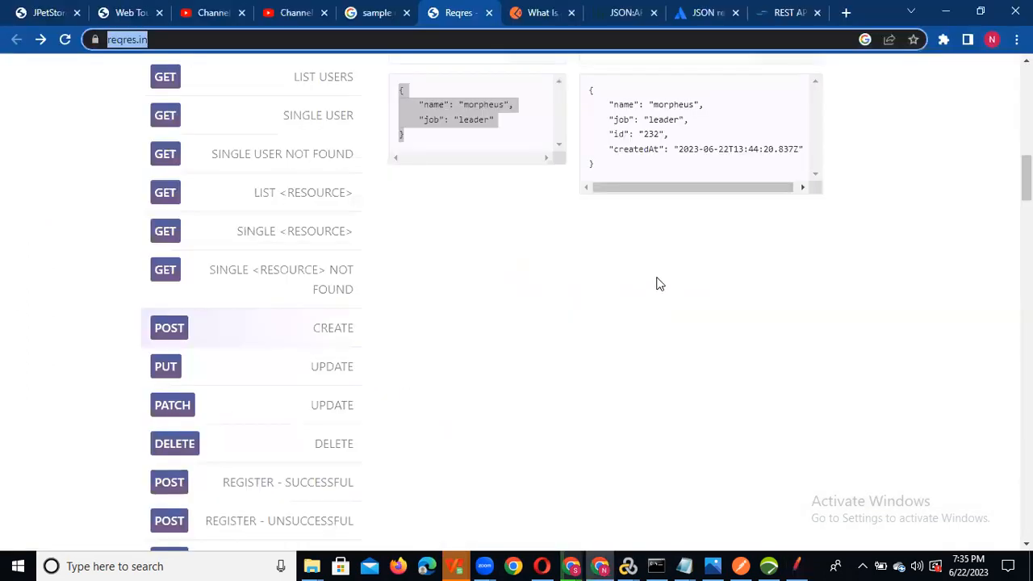
- Open the List Users request on Reqres and copy its URL, reqres.in/api/users?page=2
scroll(656, 283, "up", 5)
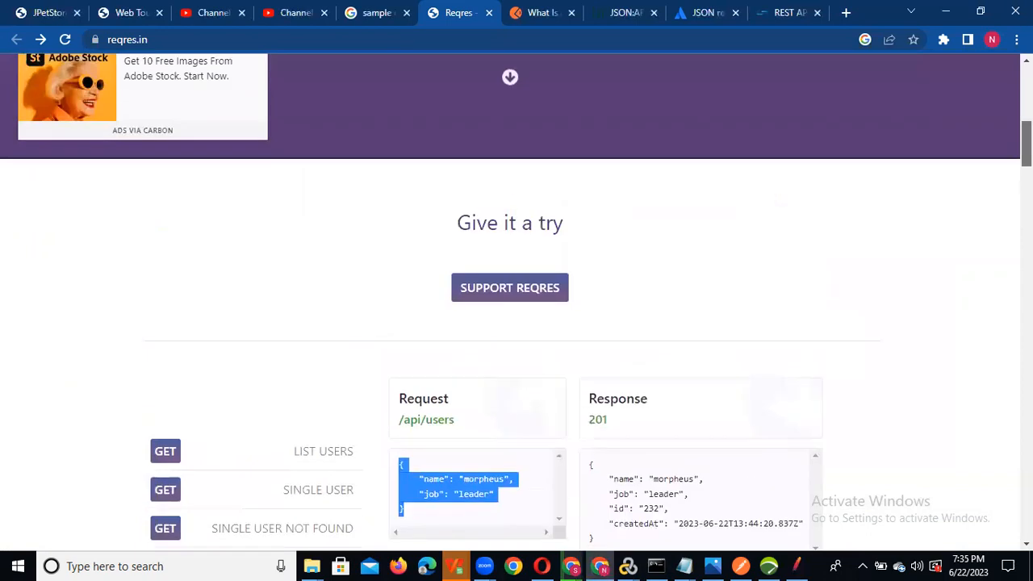
scroll(656, 283, "down", 2)
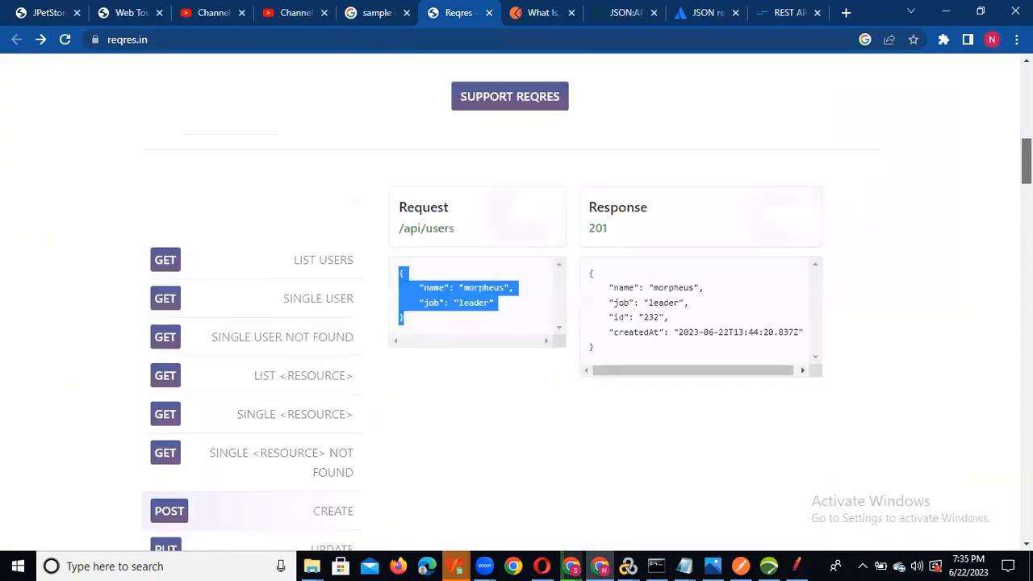
left_click(300, 268)
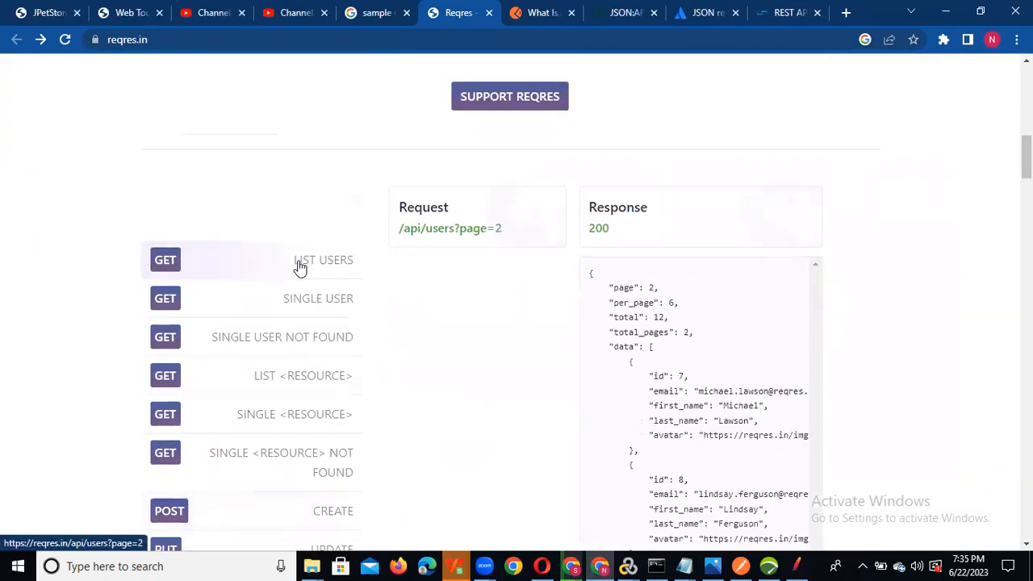
left_click(474, 232)
left_click_drag(267, 41, 34, 31)
key("ctrl+c")
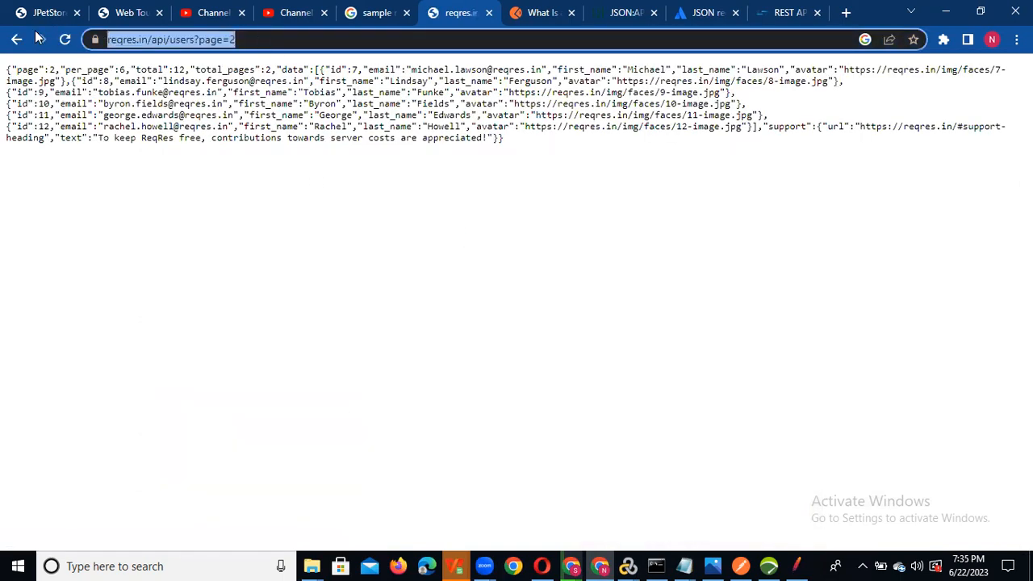
key("alt+Tab")
key("alt+Tab")
key("alt+Tab")
key("alt+Tab")
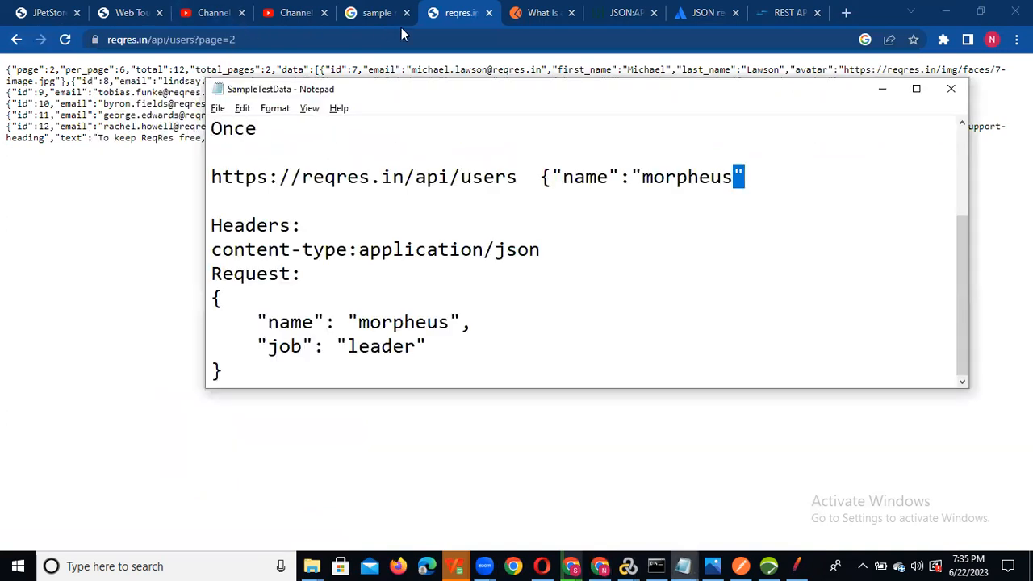
left_click(760, 169)
key("Return")
key("Return")
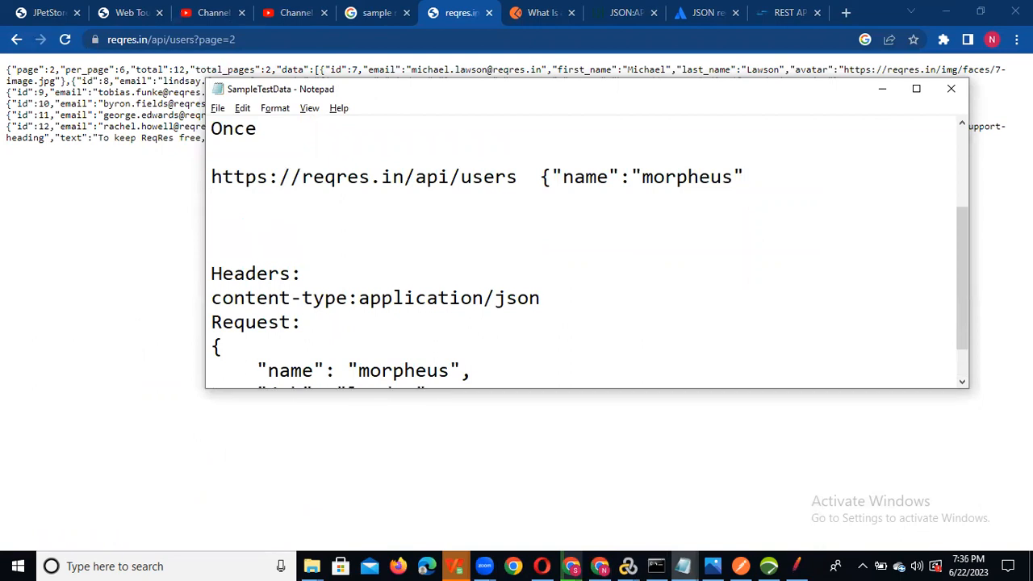
key("ctrl+v")
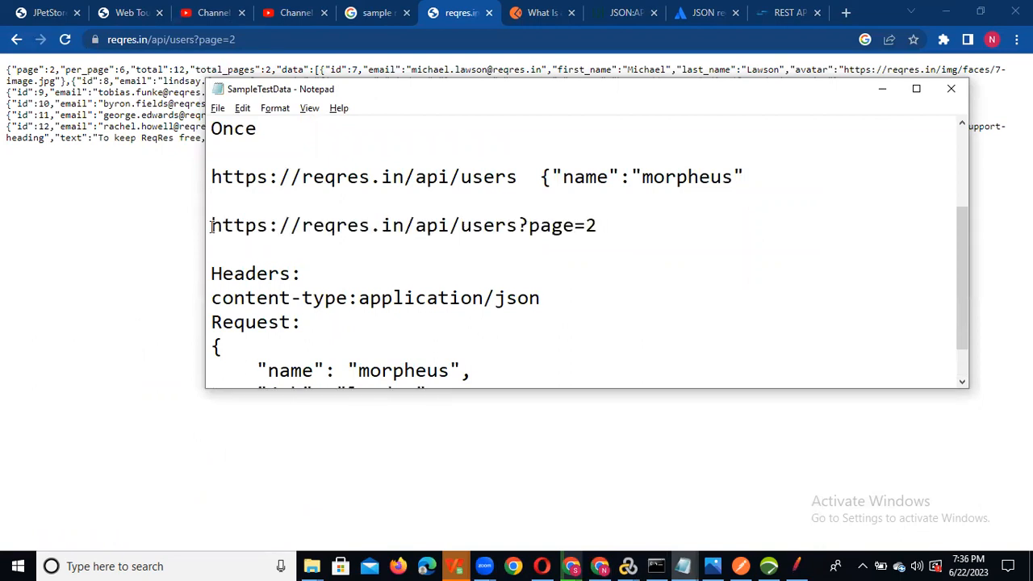
left_click_drag(211, 227, 601, 226)
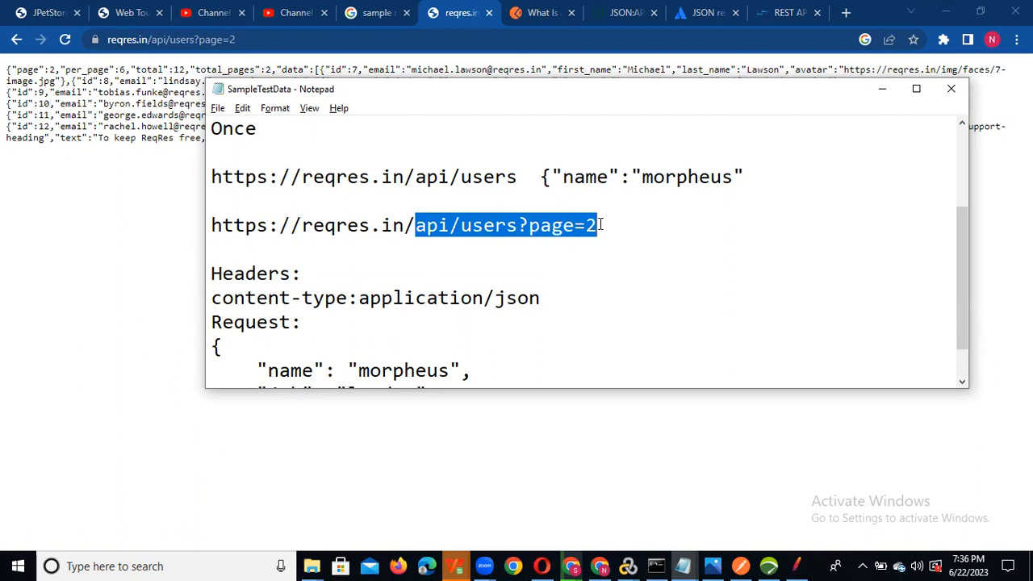
- Switch from the notes to the Virtual User Generator window with the empty solution
key("alt+Tab")
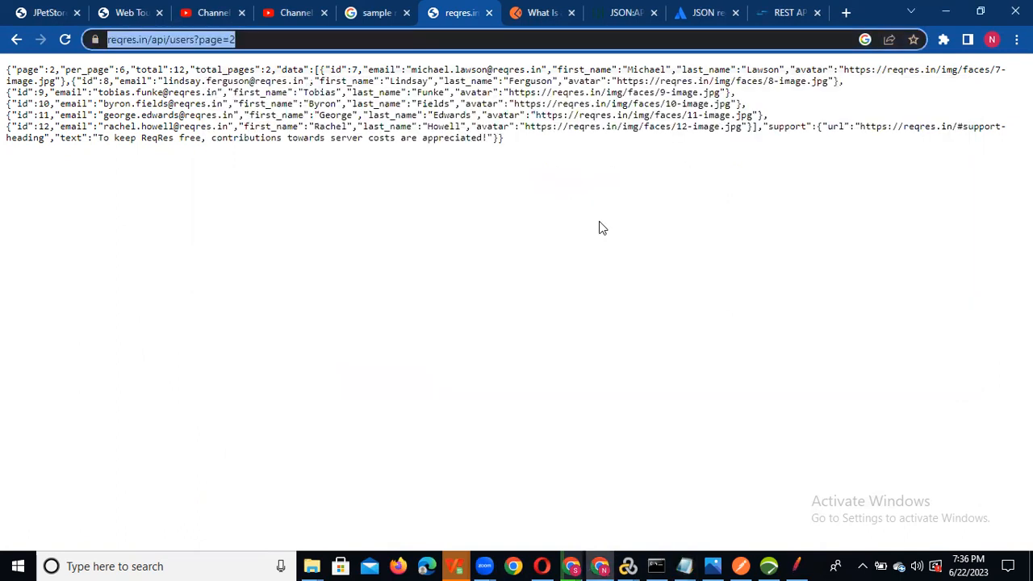
key("alt+Tab")
key("alt+Tab")
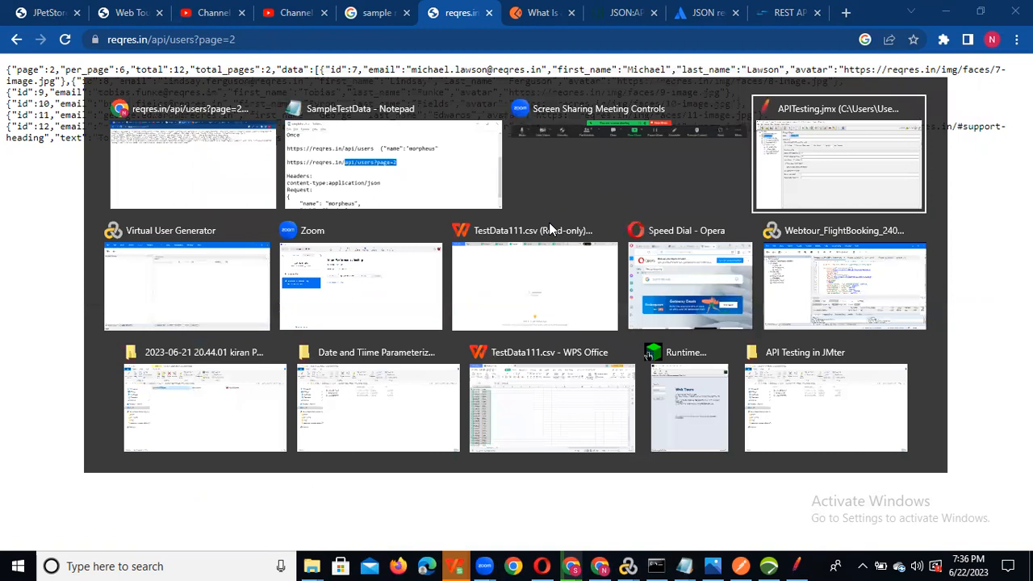
key("alt+Tab")
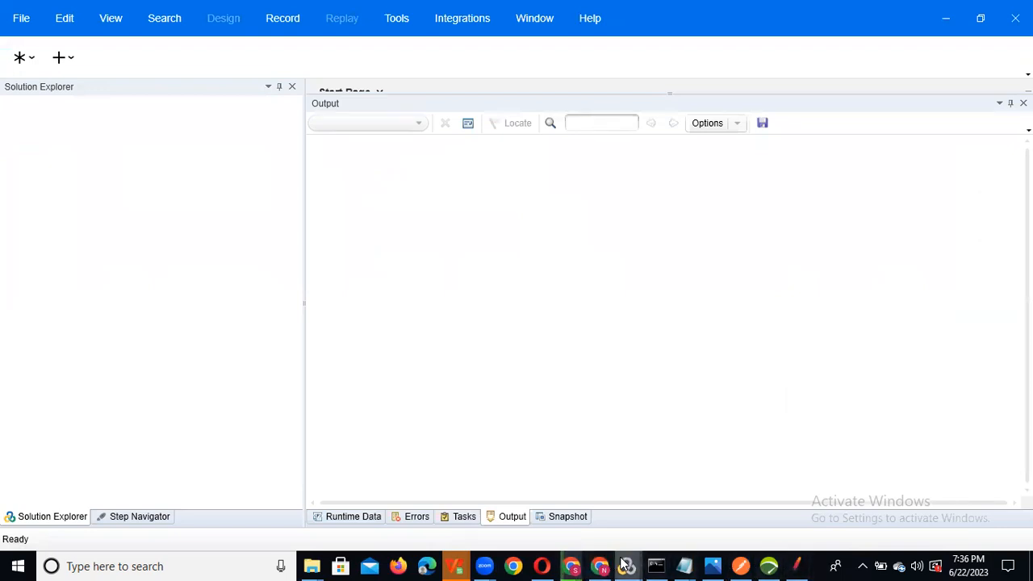
mouse_move(627, 564)
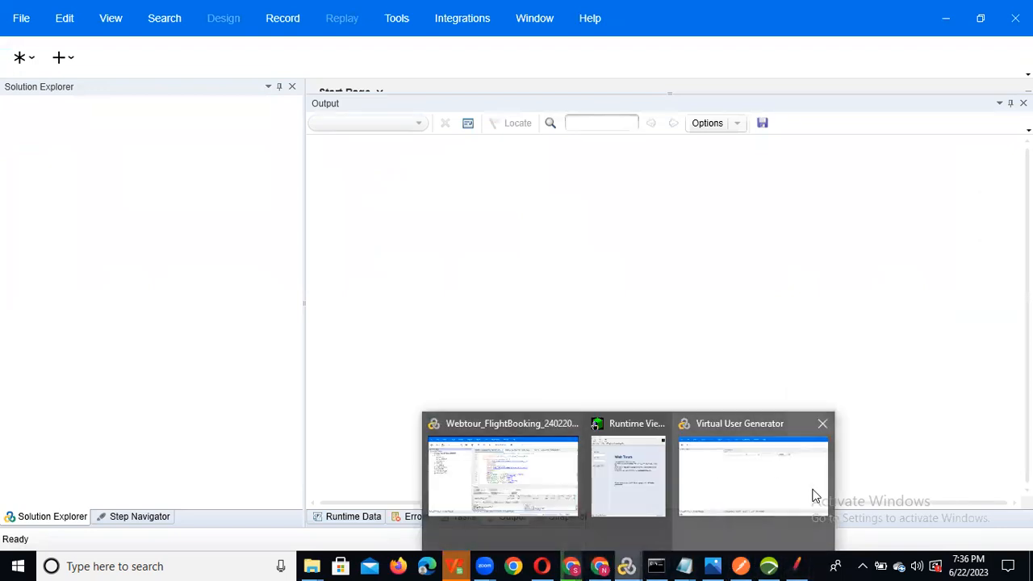
- Create a new single-protocol Web Services script named API_Testng
left_click(29, 60)
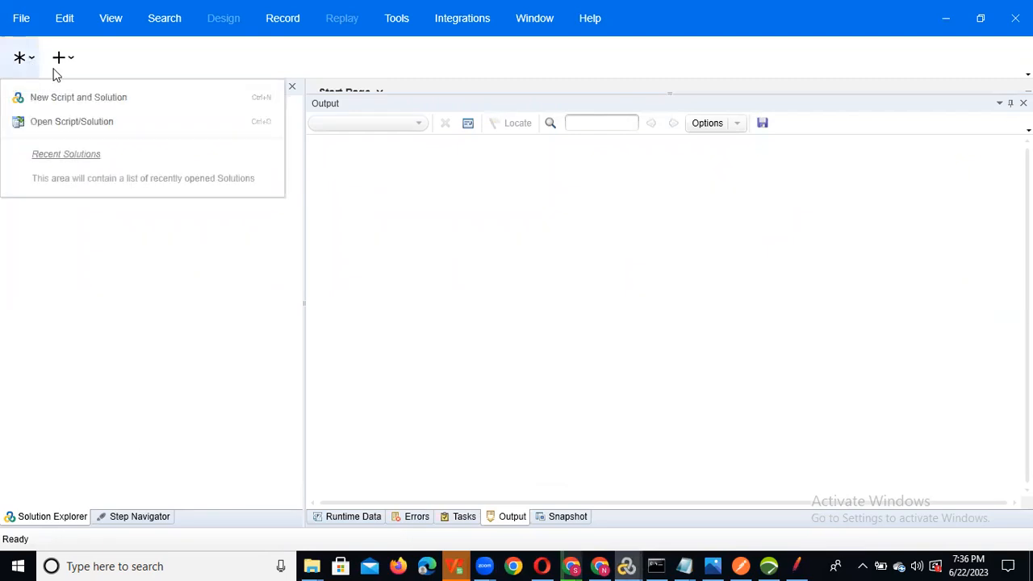
left_click(95, 97)
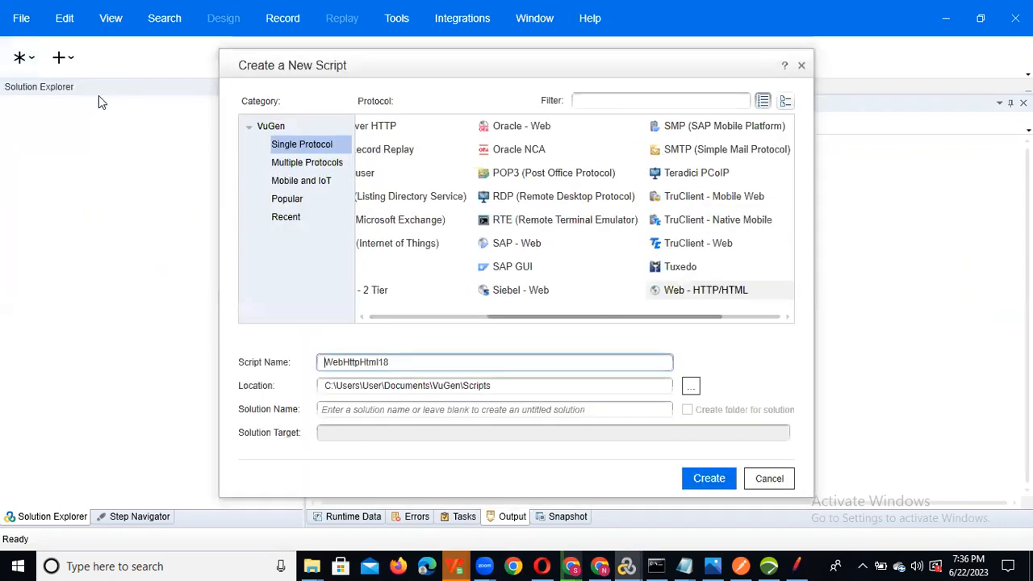
left_click_drag(564, 314, 709, 310)
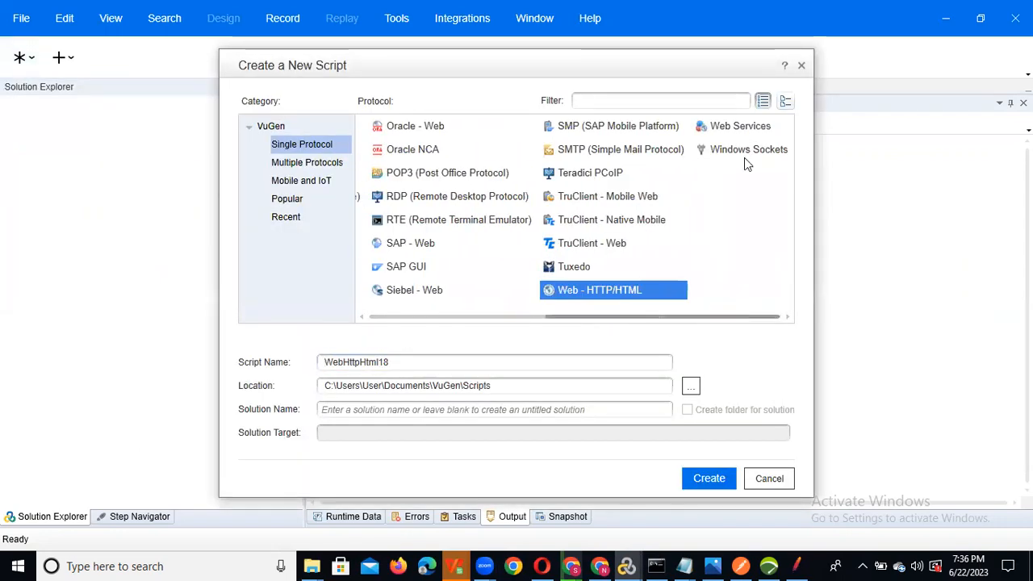
left_click(728, 130)
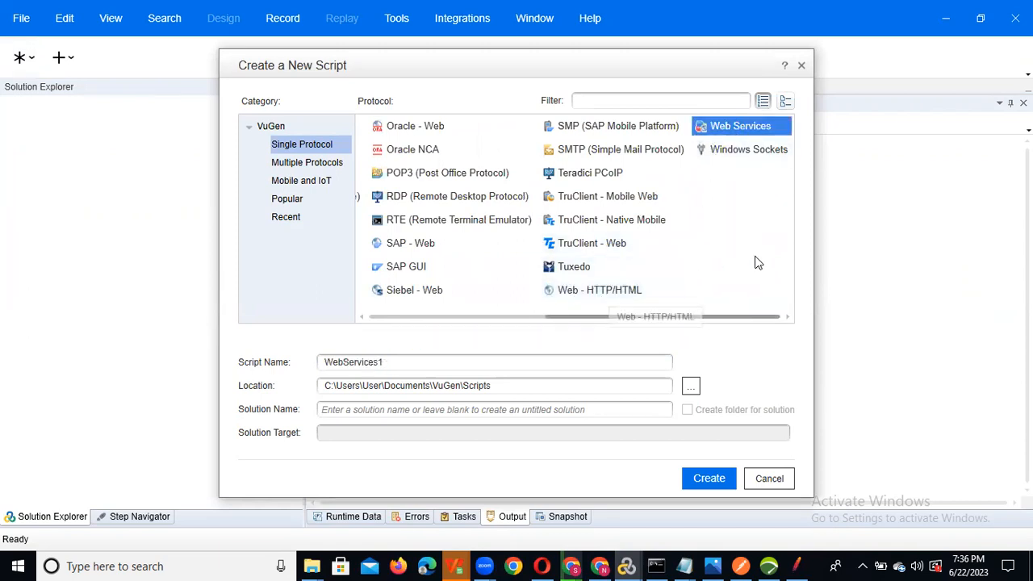
double_click(390, 364)
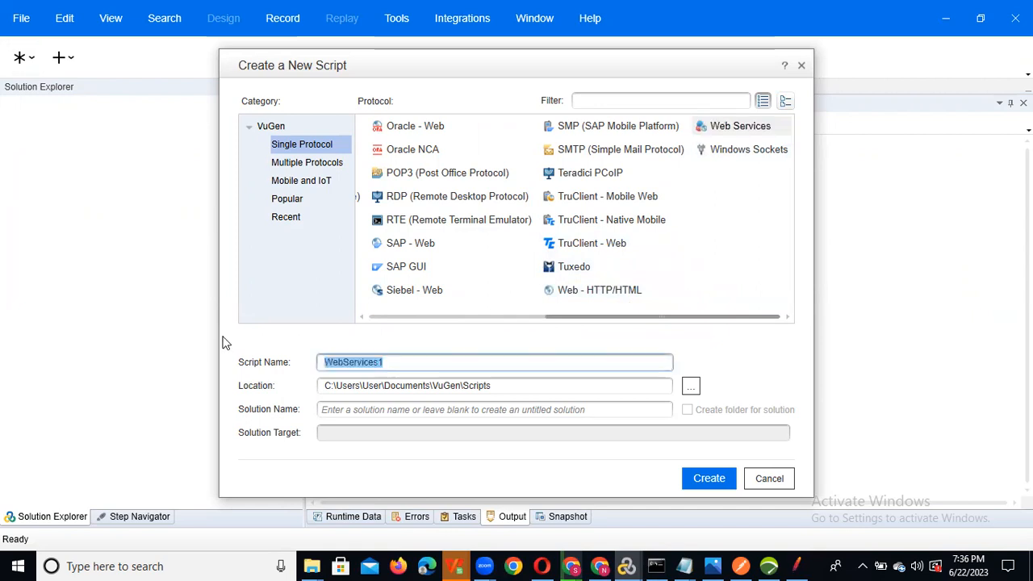
type("API")
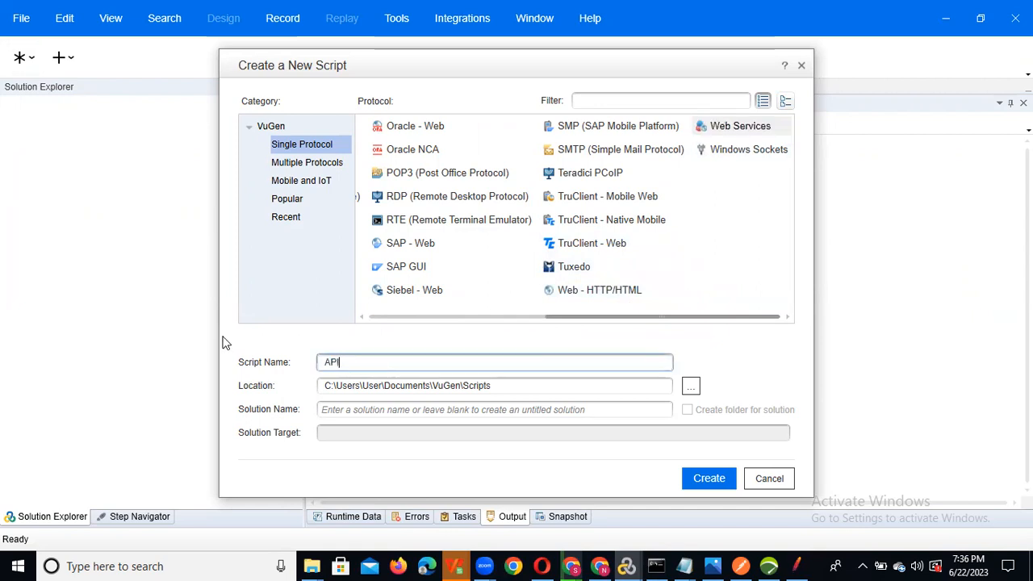
type("_Testng")
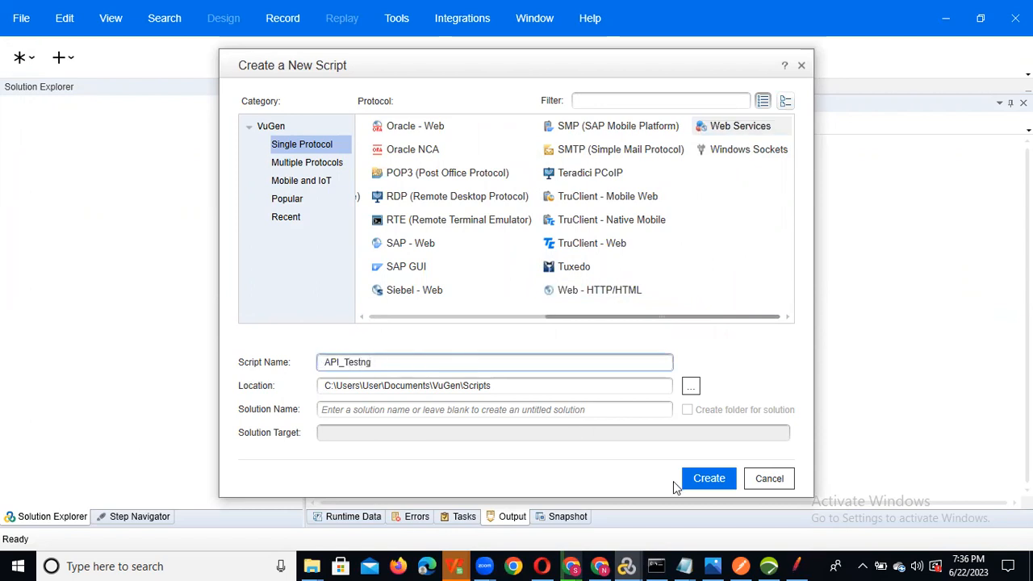
left_click(707, 479)
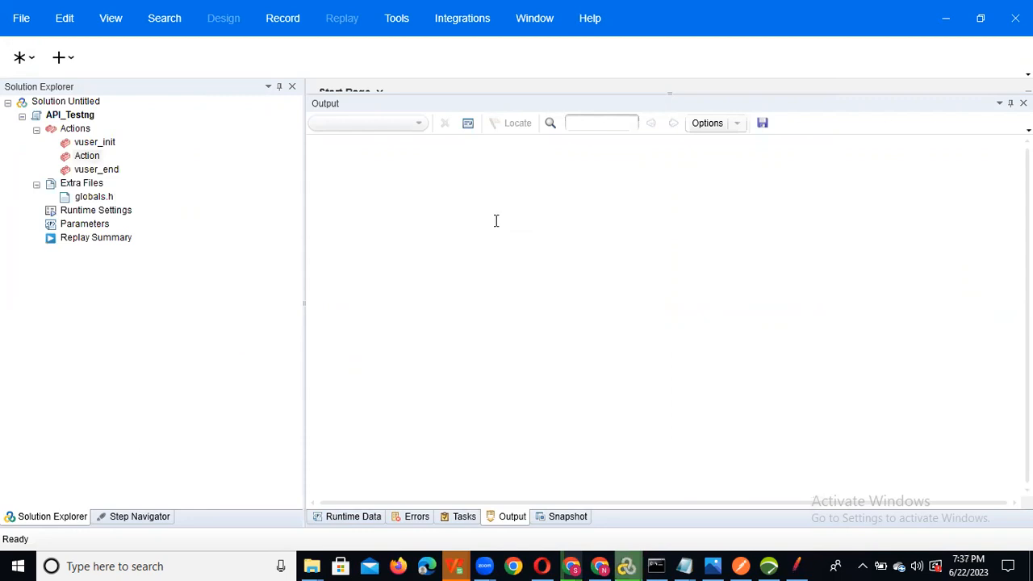
- Open the Action file of the API_Testng script and enlarge its code editor above the Output pane
left_click(88, 159)
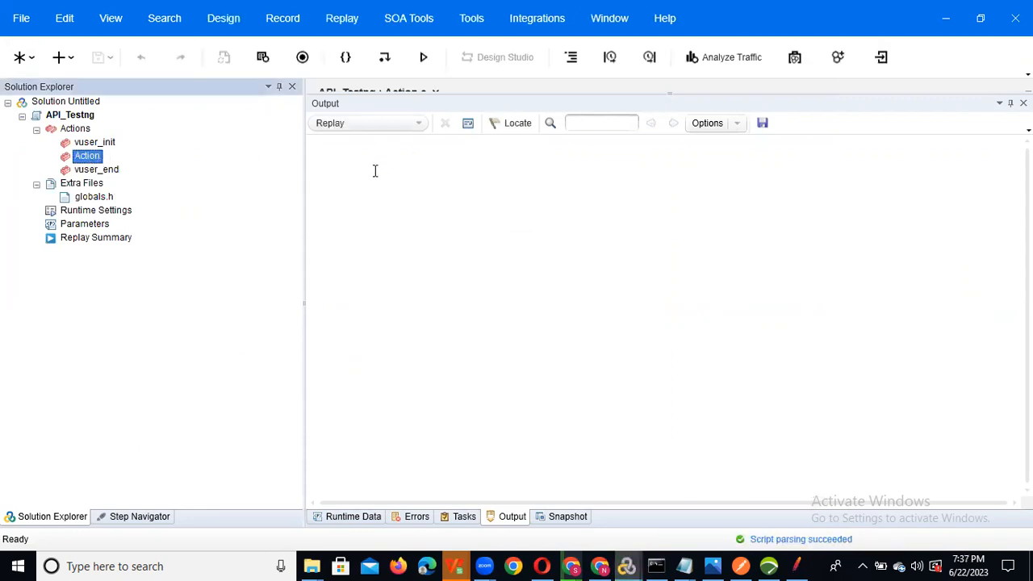
left_click_drag(526, 94, 538, 296)
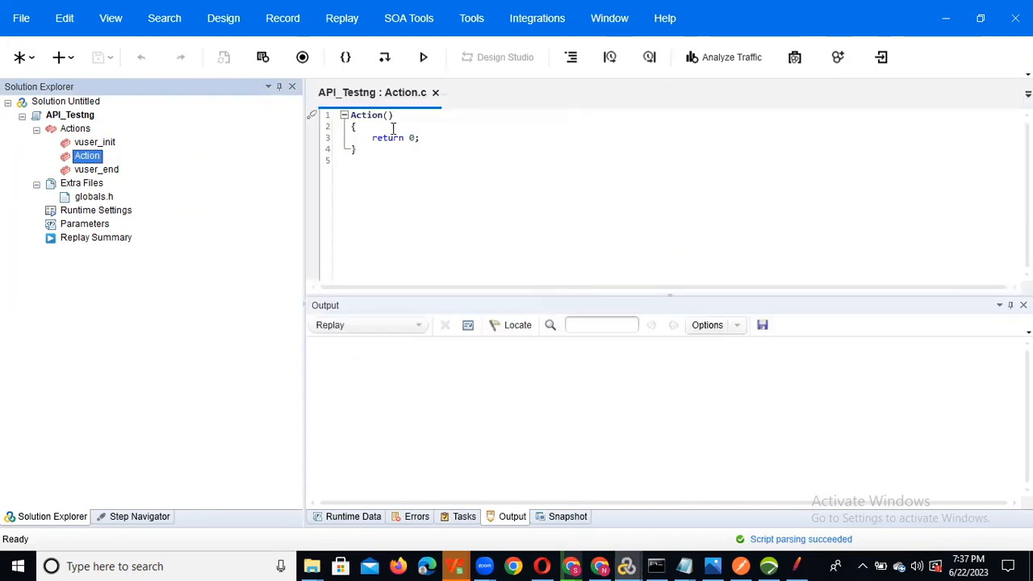
- Add blank lines at the start of the Action function's body and start inserting a REST API step there
left_click(391, 127)
key("Return")
key("Return")
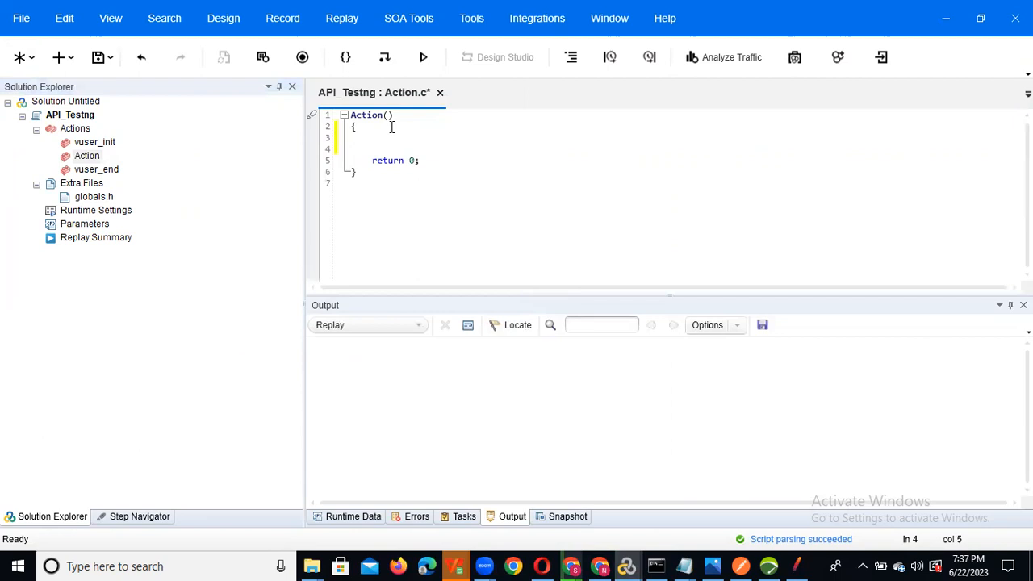
left_click(392, 128)
key("Return")
right_click(377, 139)
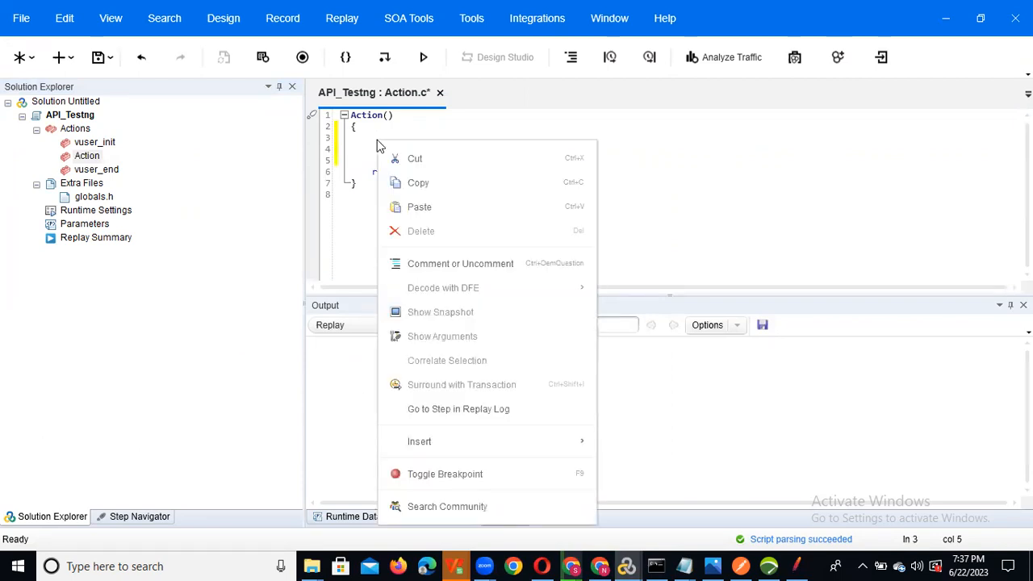
mouse_move(507, 437)
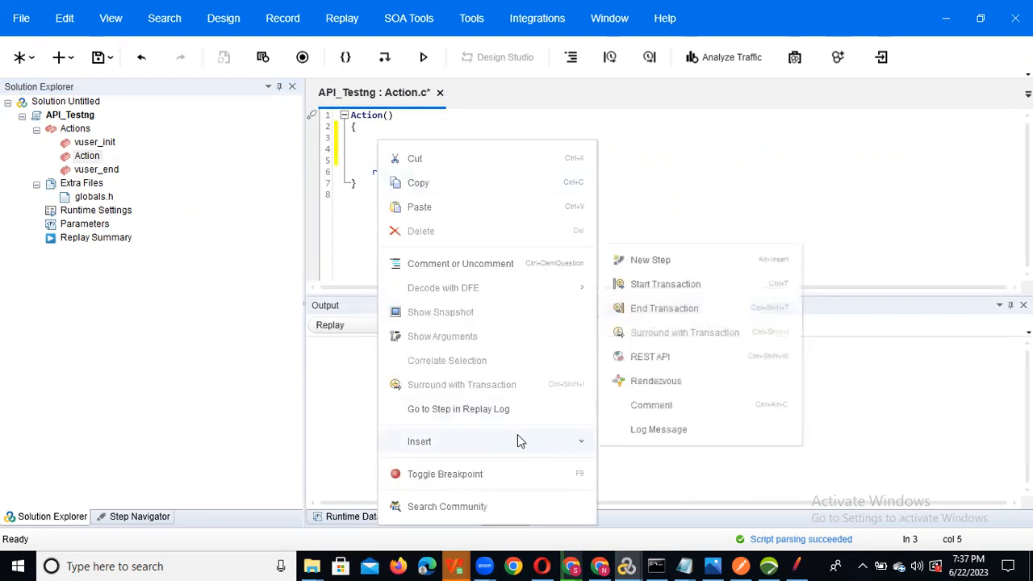
left_click(696, 352)
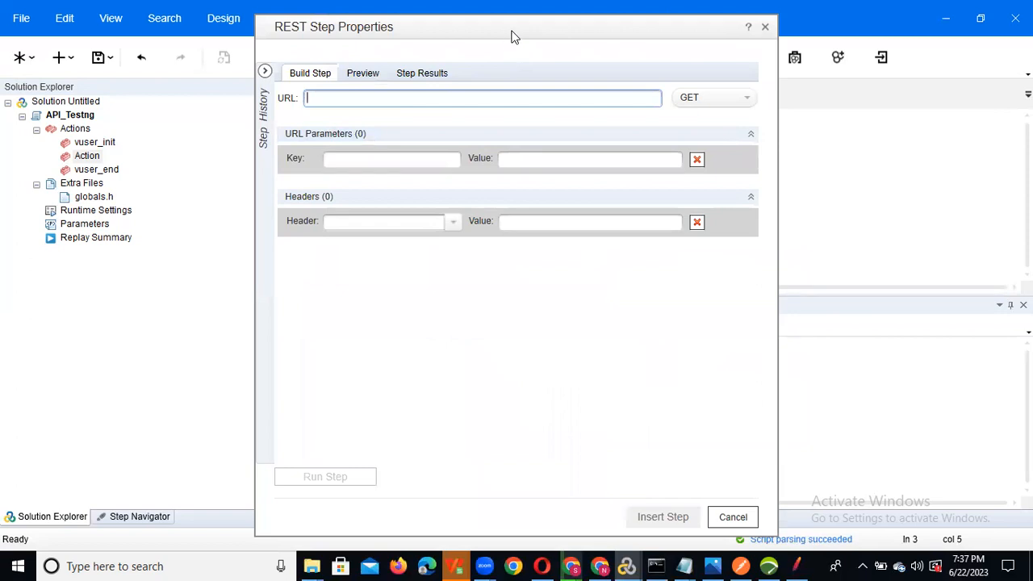
key("alt+Tab")
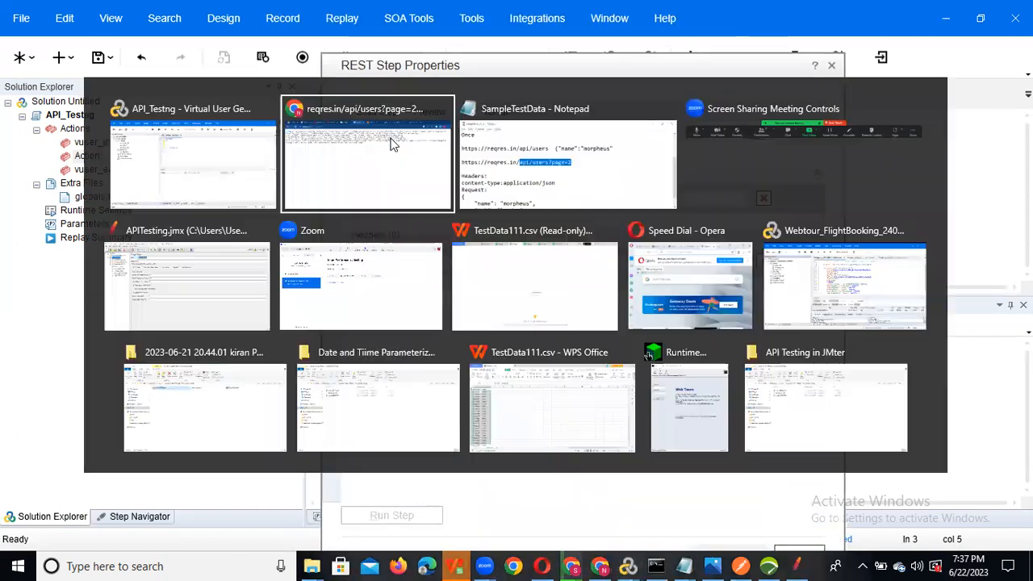
key("alt+Tab")
left_click(614, 224)
left_click_drag(613, 224, 200, 226)
key("ctrl+c")
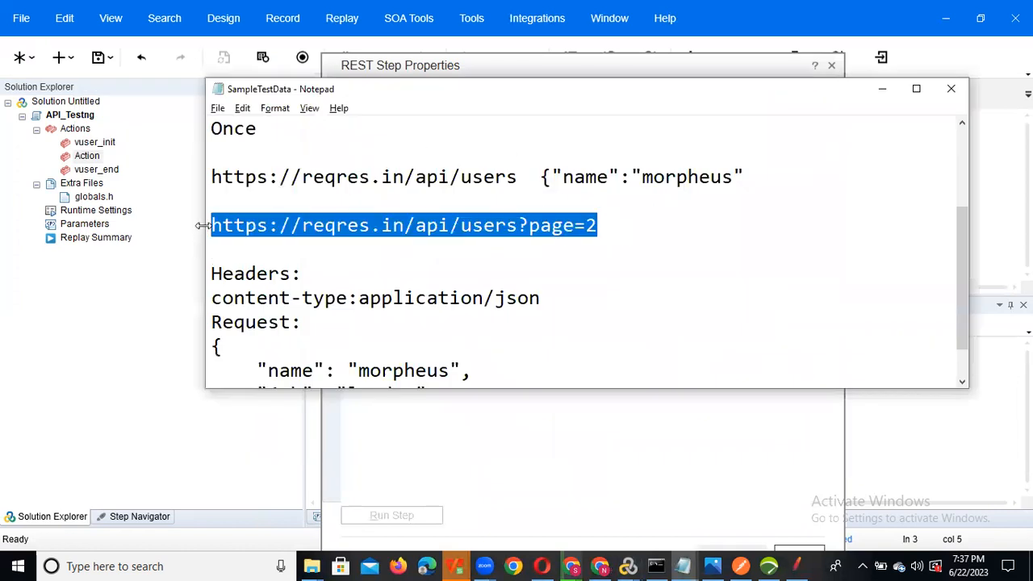
key("alt+Tab")
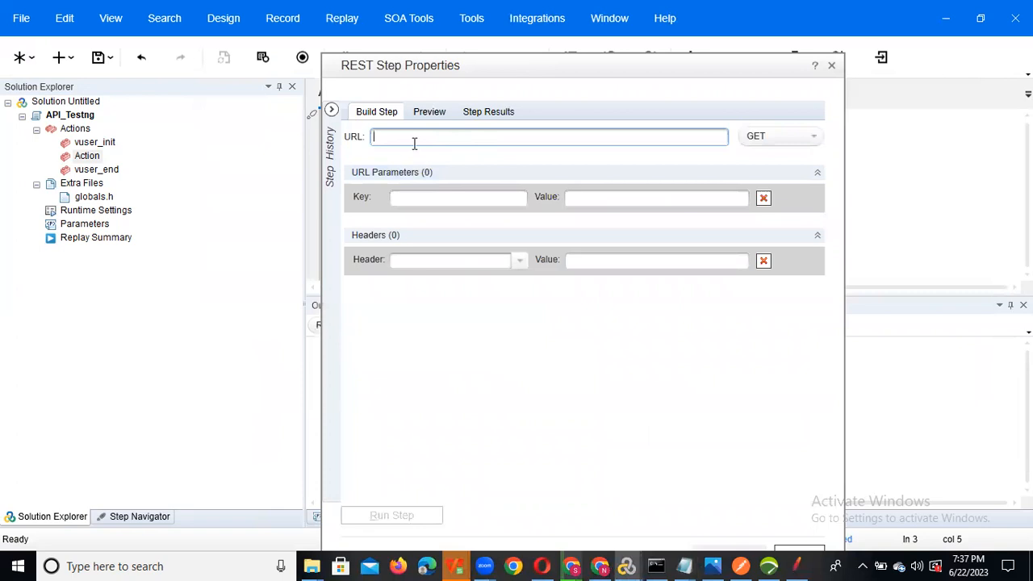
key("ctrl+v")
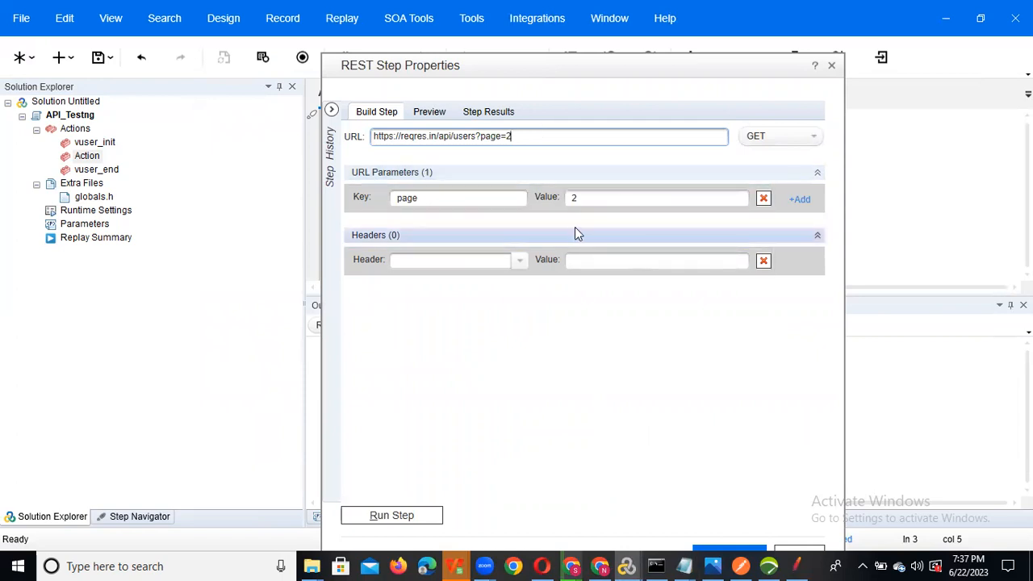
- Add a Content-Type header with the value application/json to the REST step
left_click(445, 258)
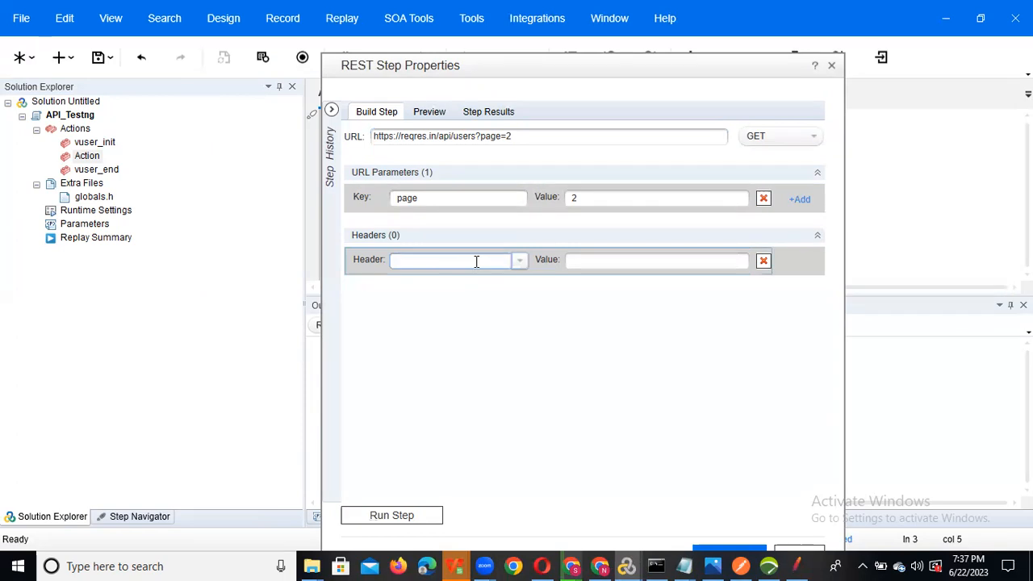
type("Con")
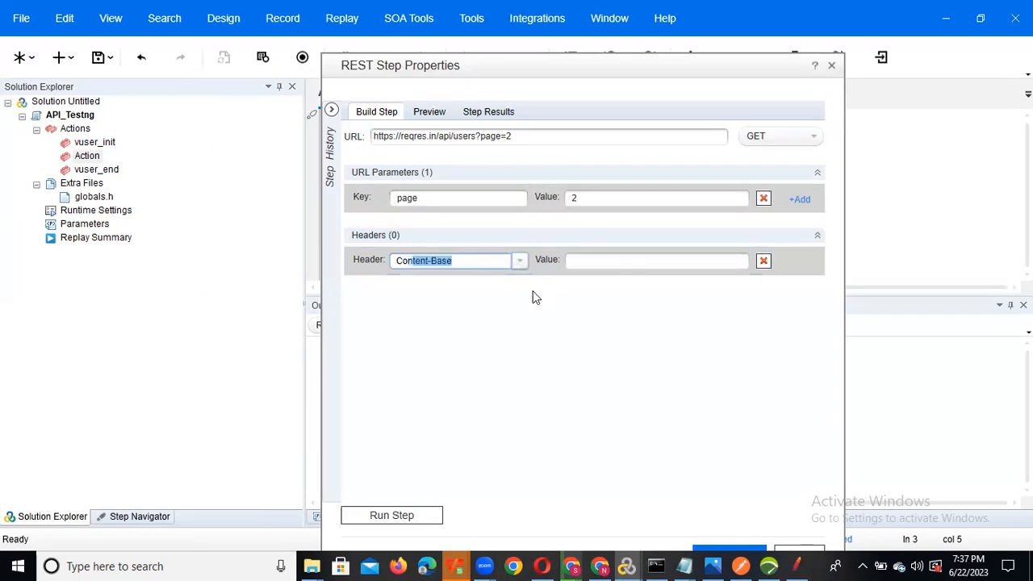
type("tent-t")
key("BackSpace")
key("BackSpace")
type("-t")
key("BackSpace")
type("Type")
left_click(591, 264)
type("applicati")
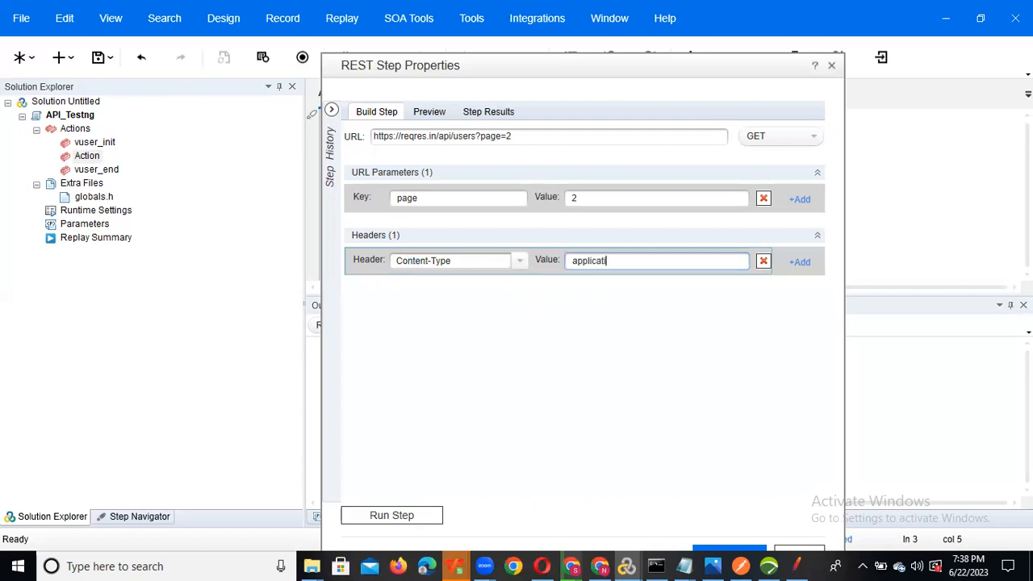
type("on/json")
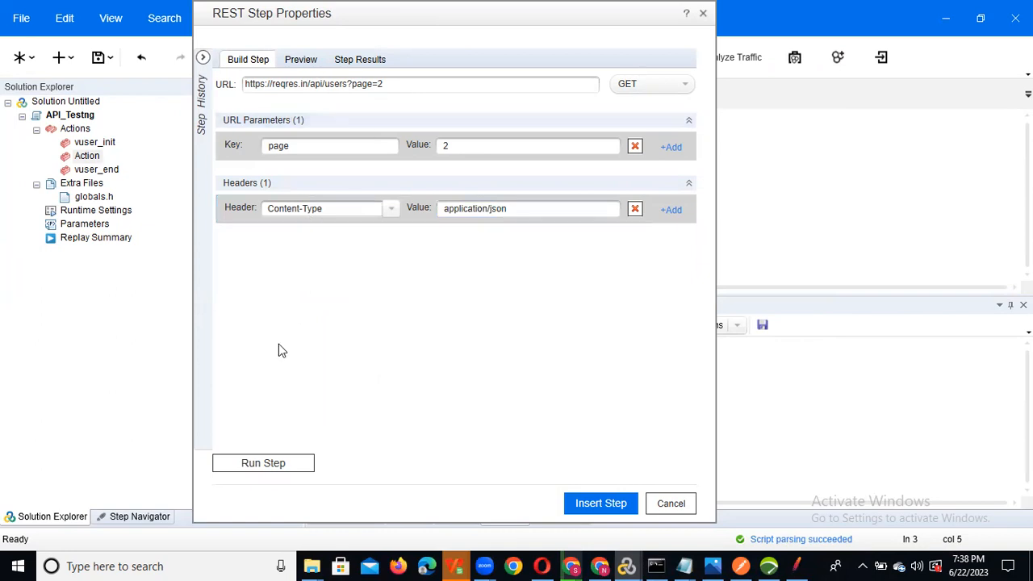
- Test-run the GET request, return to its build settings, and insert the step into the Action code
left_click(252, 467)
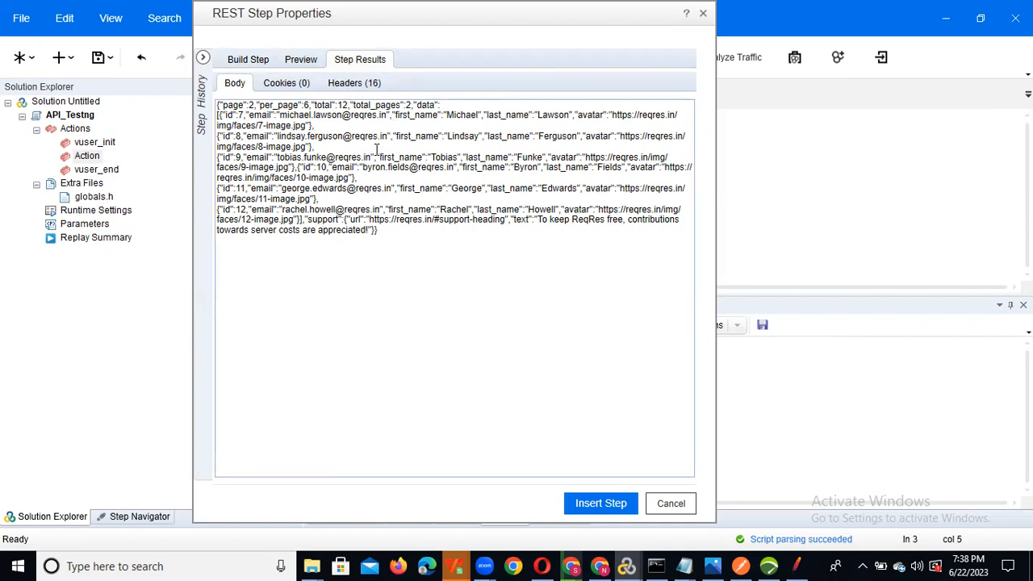
left_click(242, 60)
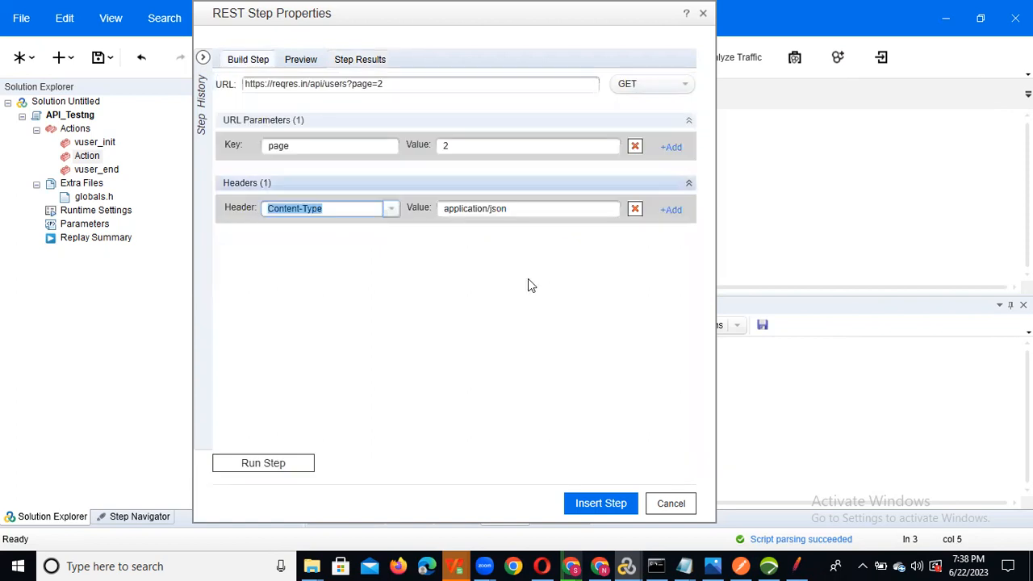
left_click(552, 471)
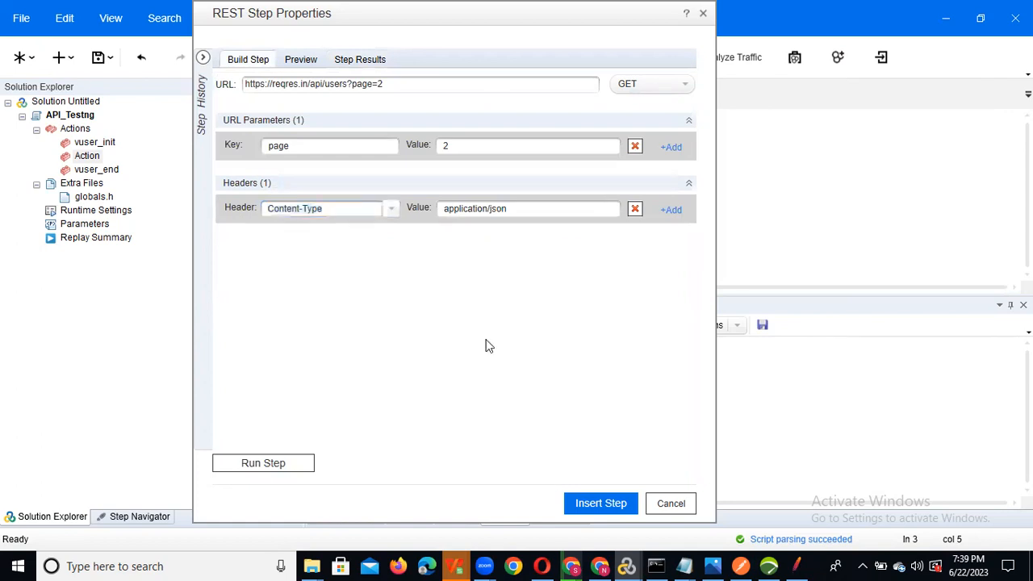
left_click(595, 503)
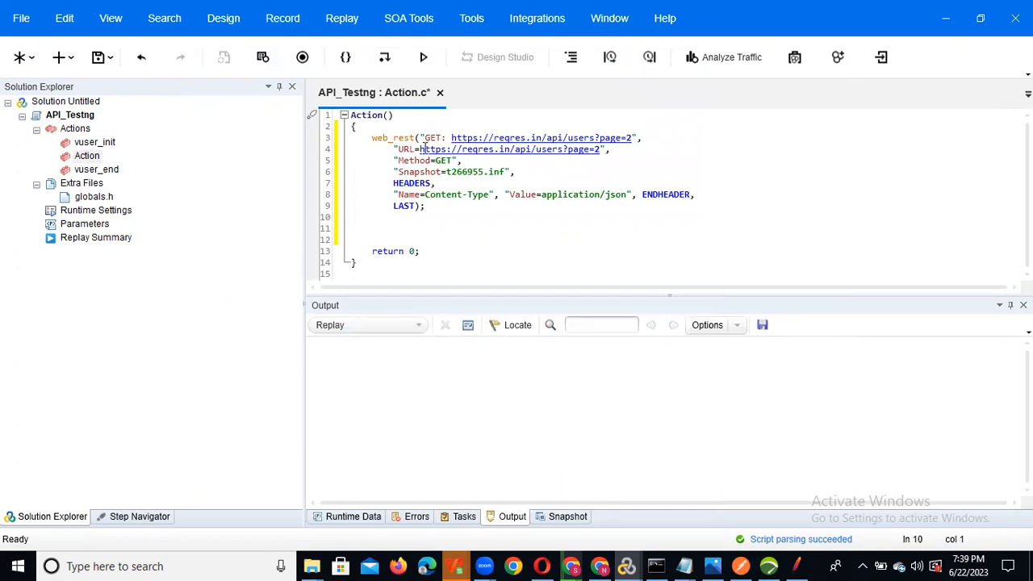
- Review the URL and Content-Type header in the inserted web_rest call, and save the script
left_click_drag(420, 150, 601, 150)
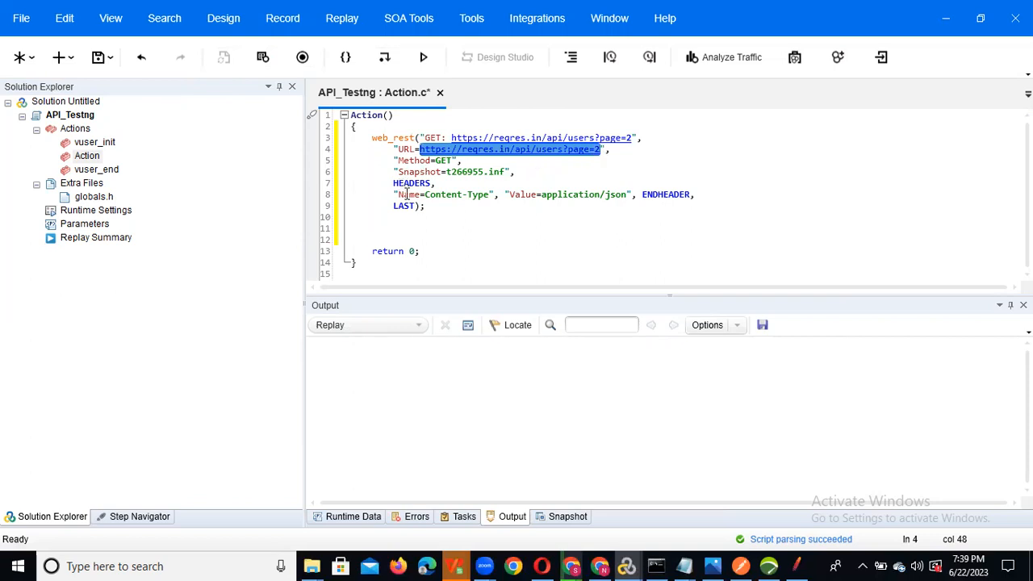
left_click_drag(398, 195, 512, 195)
left_click(445, 214)
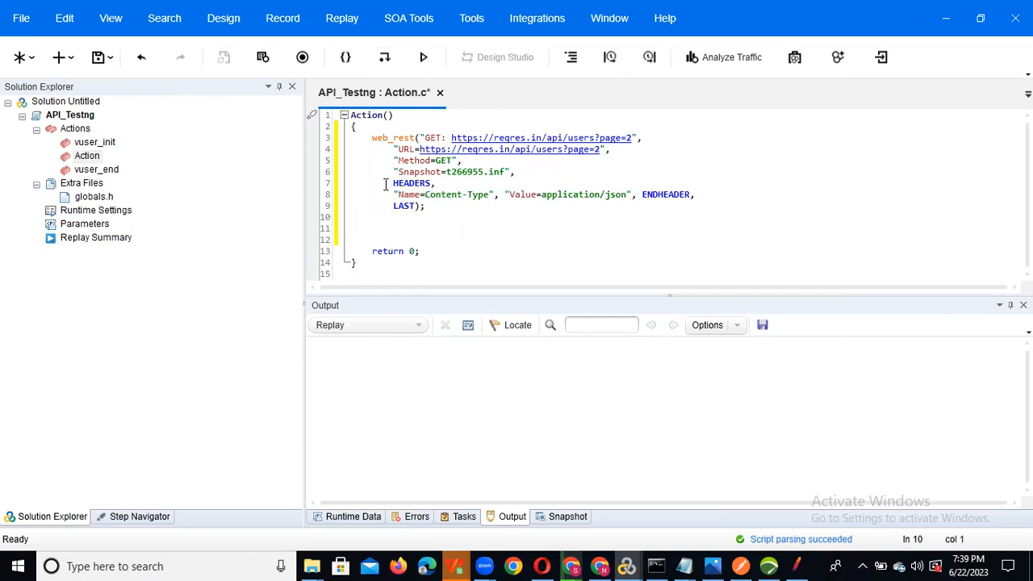
left_click(98, 57)
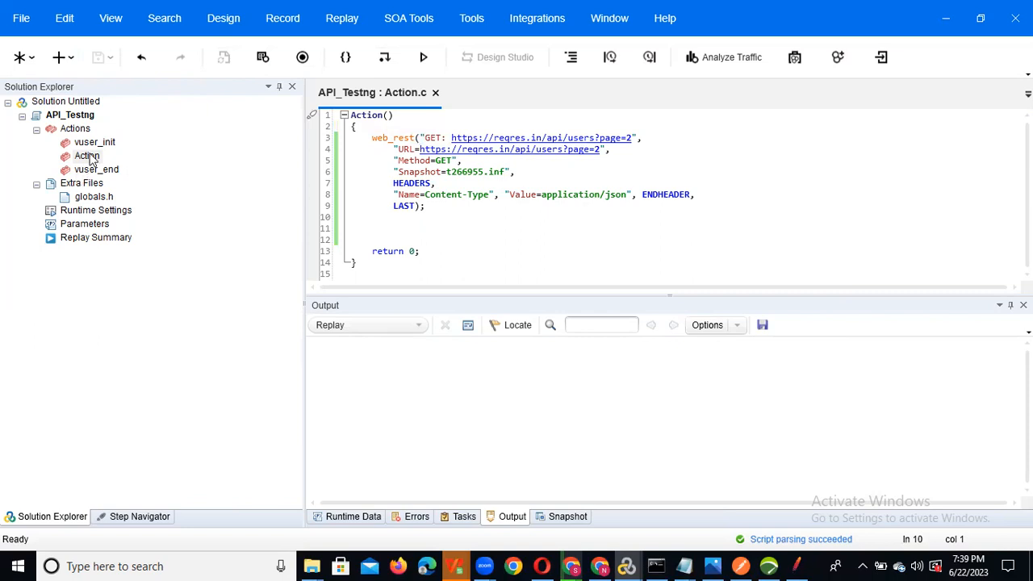
- Check the API's name on the Reqres site in the browser, and rename the script's Action as ListUsers_API
key("alt+Tab")
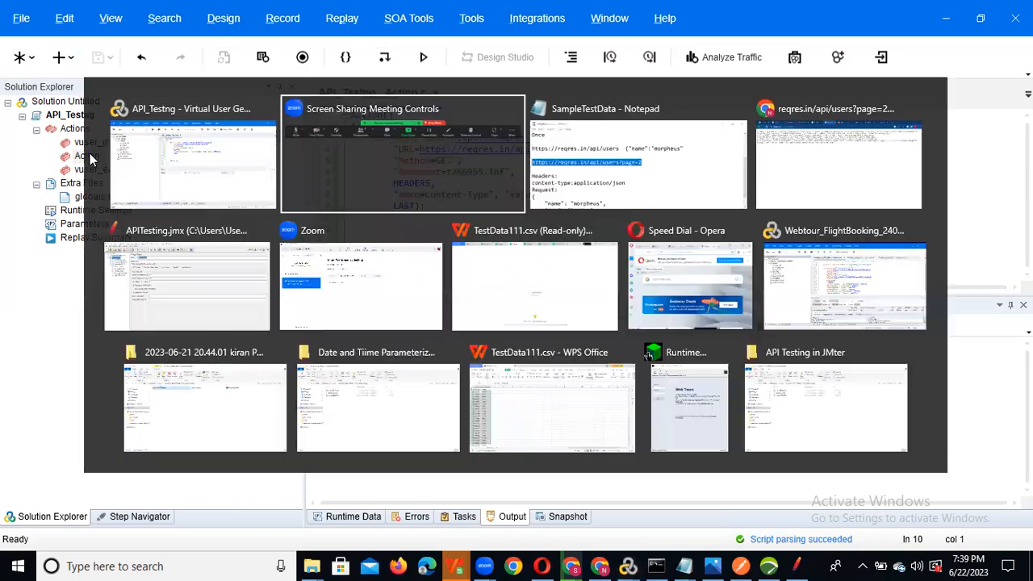
key("alt+Tab")
key("alt+Tab")
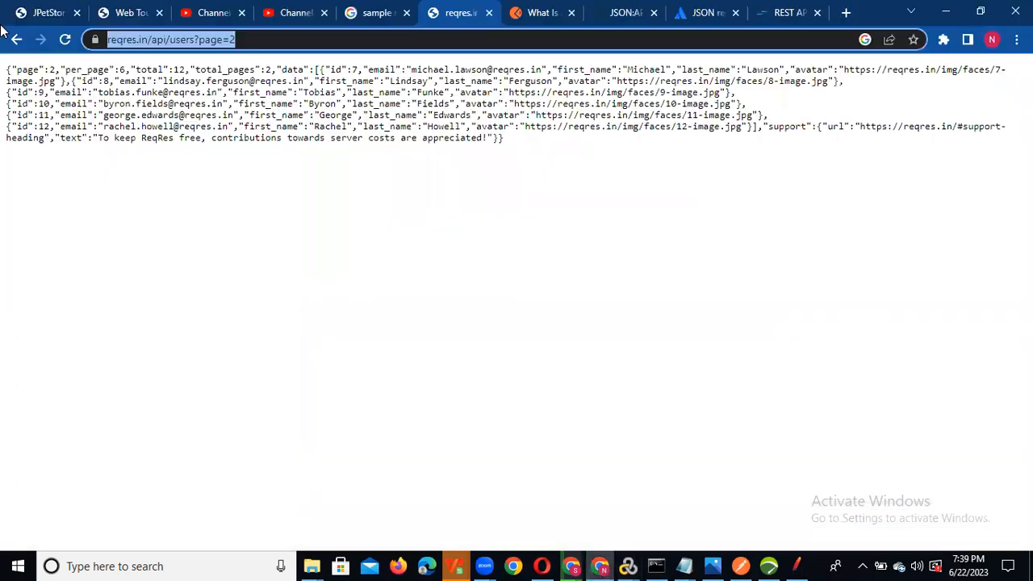
left_click(17, 40)
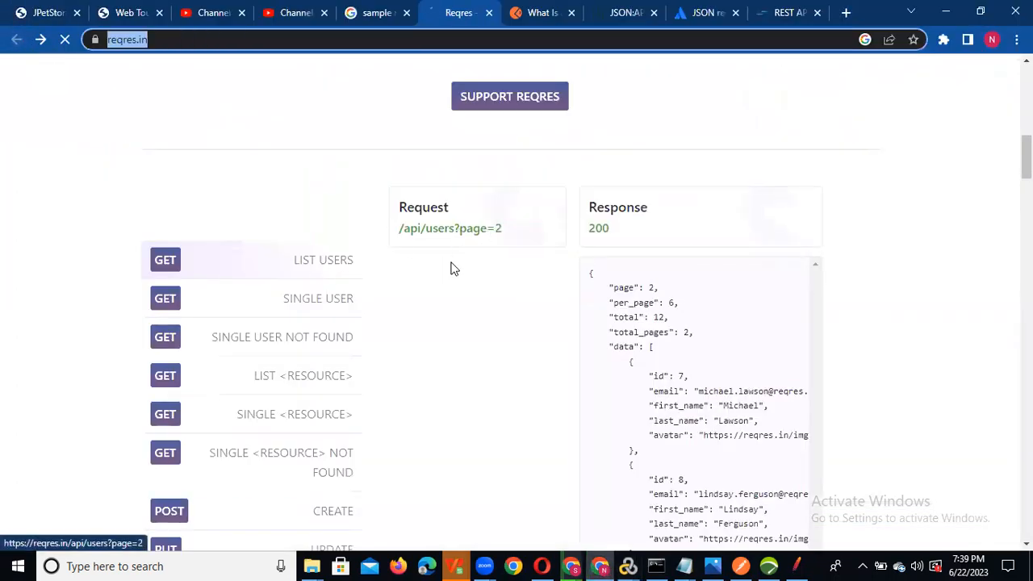
key("alt+Tab")
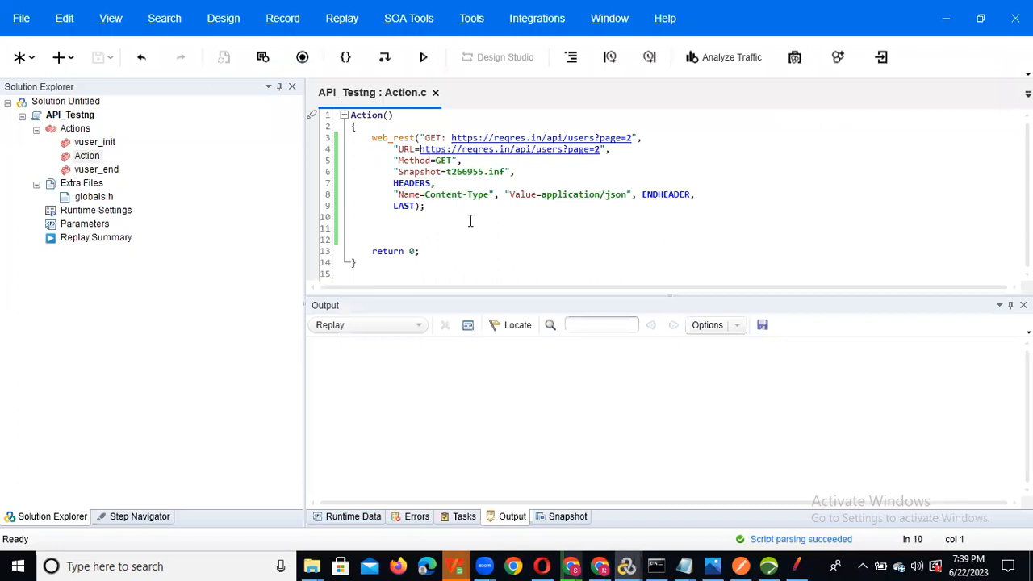
right_click(89, 158)
left_click(182, 184)
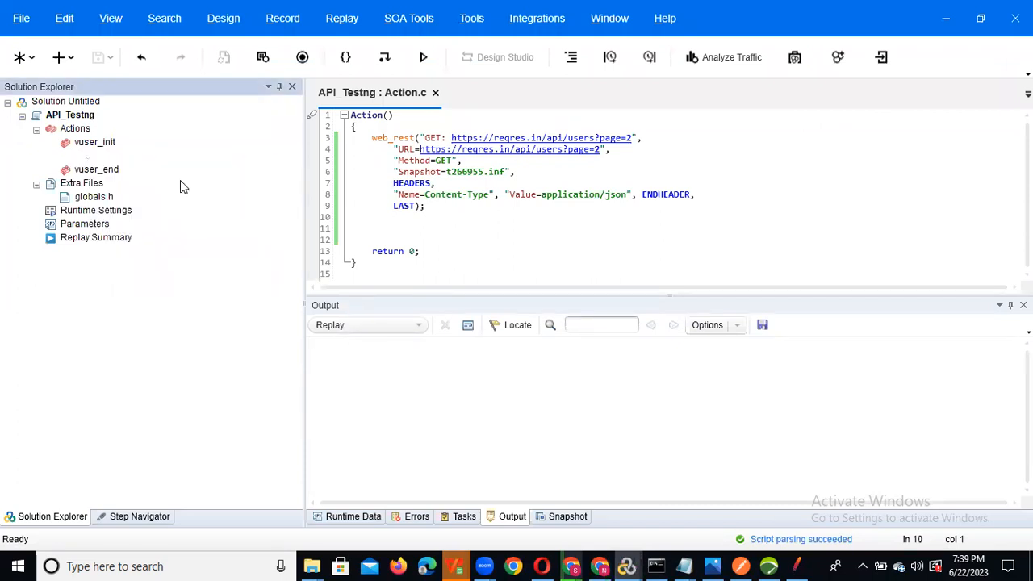
type("ListUsers_API")
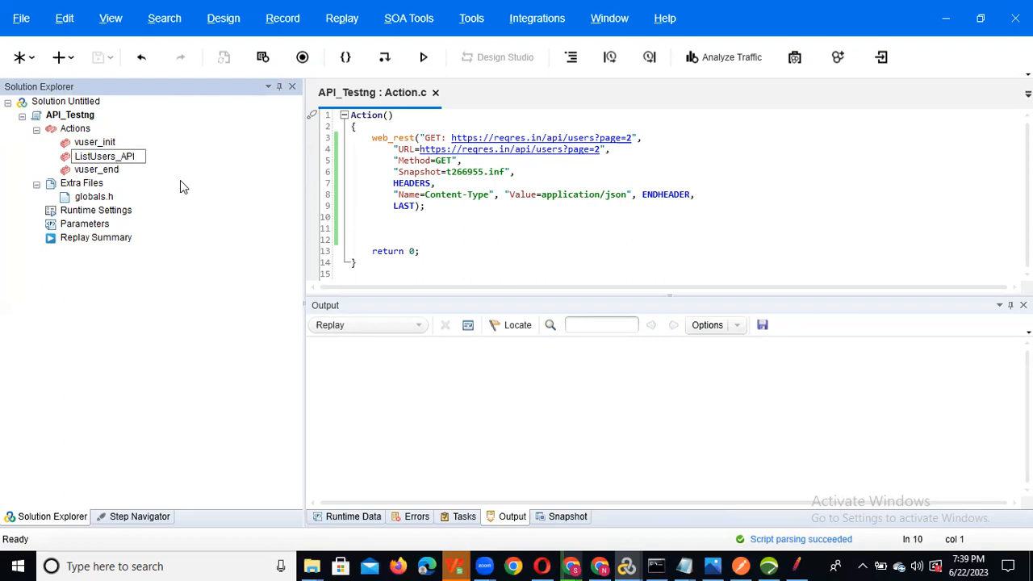
key("Return")
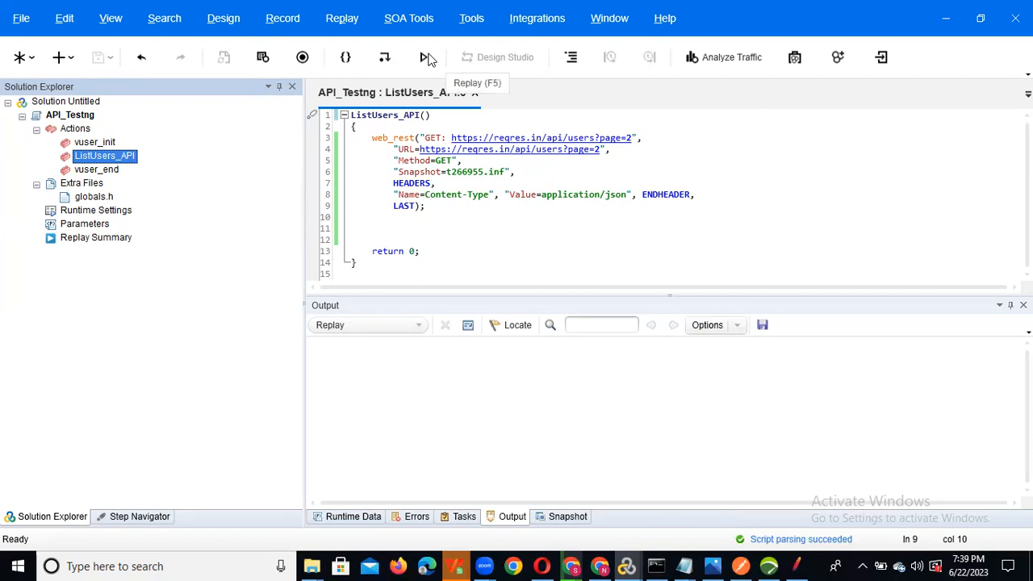
- Replay the API_Testng script and enlarge the Output pane to read the replay log
left_click(426, 58)
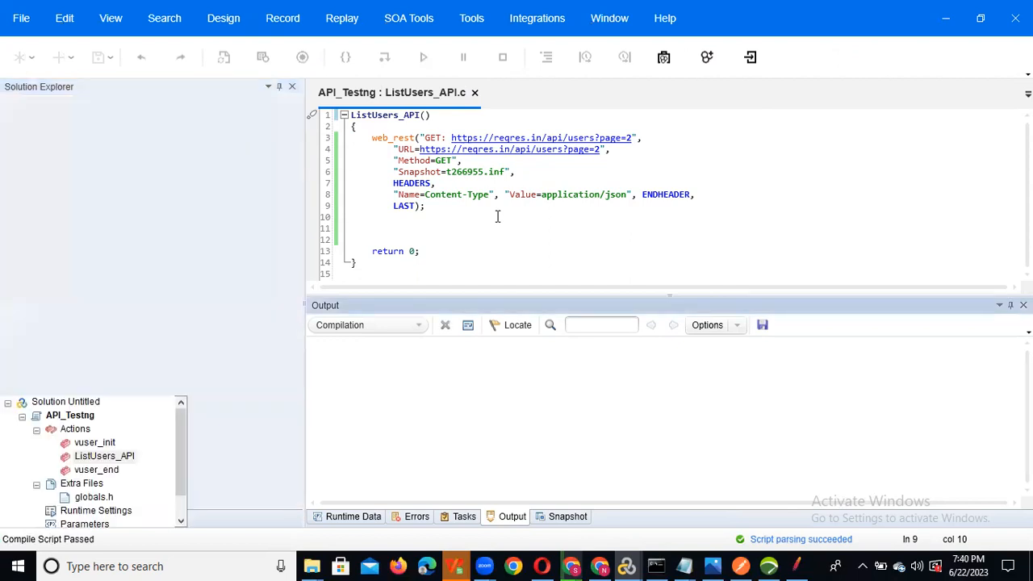
key("F5")
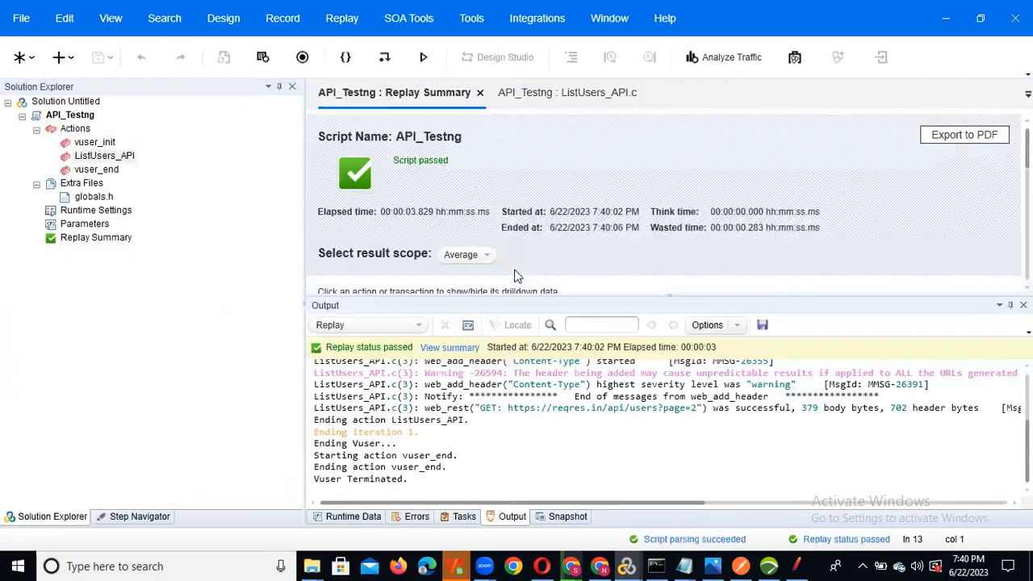
left_click_drag(523, 296, 523, 161)
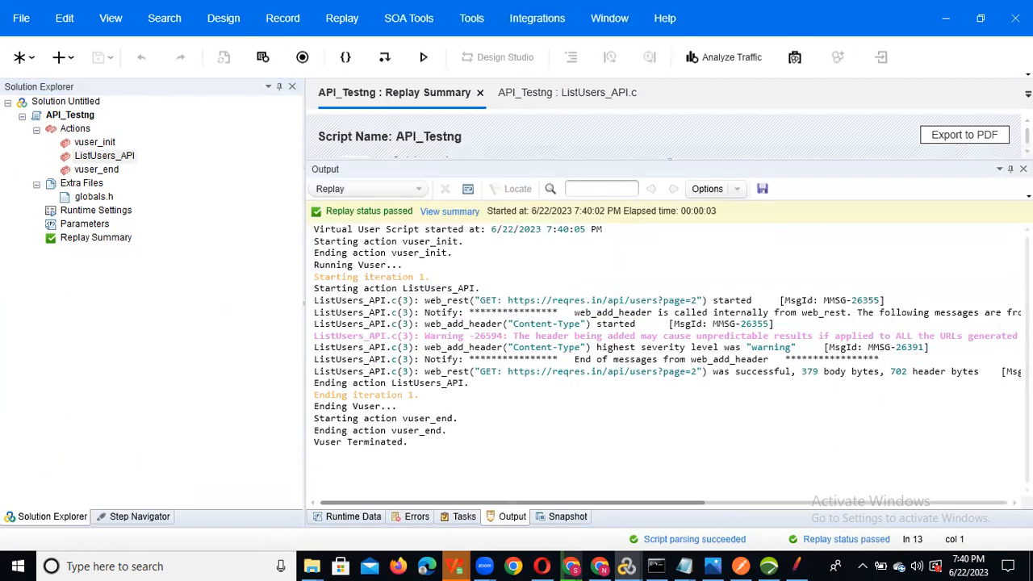
left_click(517, 349)
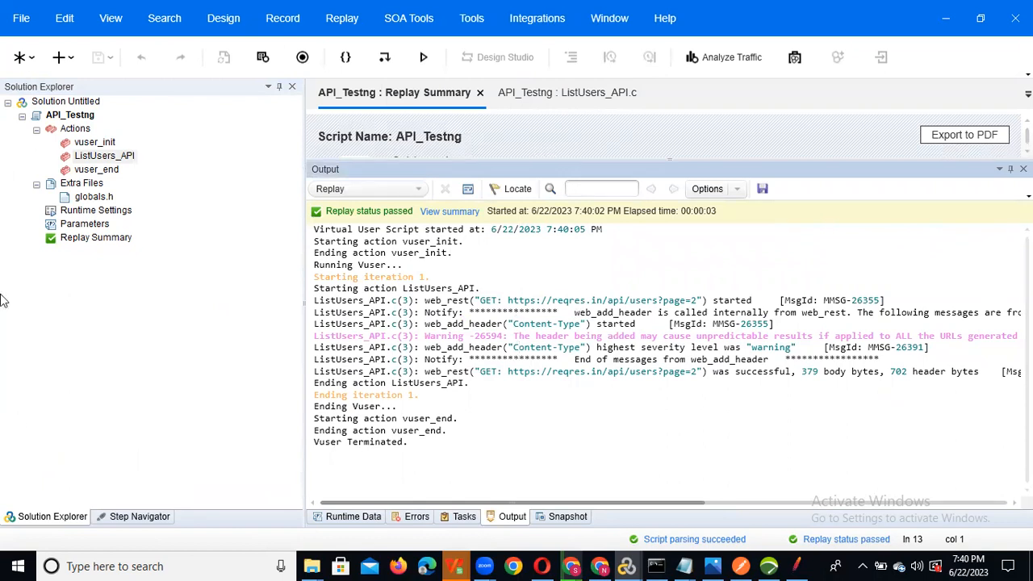
- Switch the runtime log settings to Extended log with Parameter substitution enabled, and save the script
left_click(94, 210)
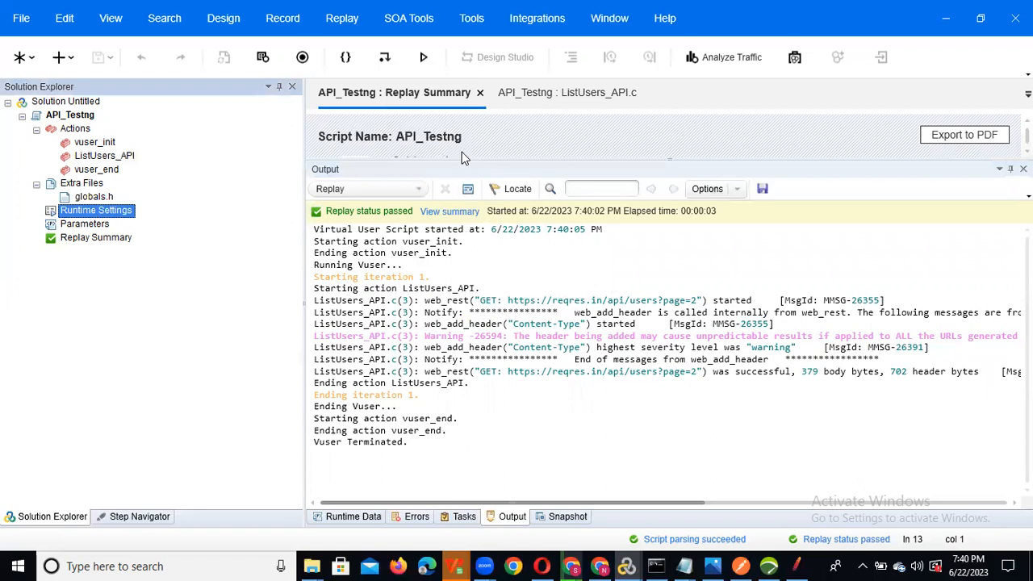
left_click_drag(463, 159, 463, 321)
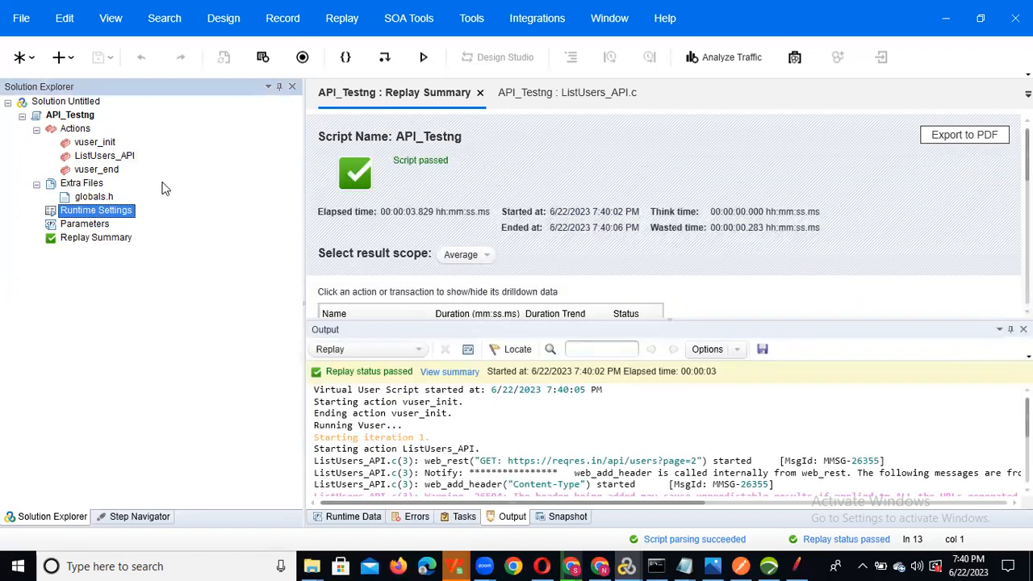
double_click(103, 212)
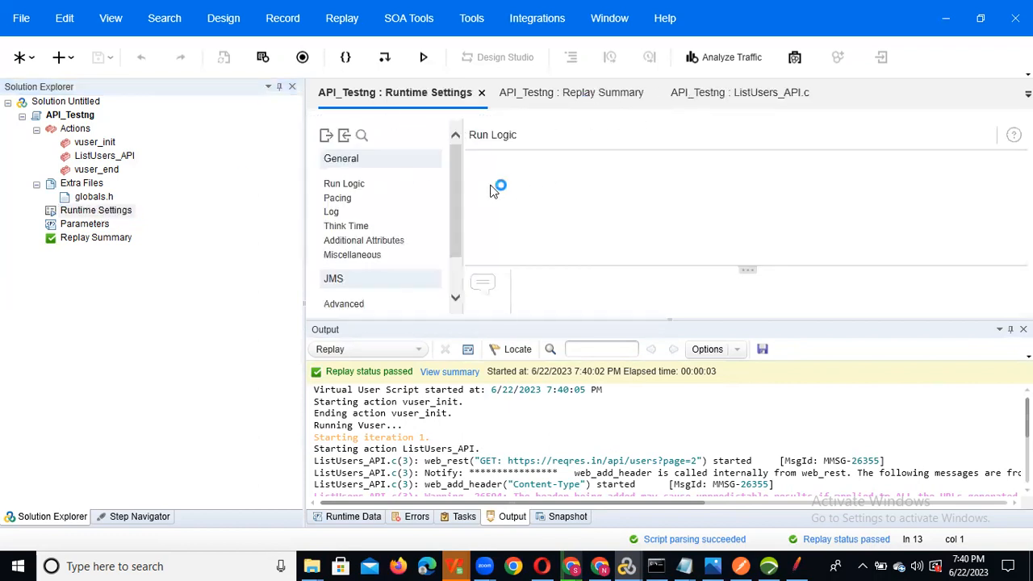
left_click(331, 212)
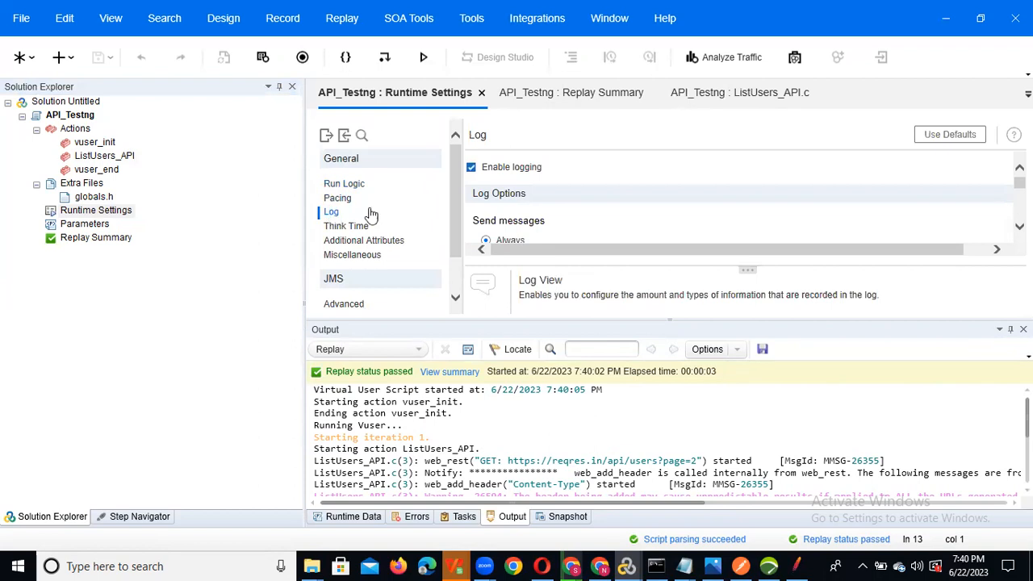
scroll(1019, 226, "down", 5)
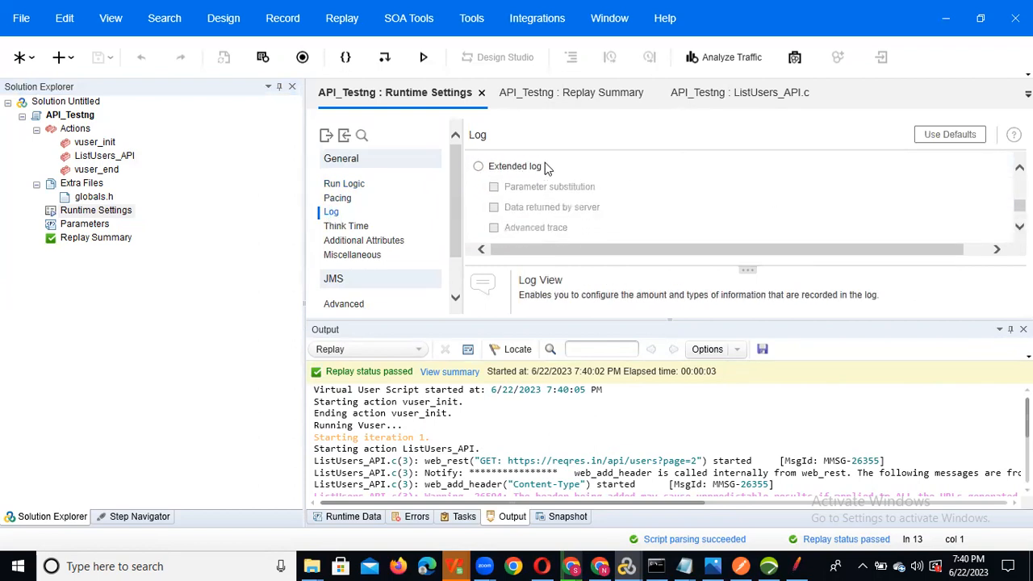
left_click(478, 167)
left_click(494, 187)
left_click(97, 58)
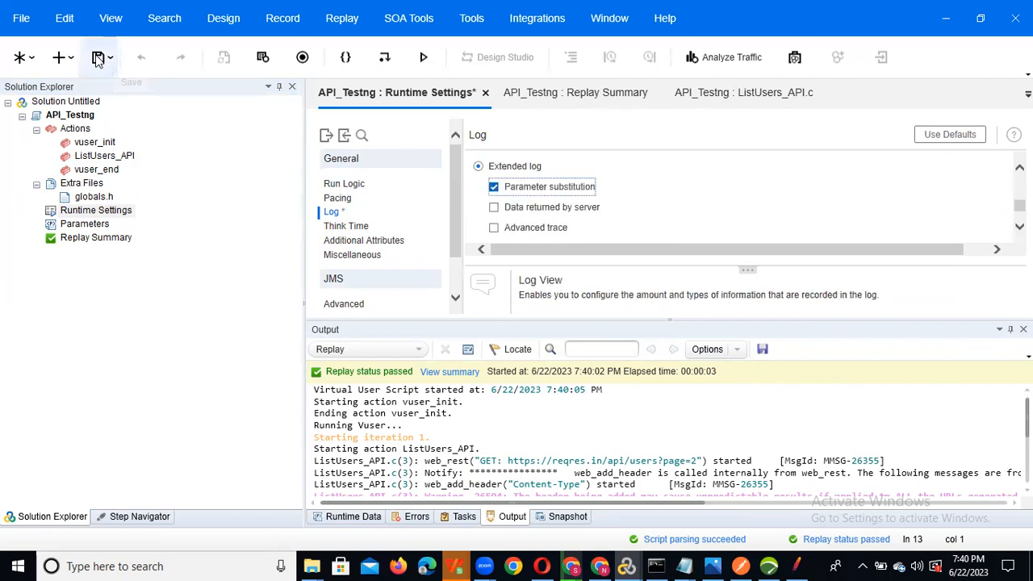
- Replay the script and read through the extended replay log in an enlarged Output pane
left_click(420, 57)
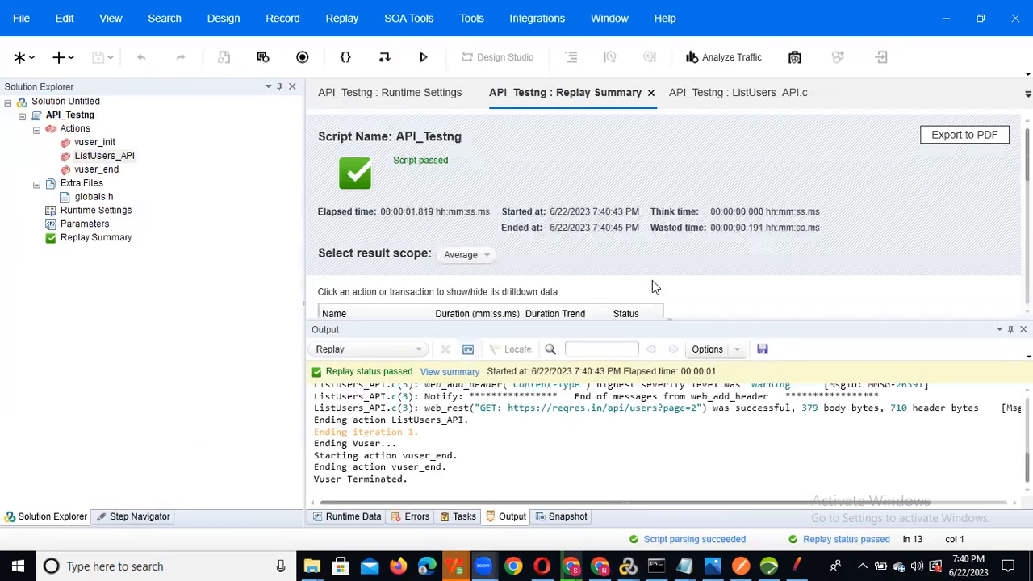
left_click_drag(625, 319, 629, 171)
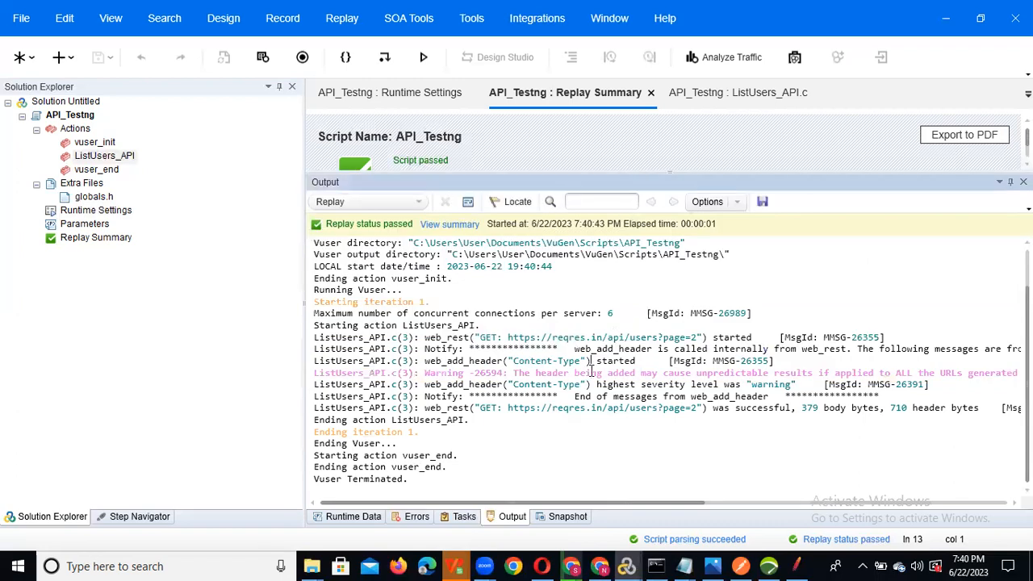
scroll(591, 369, "up", 2)
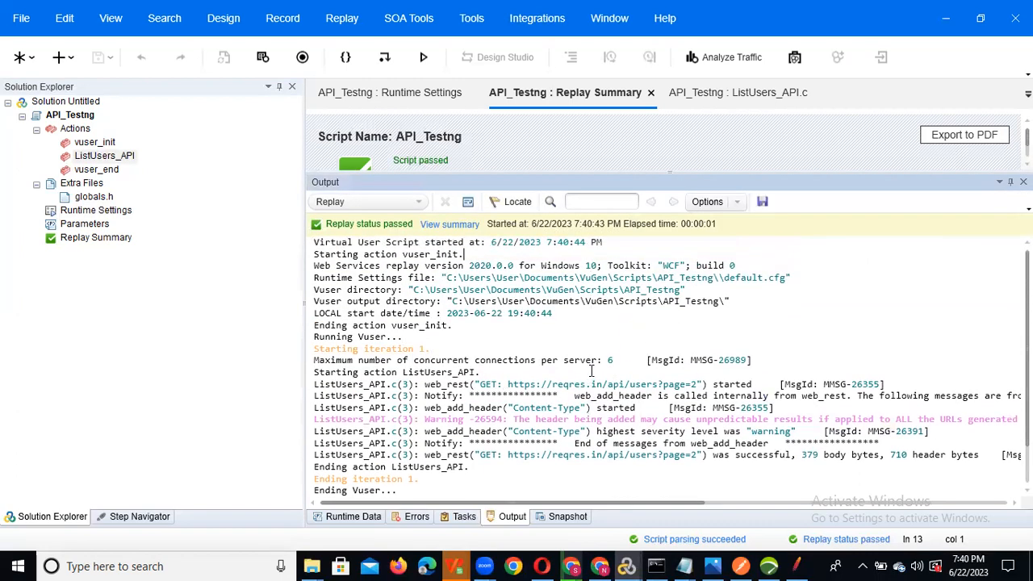
scroll(592, 370, "down", 2)
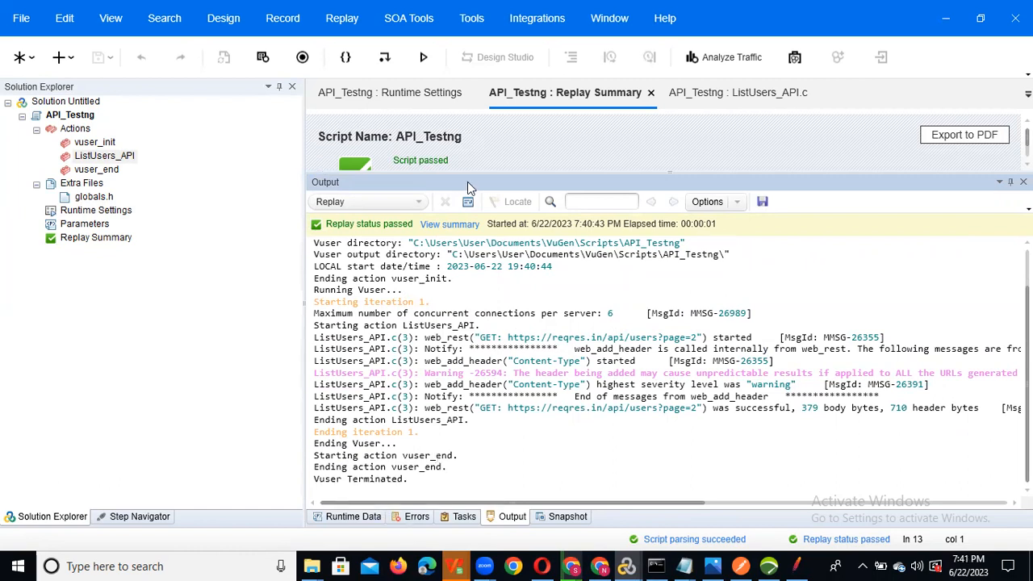
left_click_drag(466, 172, 447, 400)
- Open the replay snapshot of the web_rest step in ListUsers_API and enlarge its raw request and response data
double_click(98, 159)
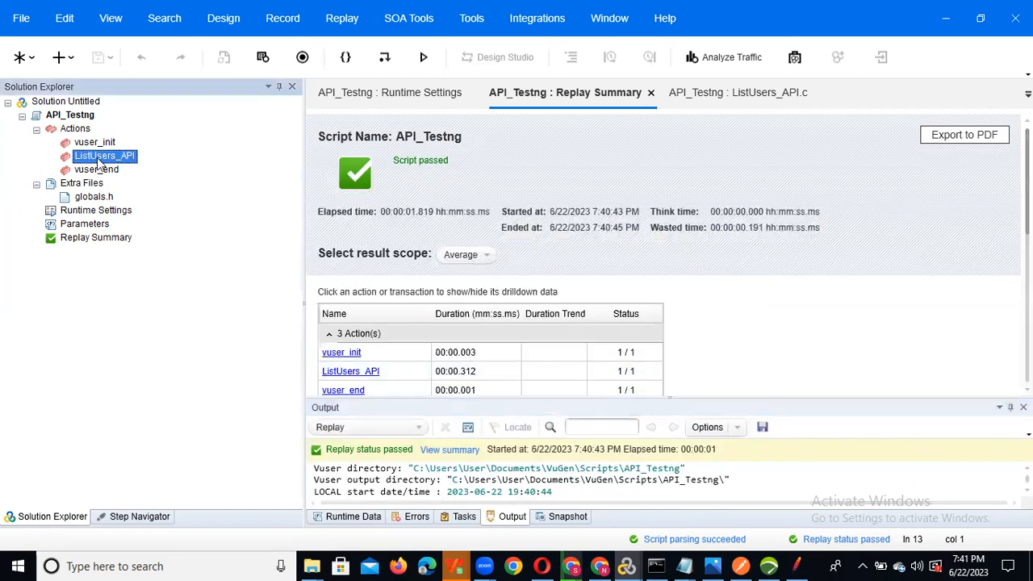
left_click(369, 146)
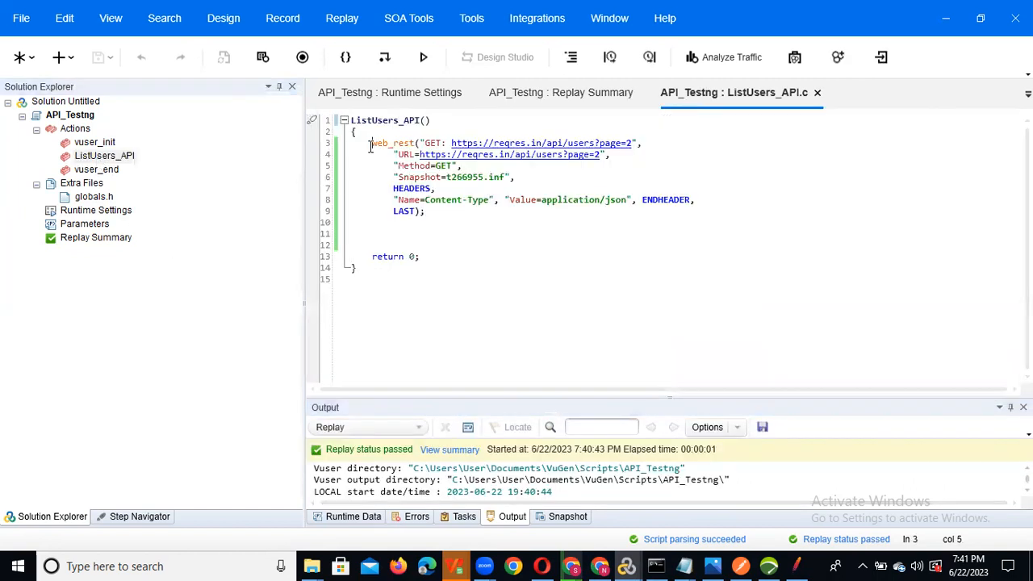
right_click(372, 150)
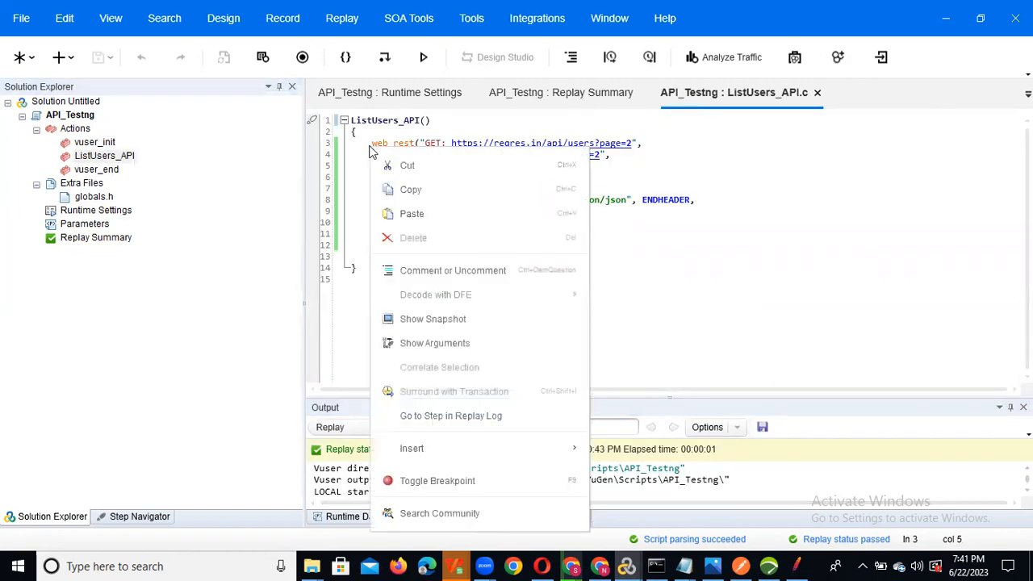
left_click(460, 323)
left_click_drag(533, 399, 553, 233)
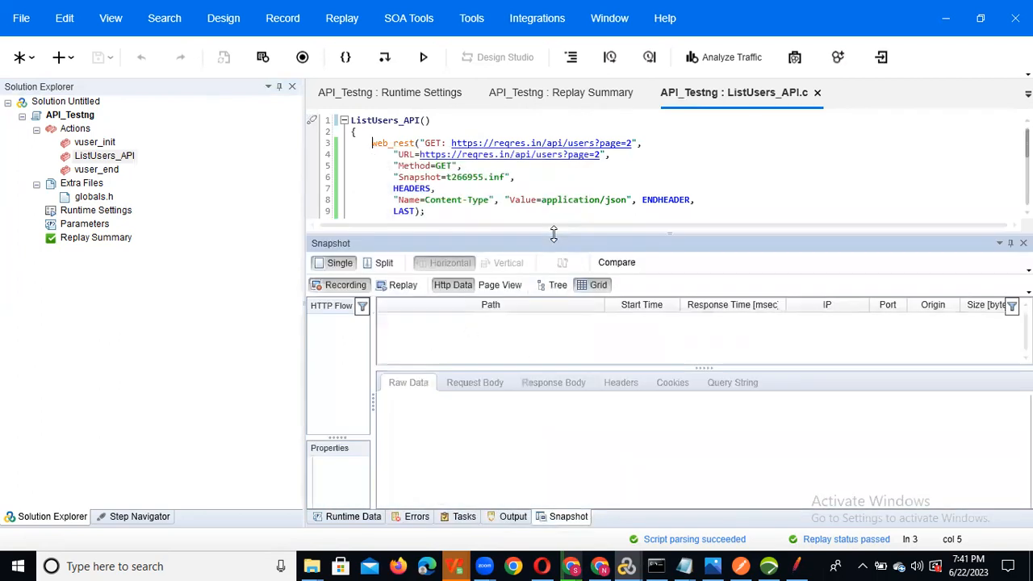
left_click(402, 286)
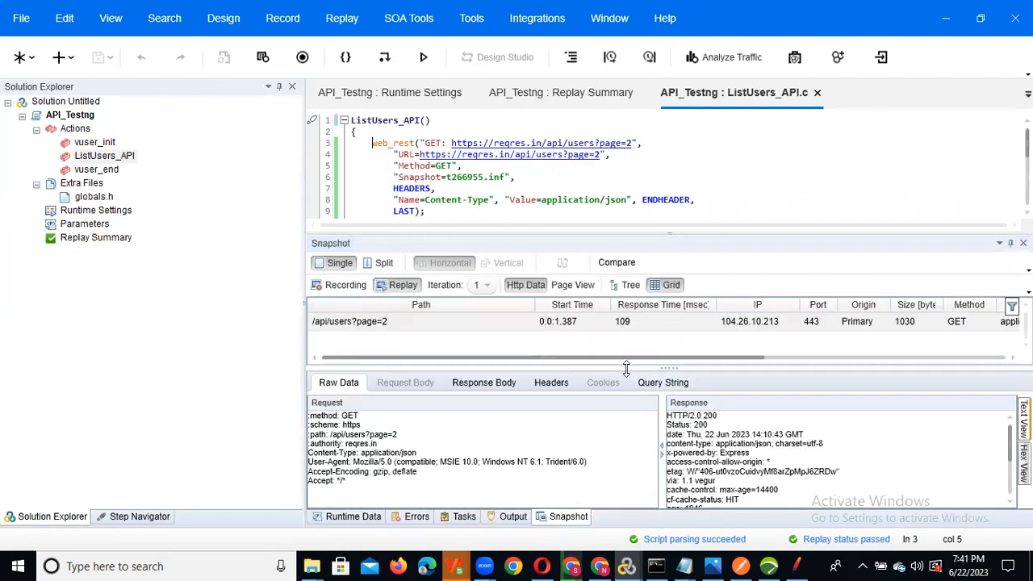
left_click_drag(627, 368, 624, 268)
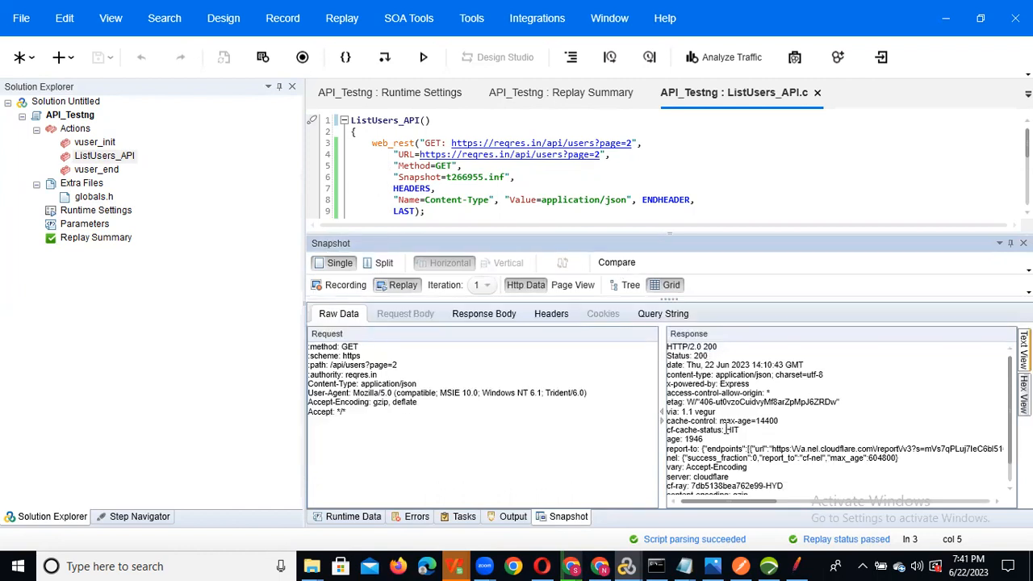
- Examine the response headers and JSON body in the snapshot's raw data, and shrink the Snapshot pane
left_click_drag(695, 450, 966, 484)
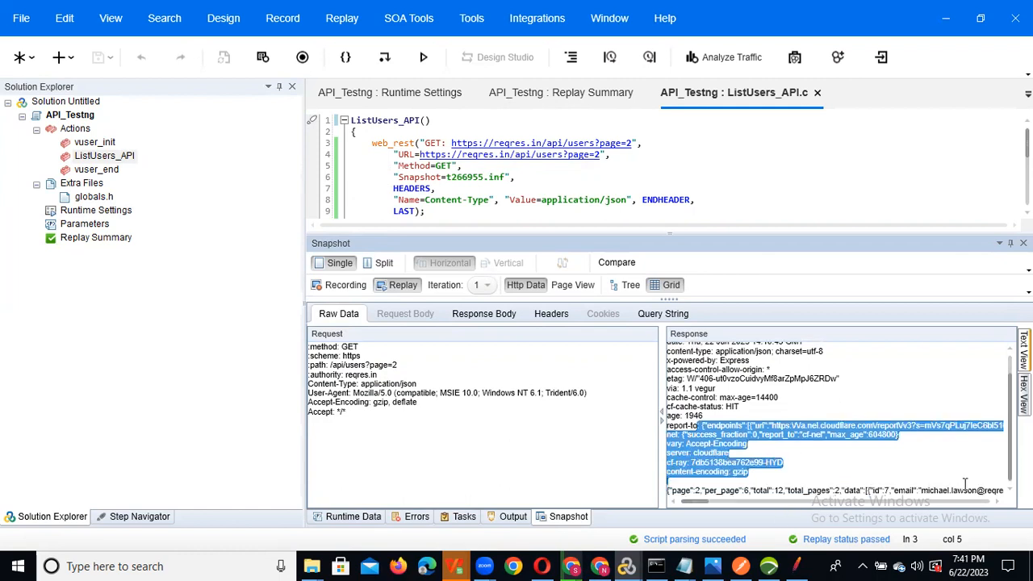
left_click(708, 477)
left_click_drag(749, 472, 643, 452)
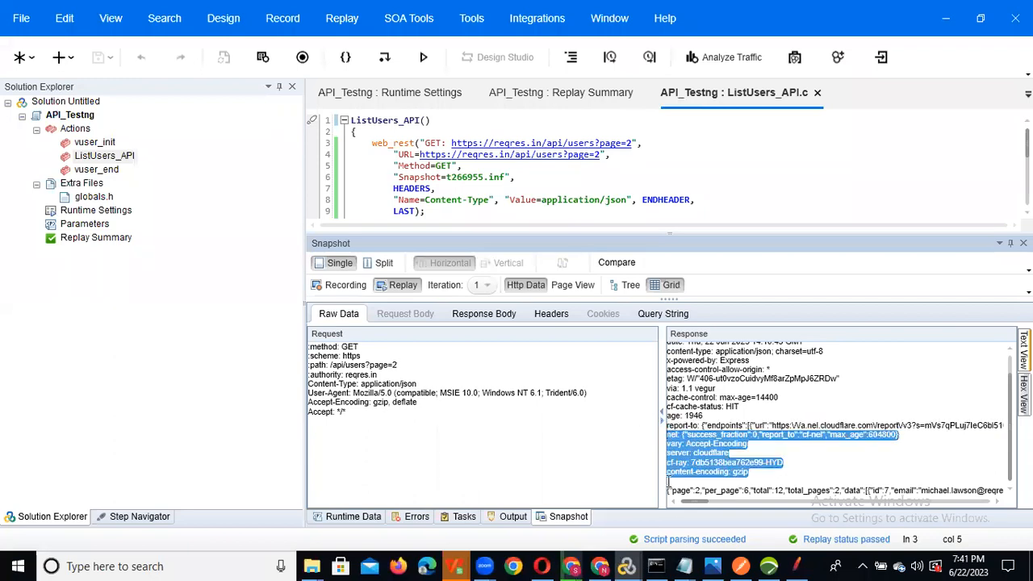
left_click_drag(668, 490, 1003, 473)
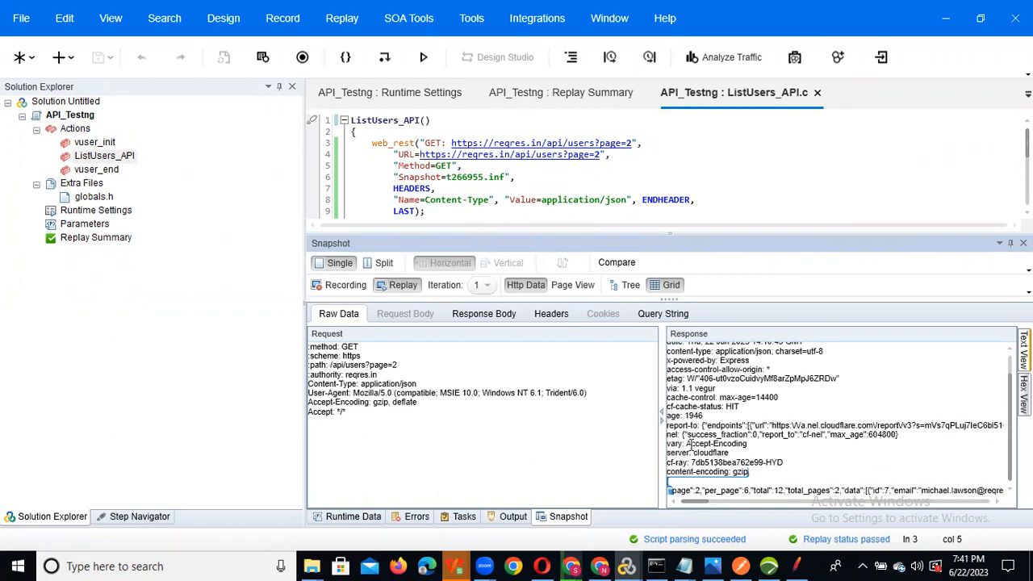
left_click_drag(614, 234, 581, 441)
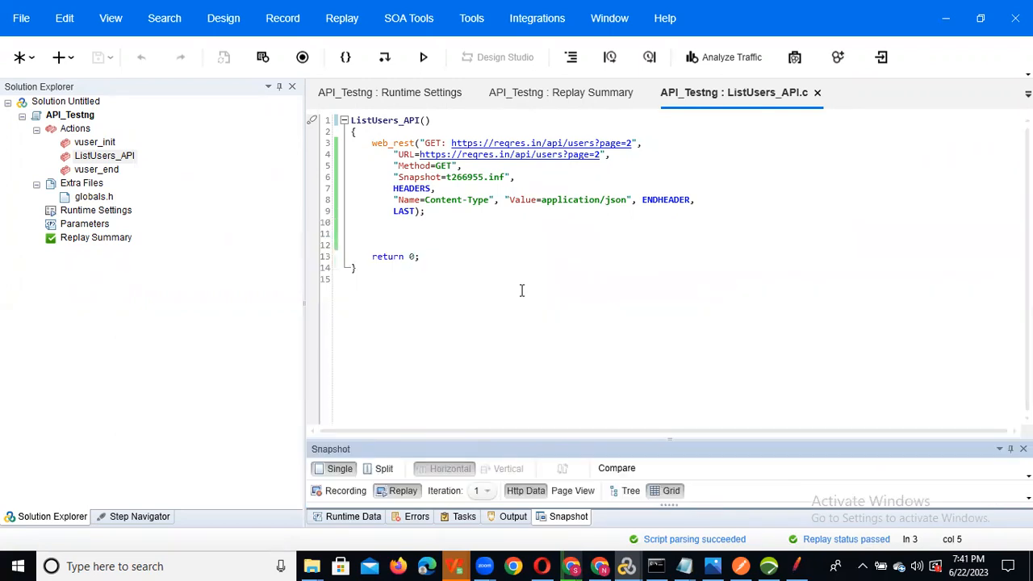
- Insert a start transaction named ListUsers_T01 above the web_rest call
left_click(457, 123)
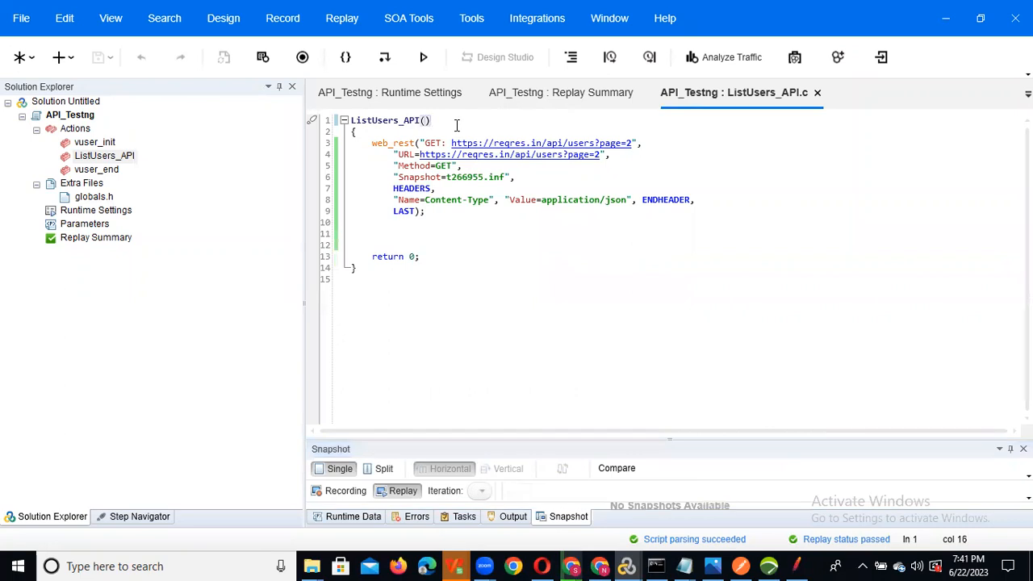
left_click(366, 133)
key("Return")
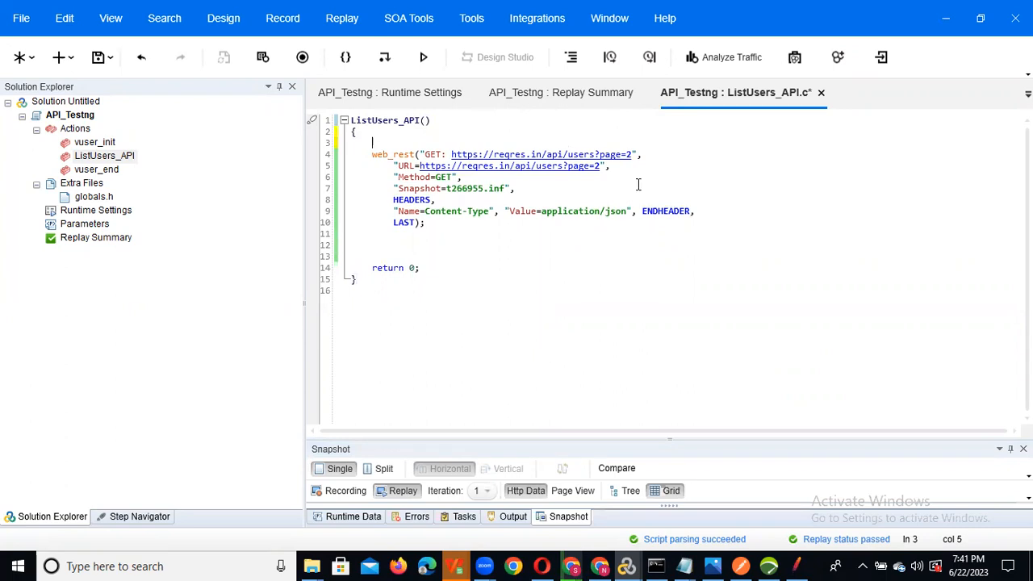
left_click(611, 57)
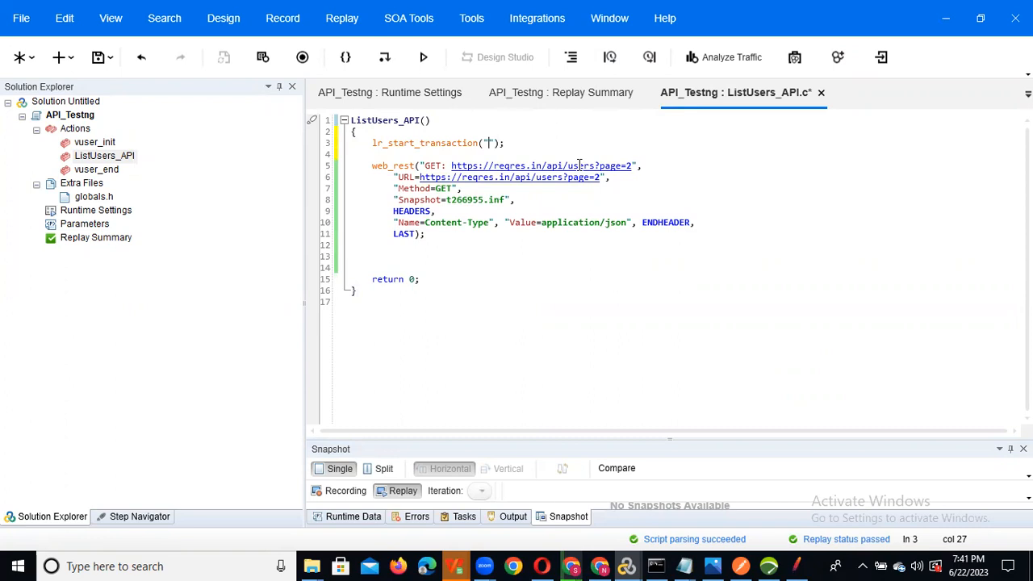
type("ListUsers_T01")
- Insert an end transaction below the web_rest call, reusing the name ListUsers_T01 with LR_AUTO status
double_click(504, 146)
key("ctrl+c")
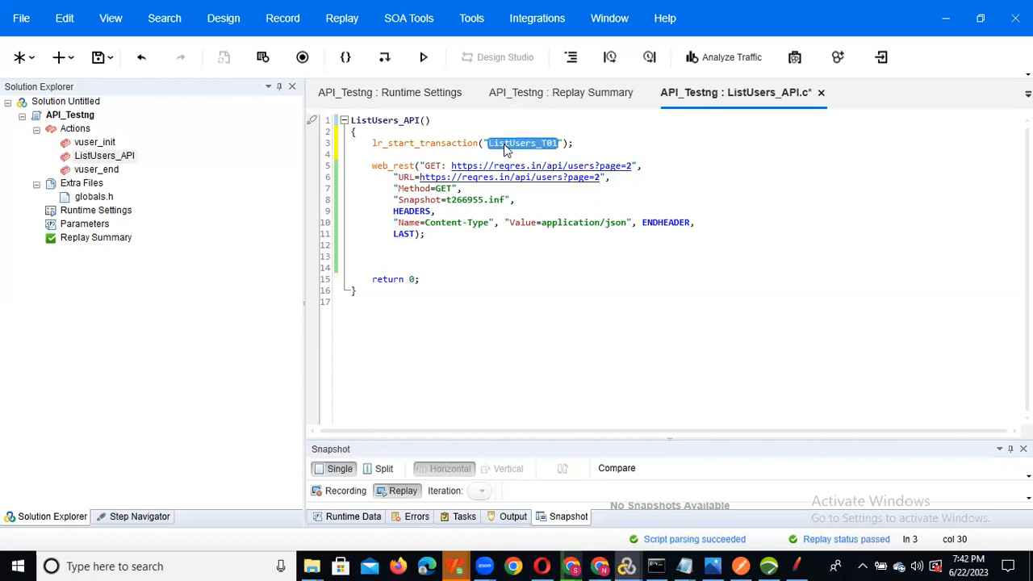
left_click(395, 257)
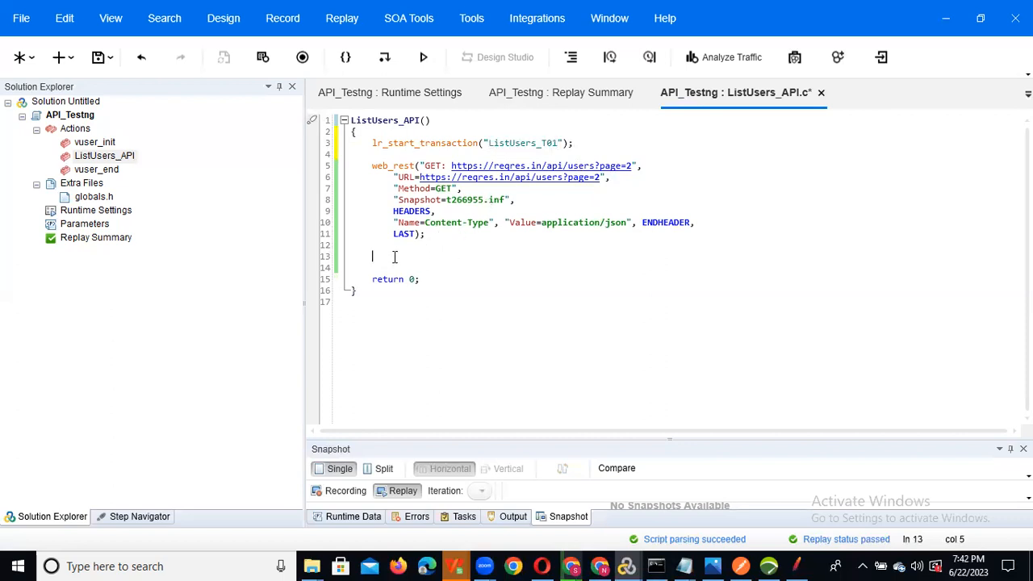
left_click(650, 58)
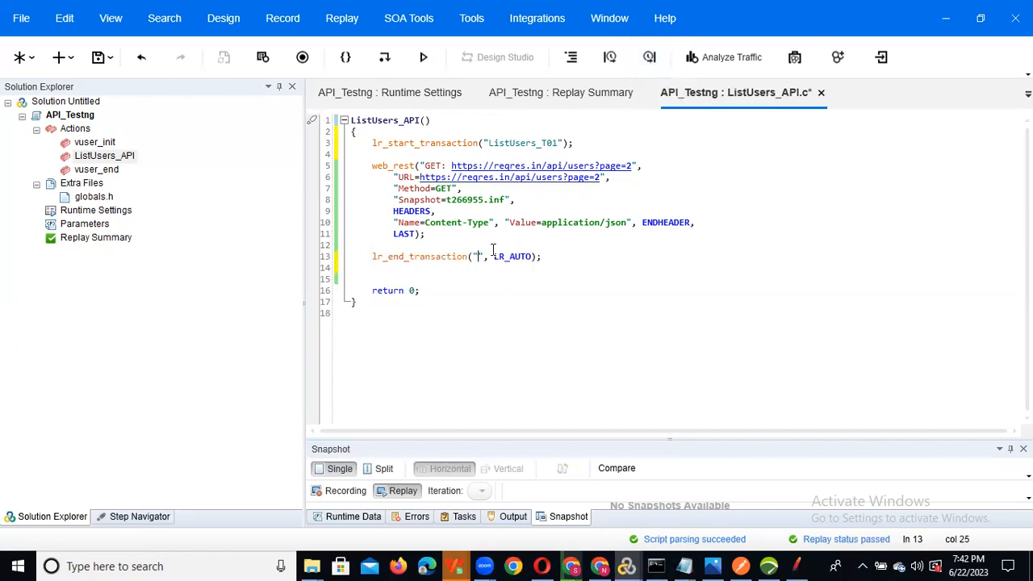
key("ctrl+v")
left_click(670, 321)
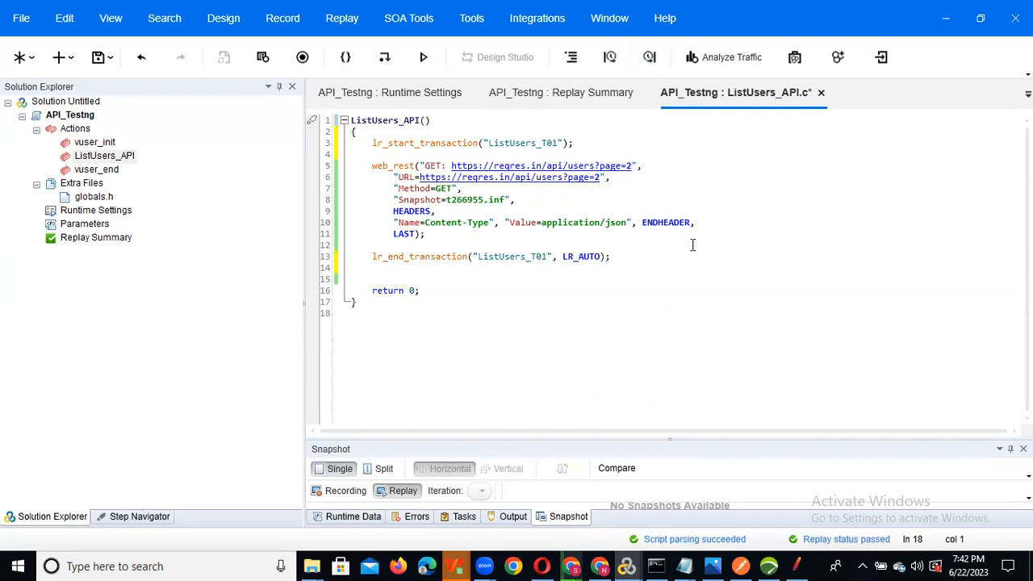
- Define a new File parameter named Page_Param for the page value 2 in the web_rest step name
double_click(627, 165)
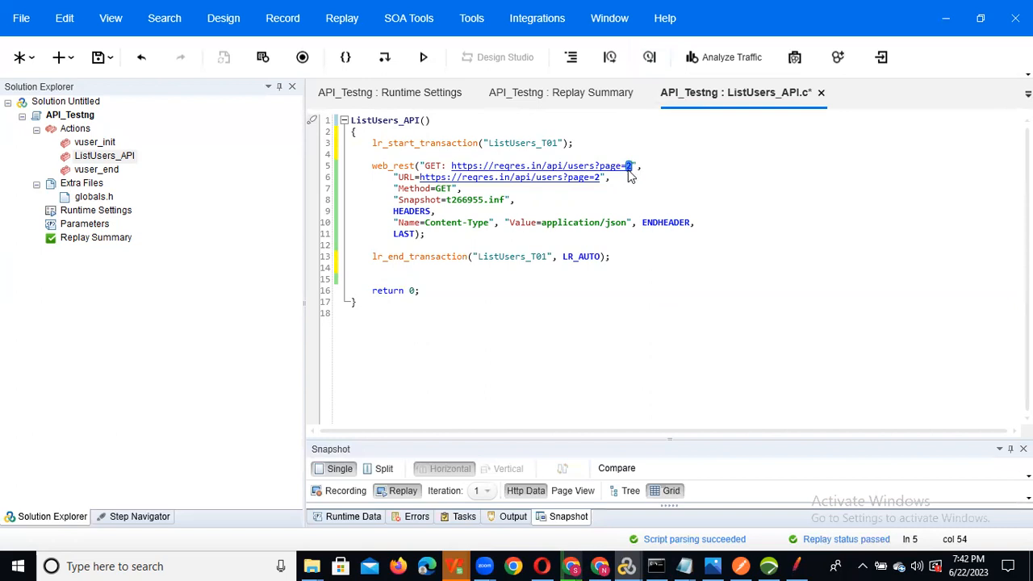
right_click(629, 171)
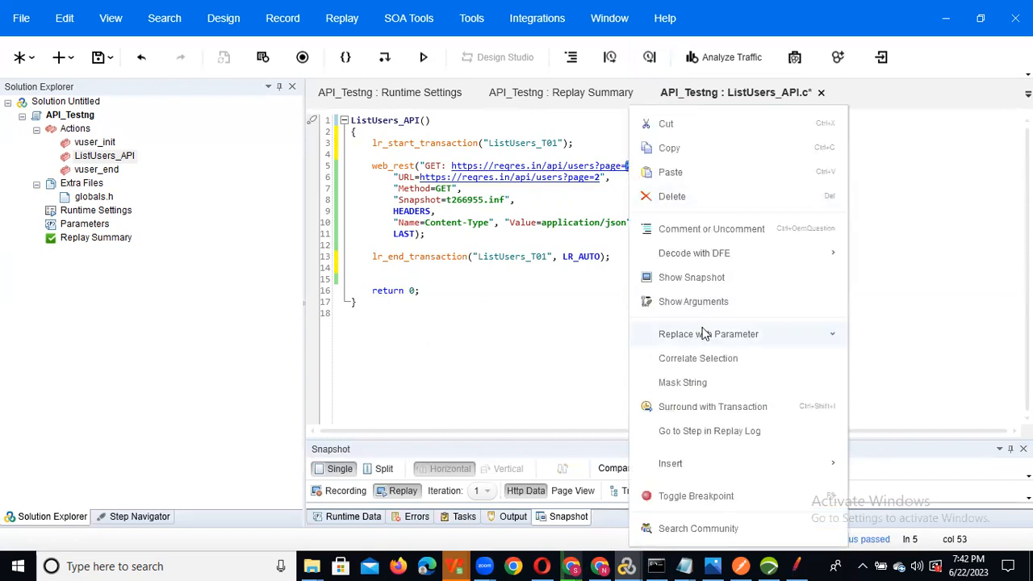
mouse_move(703, 332)
left_click(880, 339)
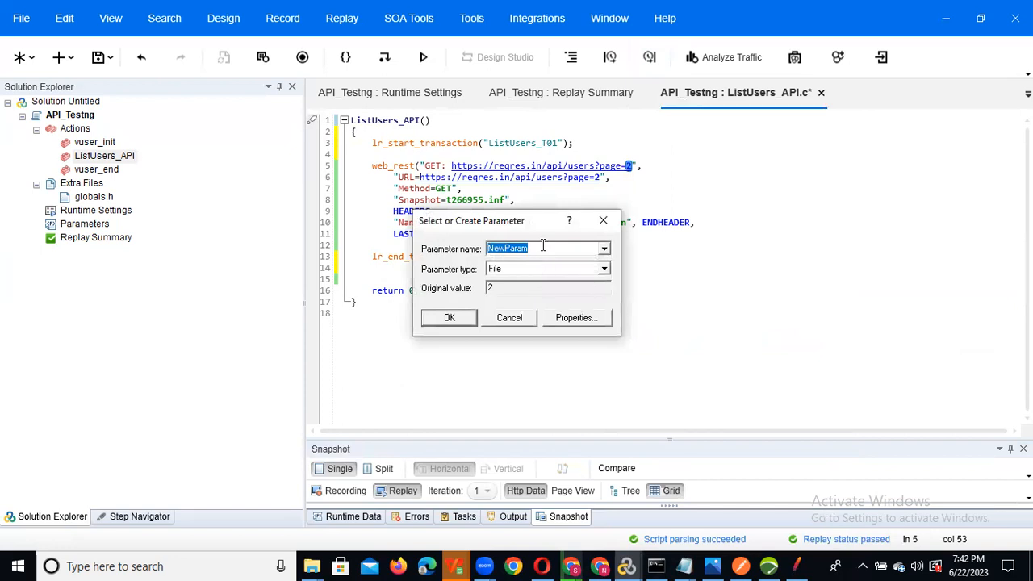
type("Page_")
- Create the data file Page_Param.dat for the parameter, substitute {Page_Param} for the page value, and save the script
left_click(578, 323)
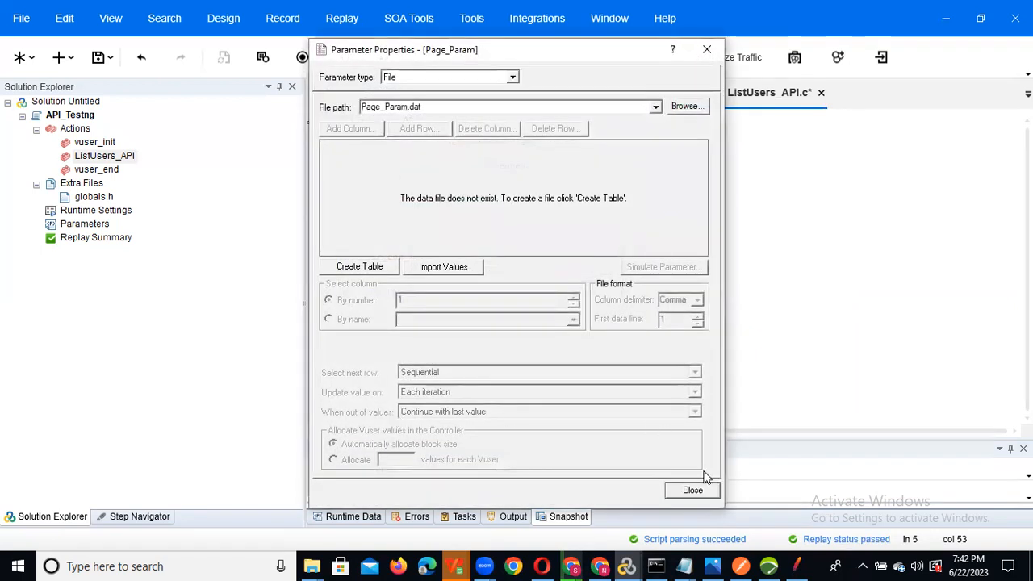
left_click(374, 268)
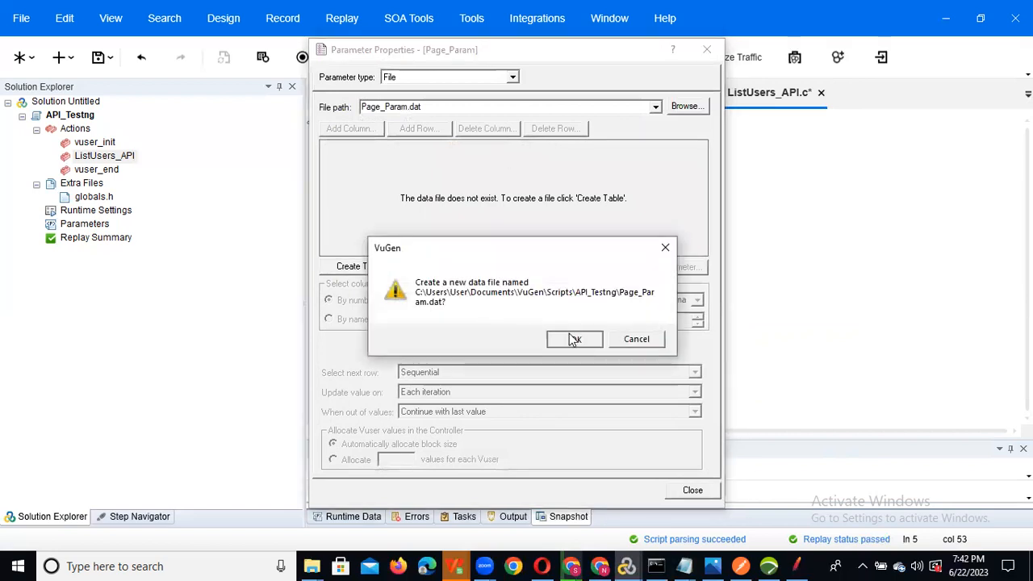
left_click(577, 339)
left_click(691, 490)
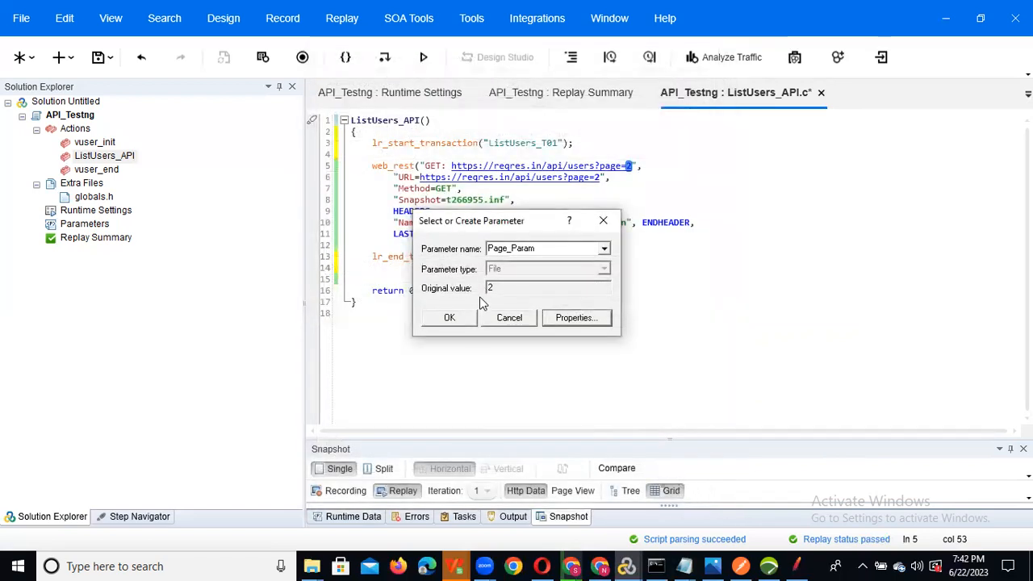
left_click(460, 318)
left_click(655, 314)
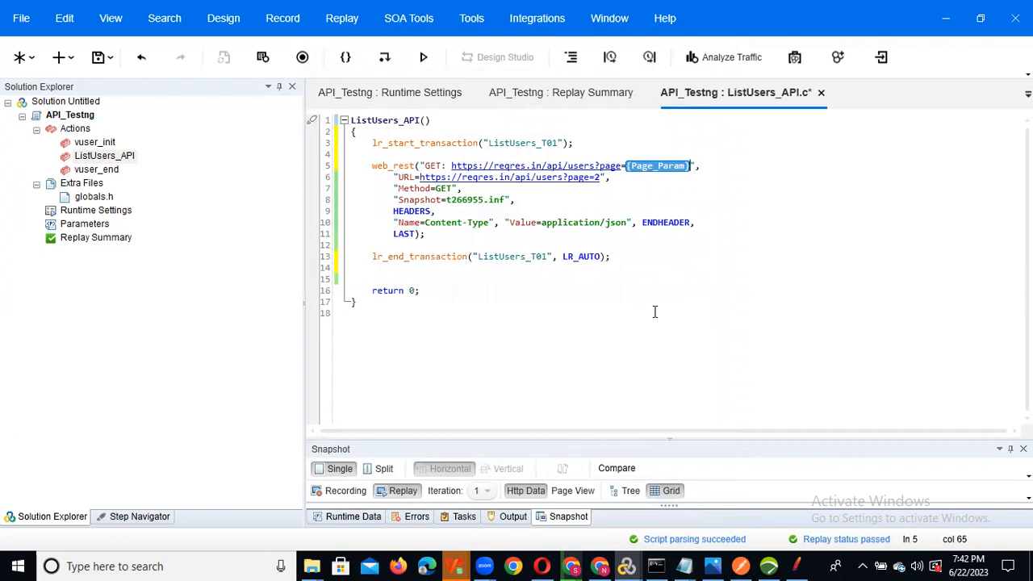
left_click(98, 58)
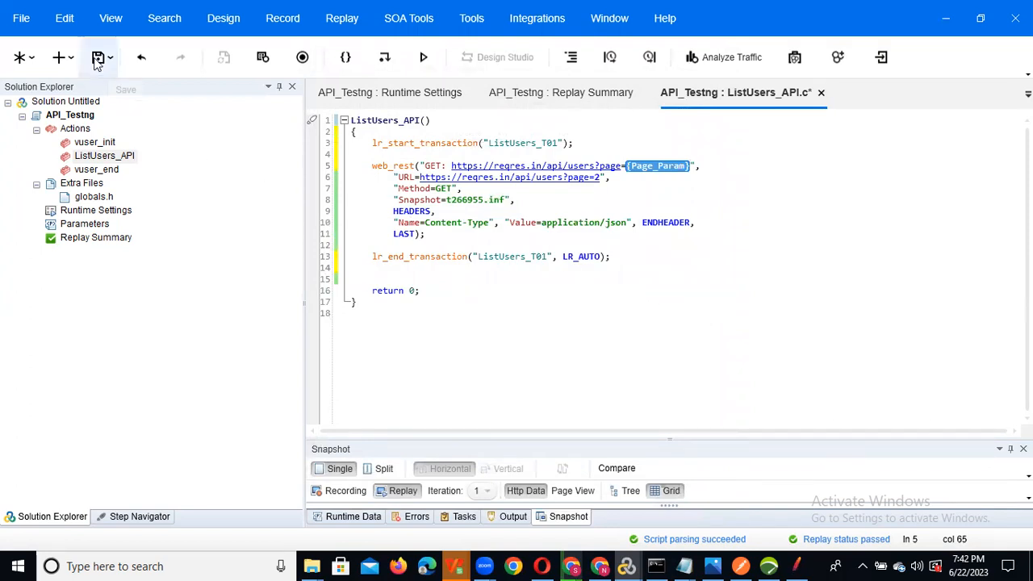
- Replay the script and check the ListUsers_T01 transaction's result in the replay summary
left_click(423, 57)
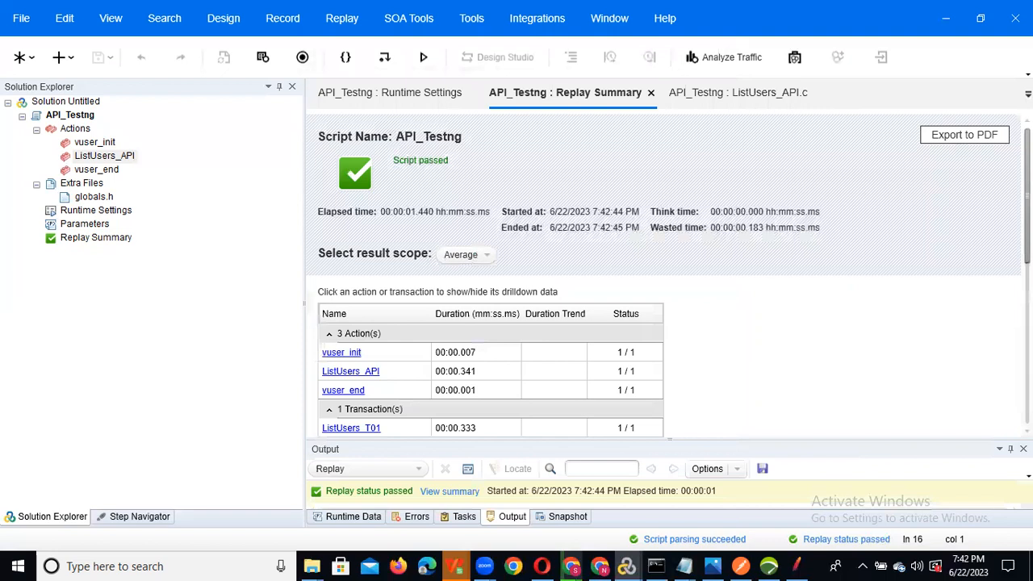
scroll(498, 343, "down", 3)
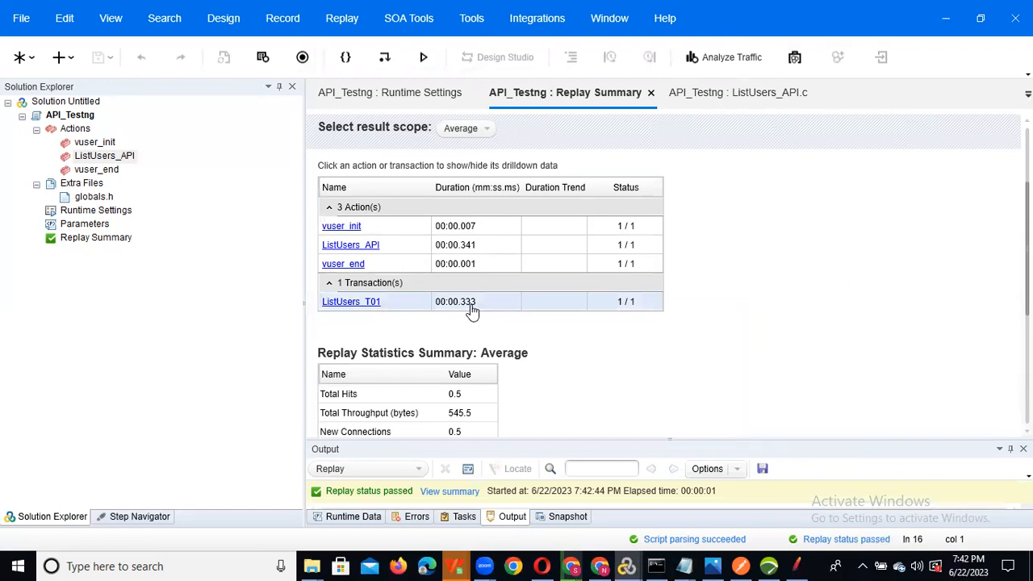
- In the ListUsers_API action, start a web_reg_find call on a new line between the start transaction and the web_rest call
double_click(105, 160)
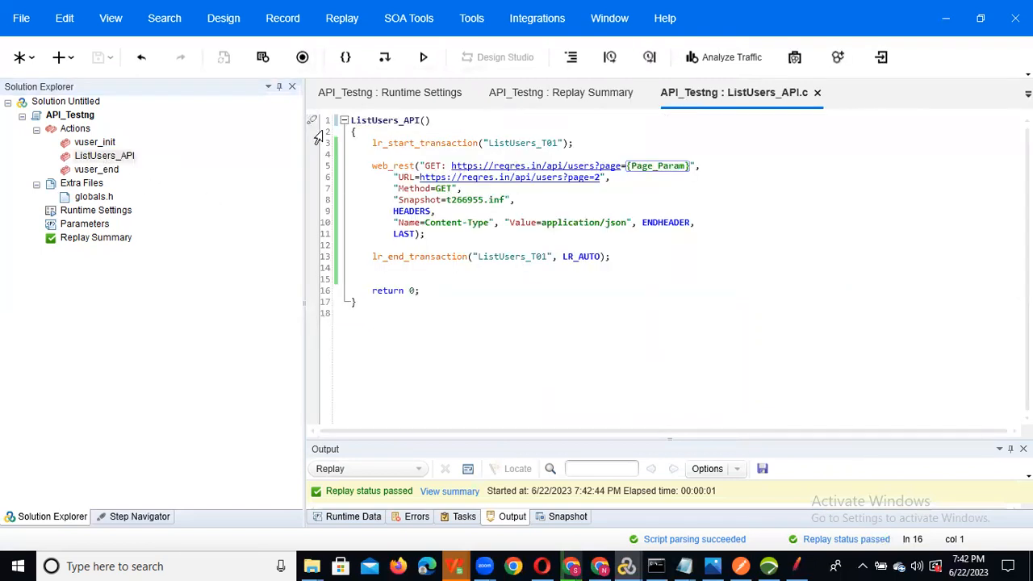
left_click(370, 166)
key("Return")
key("Return")
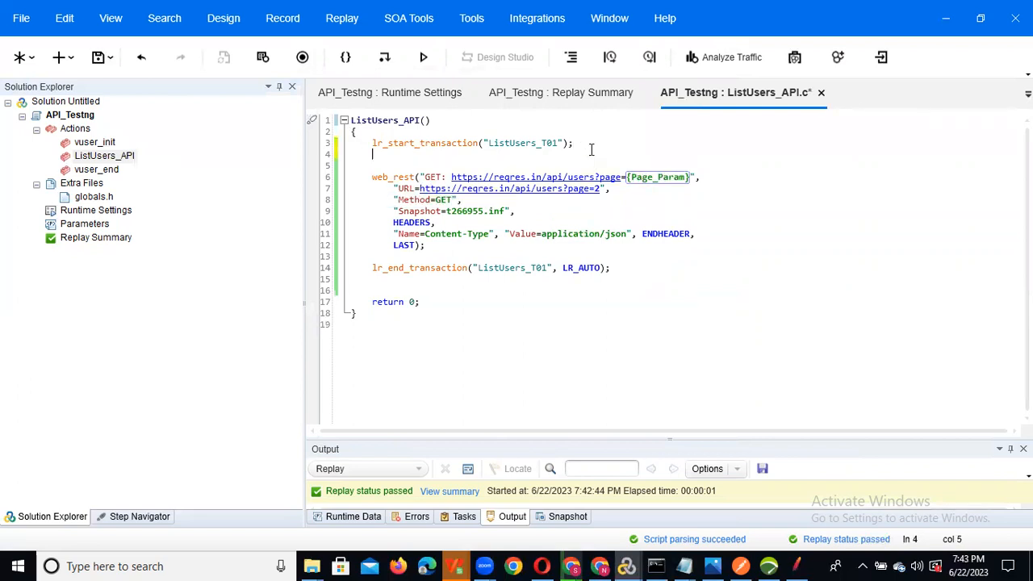
type("web")
type("_req")
type("_find")
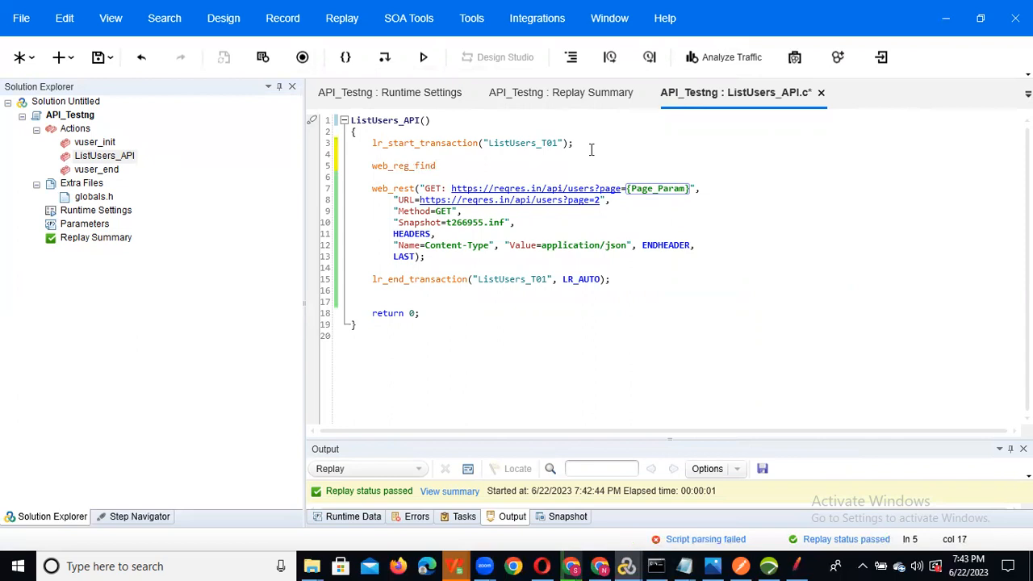
- Complete the web_reg_find call with the arguments "Text=" and LAST, ending the statement with a semicolon
type("(\"\",")
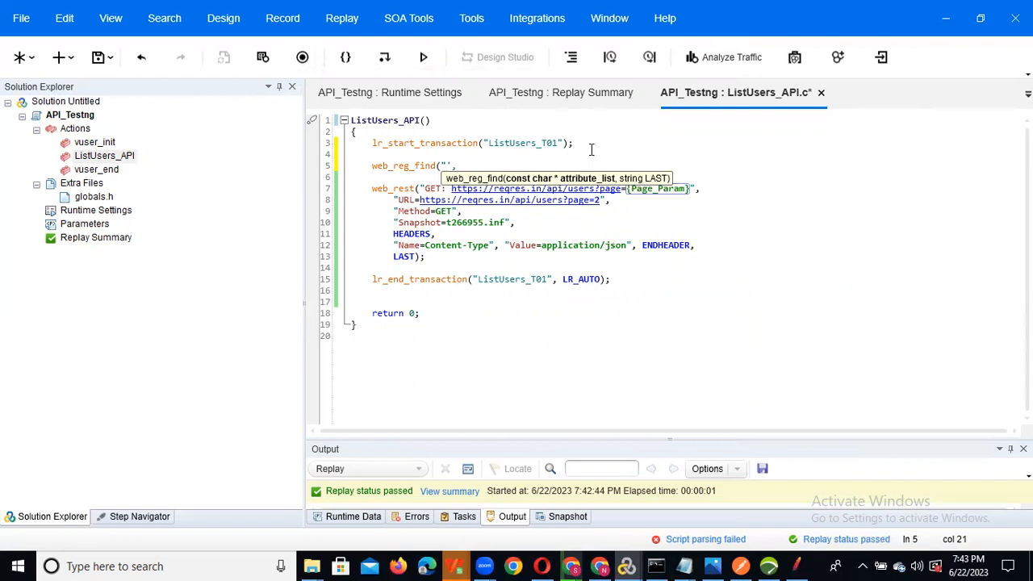
key("BackSpace")
key("BackSpace")
type("\",LAST")
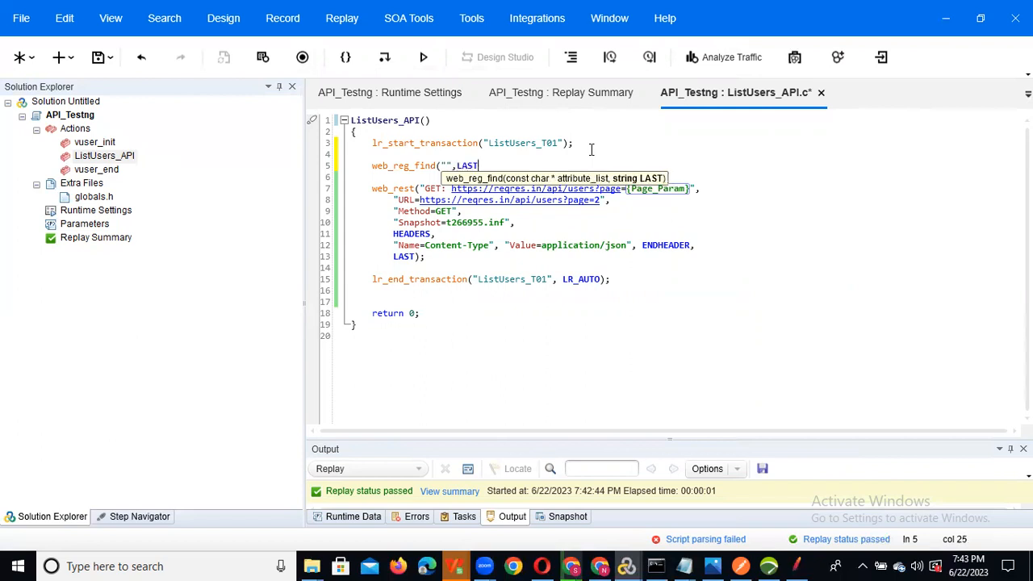
type(");")
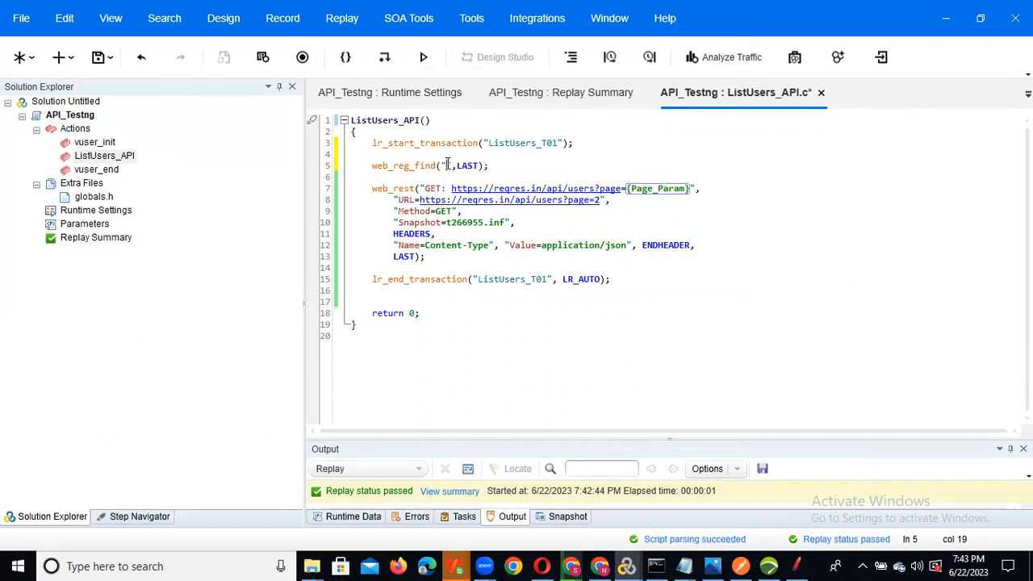
type("Text=")
- Go to the web_rest step in the replay log and examine its messages in an enlarged output area
left_click(368, 190)
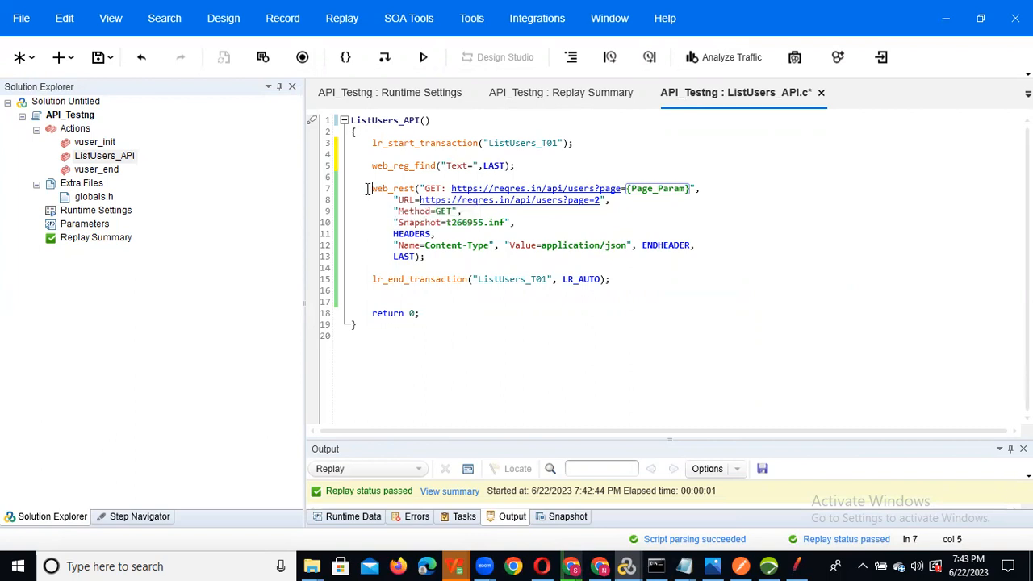
right_click(367, 189)
left_click(657, 443)
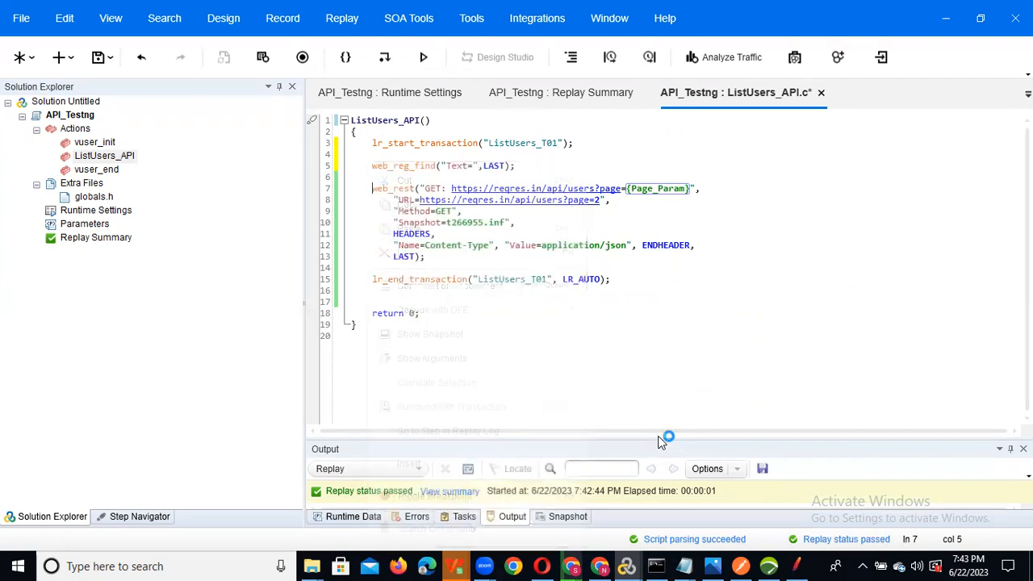
left_click_drag(657, 439, 637, 222)
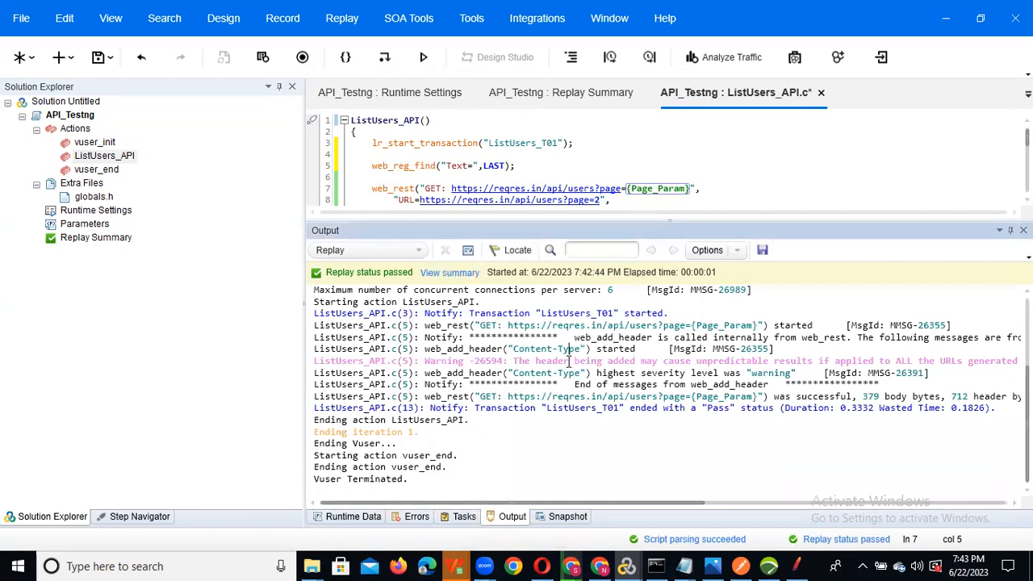
scroll(569, 361, "up", 3)
scroll(570, 361, "down", 3)
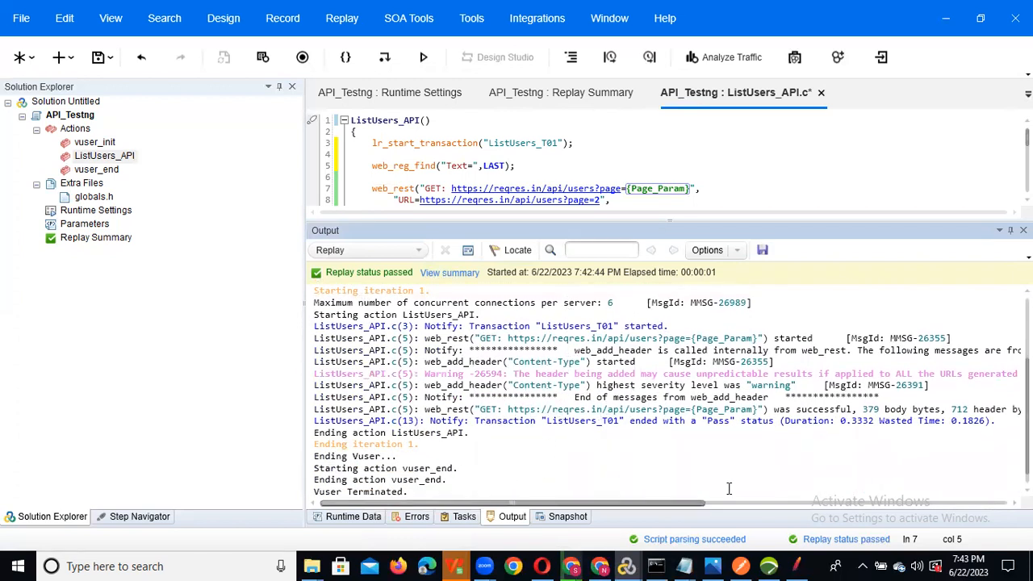
left_click_drag(693, 503, 526, 469)
- Enable Data returned by server and Advanced trace for the extended log in the runtime settings, and save
left_click(131, 213)
left_click(372, 94)
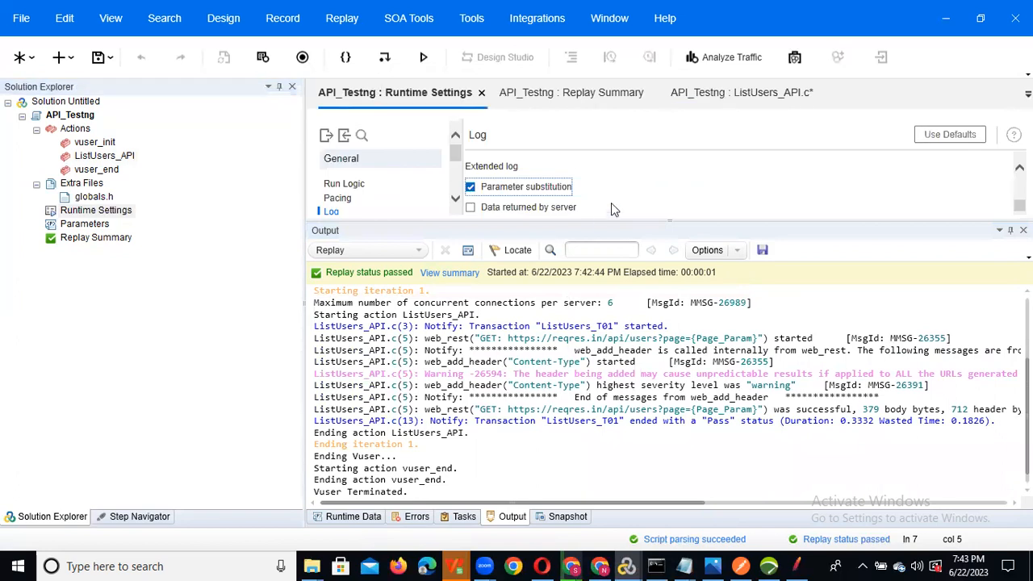
left_click_drag(598, 222, 598, 342)
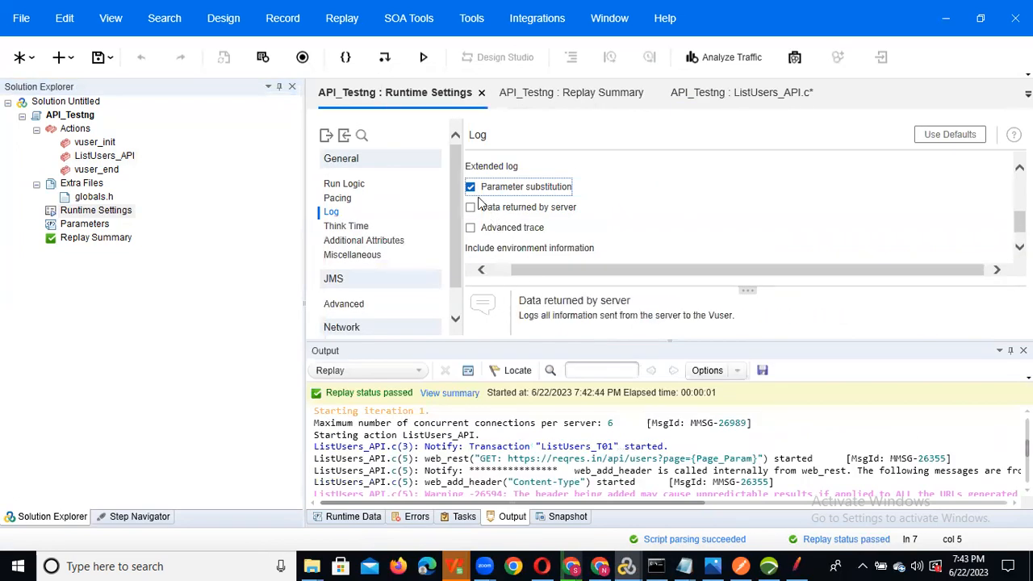
left_click(471, 208)
left_click(470, 227)
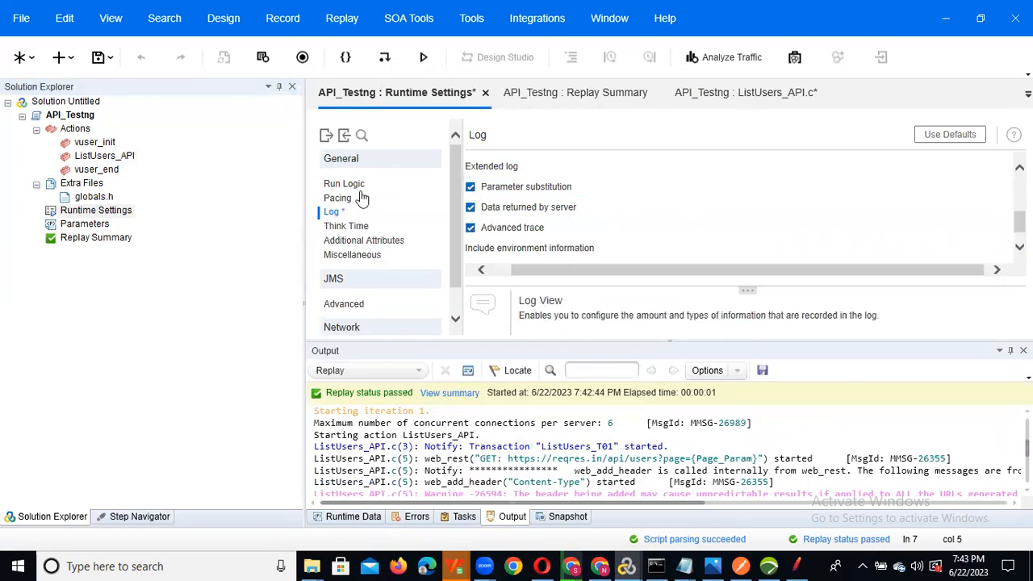
left_click(98, 58)
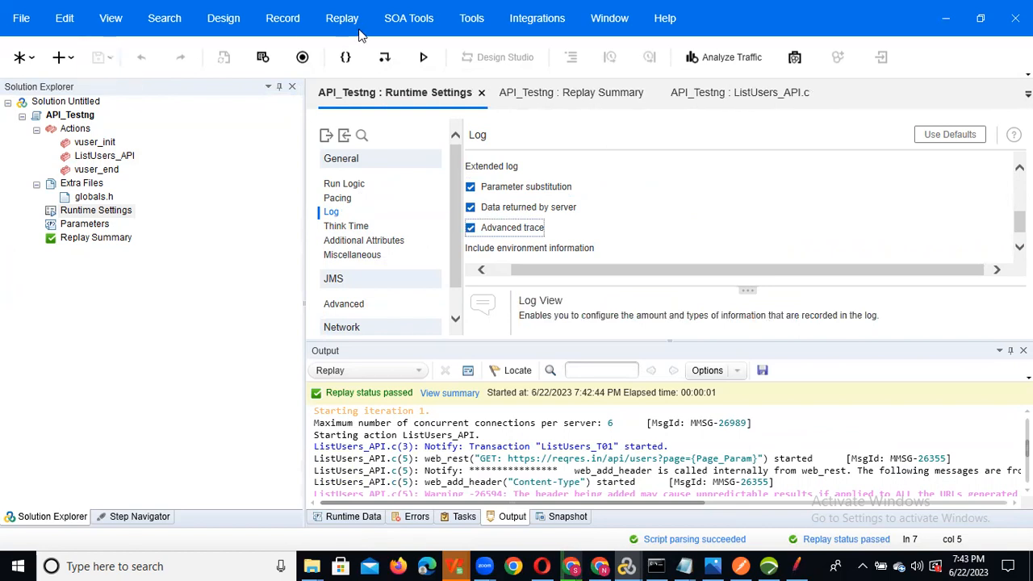
- Replay the script and trace the logged error back to its line in the ListUsers_API action
left_click(424, 58)
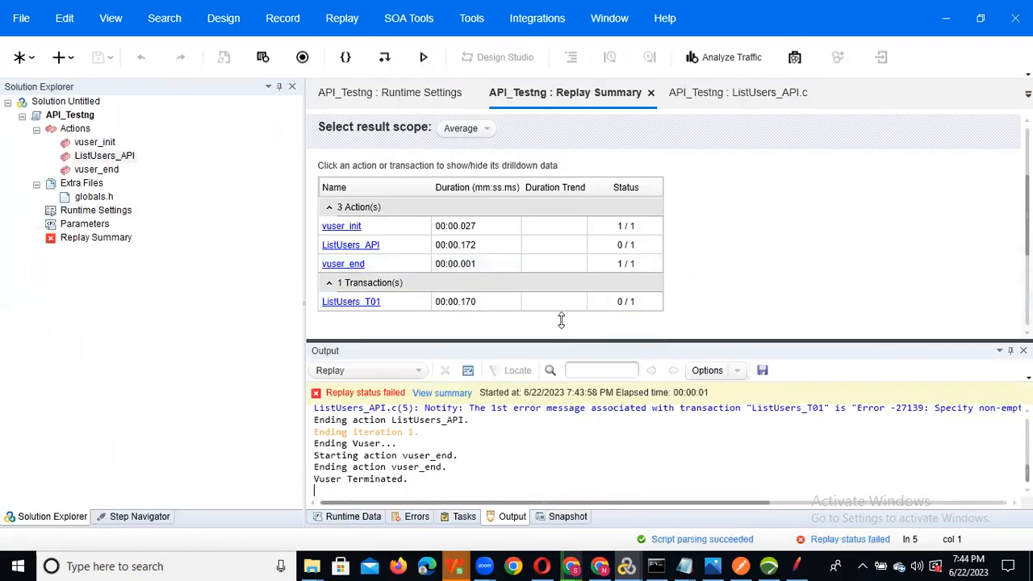
left_click_drag(561, 320, 569, 239)
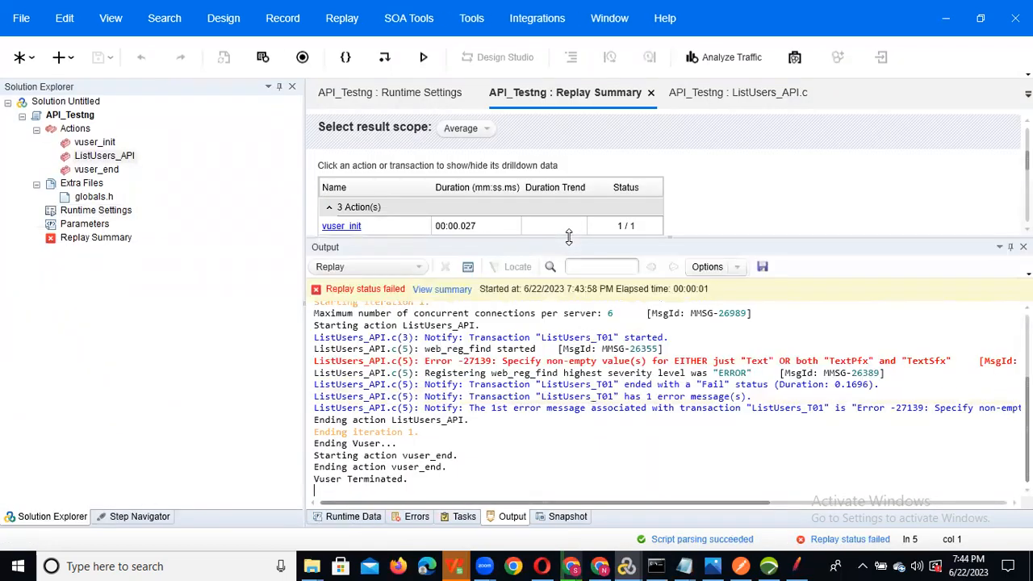
double_click(573, 361)
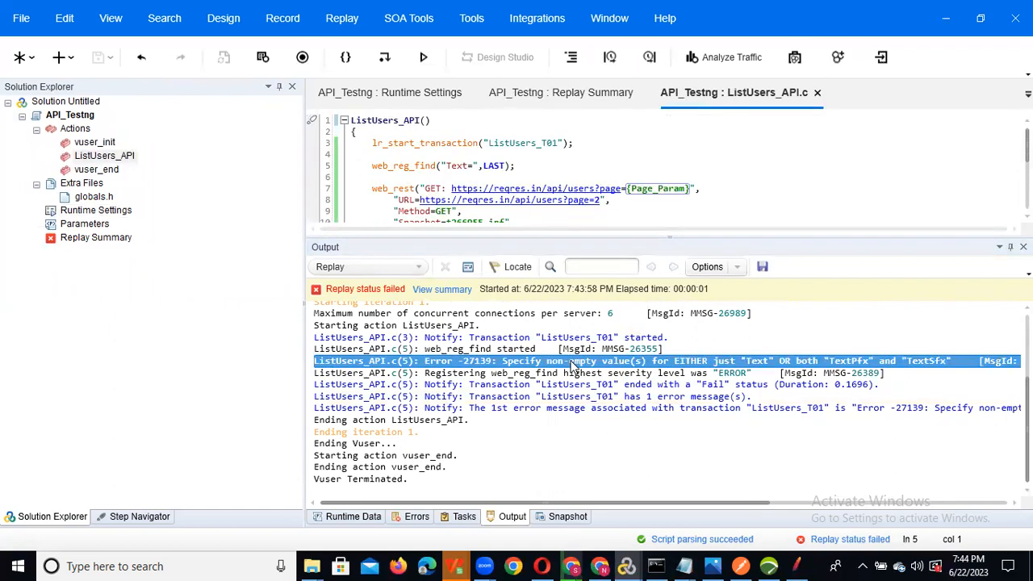
- Comment out the web_reg_find line with //, save the script and replay it
left_click(372, 165)
type("//")
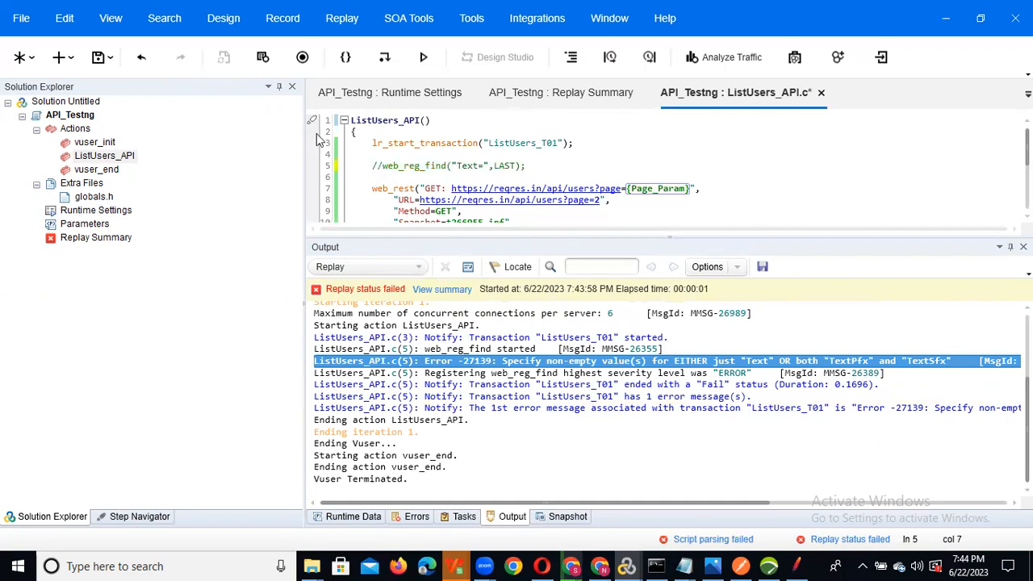
left_click(99, 58)
left_click(423, 56)
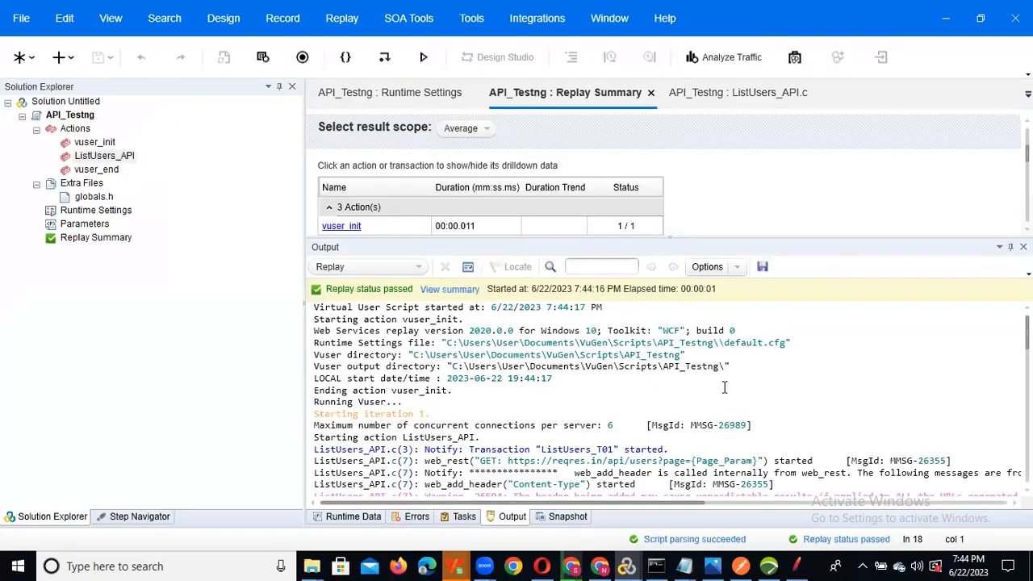
- Copy first_name from the decoded response body in the replay log and paste it as the Text value of web_reg_find
scroll(672, 399, "down", 5)
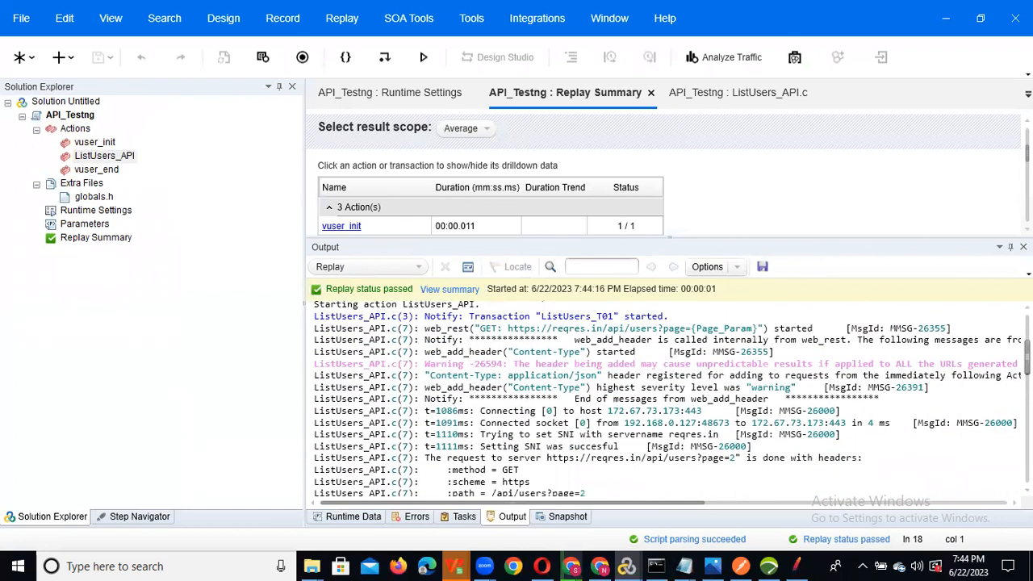
scroll(673, 399, "down", 3)
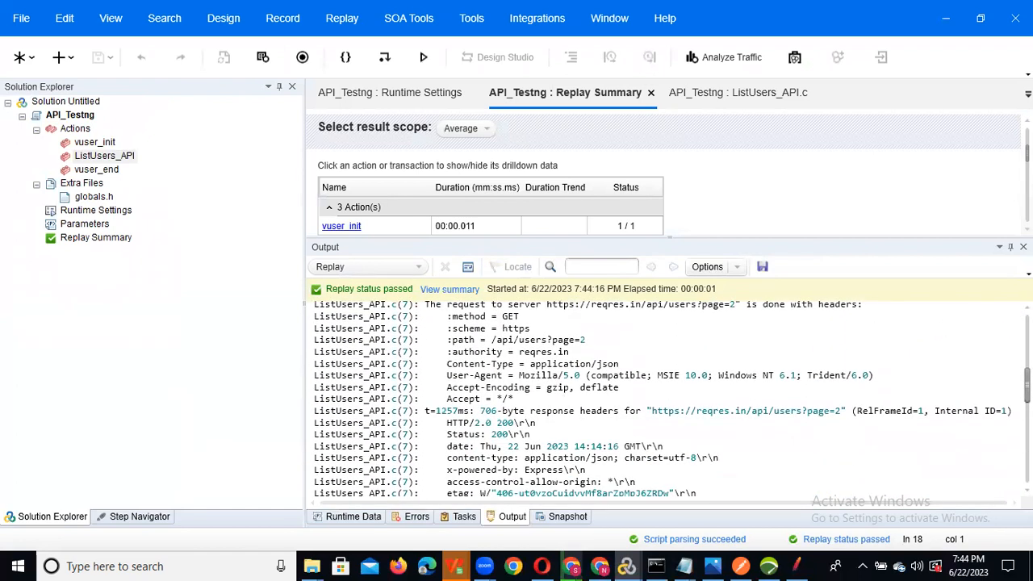
scroll(672, 399, "down", 3)
scroll(672, 399, "down", 4)
scroll(706, 385, "down", 2)
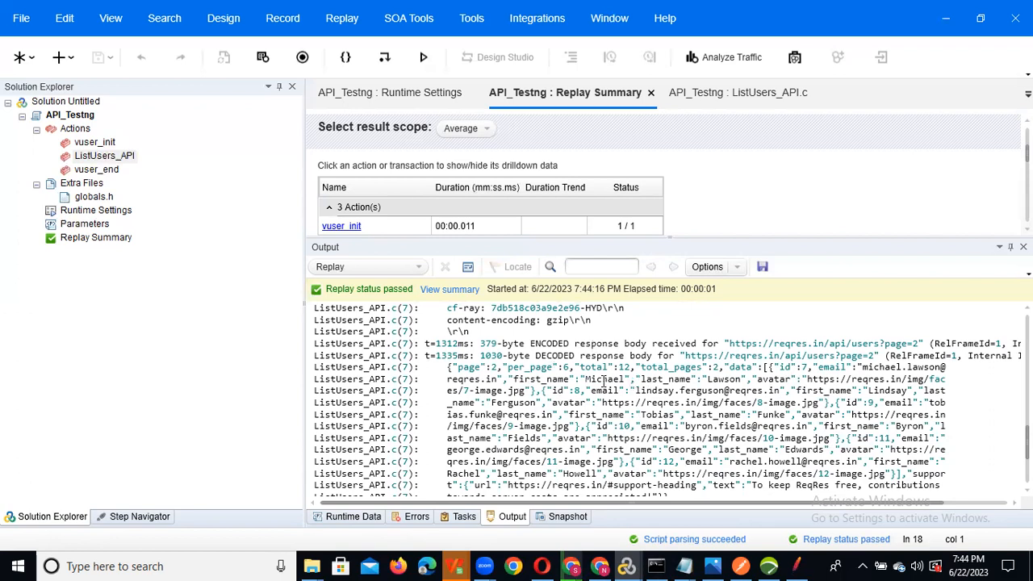
left_click_drag(514, 379, 571, 385)
key("ctrl+c")
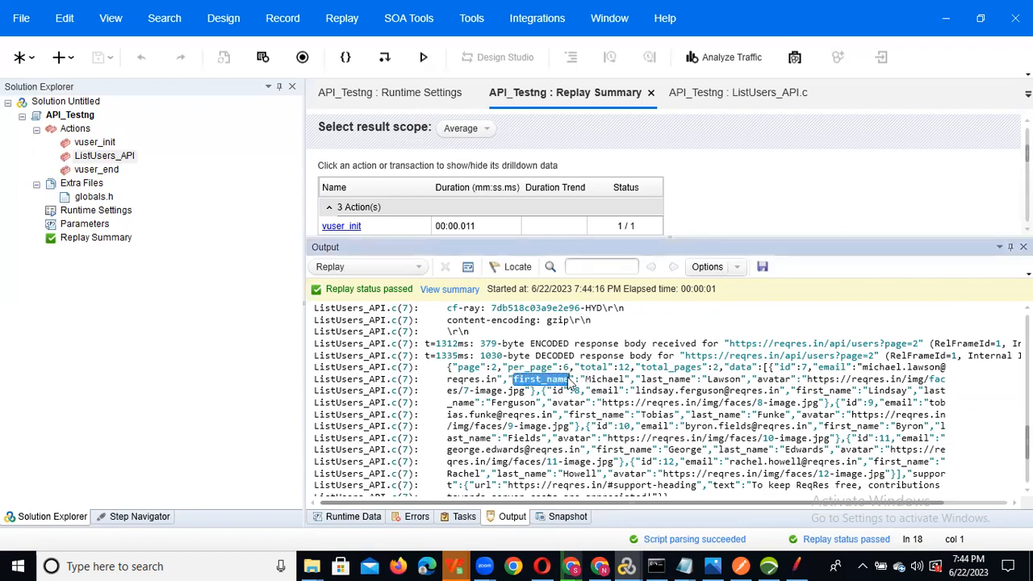
double_click(95, 156)
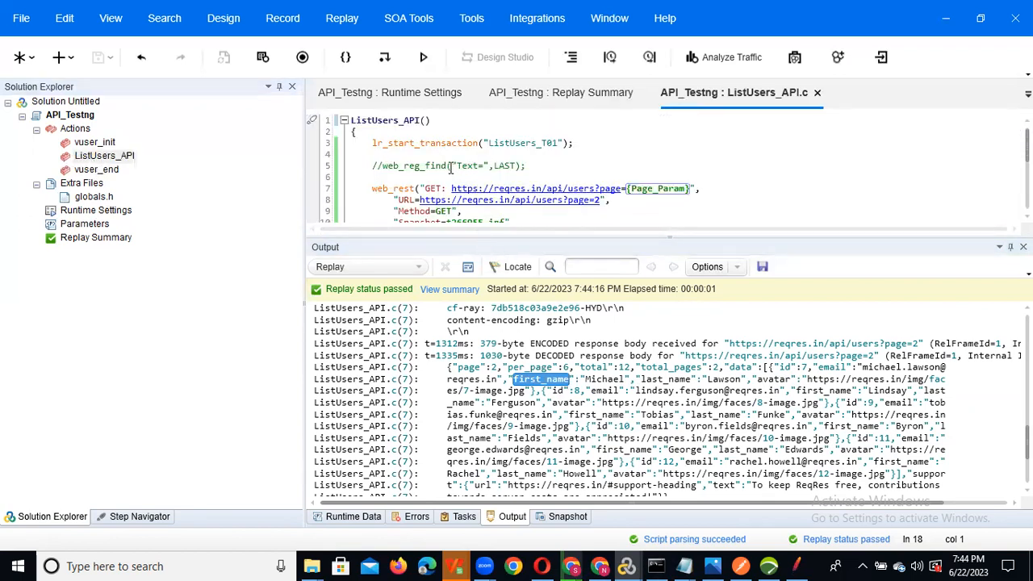
left_click(484, 165)
key("ctrl+v")
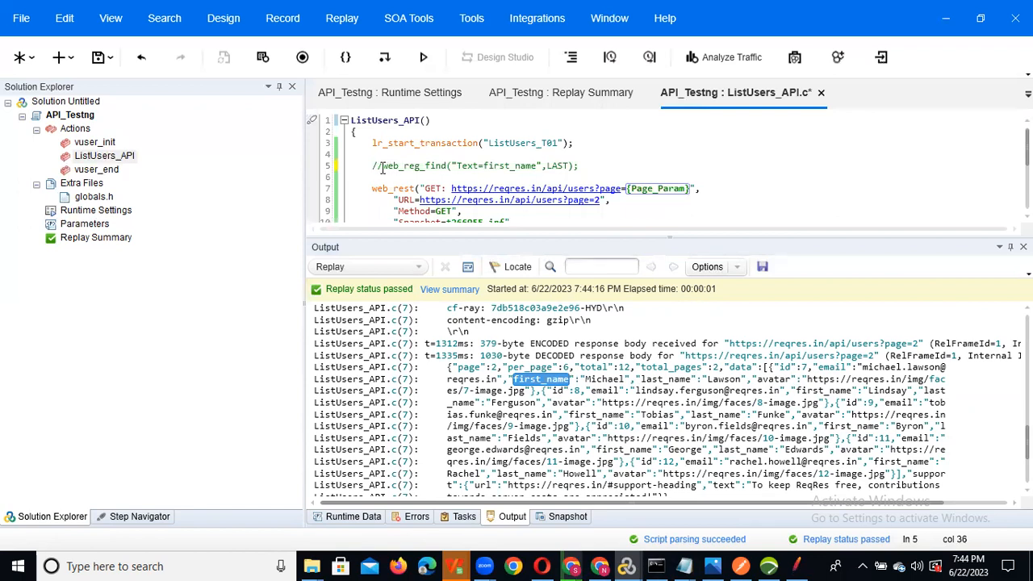
- Uncomment the web_reg_find line and save the script
key("BackSpace")
key("BackSpace")
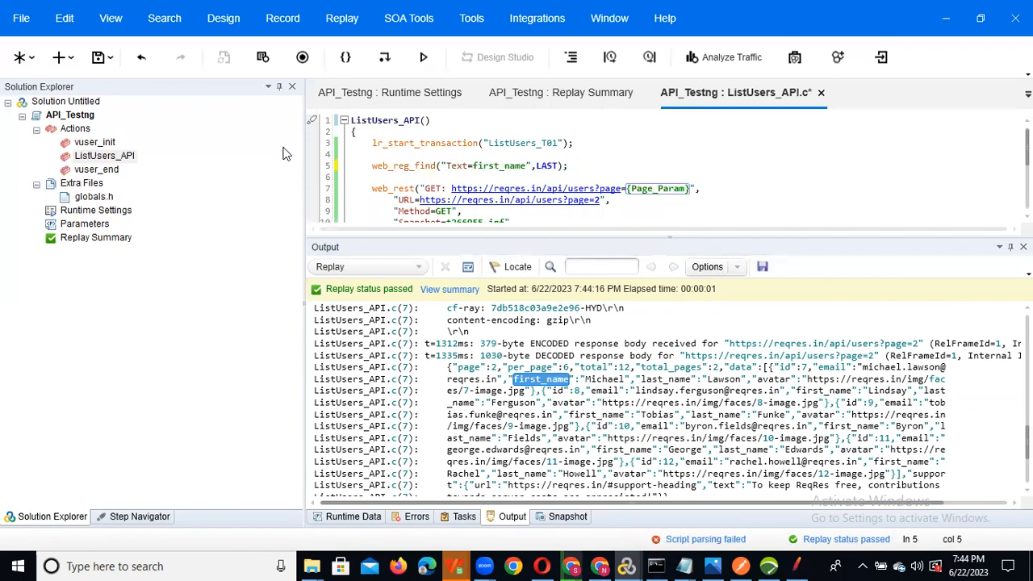
left_click(100, 56)
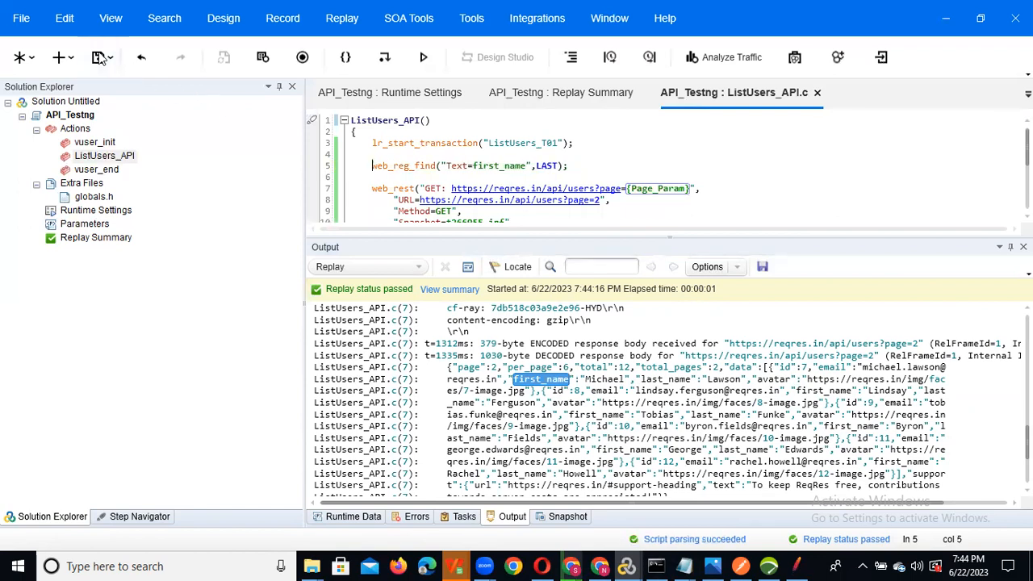
- Replay the script and review the full log for the web_reg_find check and the ListUsers_T01 transaction status
left_click(422, 58)
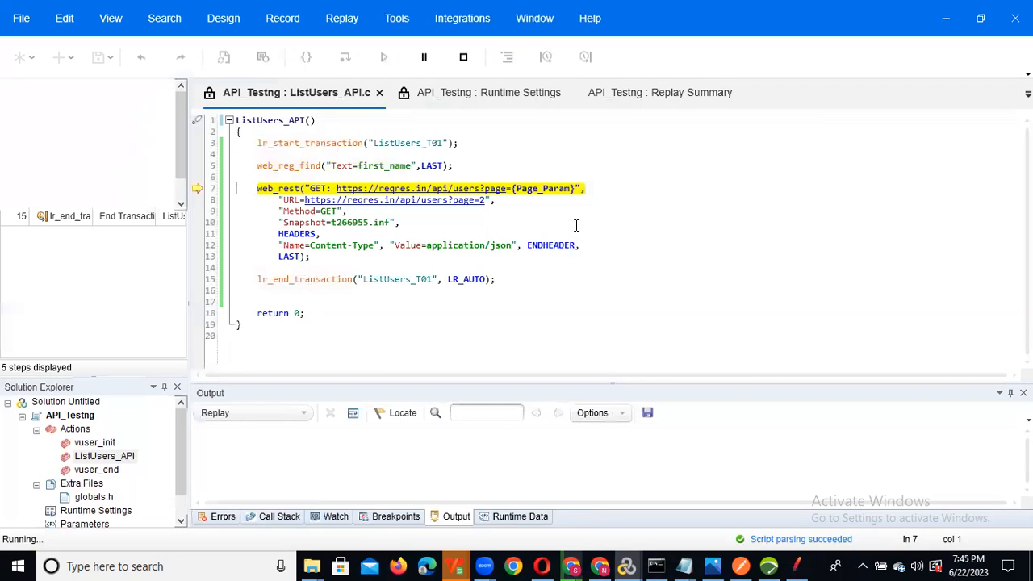
left_click_drag(568, 236, 568, 144)
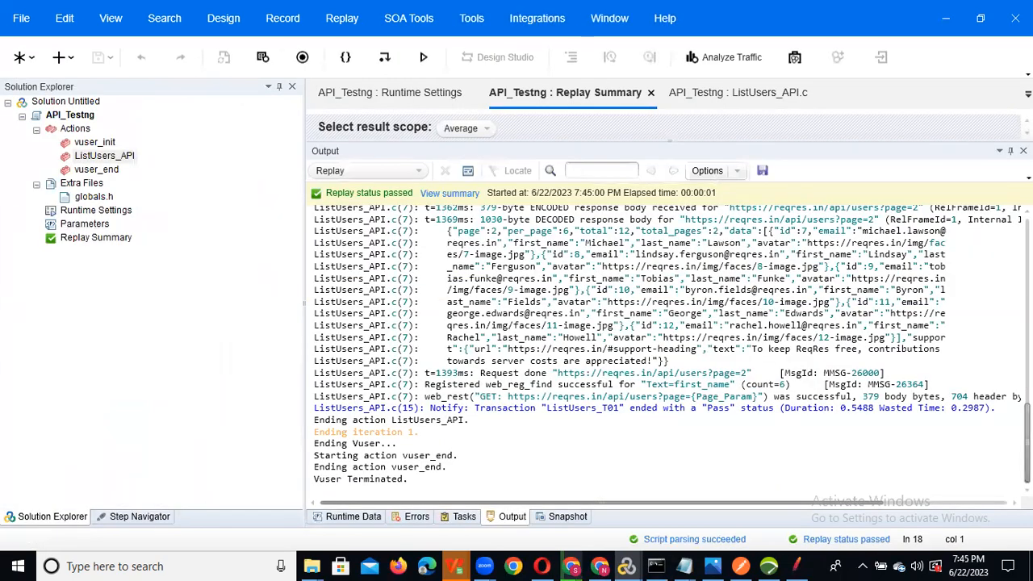
scroll(670, 350, "up", 20)
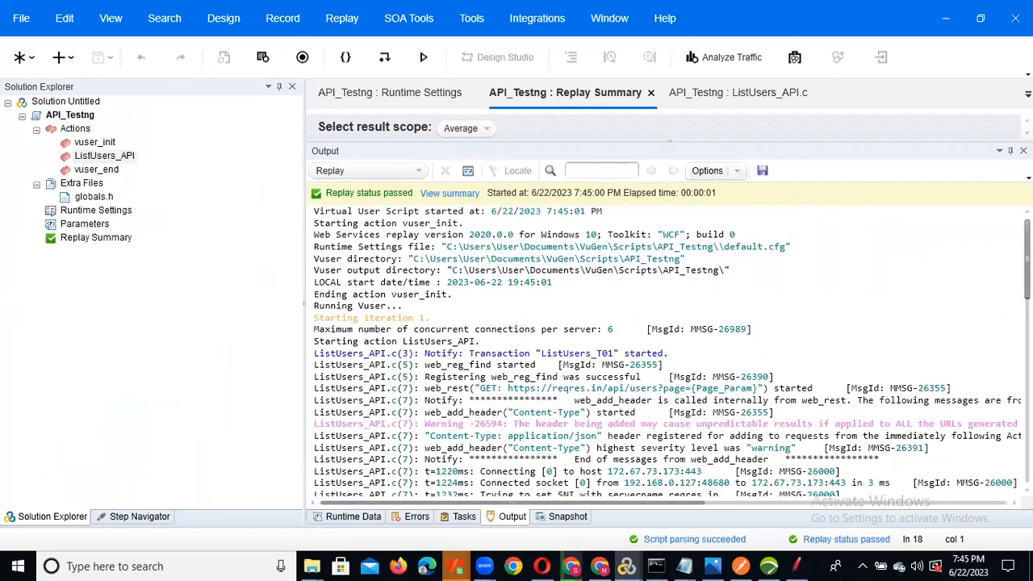
scroll(1005, 397, "down", 10)
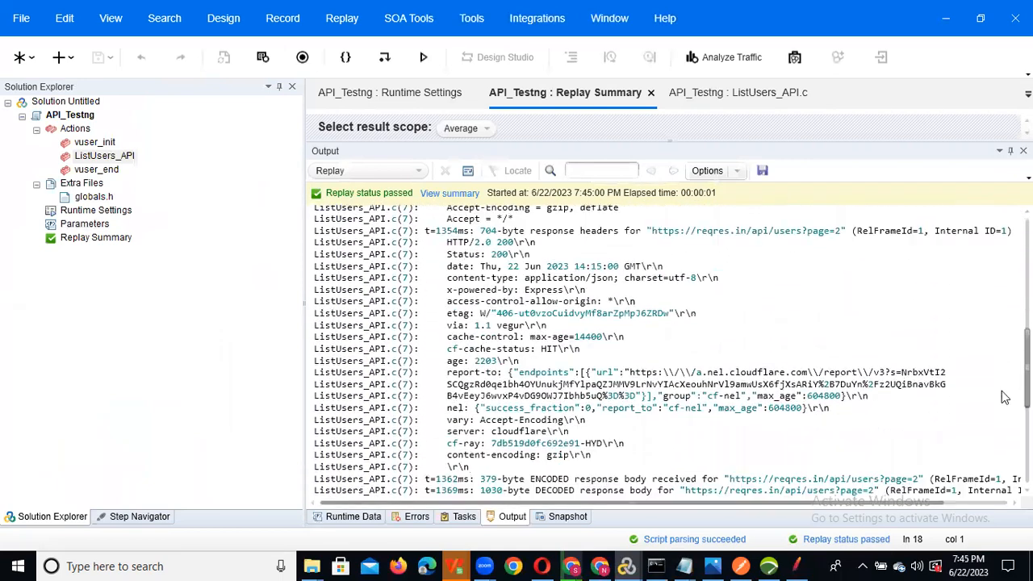
scroll(1004, 397, "down", 10)
scroll(997, 452, "up", 15)
scroll(998, 339, "up", 8)
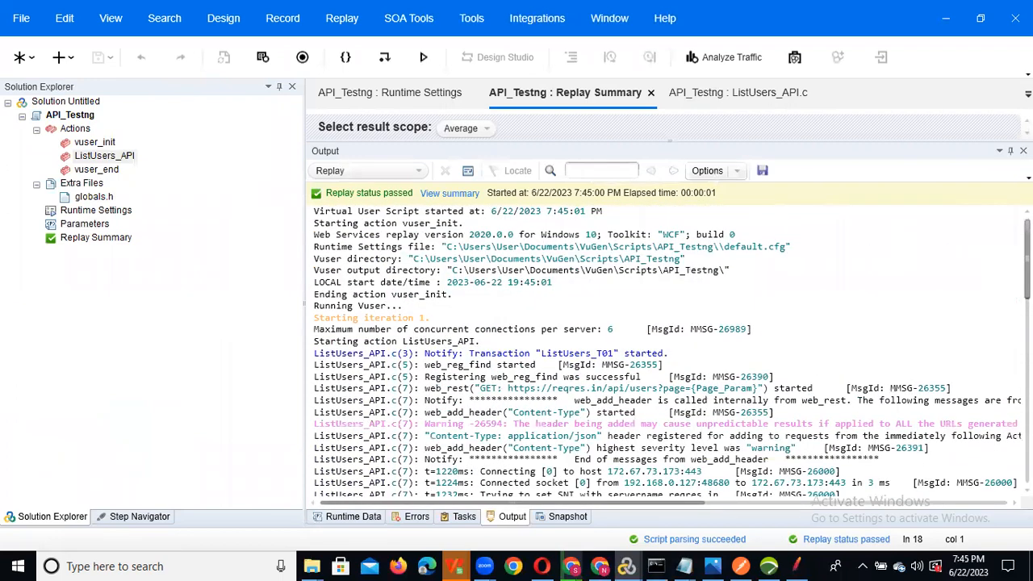
scroll(1001, 452, "down", 20)
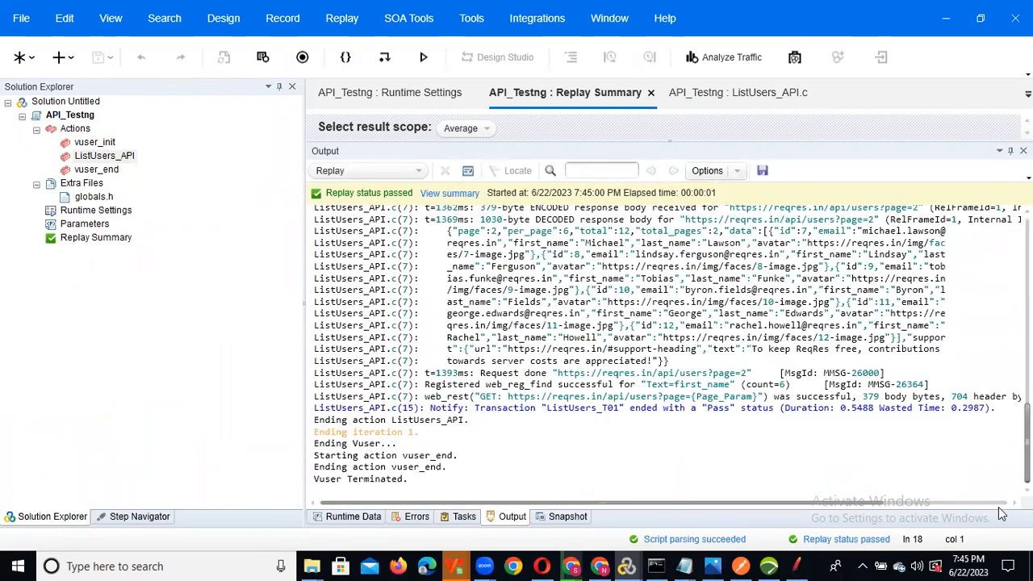
- Shrink the Output pane, reopen the ListUsers_API action and add two new lines after the lr_end_transaction call
scroll(1003, 493, "up", 20)
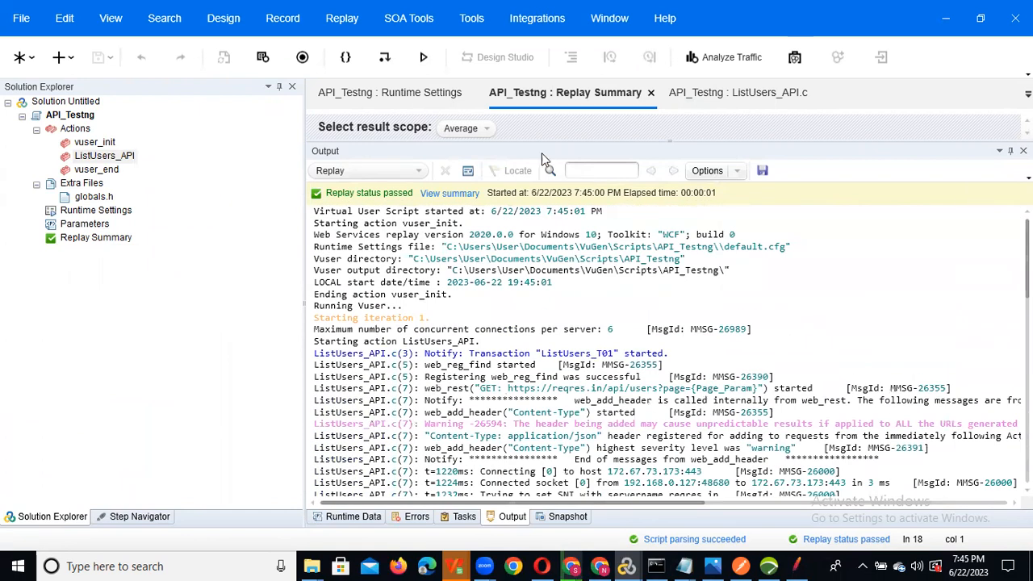
left_click_drag(557, 142, 605, 350)
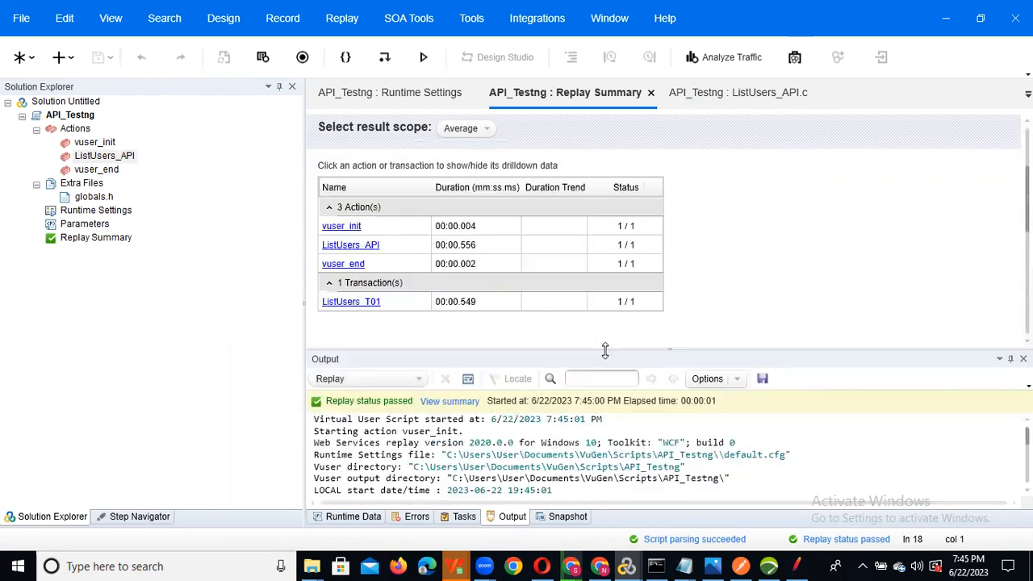
left_click(103, 157)
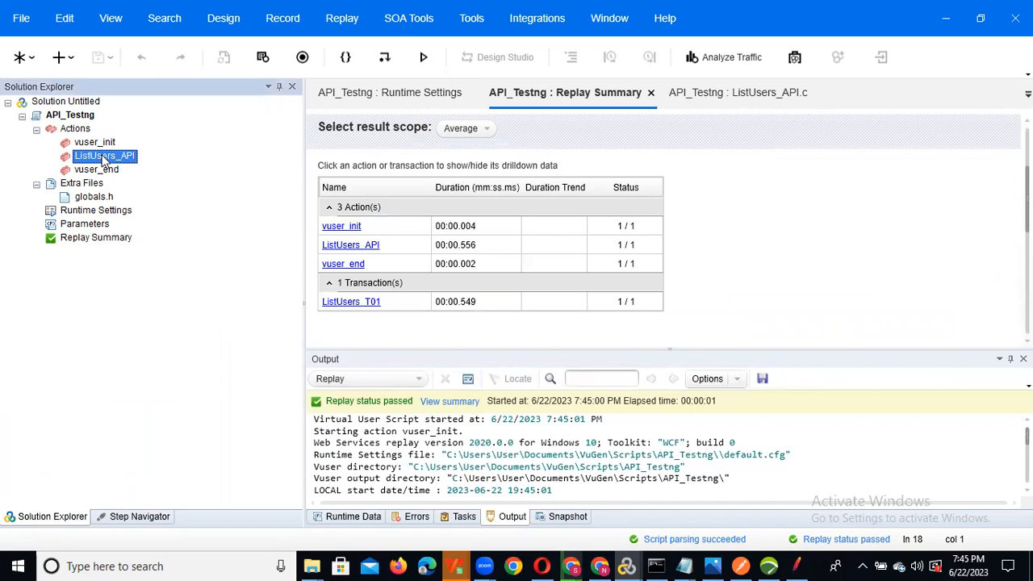
double_click(104, 157)
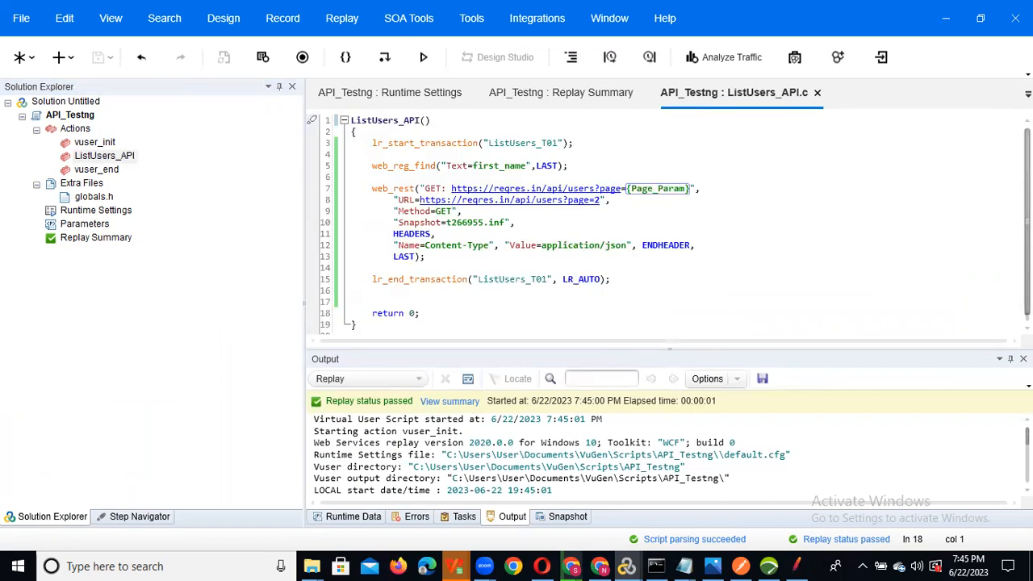
left_click(661, 277)
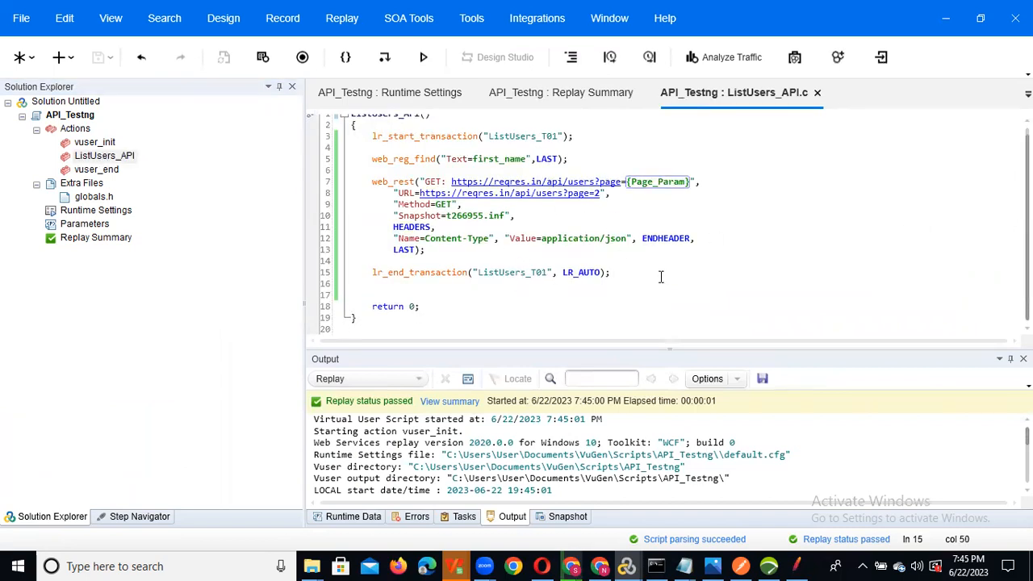
key("Return")
key("Return")
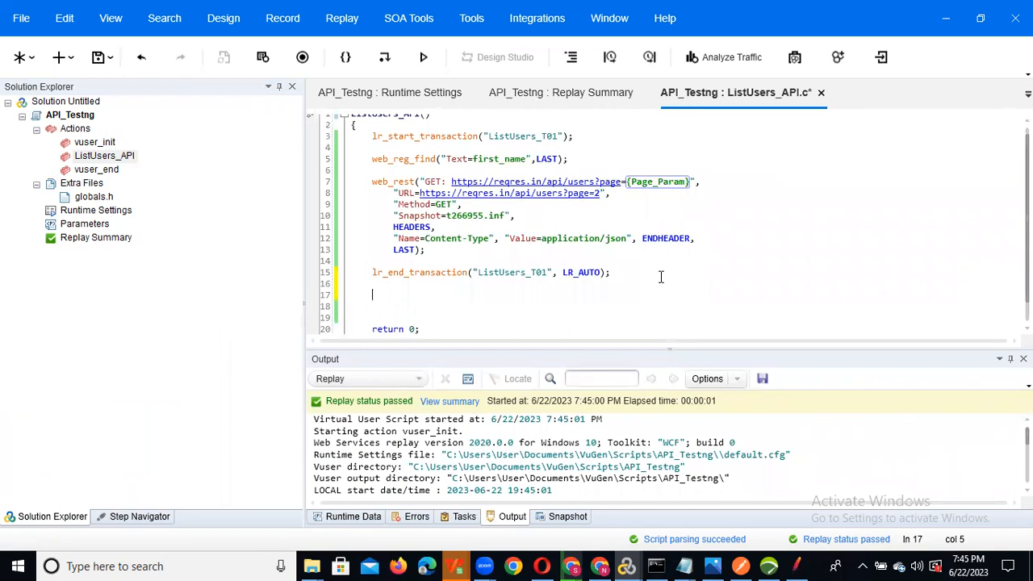
- Start inserting a REST API step on the blank line 17 below lr_end_transaction in ListUsers_API
right_click(82, 133)
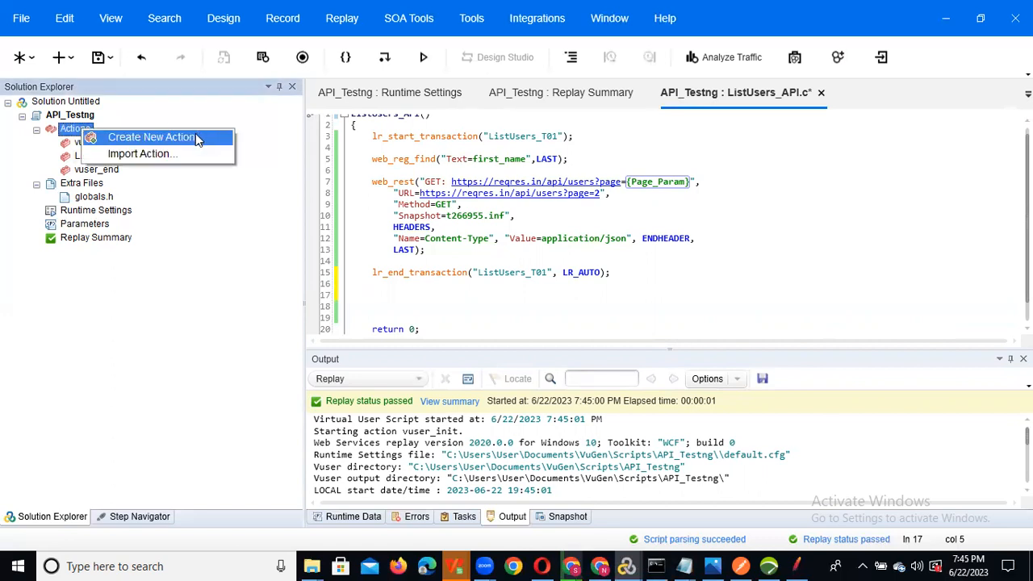
left_click(198, 260)
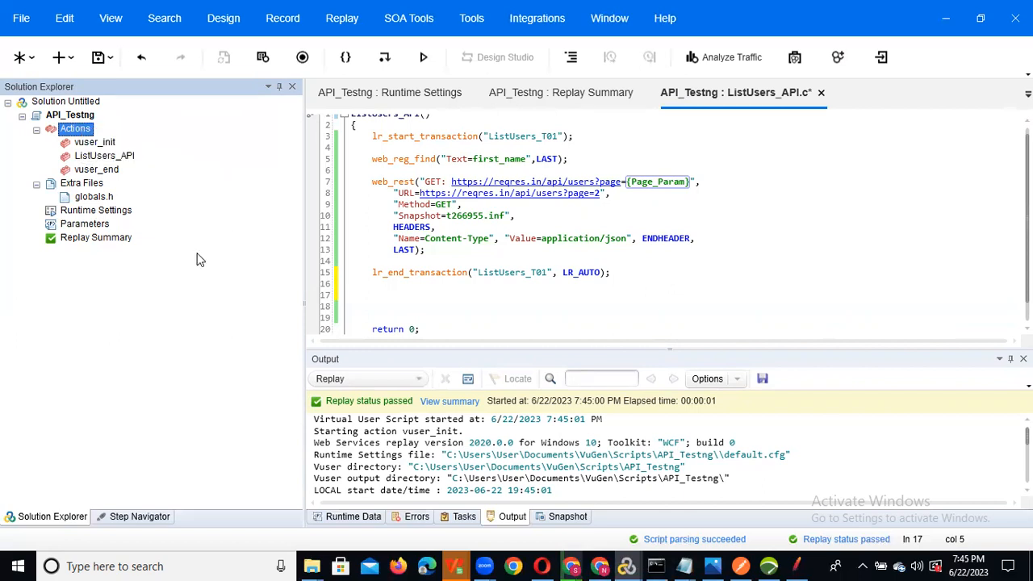
left_click(403, 306)
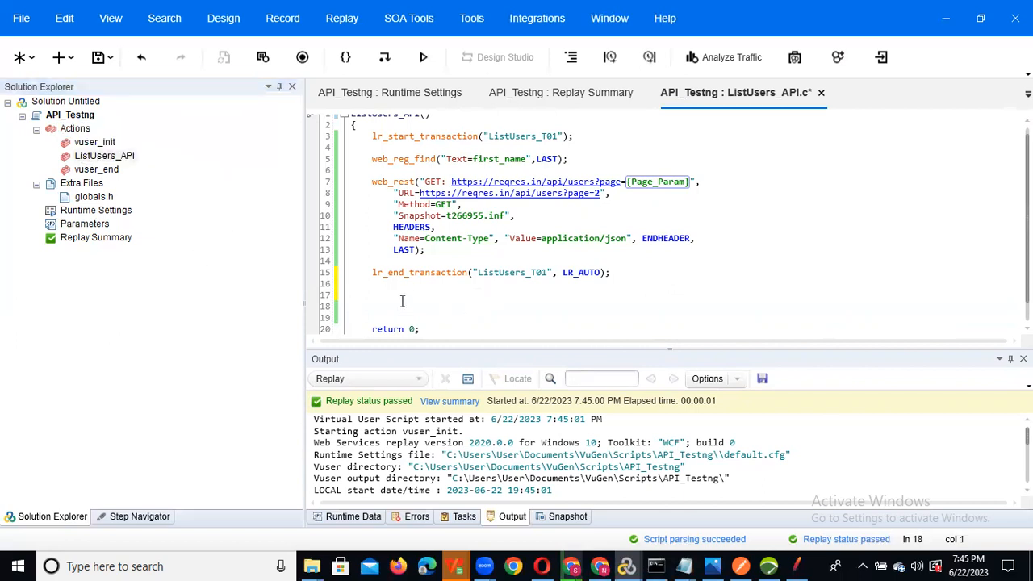
left_click(389, 298)
right_click(388, 296)
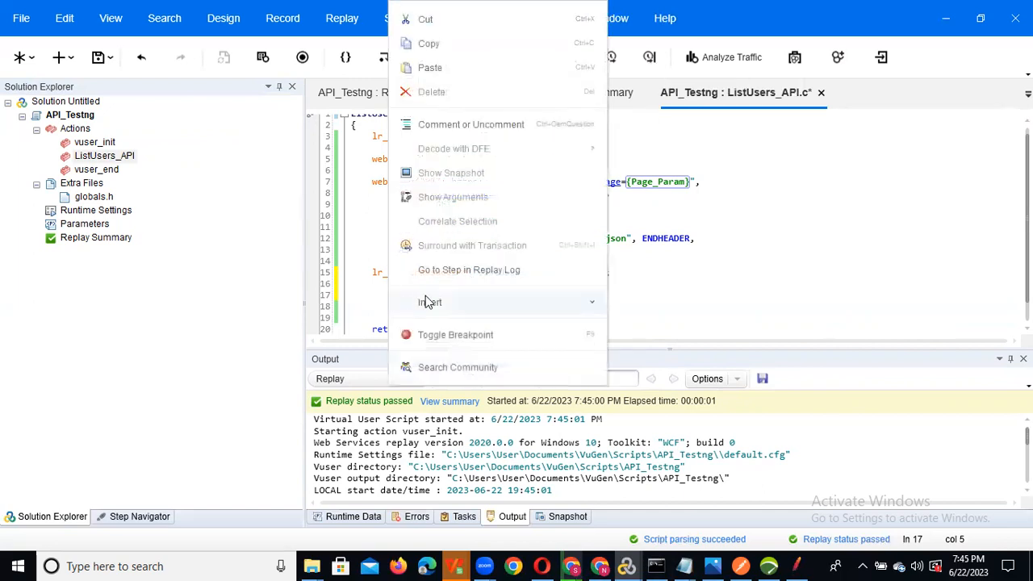
mouse_move(459, 302)
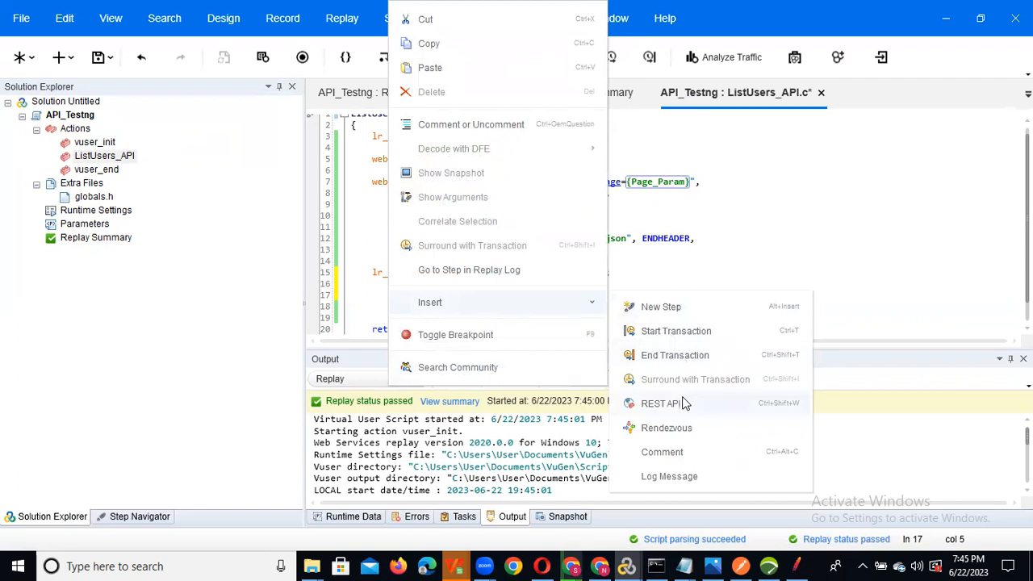
left_click(680, 404)
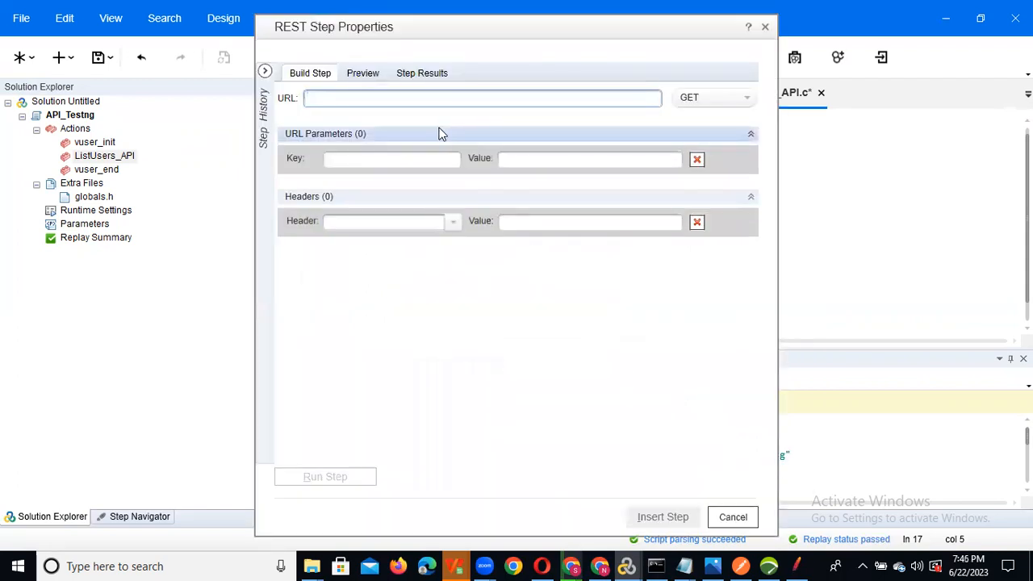
- Switch to Chrome, show the POST CREATE sample on Reqres, open its /api/users request link and copy the page URL
key("alt+Tab")
key("Tab")
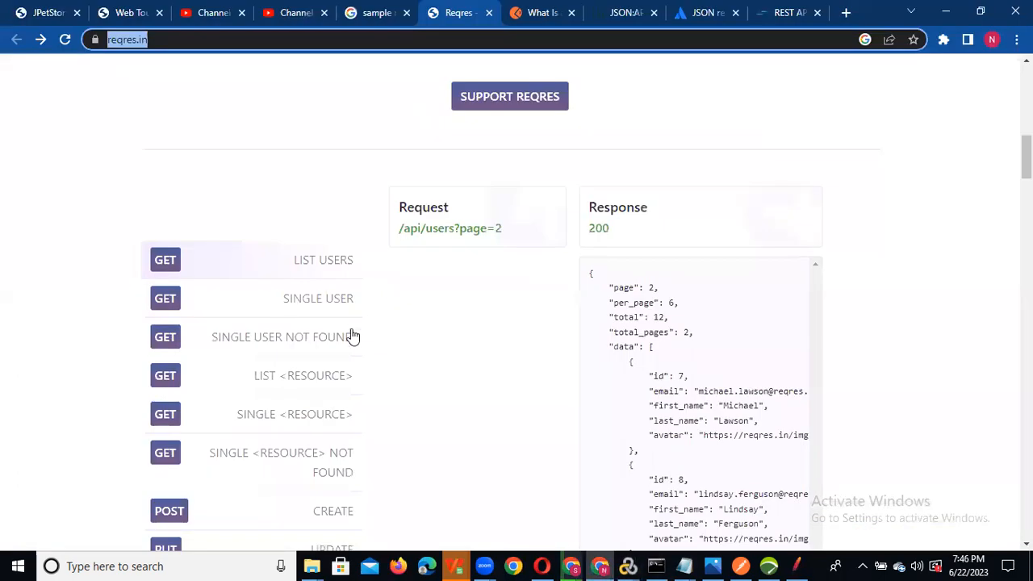
left_click_drag(1027, 166, 1027, 186)
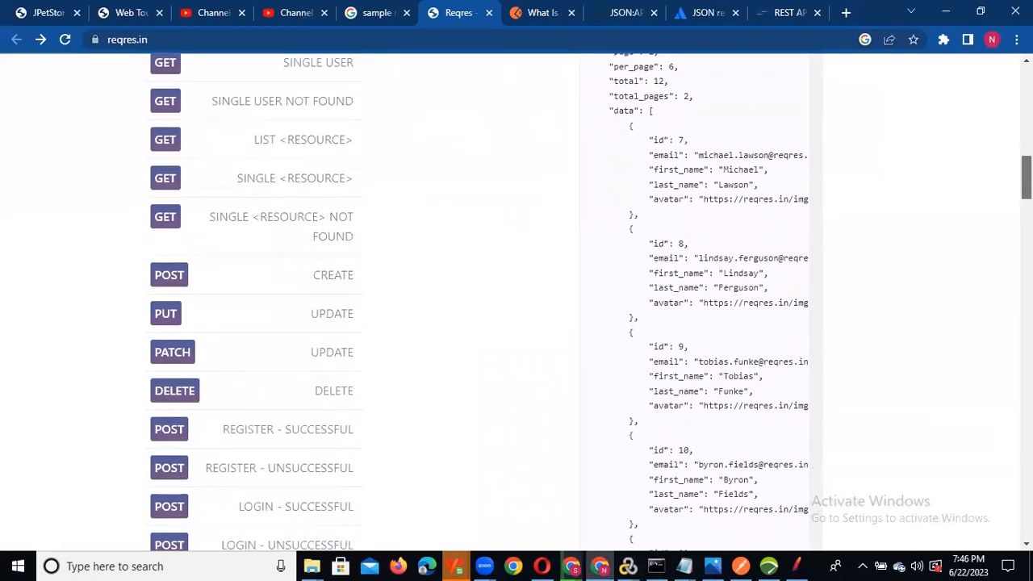
left_click(327, 274)
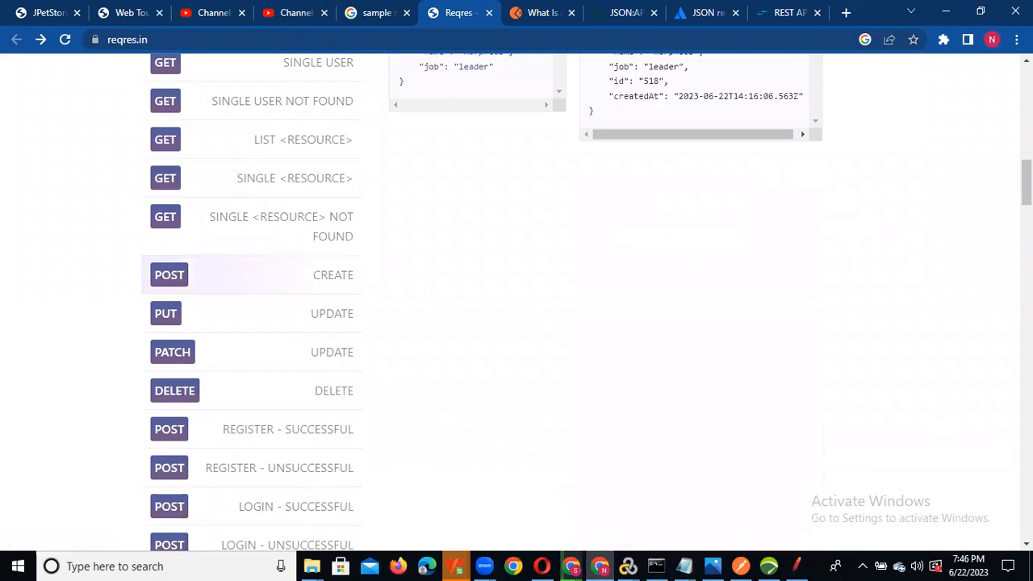
left_click_drag(1027, 183, 1026, 159)
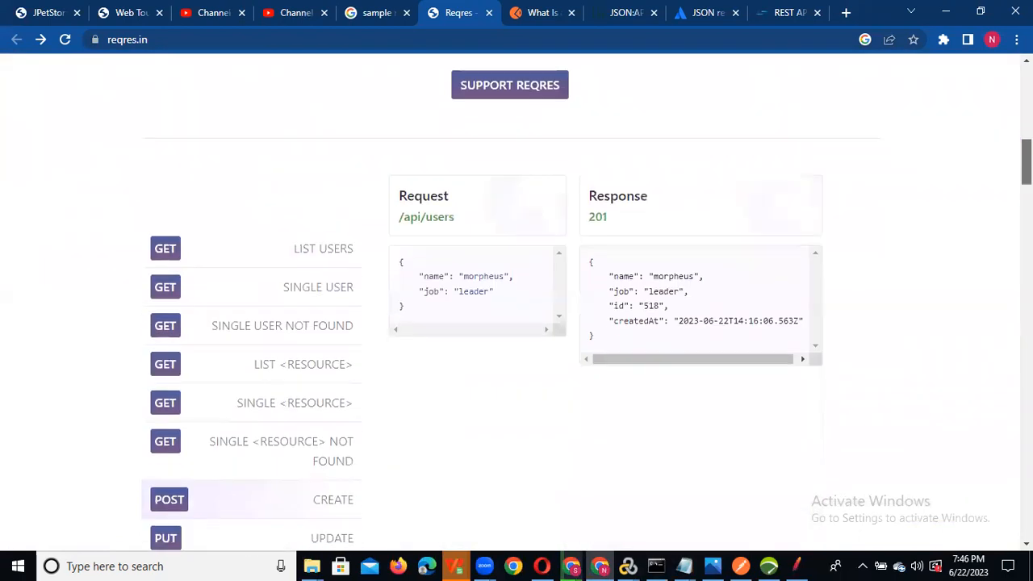
left_click(421, 217)
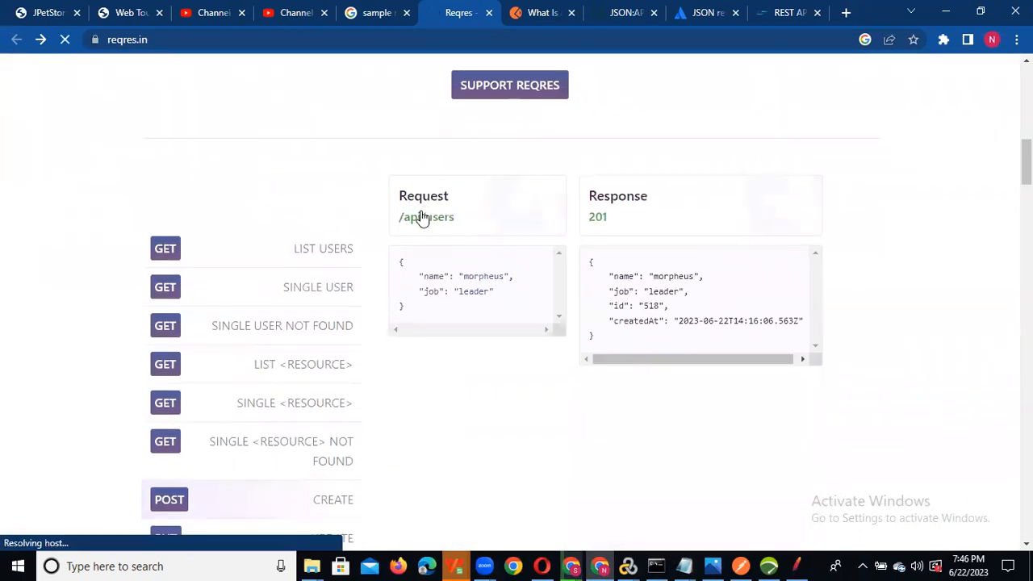
left_click(222, 38)
key("ctrl+c")
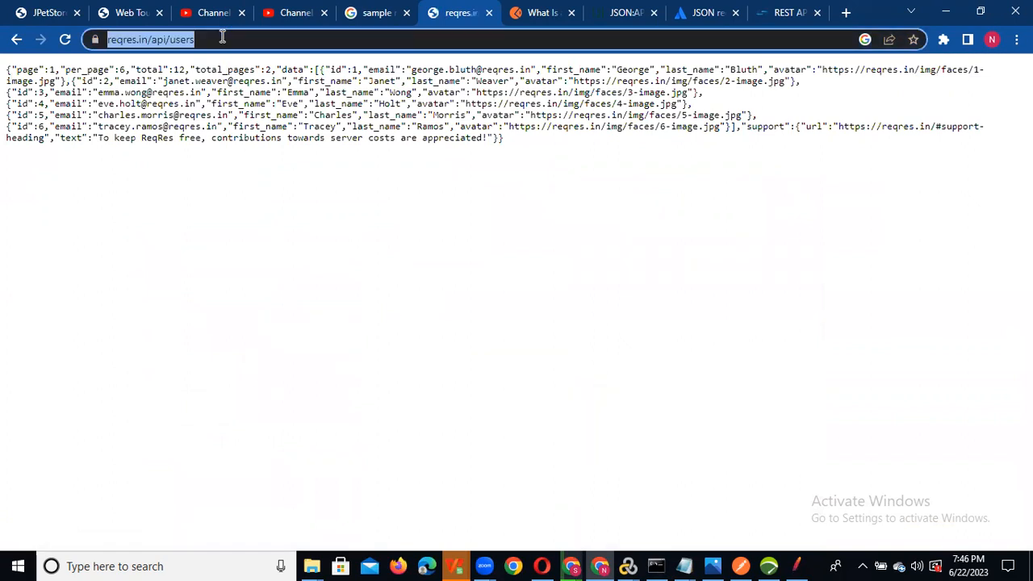
key("alt+Tab")
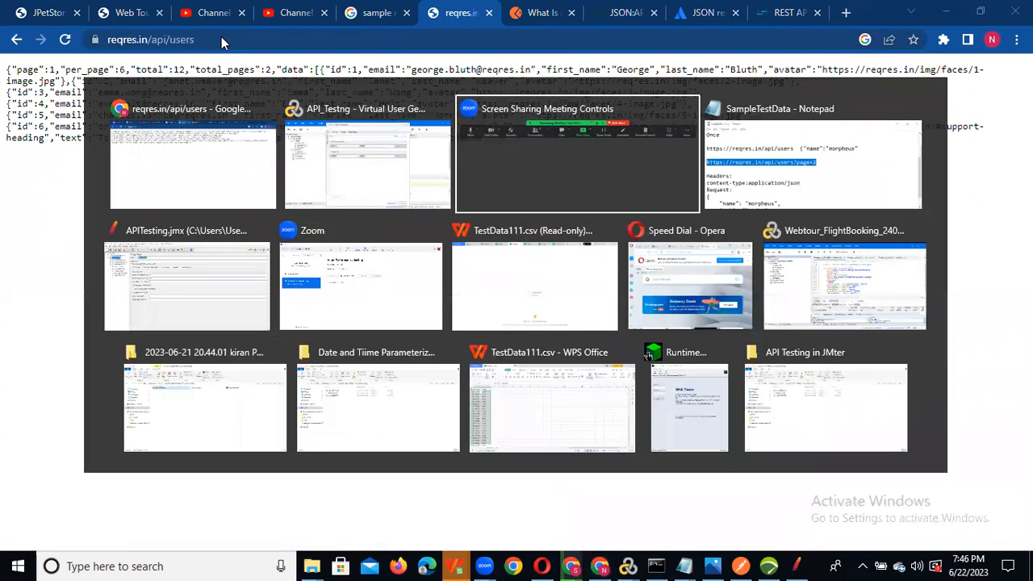
key("alt+shift+Tab")
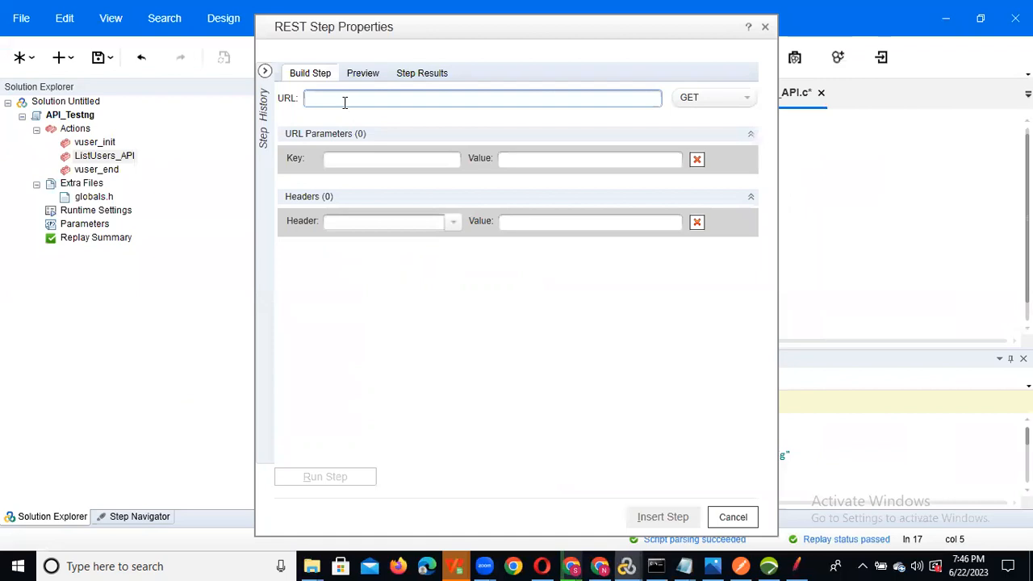
key("ctrl+v")
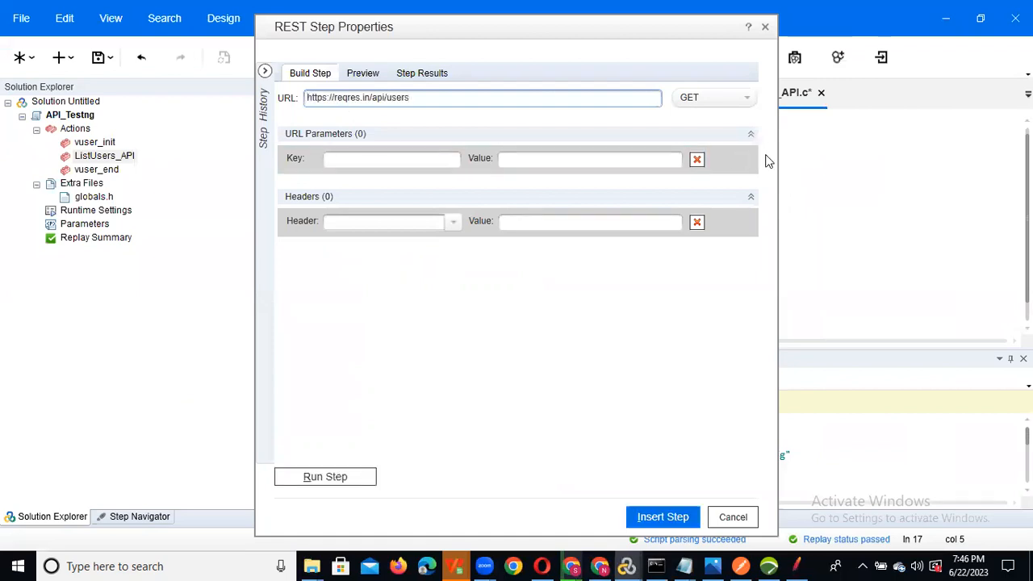
left_click(745, 100)
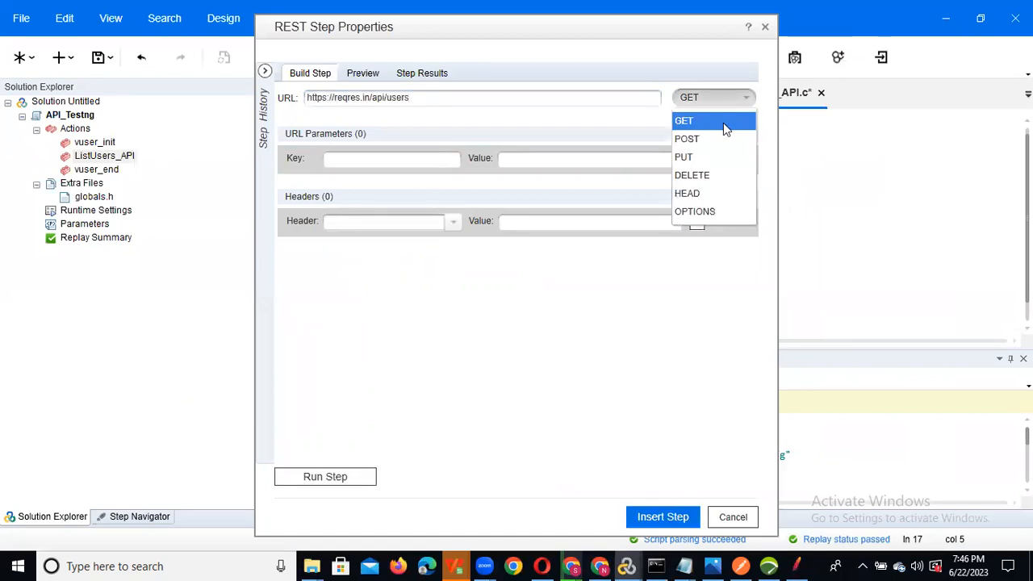
left_click(714, 134)
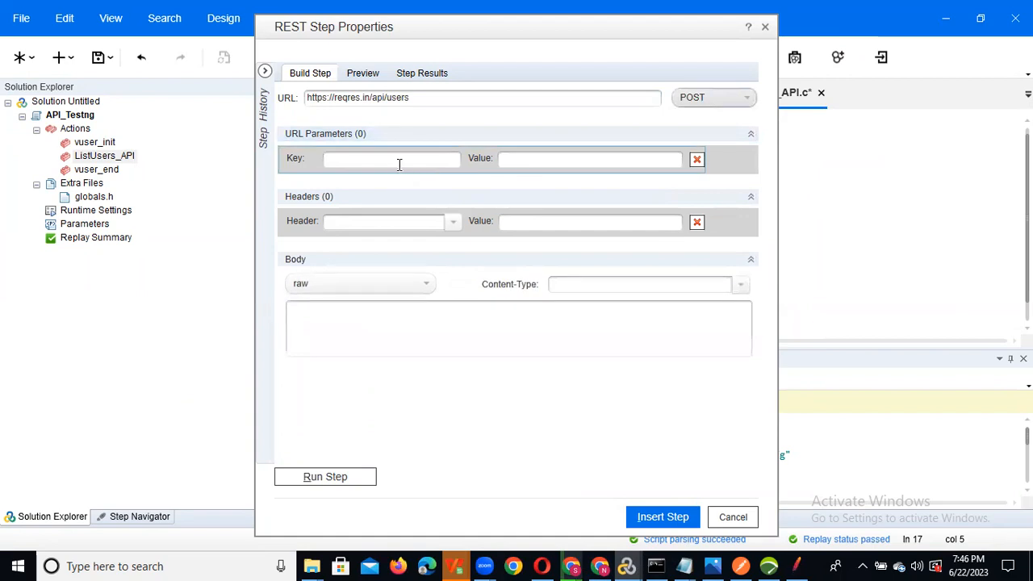
- Return the Chrome page from /api/users to the Reqres home page, and switch back to the REST step properties
key("alt+Tab")
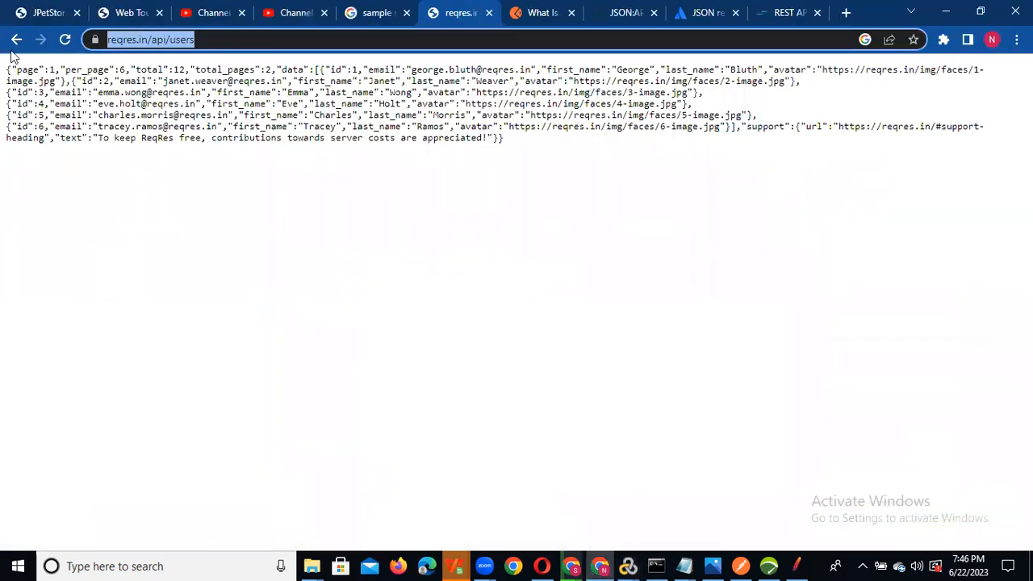
left_click(13, 42)
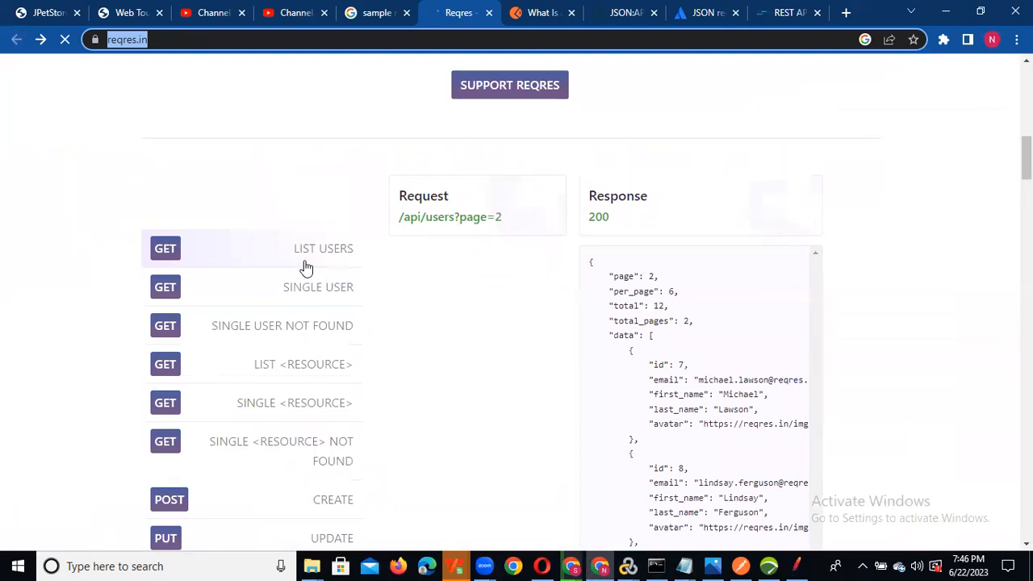
key("alt+Tab")
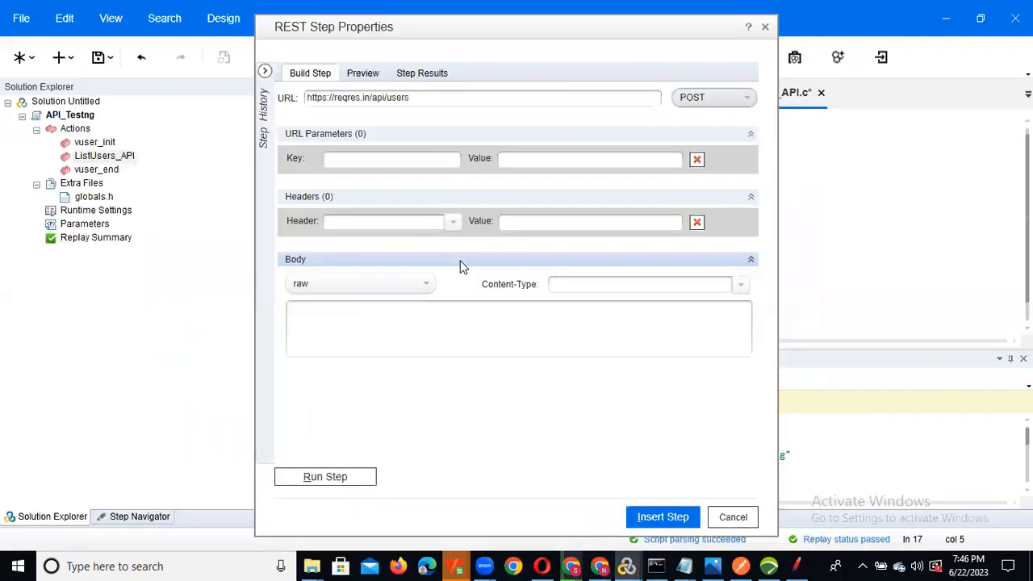
- Set the raw body's Content-Type to application/json and leave the REST step's header name empty
left_click(381, 223)
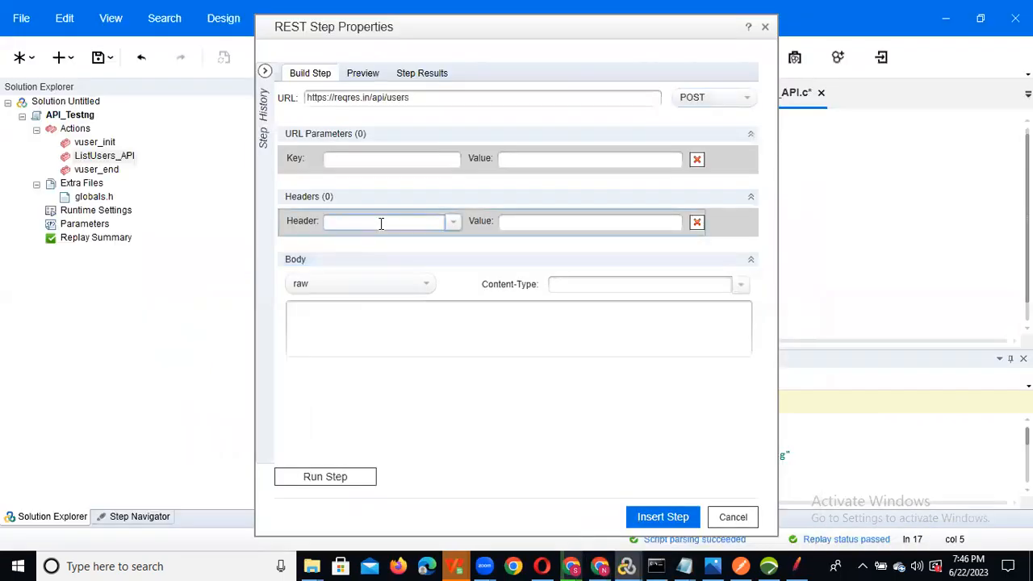
type("Cont")
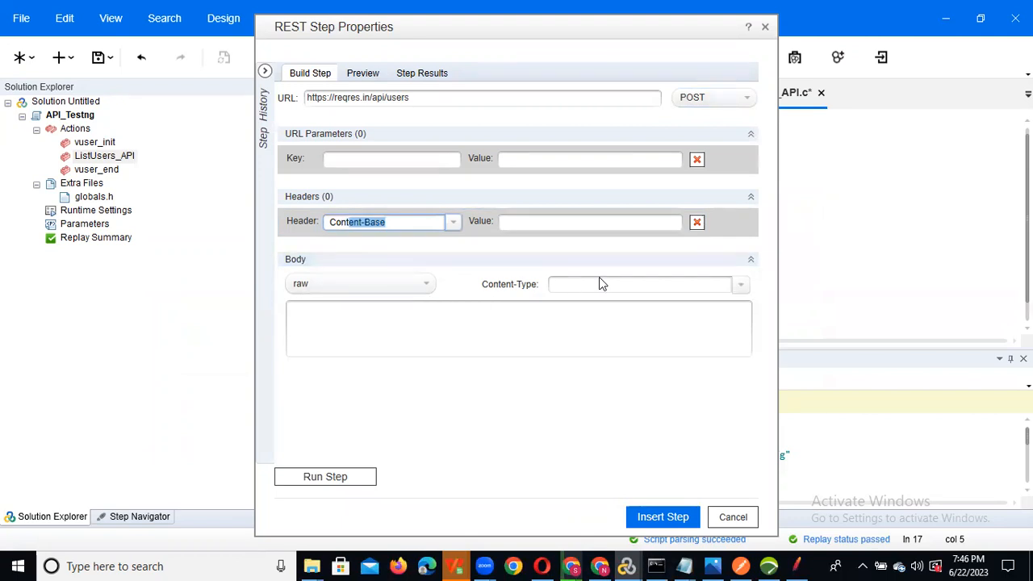
left_click(737, 286)
left_click(737, 285)
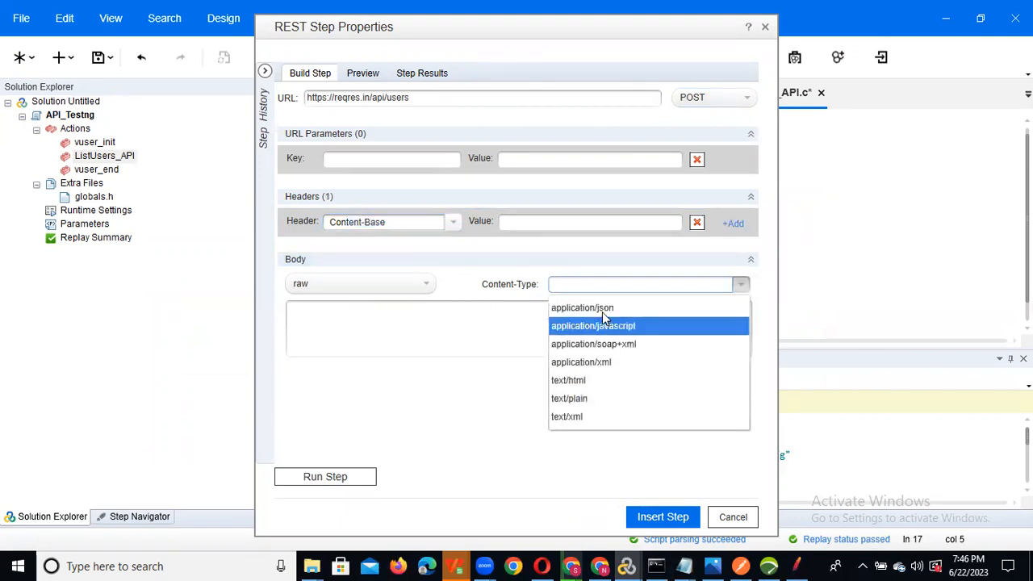
left_click(603, 307)
left_click(384, 222)
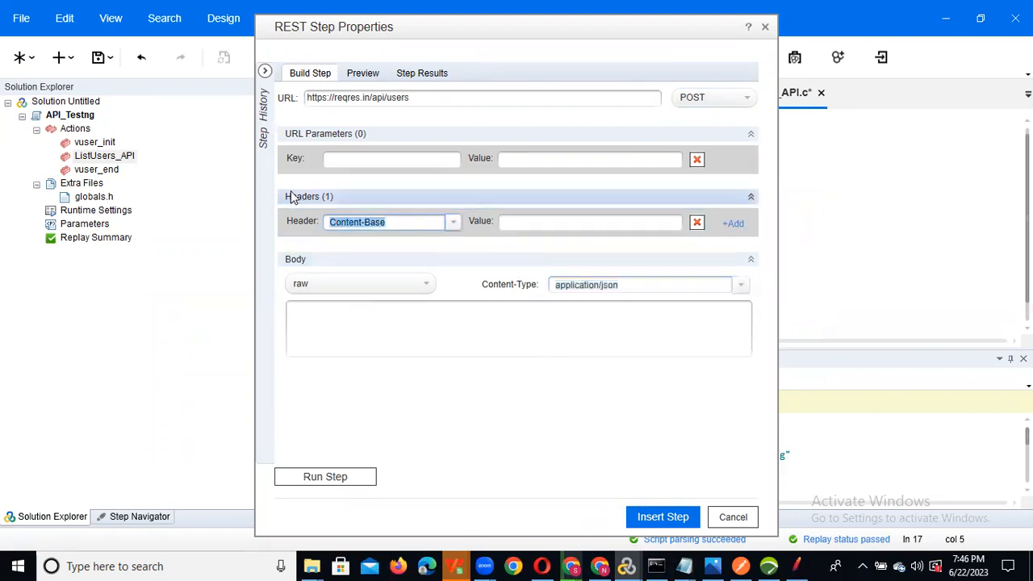
key("BackSpace")
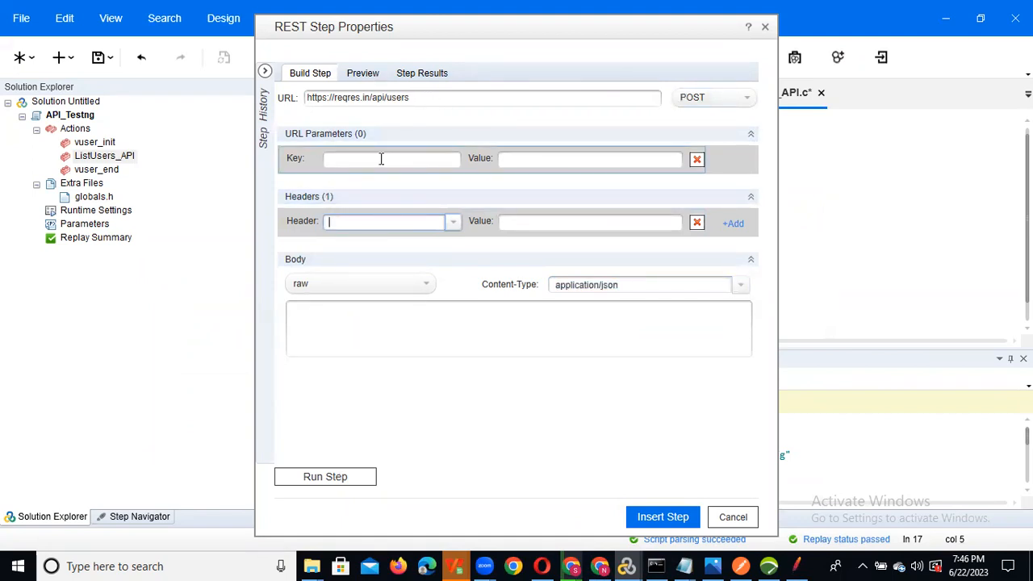
- Copy the POST CREATE request's JSON body from Reqres in Chrome and paste it into the REST step's raw body in Virtual User Generator
left_click(332, 324)
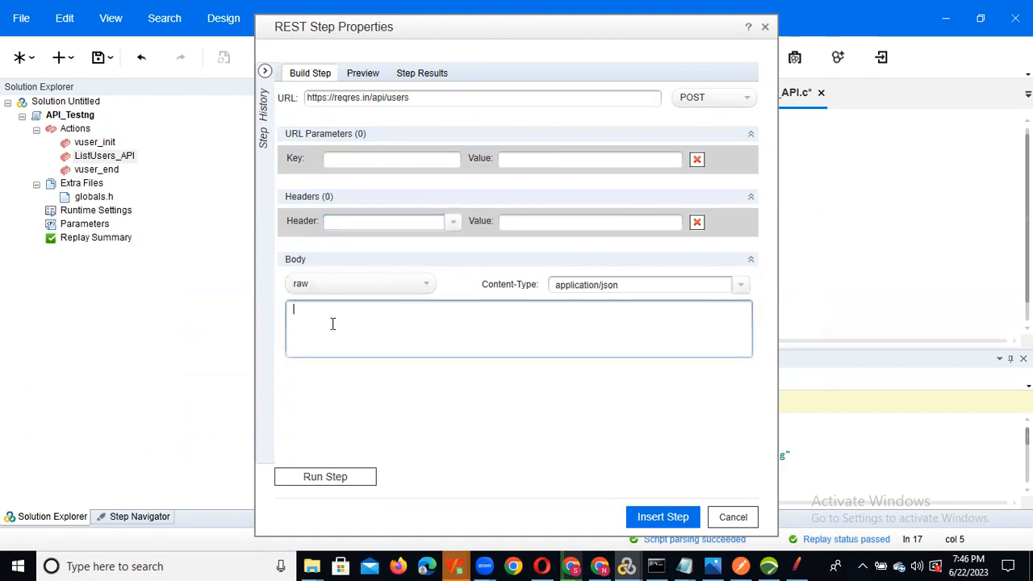
key("alt+Tab")
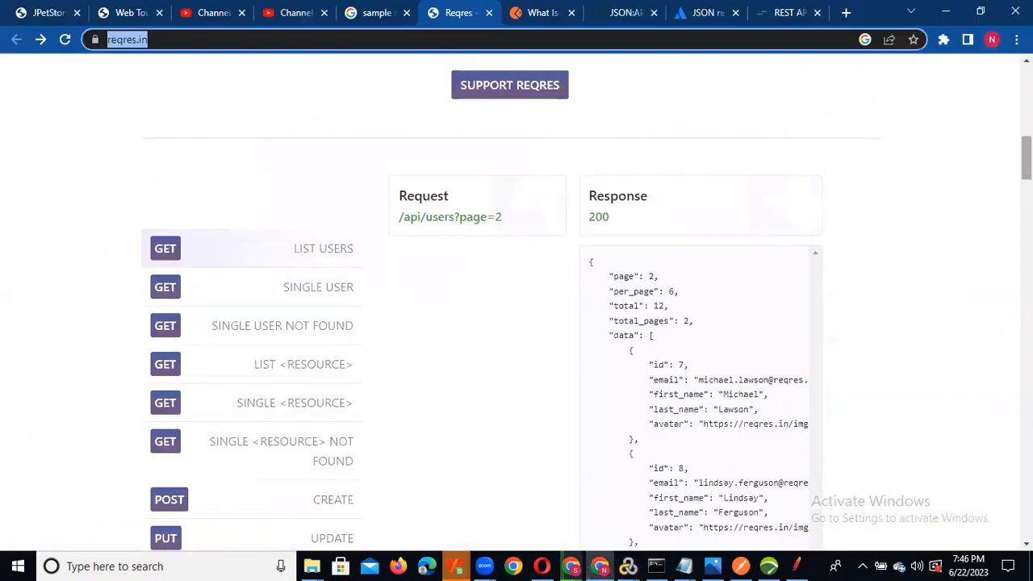
left_click_drag(1026, 157, 1026, 178)
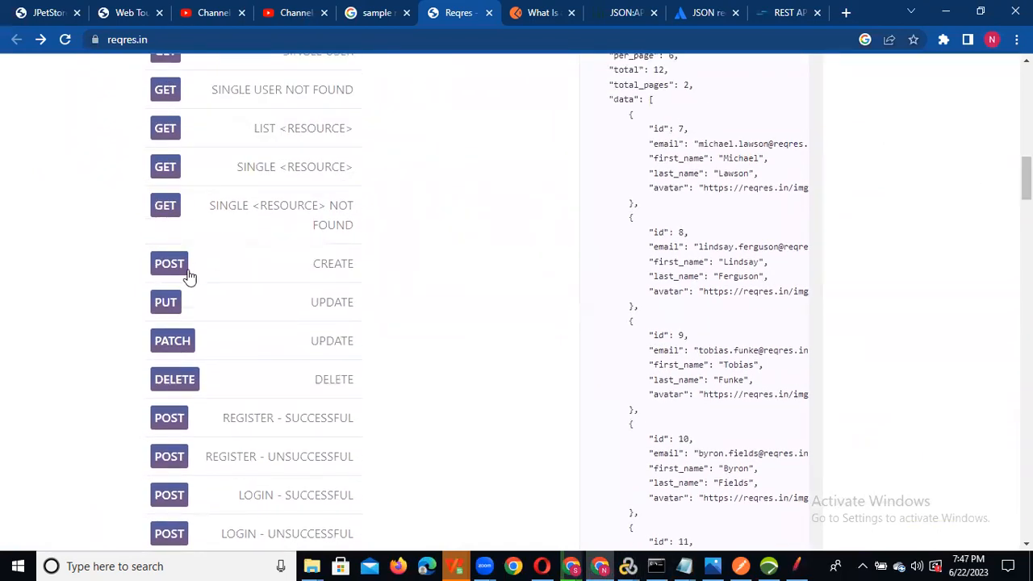
left_click(332, 265)
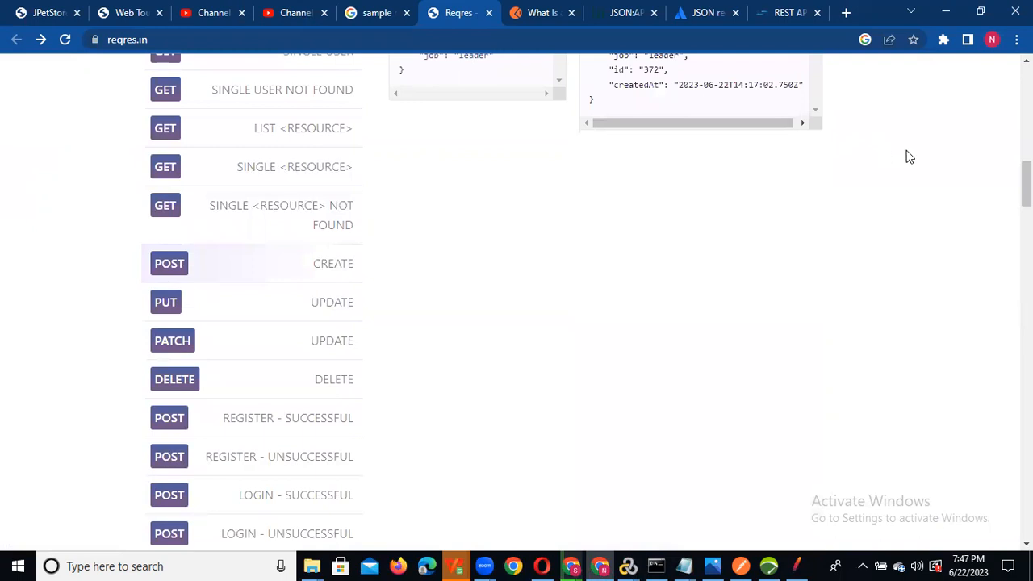
scroll(1025, 184, "up", 4)
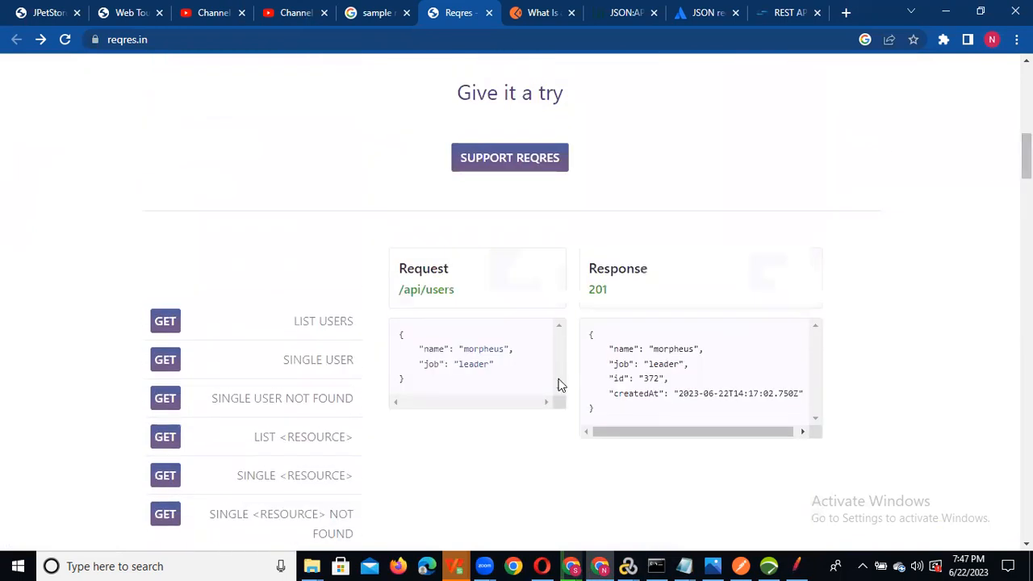
left_click_drag(383, 376, 401, 338)
key("ctrl+c")
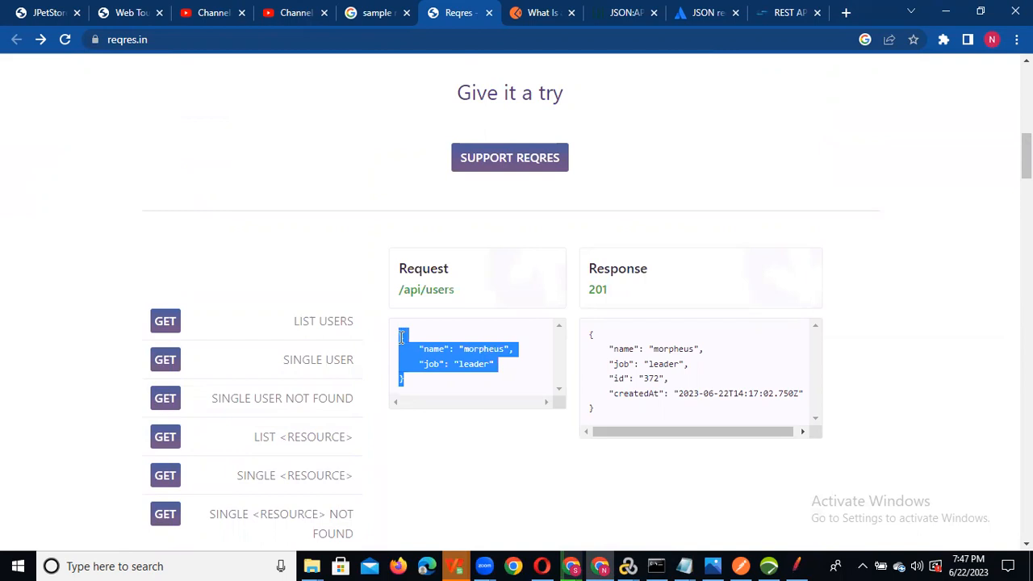
key("alt+Tab")
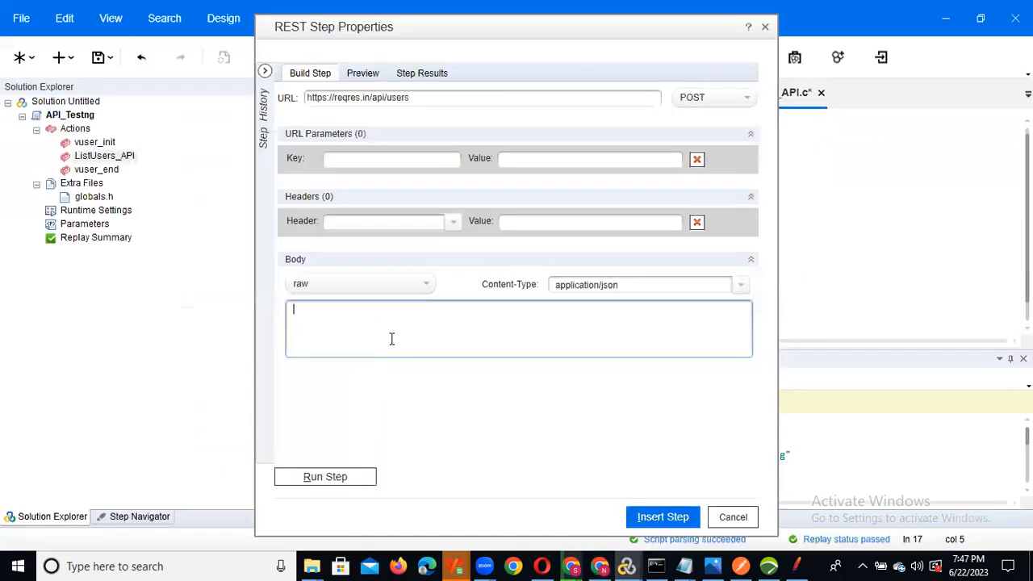
key("ctrl+v")
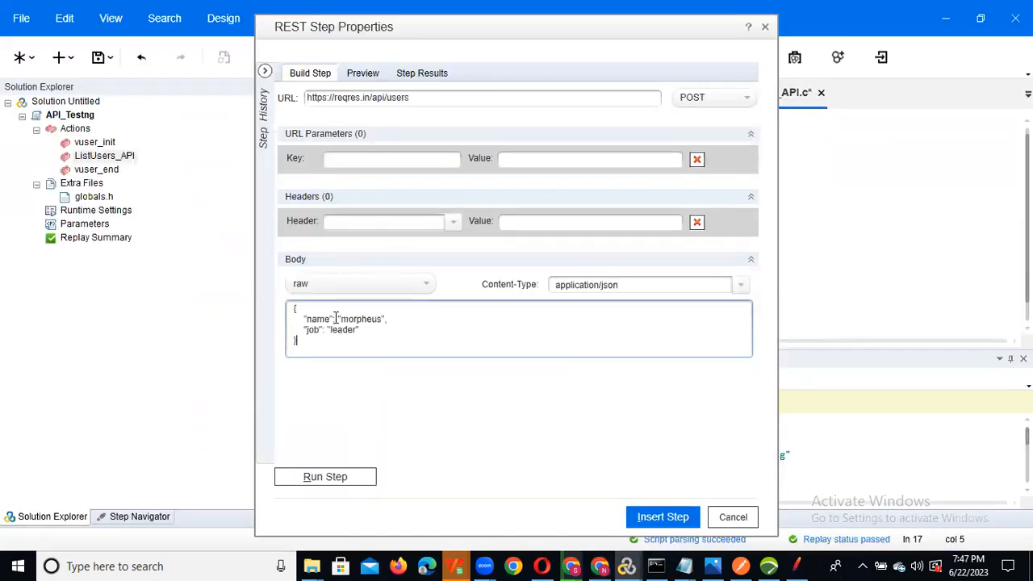
left_click(324, 478)
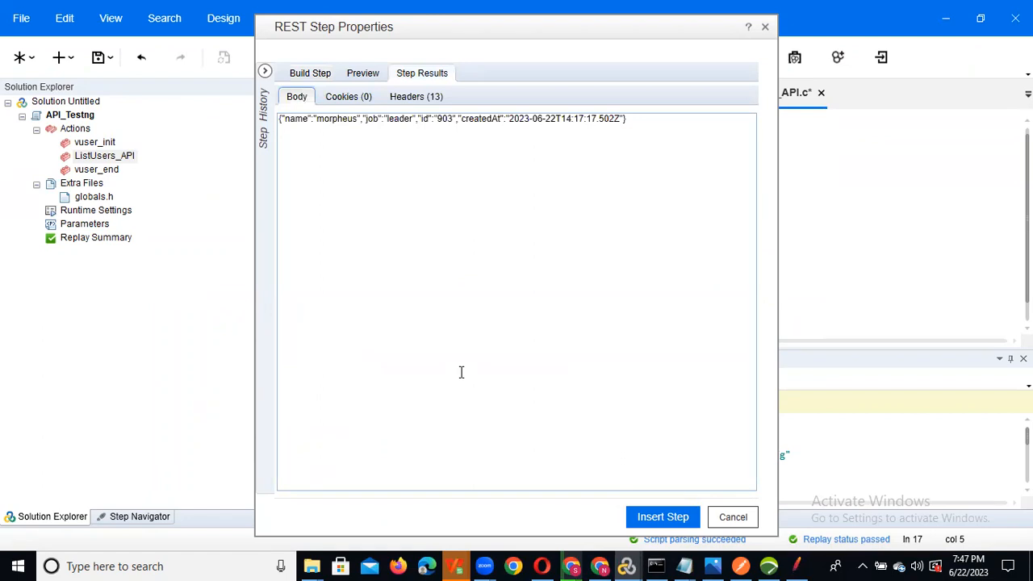
left_click_drag(457, 26, 324, 12)
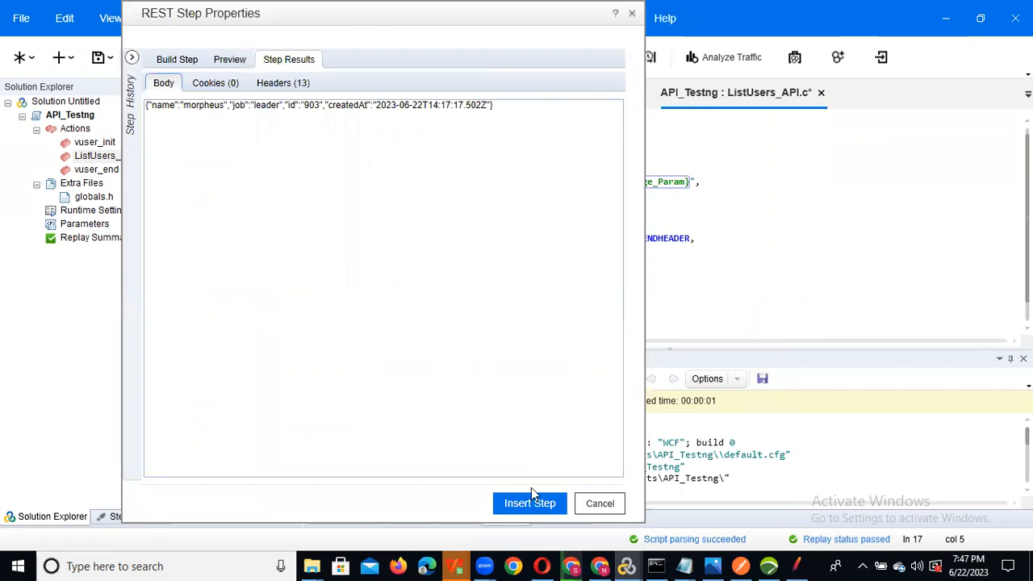
left_click(512, 505)
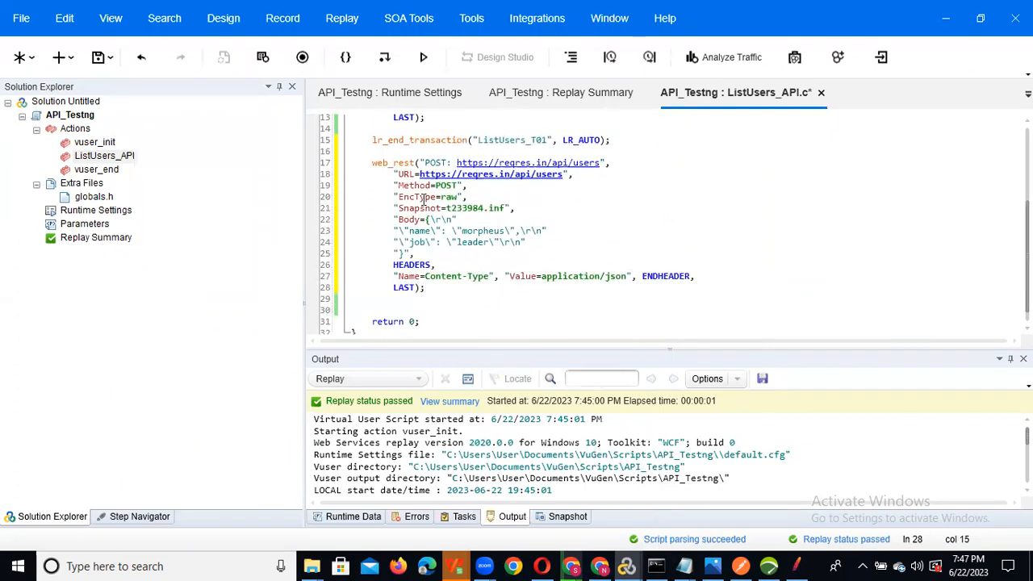
- Surround the whole inserted POST web_rest call with a transaction named CreateUser_T02
left_click_drag(363, 163, 446, 287)
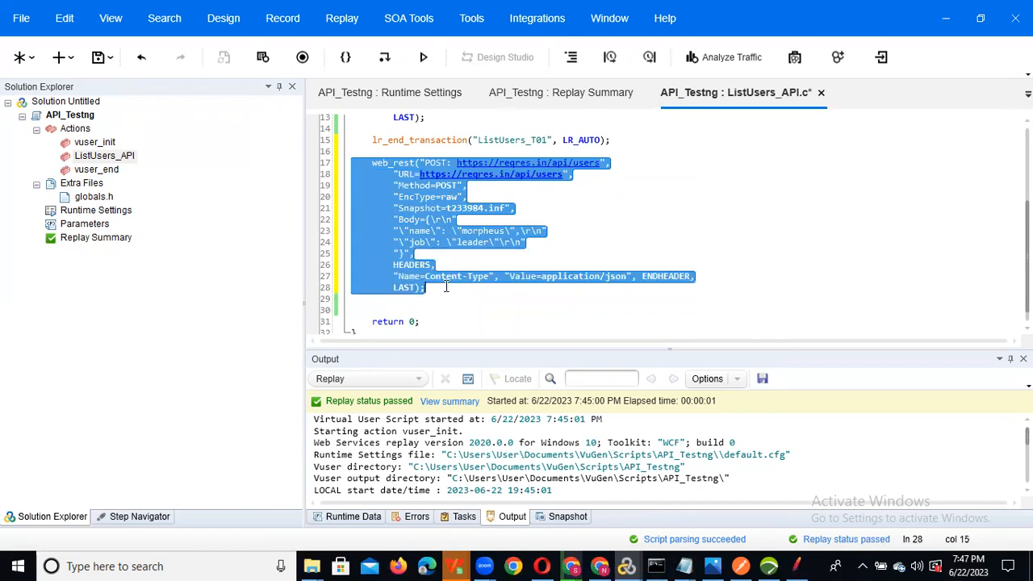
right_click(402, 223)
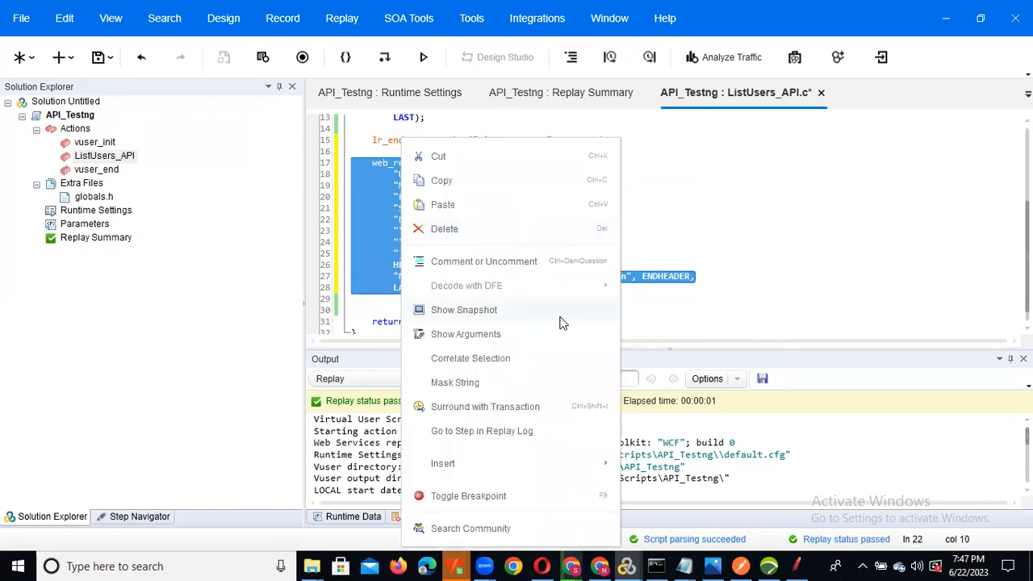
left_click(525, 406)
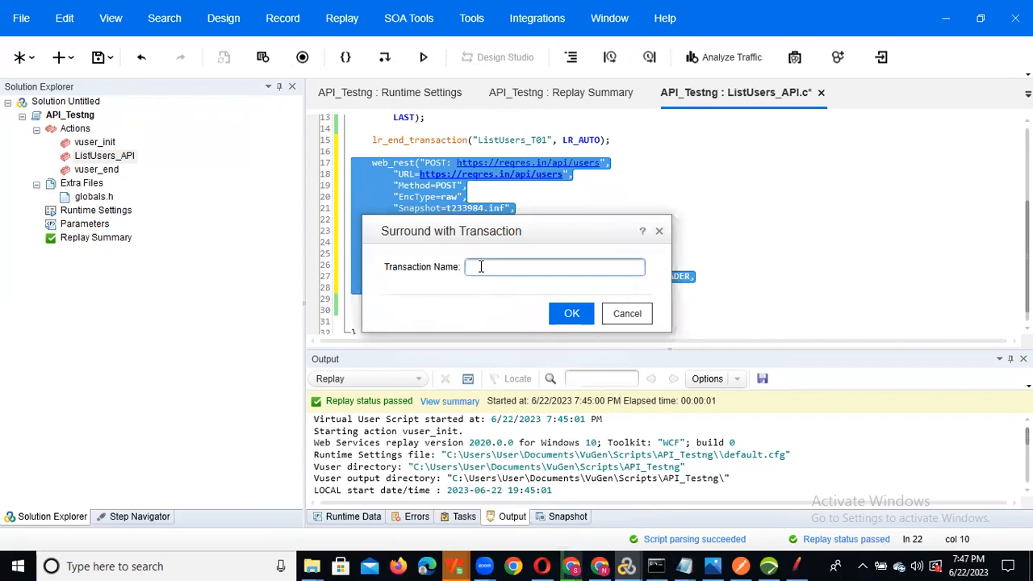
type("Create")
type("User_T02")
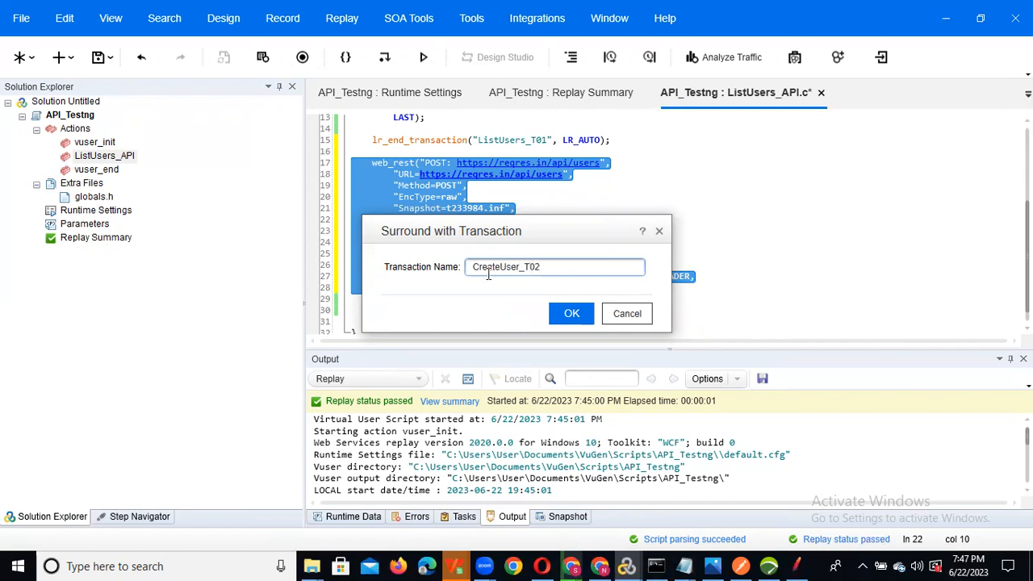
left_click(570, 313)
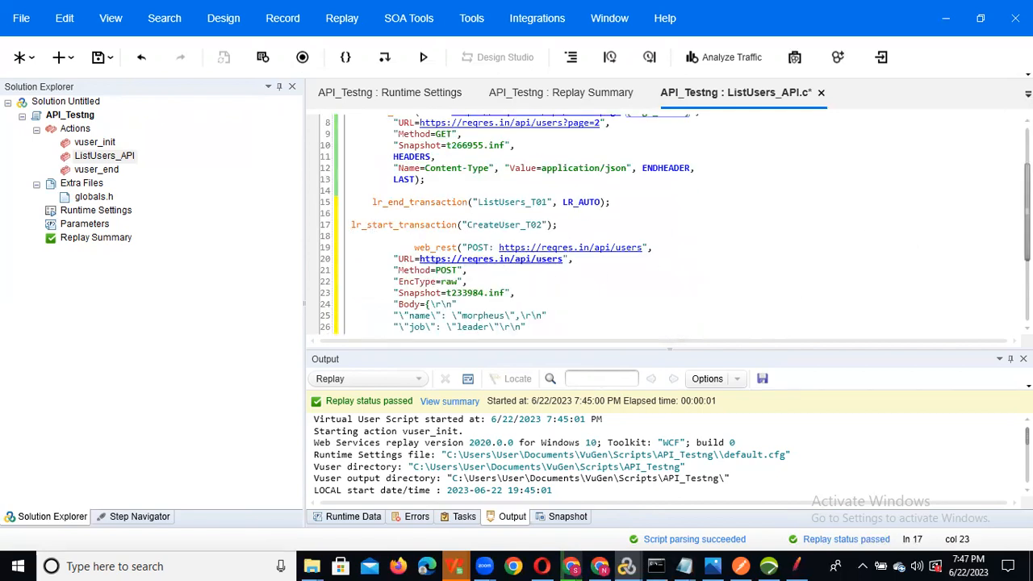
scroll(916, 237, "down", 2)
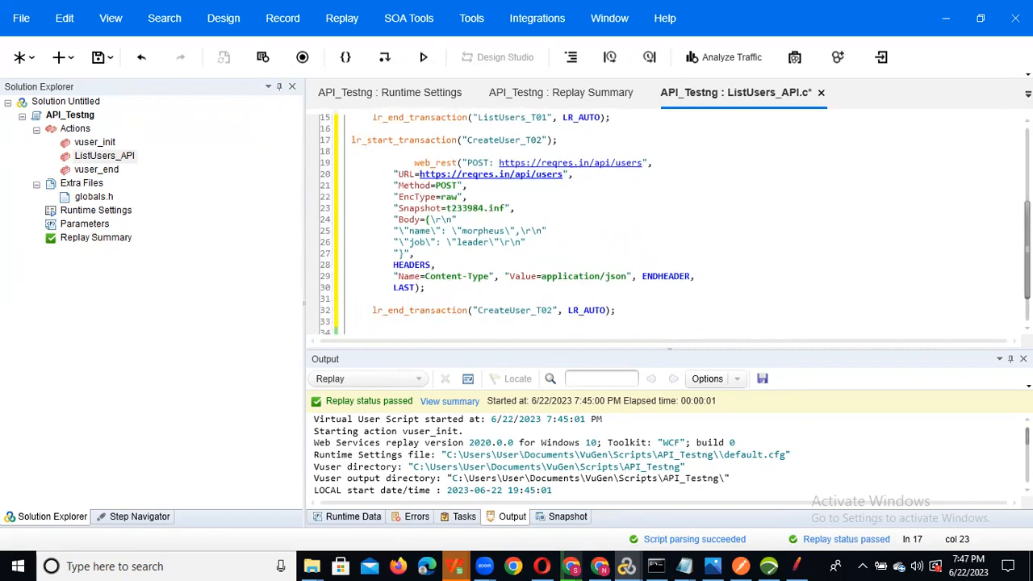
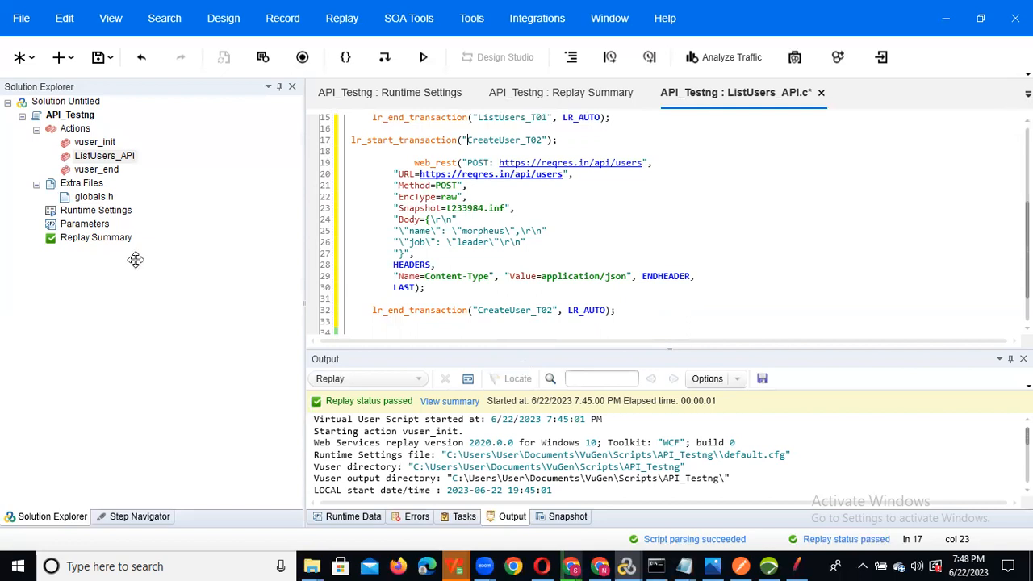
- Replay the script and enlarge the replay summary to show the results of both transactions
left_click_drag(1028, 436, 1028, 482)
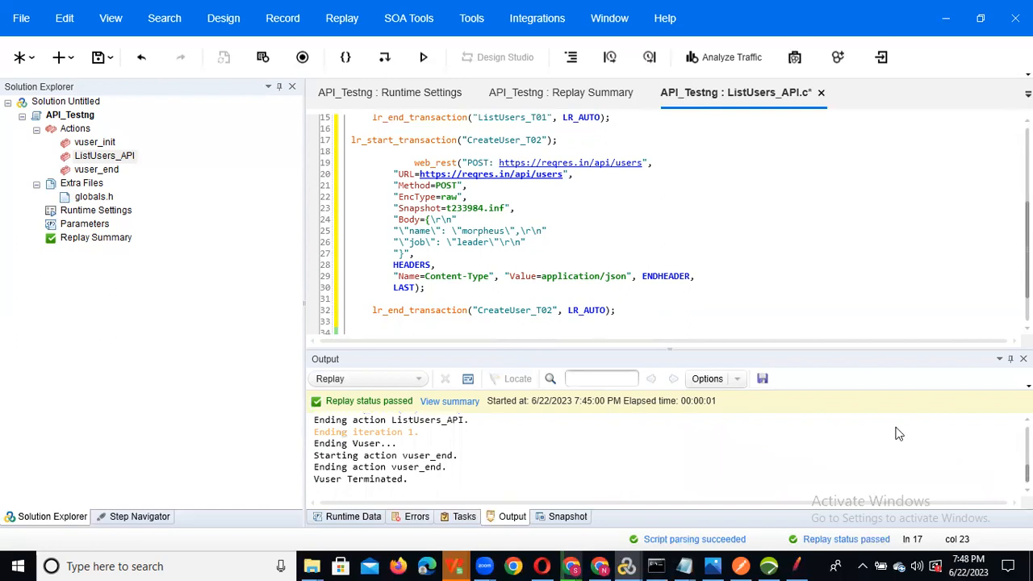
left_click_drag(588, 348, 565, 308)
left_click(423, 57)
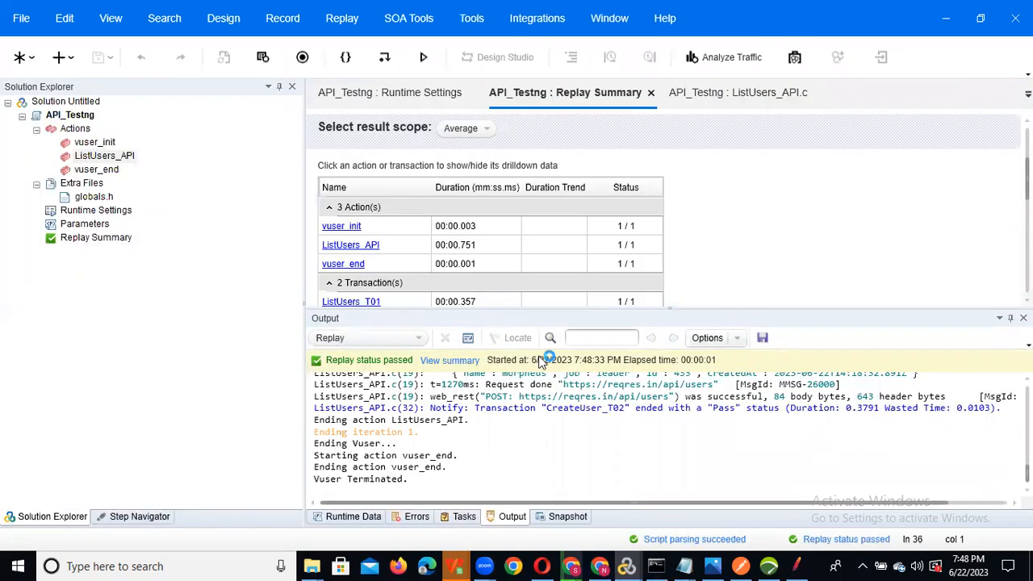
left_click_drag(555, 309, 556, 410)
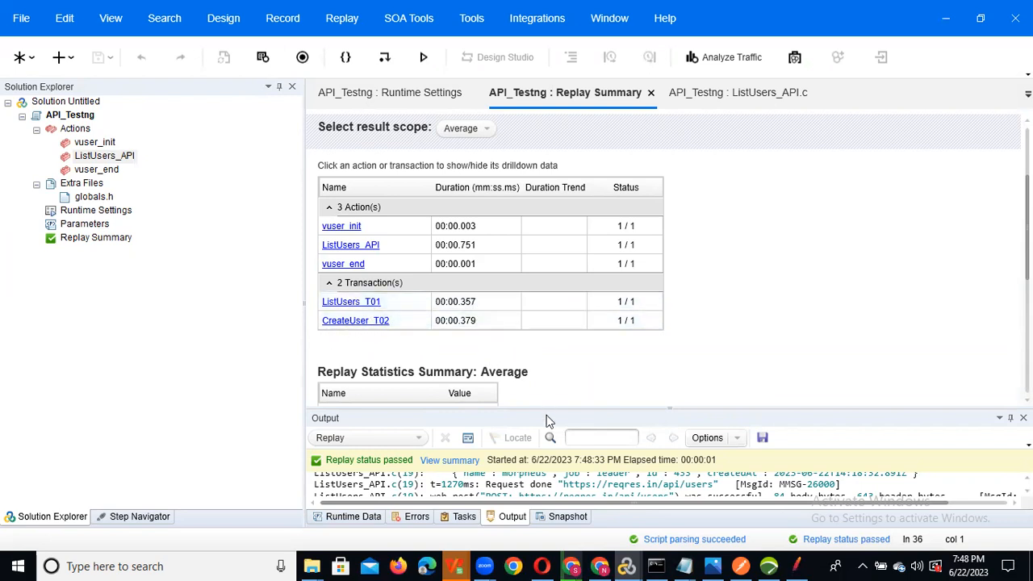
- Reopen ListUsers_API, show the POST web_rest call's replay snapshot, and examine the name in its response body
left_click(91, 156)
double_click(91, 156)
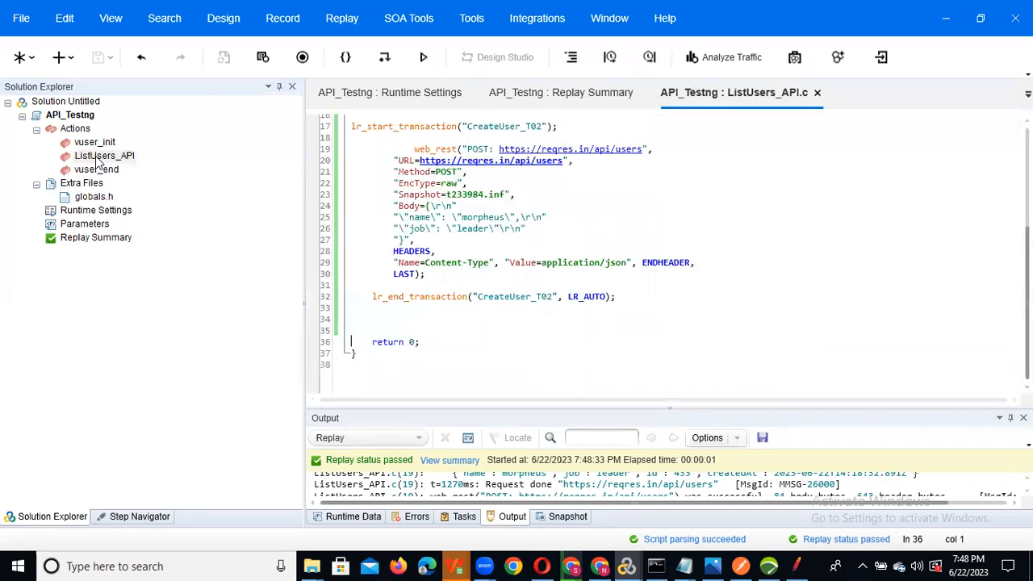
left_click(412, 150)
right_click(412, 150)
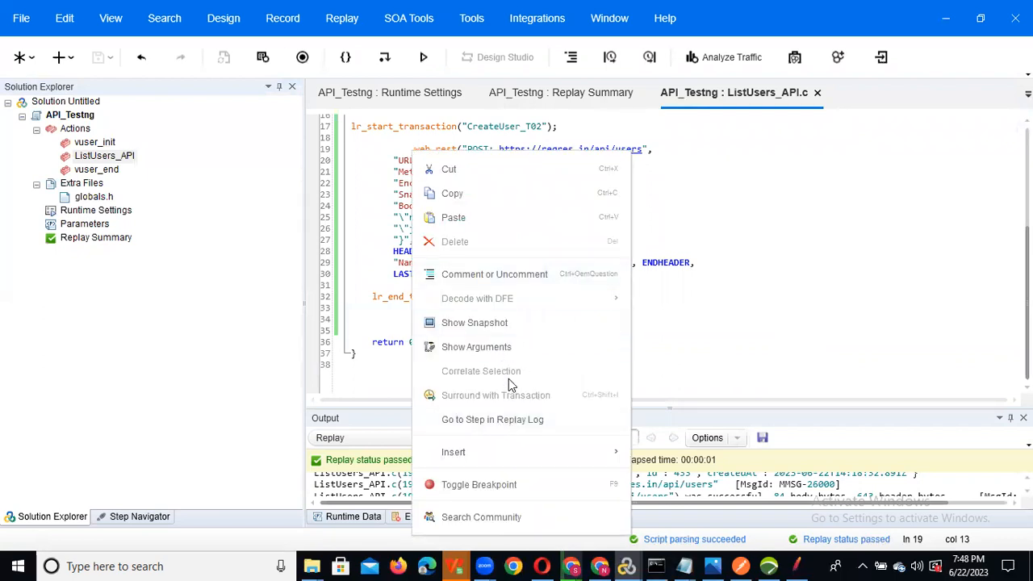
left_click(512, 327)
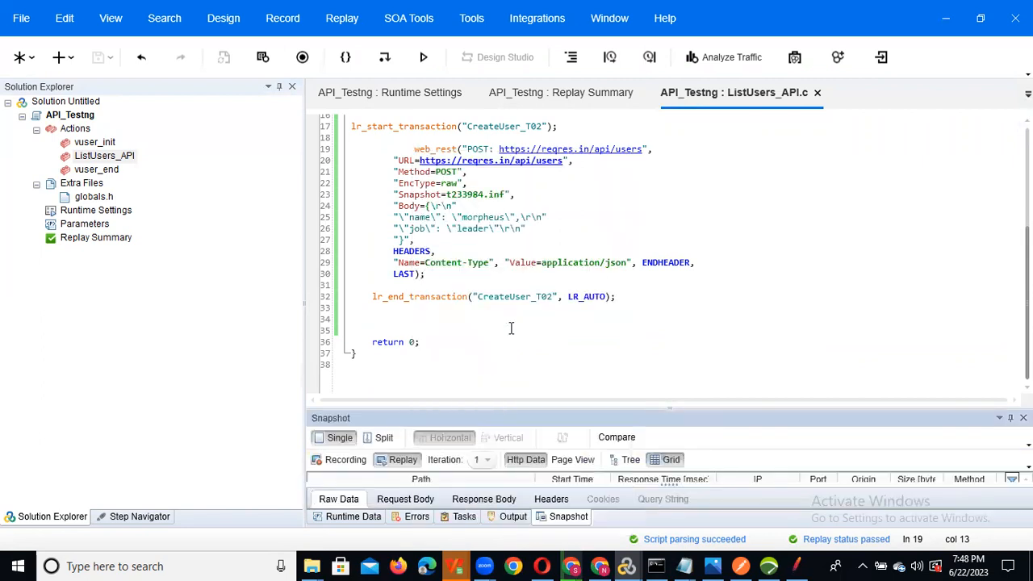
left_click_drag(605, 404, 611, 307)
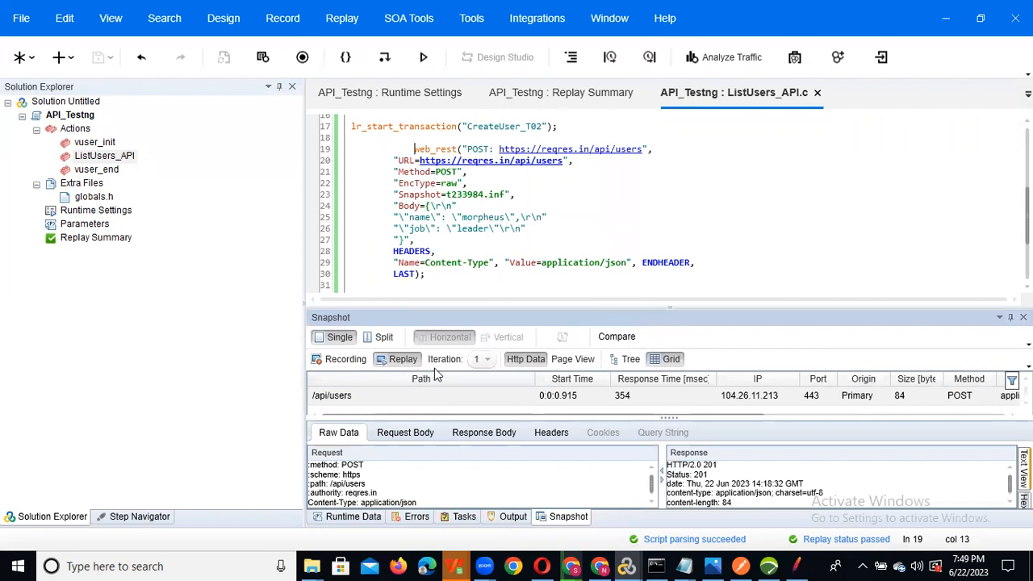
left_click_drag(569, 307, 569, 268)
left_click(485, 408)
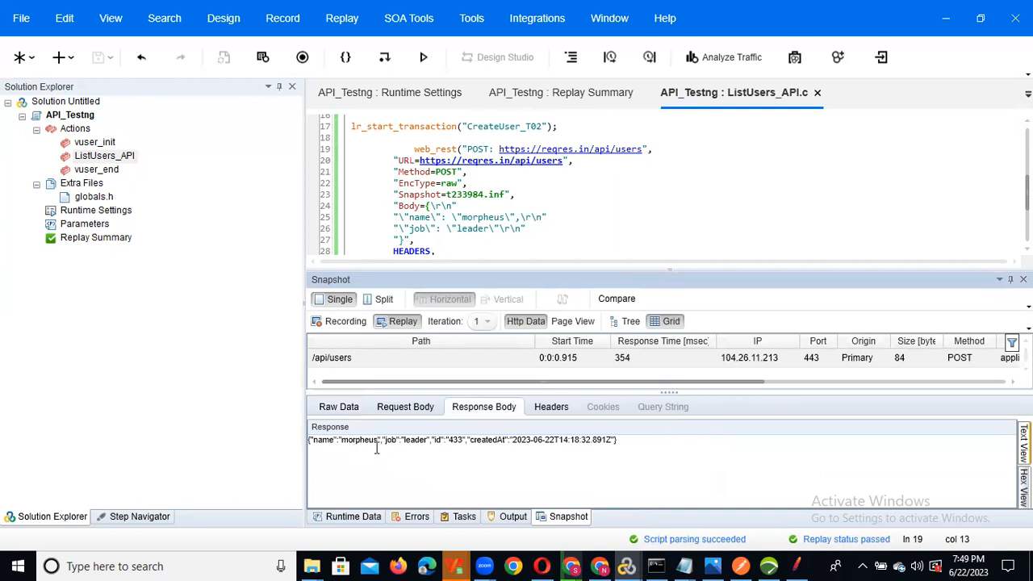
left_click_drag(308, 440, 381, 441)
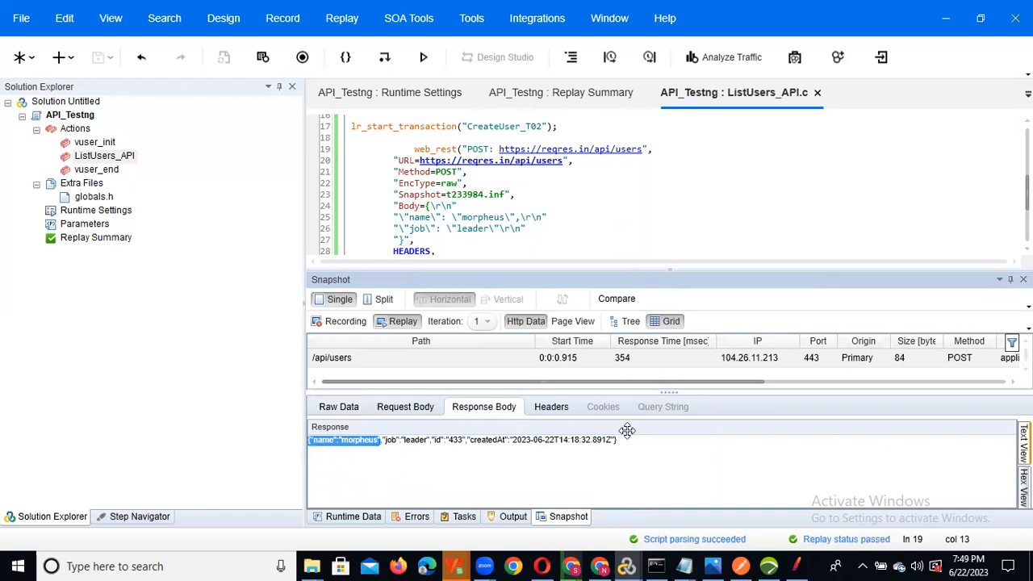
- Add two blank lines below the web_reg_find statement in the ListUsers_T01 transaction and save the script
scroll(624, 174, "up", 5)
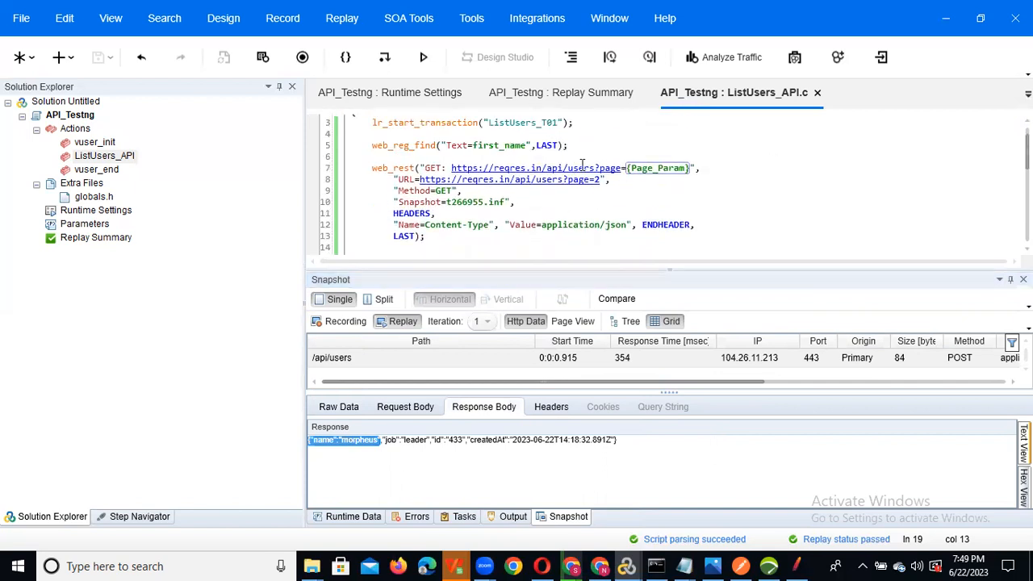
left_click(588, 148)
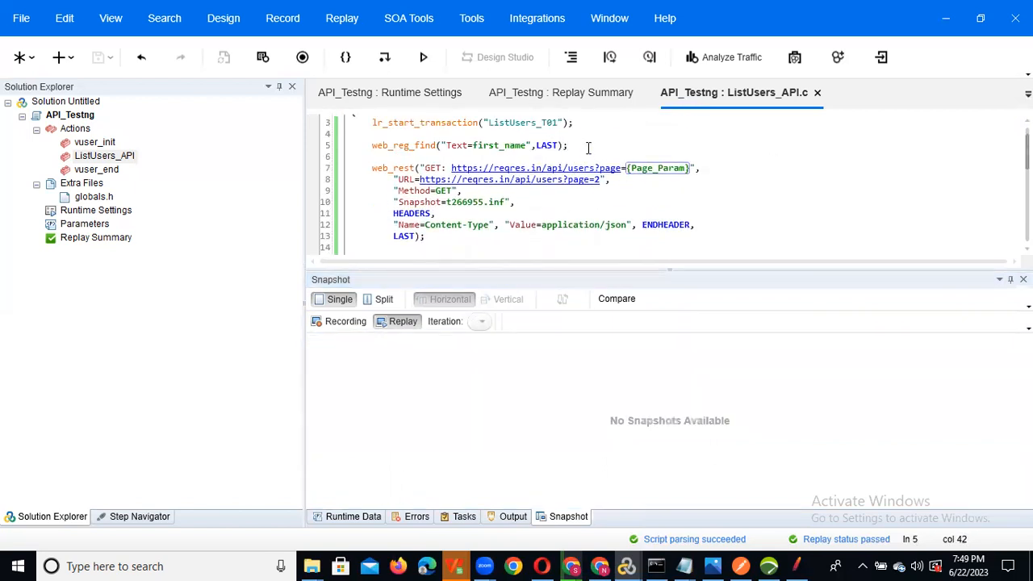
key("Return")
key("Return")
type("we")
key("BackSpace")
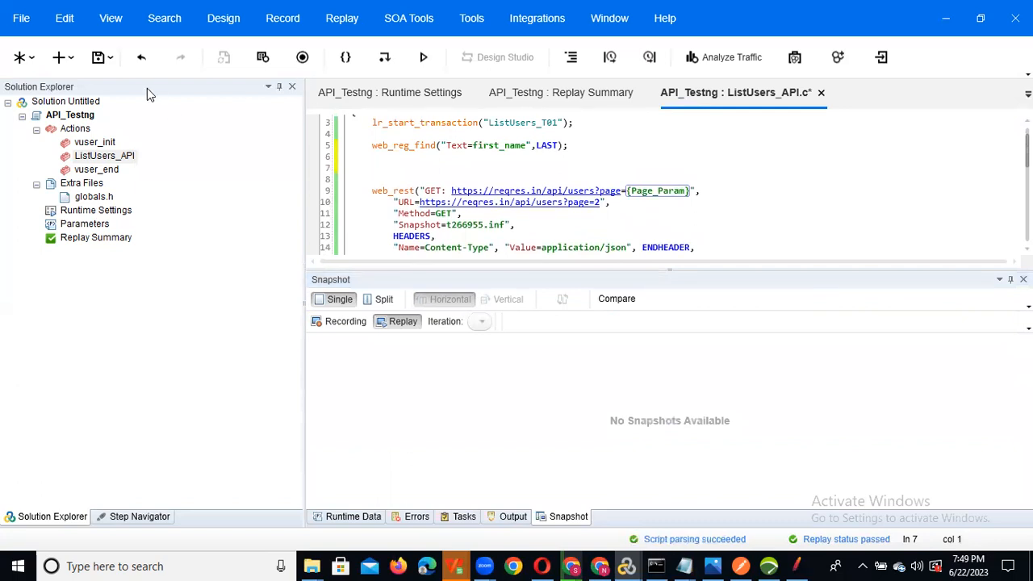
left_click(100, 60)
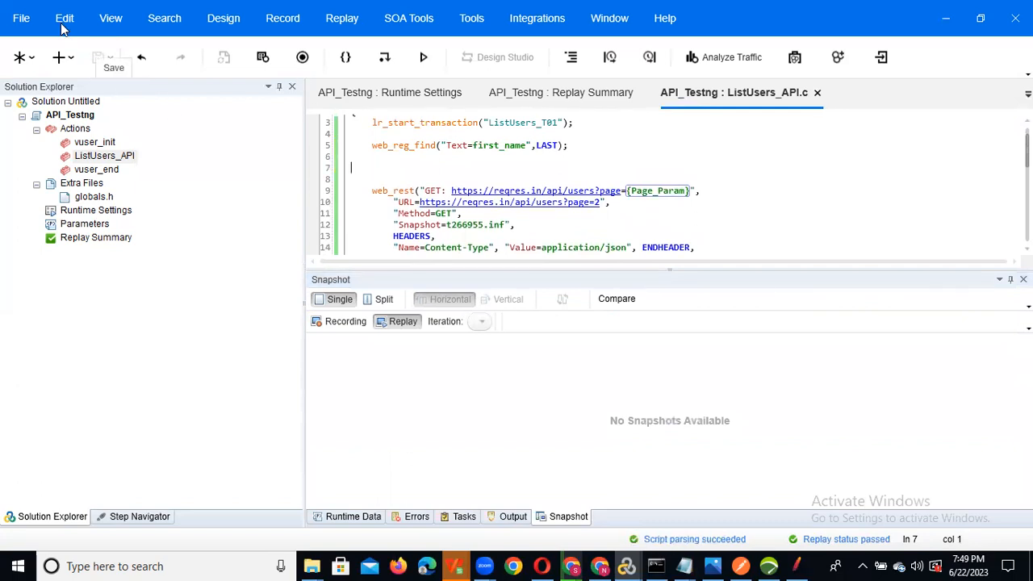
- Open the Steps Toolbox and search it for web_reg functions
left_click(66, 21)
left_click(110, 32)
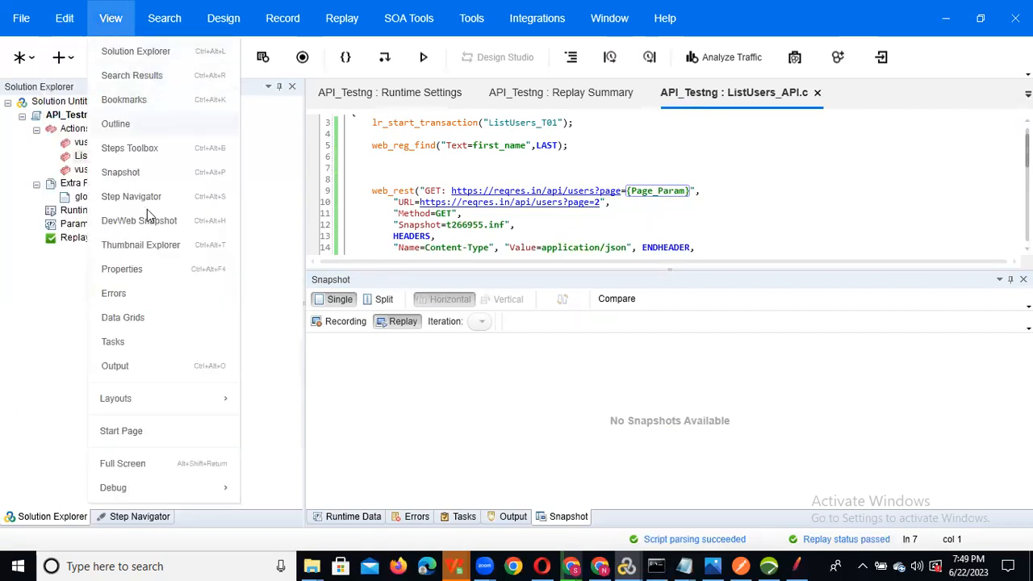
left_click(129, 148)
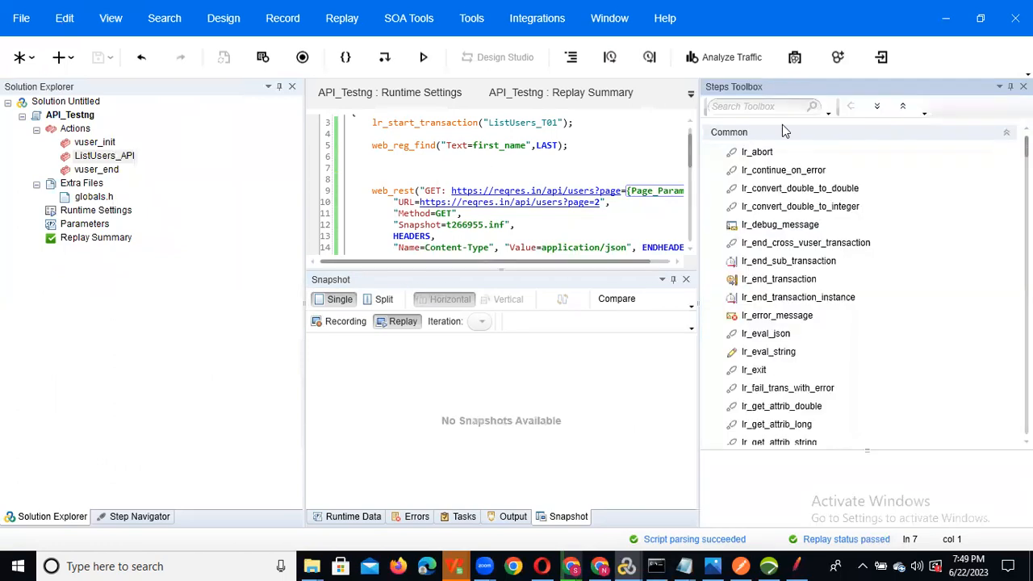
left_click(744, 105)
type("w")
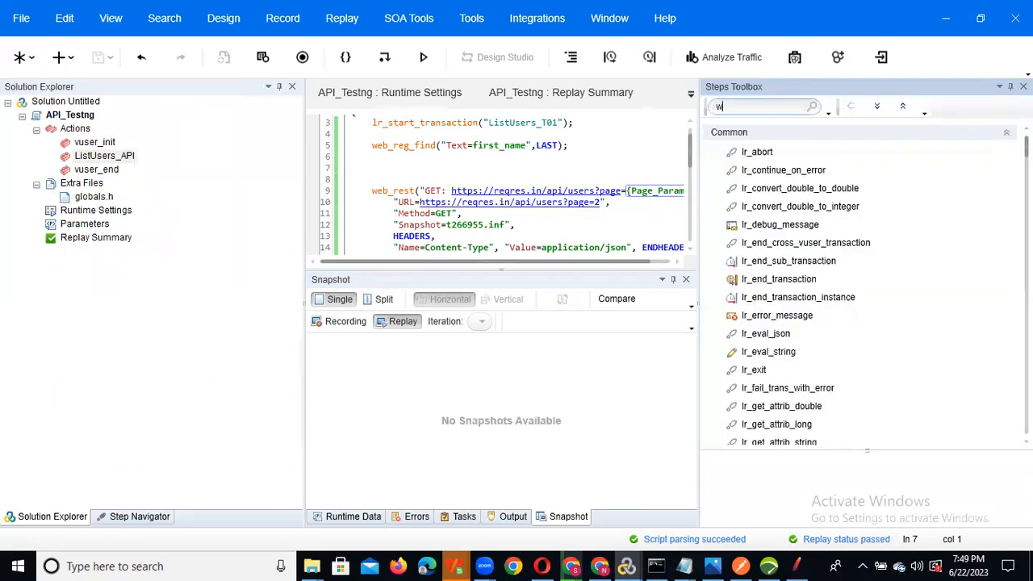
type("eb_reg")
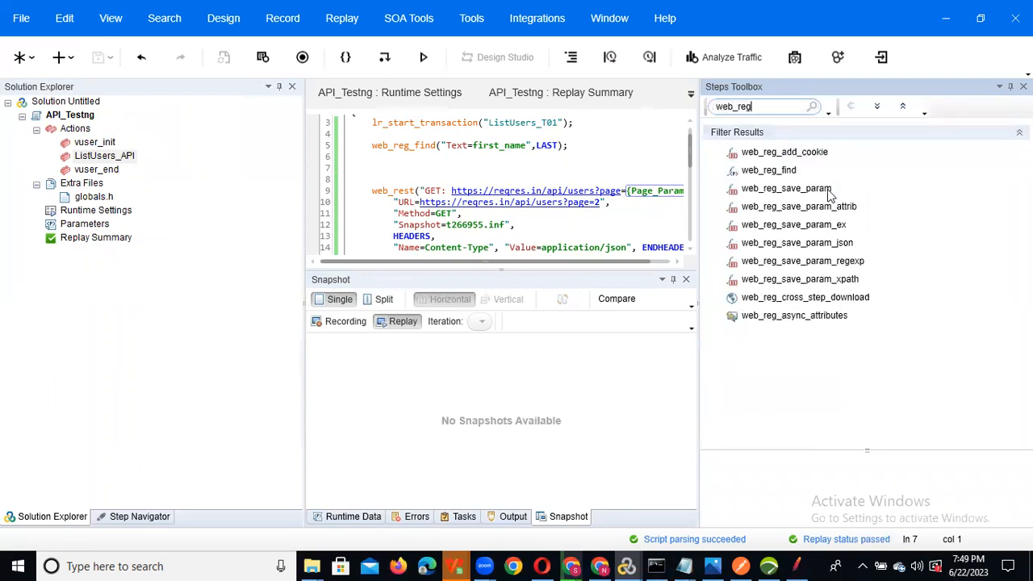
- Start a web_reg_save_param step and name its parameter Name_Corr
left_click(829, 191)
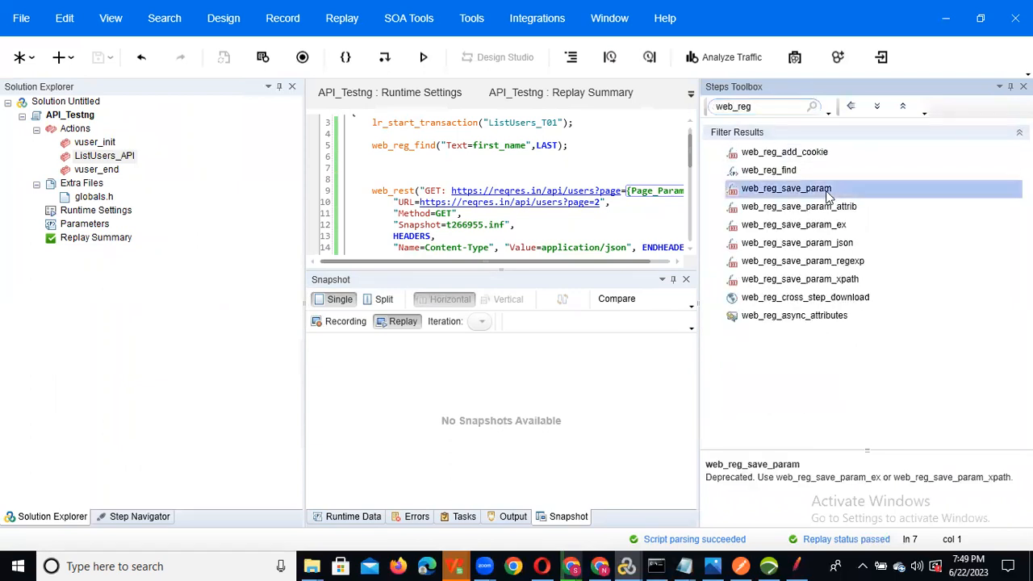
double_click(829, 191)
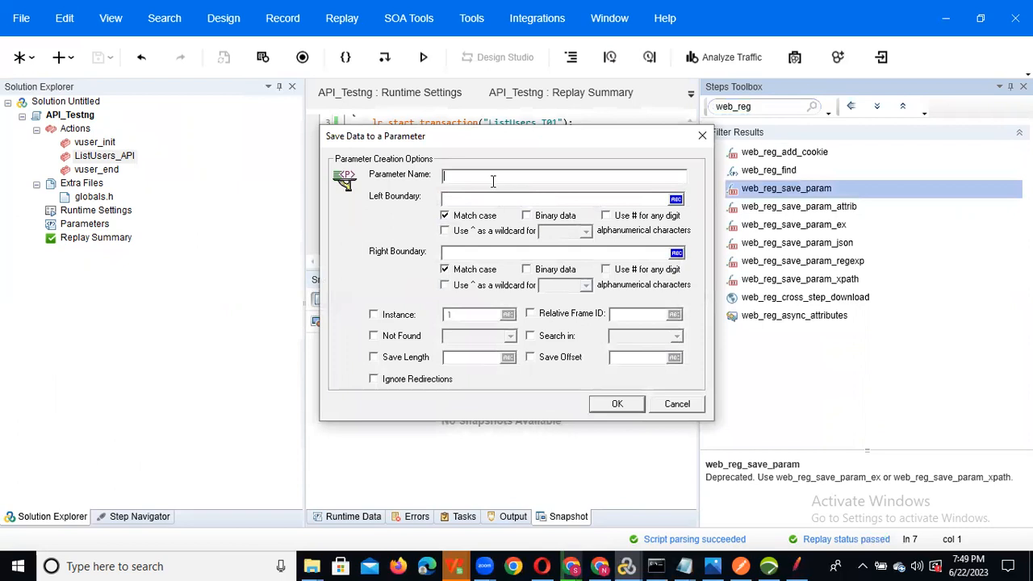
type("Na")
- Get the text preceding the name value from SampleTestData in Notepad and set it as the left boundary: "name": "
key("alt+Tab")
key("alt+Tab")
key("alt+Tab")
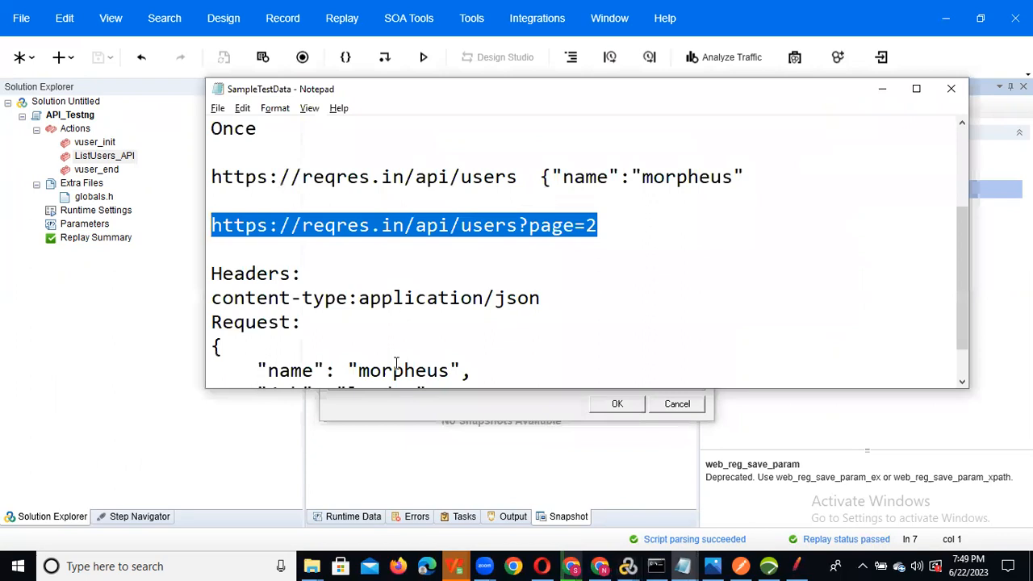
left_click_drag(255, 369, 358, 365)
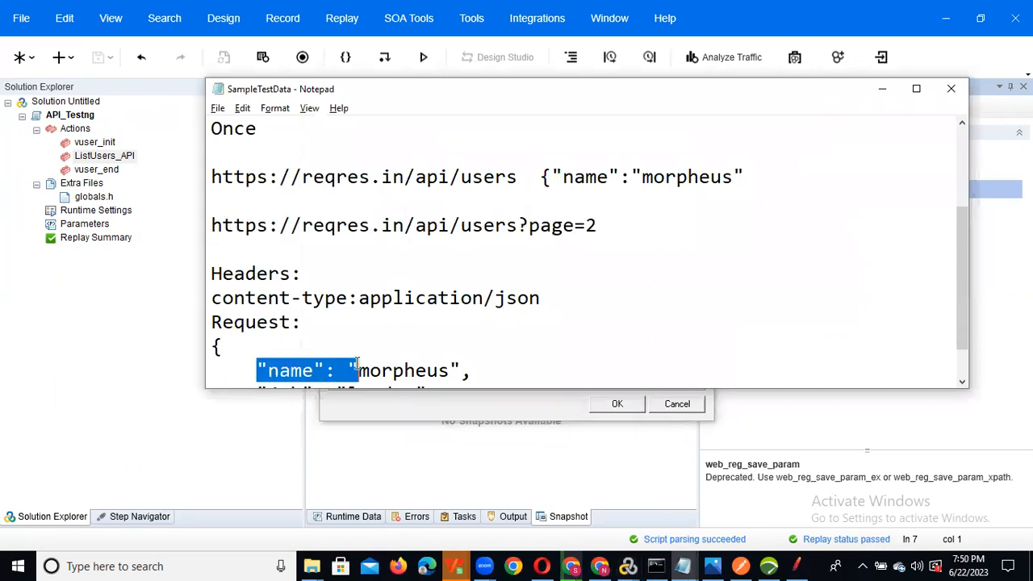
key("alt+Tab")
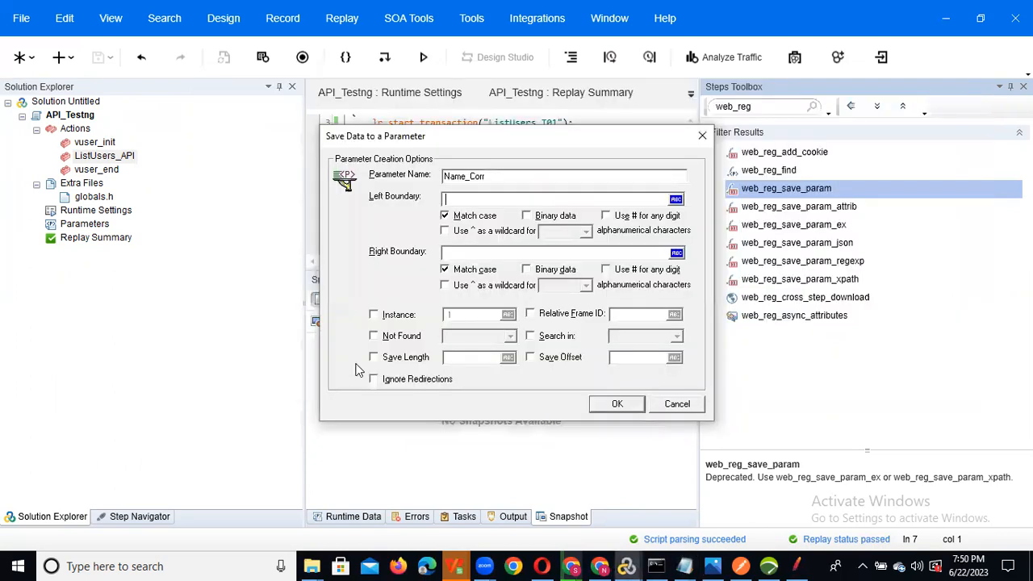
left_click(481, 199)
type("\"name\":")
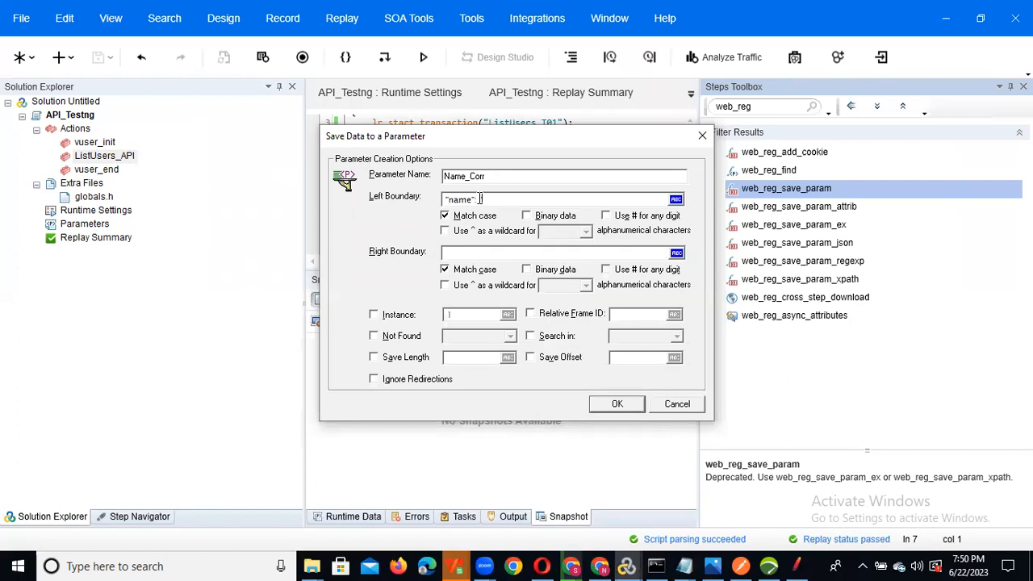
- Set the right boundary to the double quote following the name value, insert the web_reg_save_param statement, and close the Steps Toolbox
key("alt+Tab")
left_click_drag(450, 368, 459, 367)
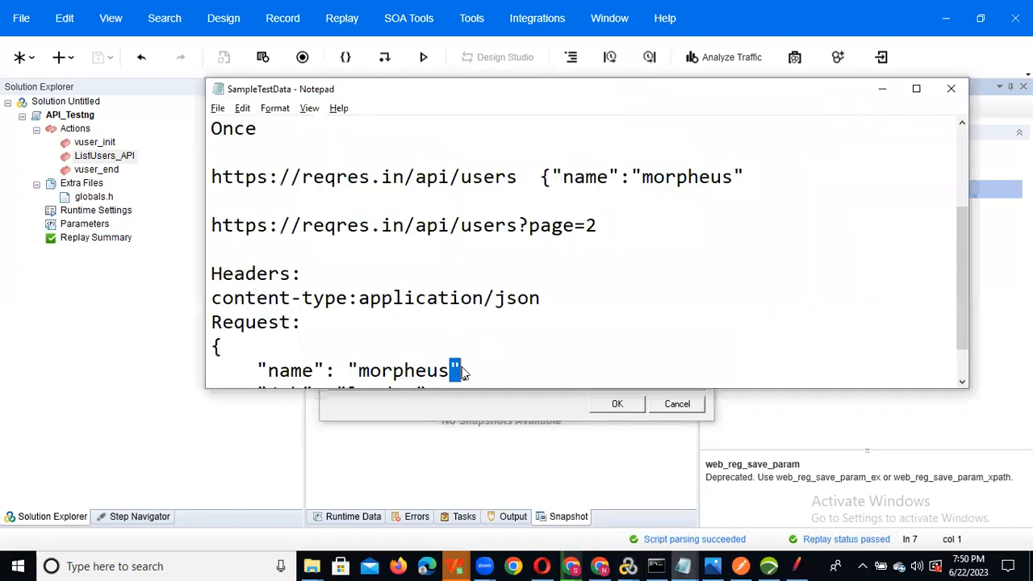
key("alt+Tab")
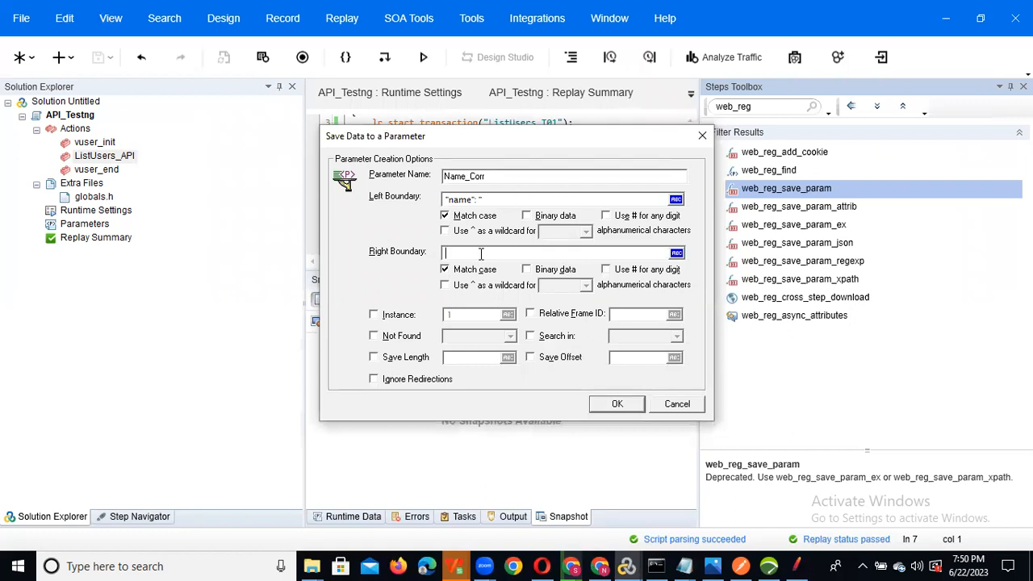
left_click(628, 406)
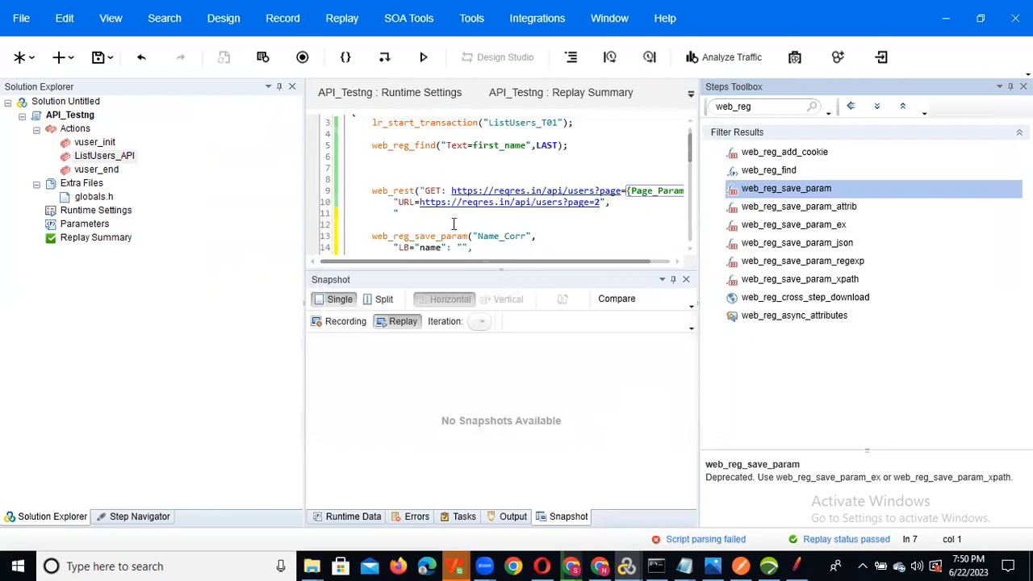
left_click(442, 175)
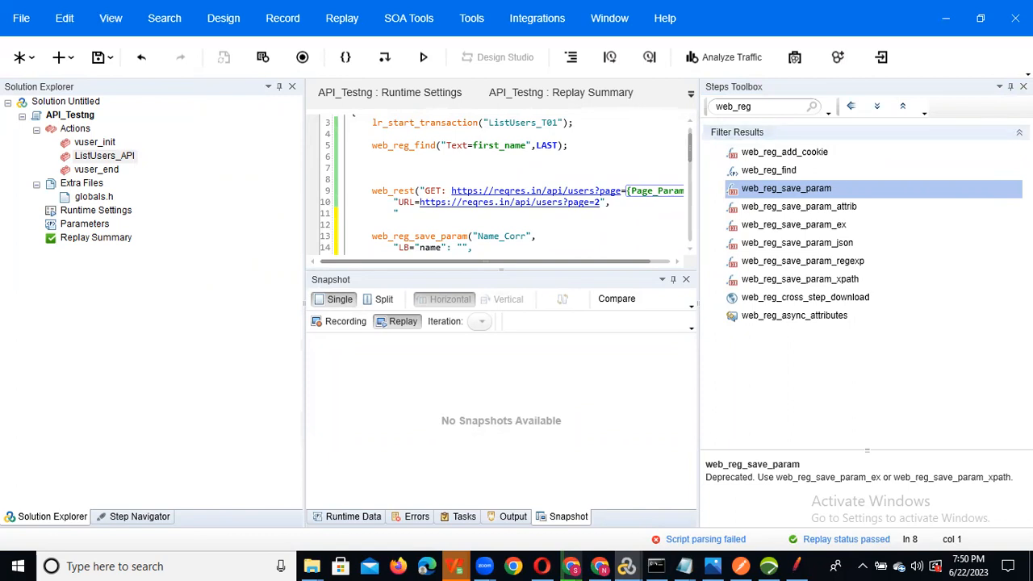
left_click(1023, 86)
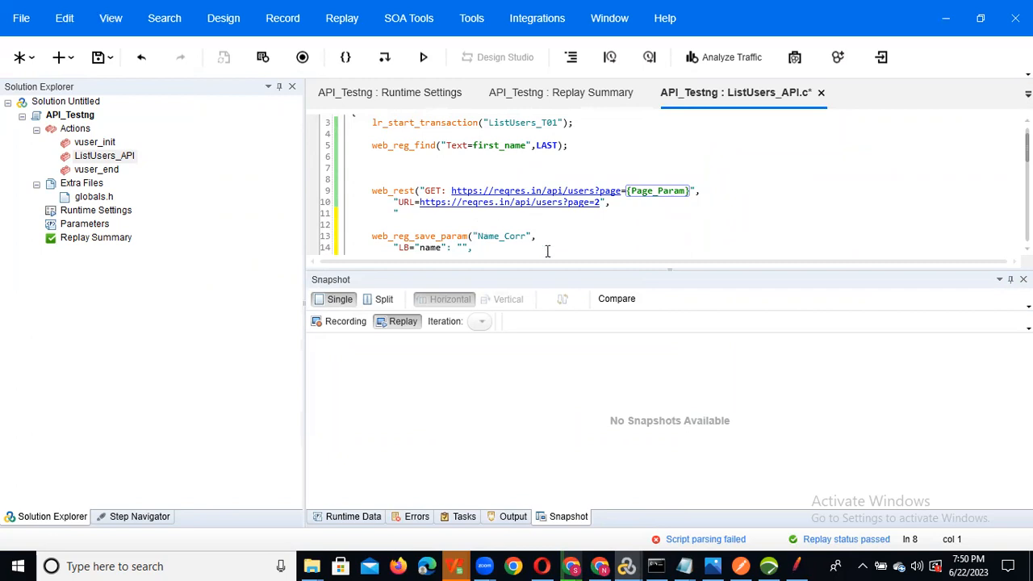
- Try to remove the misplaced web_reg_save_param statement and its extra blank lines from inside the List Users web_rest call
left_click_drag(370, 235, 449, 186)
key("Delete")
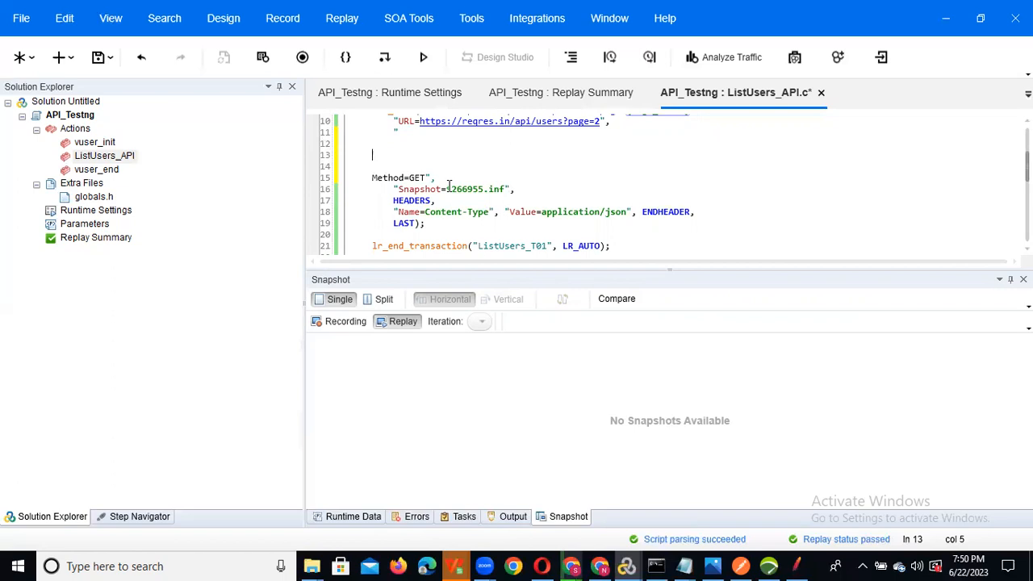
key("BackSpace")
key("BackSpace")
key("BackSpace")
key("BackSpace")
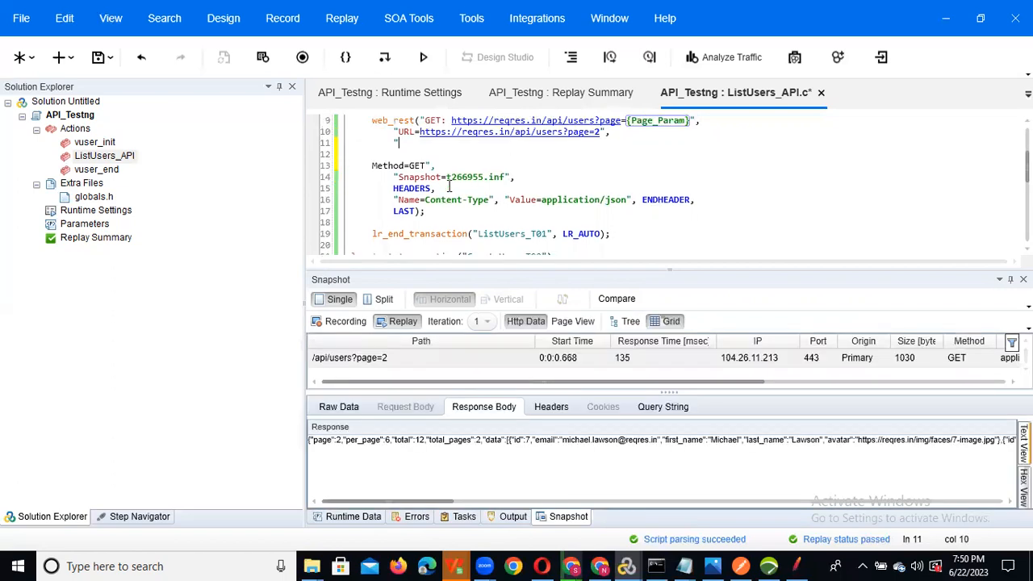
- Undo the deletions and the misplaced insertion, and redo the insertion to place web_reg_save_param between web_reg_find and the List Users web_rest call
key("ctrl+z")
key("ctrl+z")
key("ctrl+z")
key("ctrl+z")
key("ctrl+z")
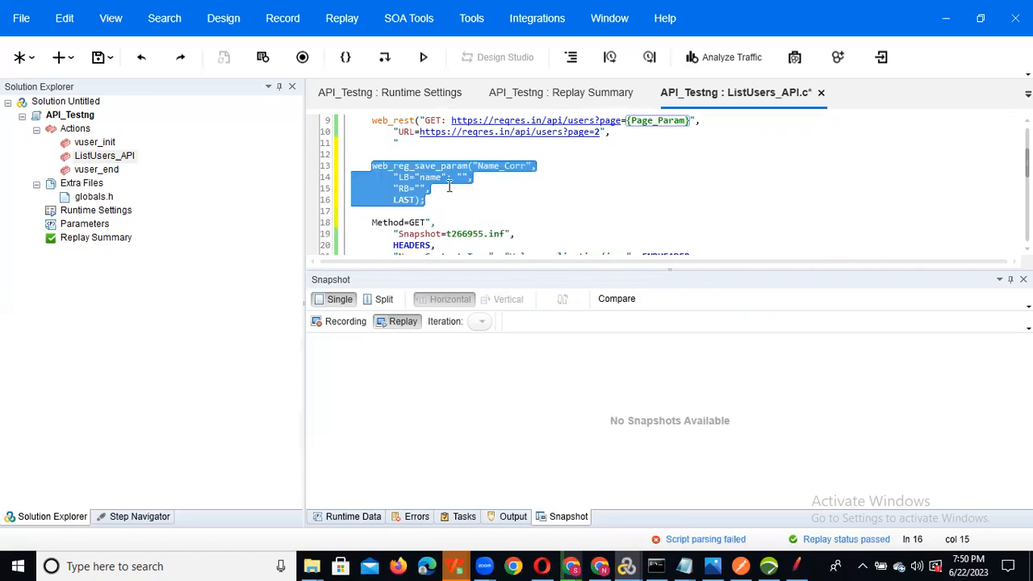
key("ctrl+z")
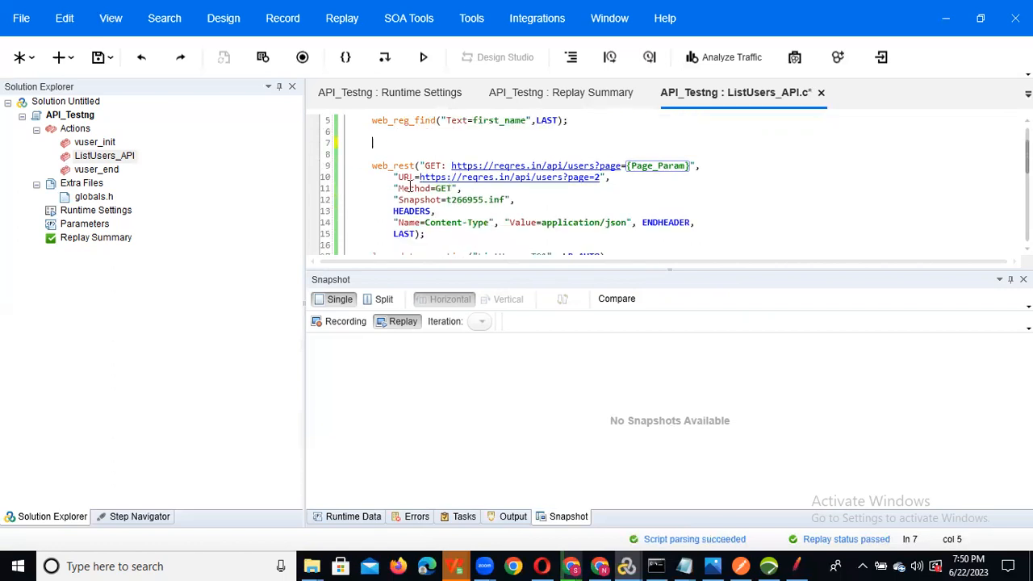
key("ctrl+y")
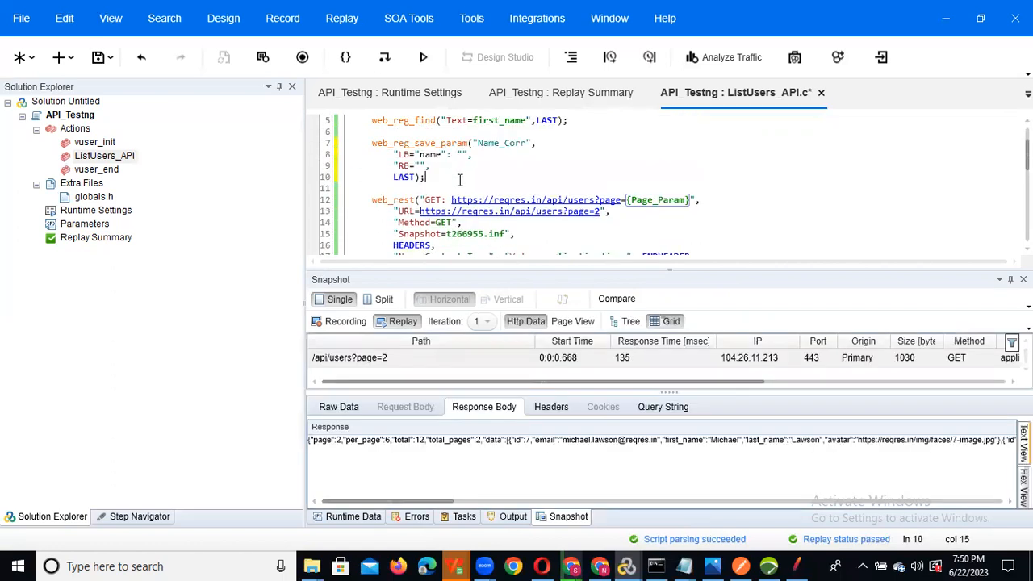